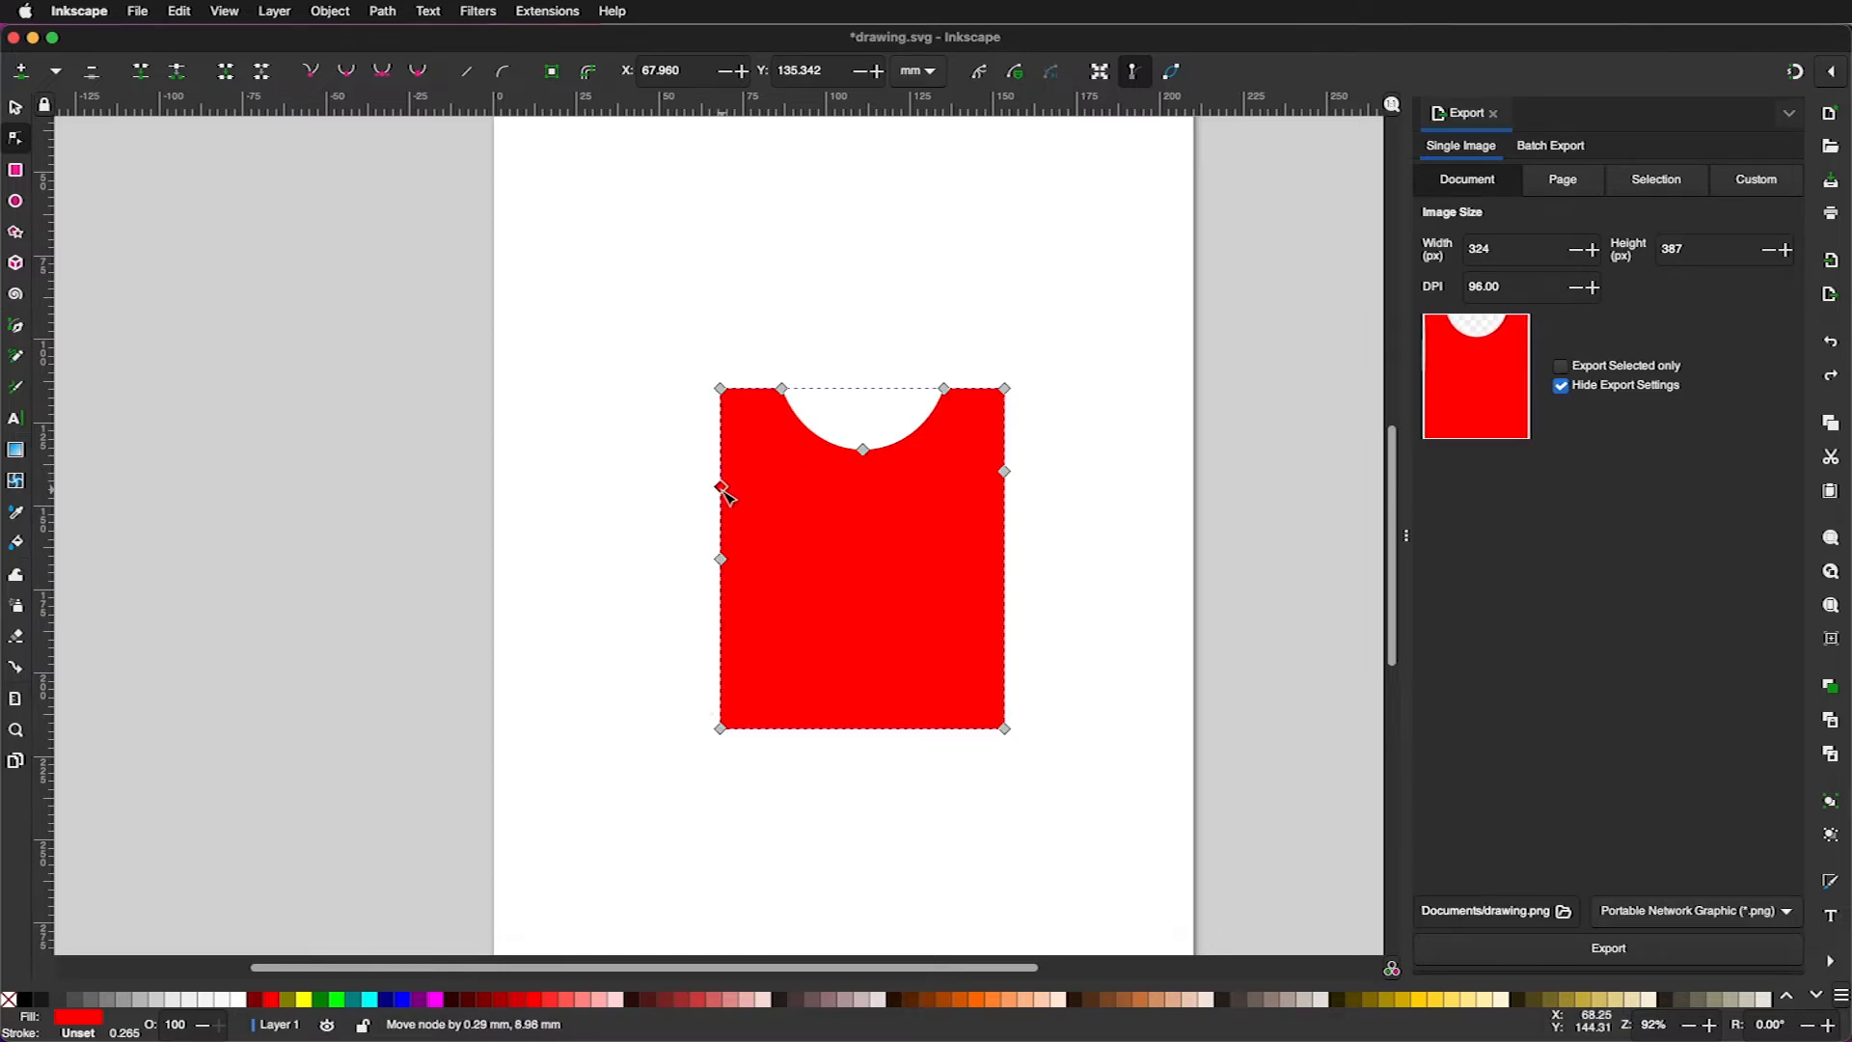
- Lower the underarm node on the shirt's right edge and add a node just above the underarm node on each side edge
mouse_move(1004, 474)
mouse_down()
mouse_move(1006, 552)
mouse_move(1002, 502)
mouse_up()
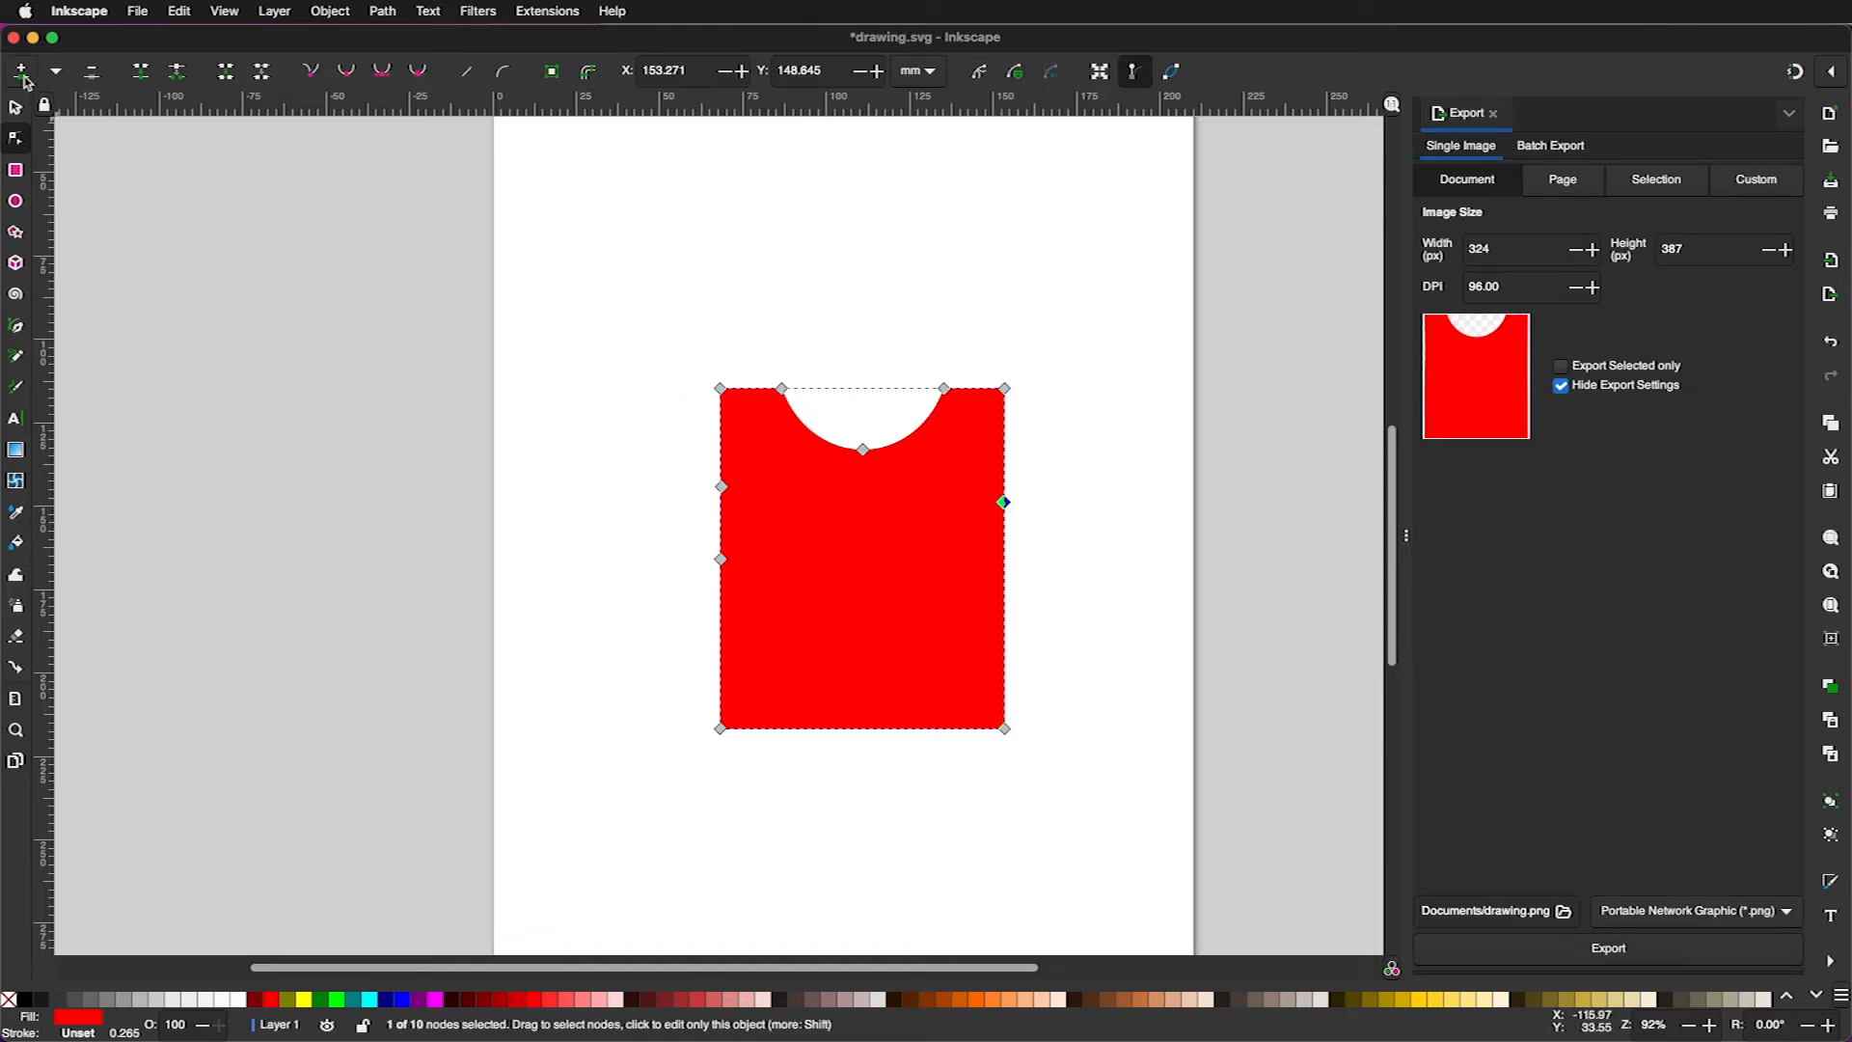
double_click(722, 468)
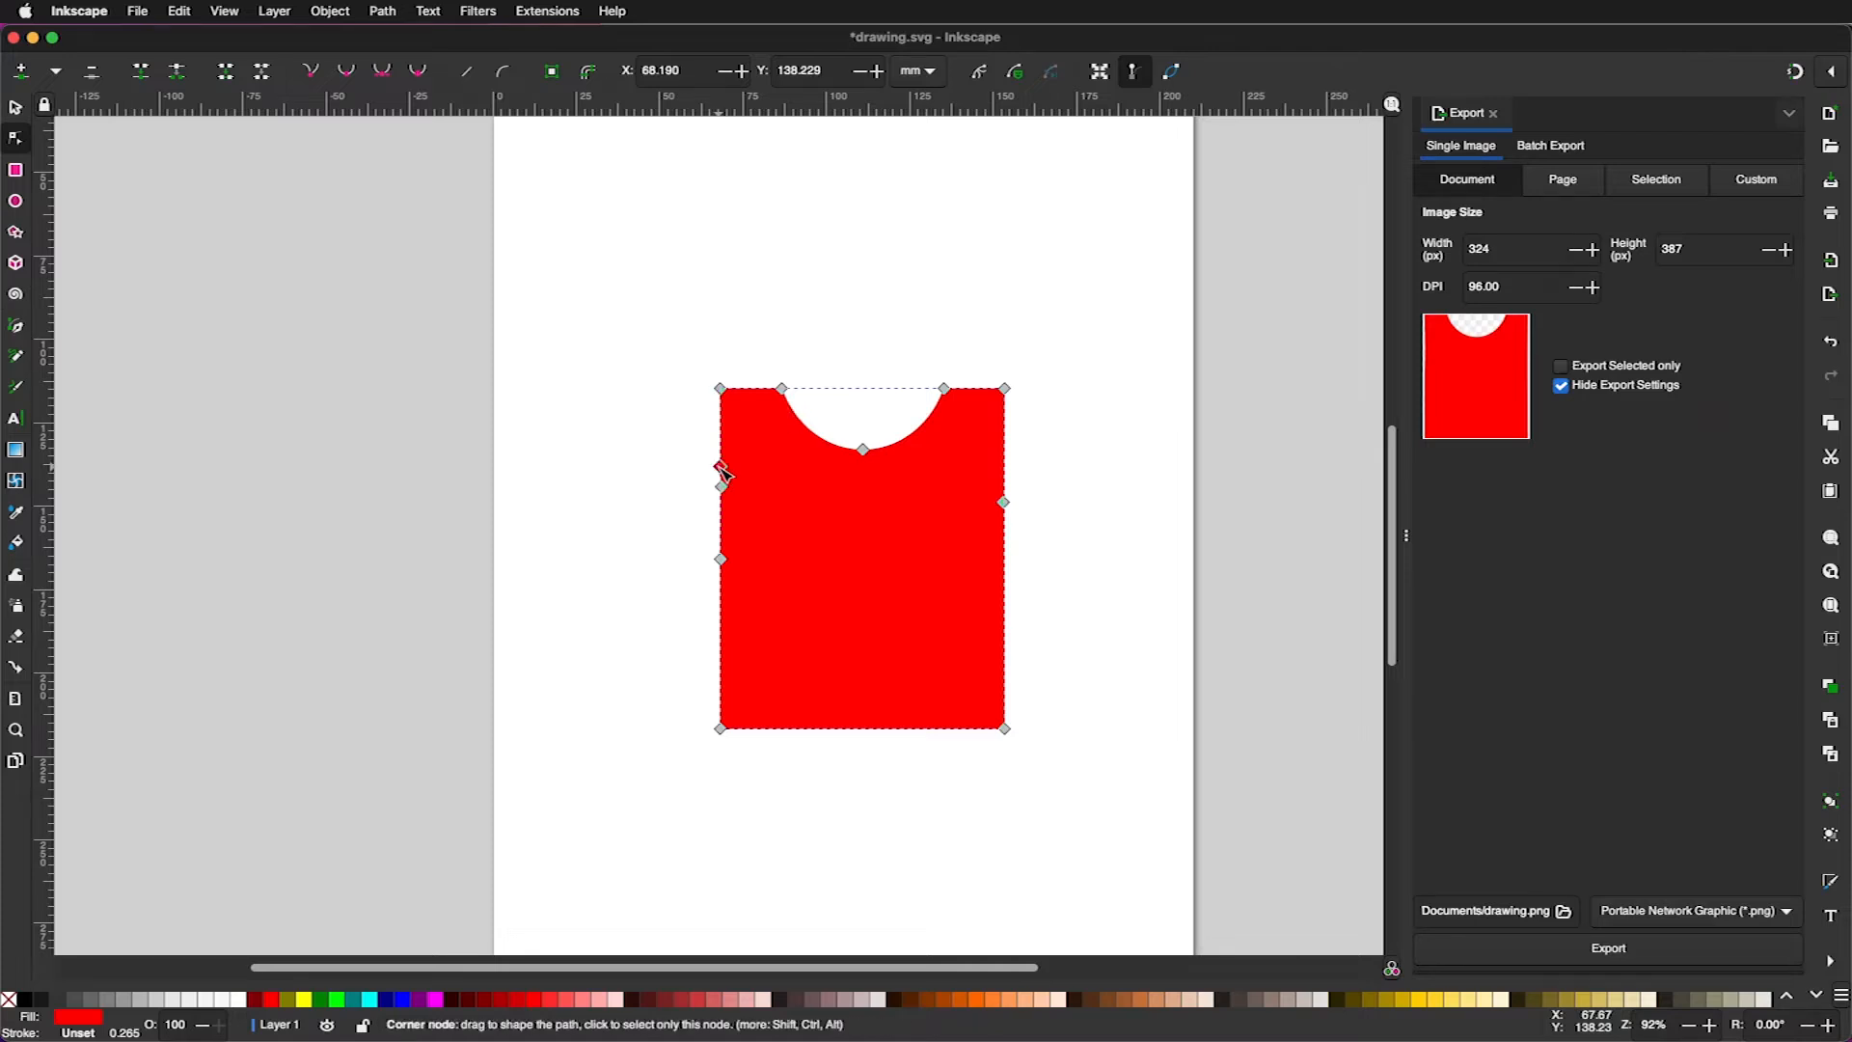
double_click(1005, 478)
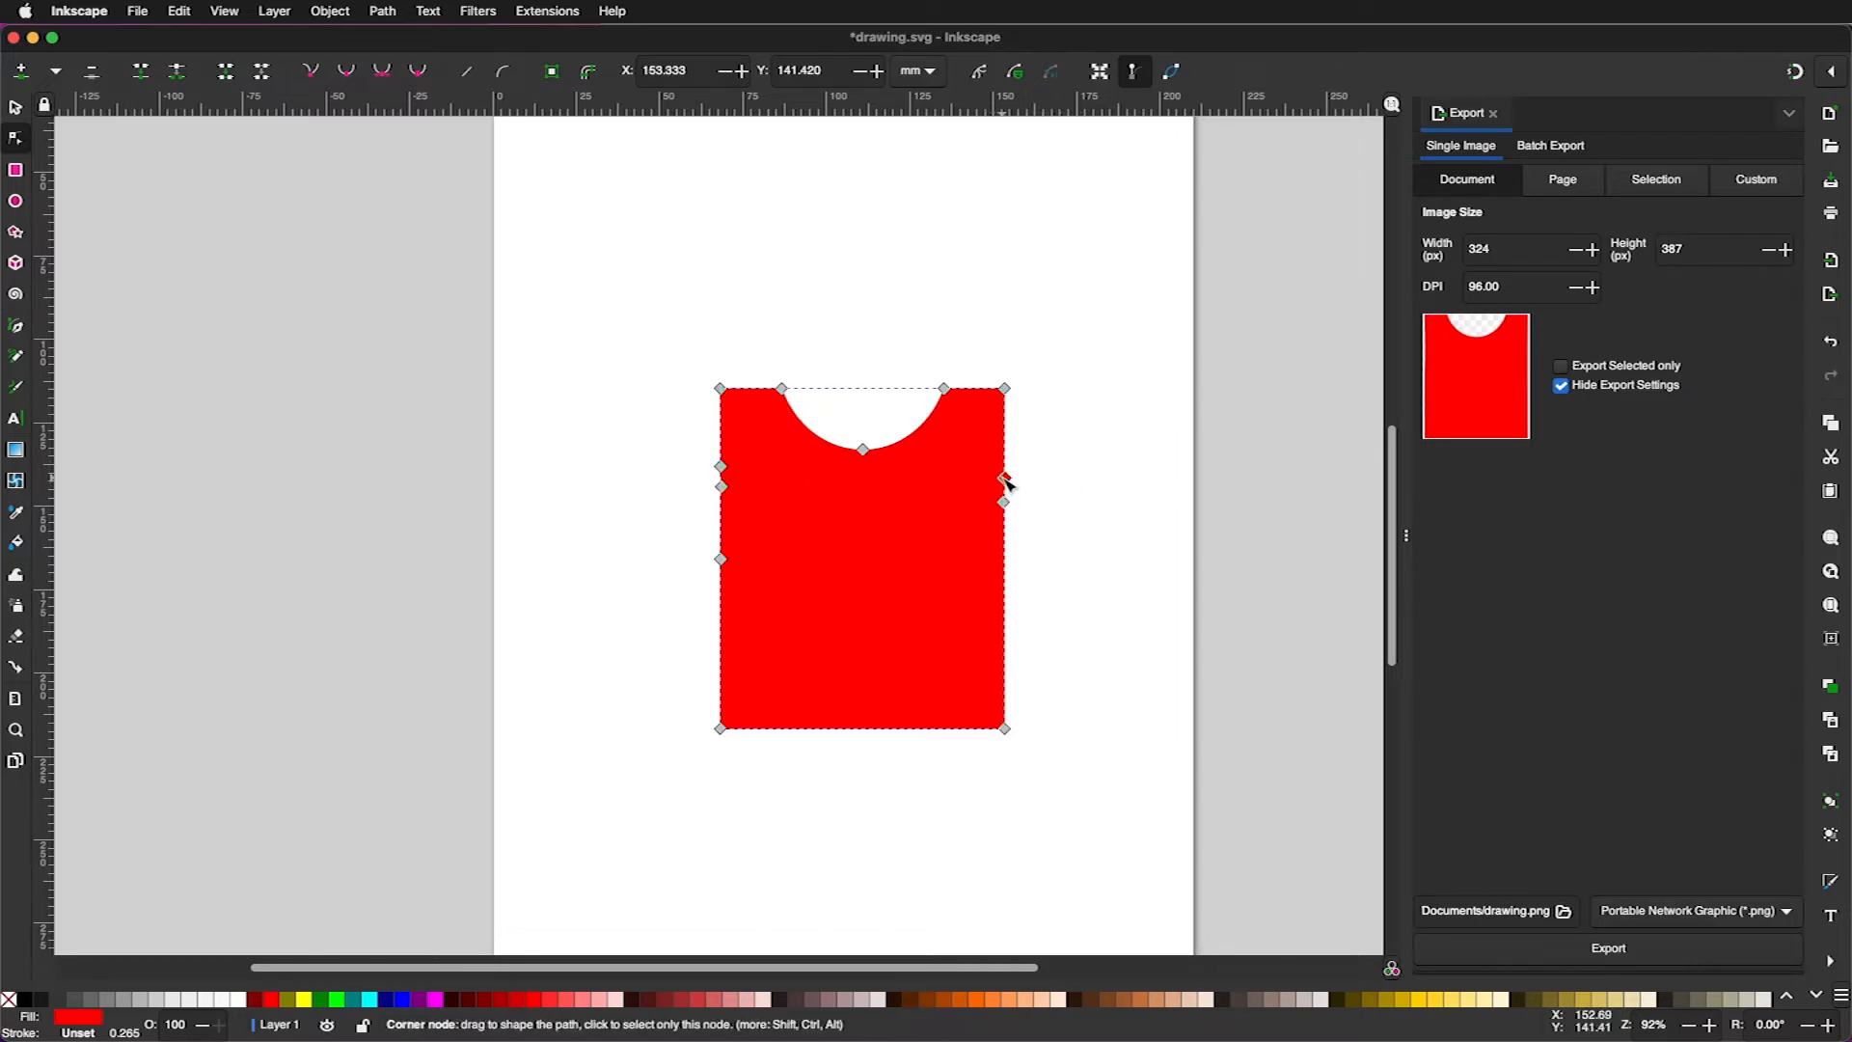
- Pull each shoulder corner together with the new node below it outward to form the left and right sleeves
click(720, 389)
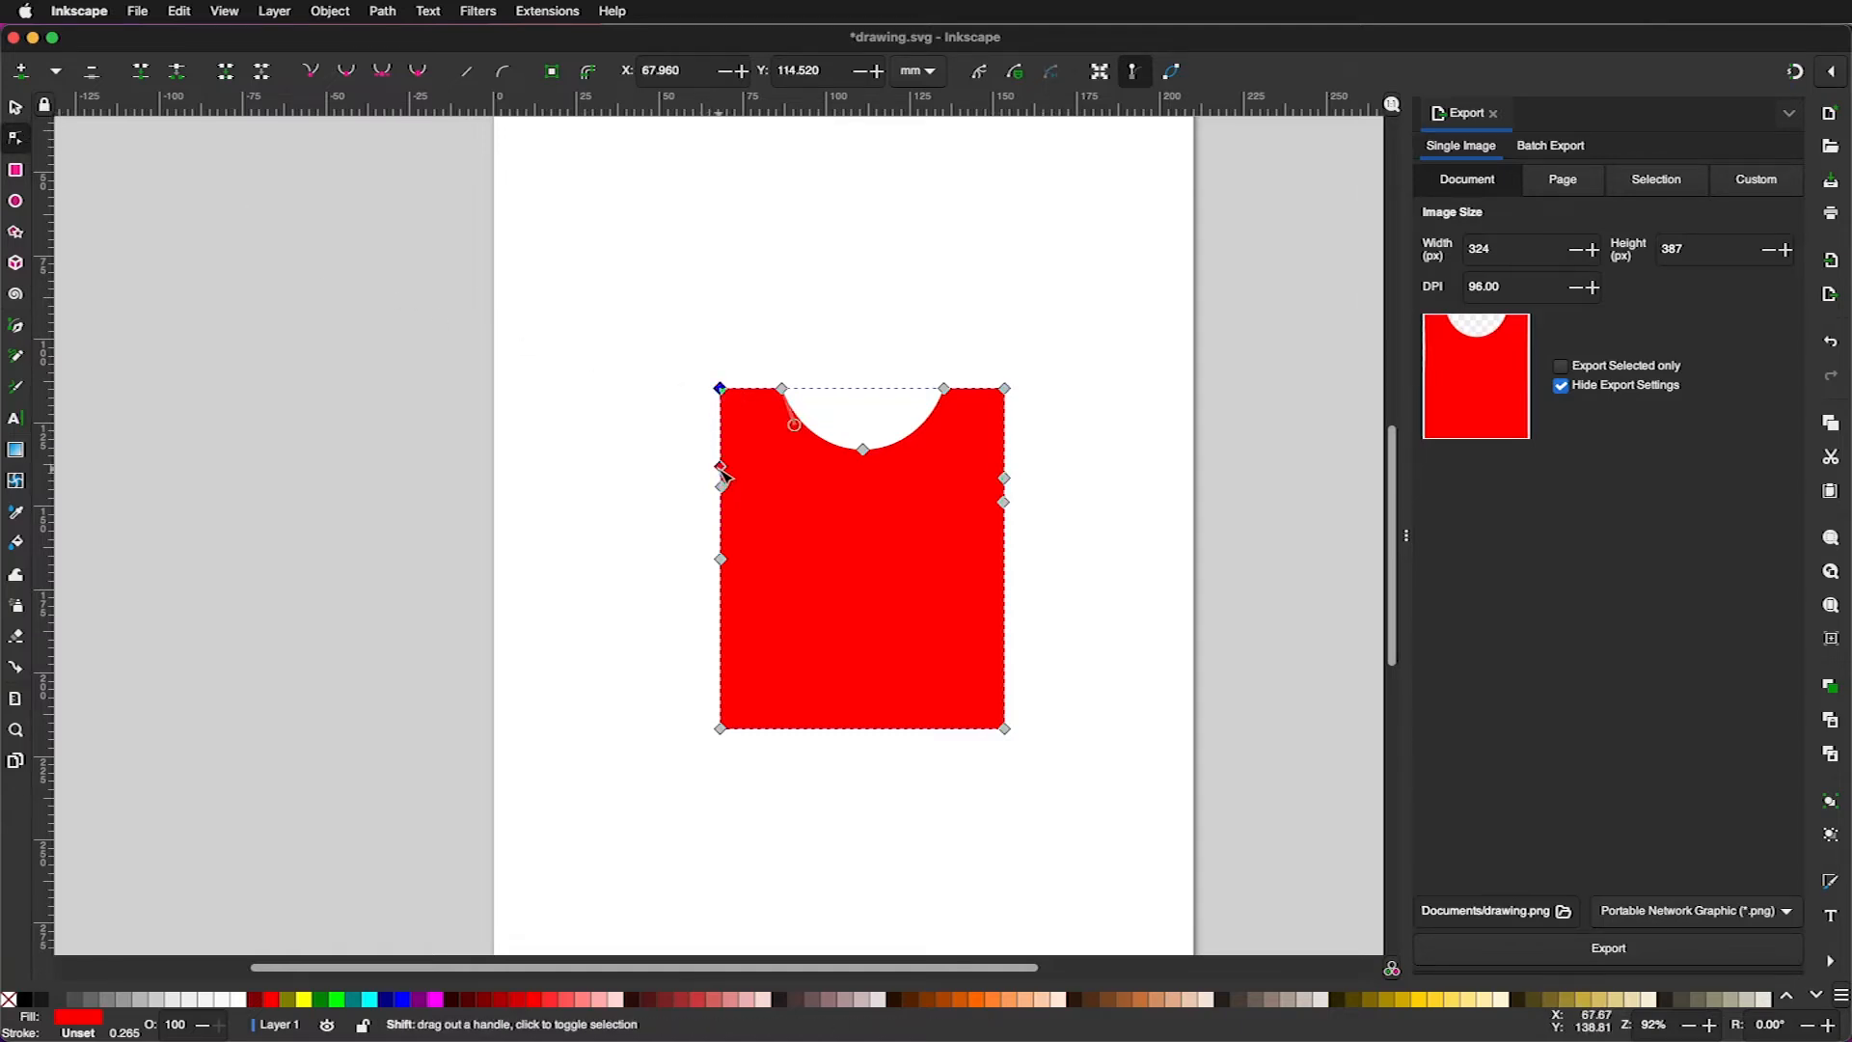
drag(722, 474, 626, 472)
click(1005, 388)
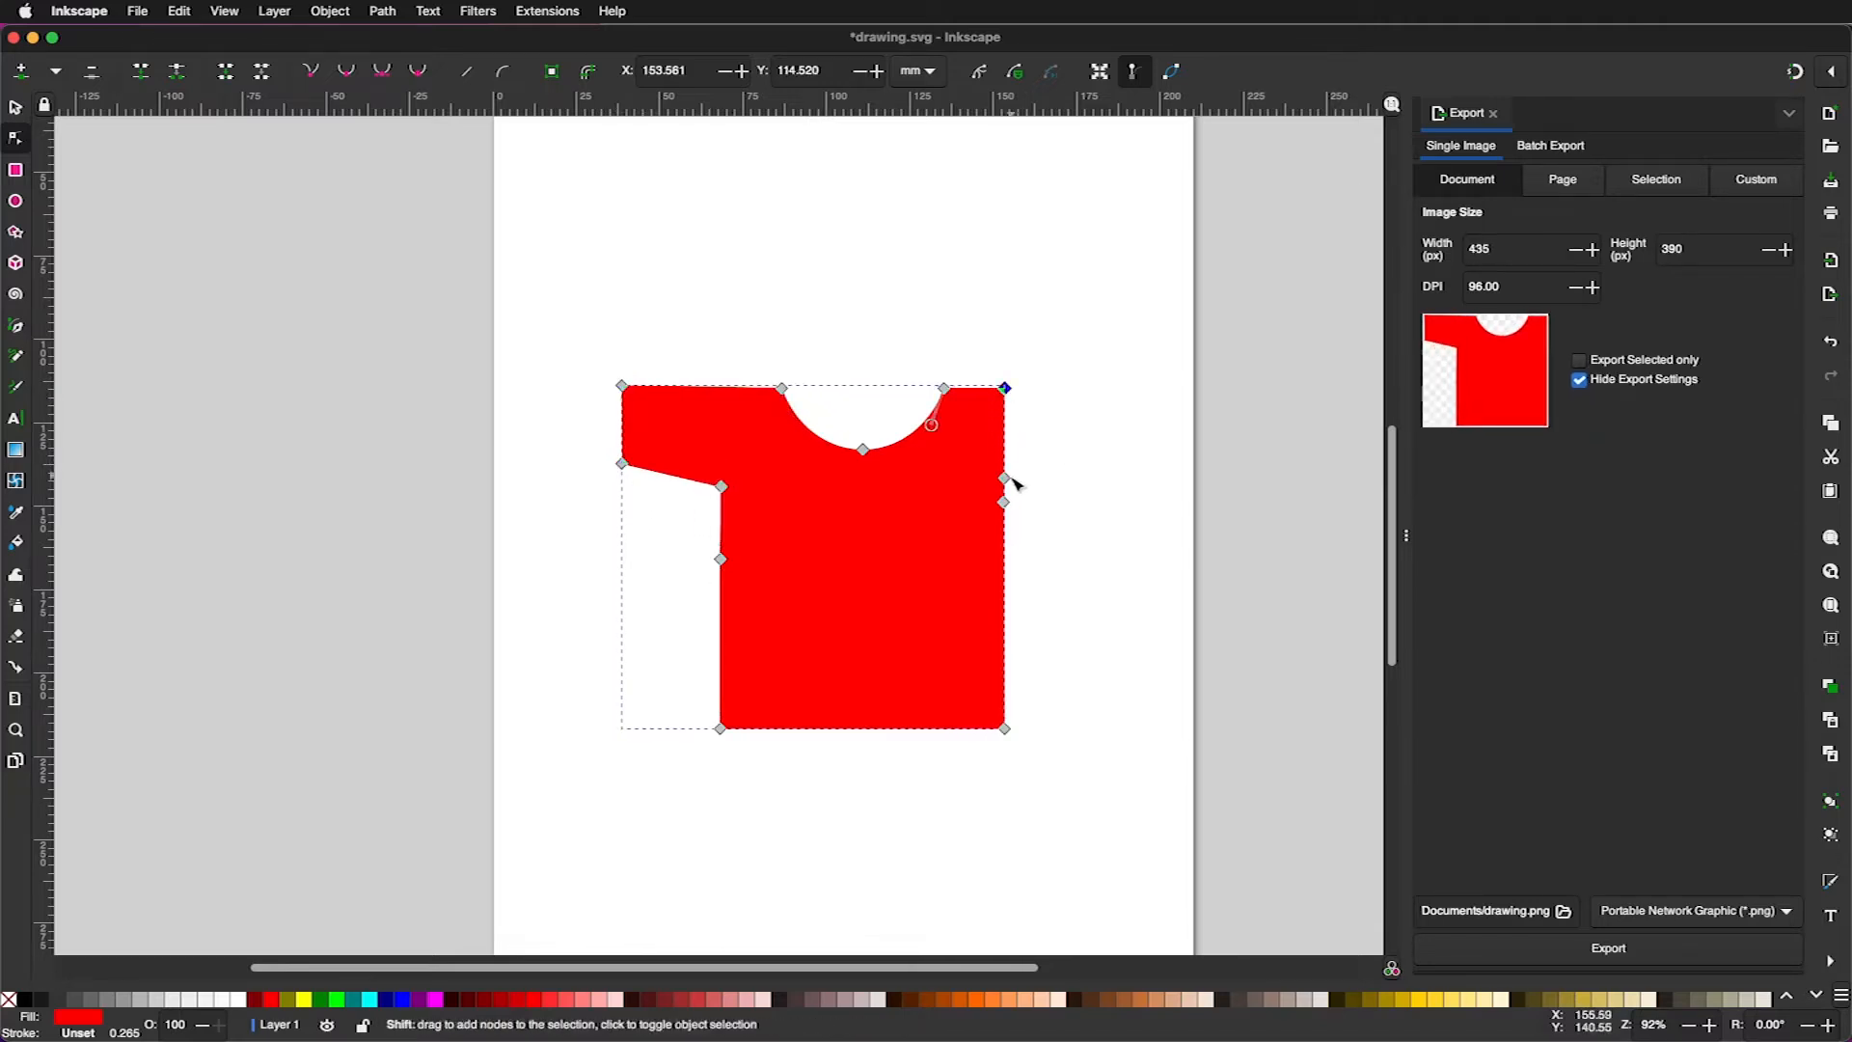
shift+click(1004, 478)
drag(1004, 478, 1089, 479)
- Delete the extra node on the shirt's left side and raise the right underarm node slightly to match the left one
click(720, 560)
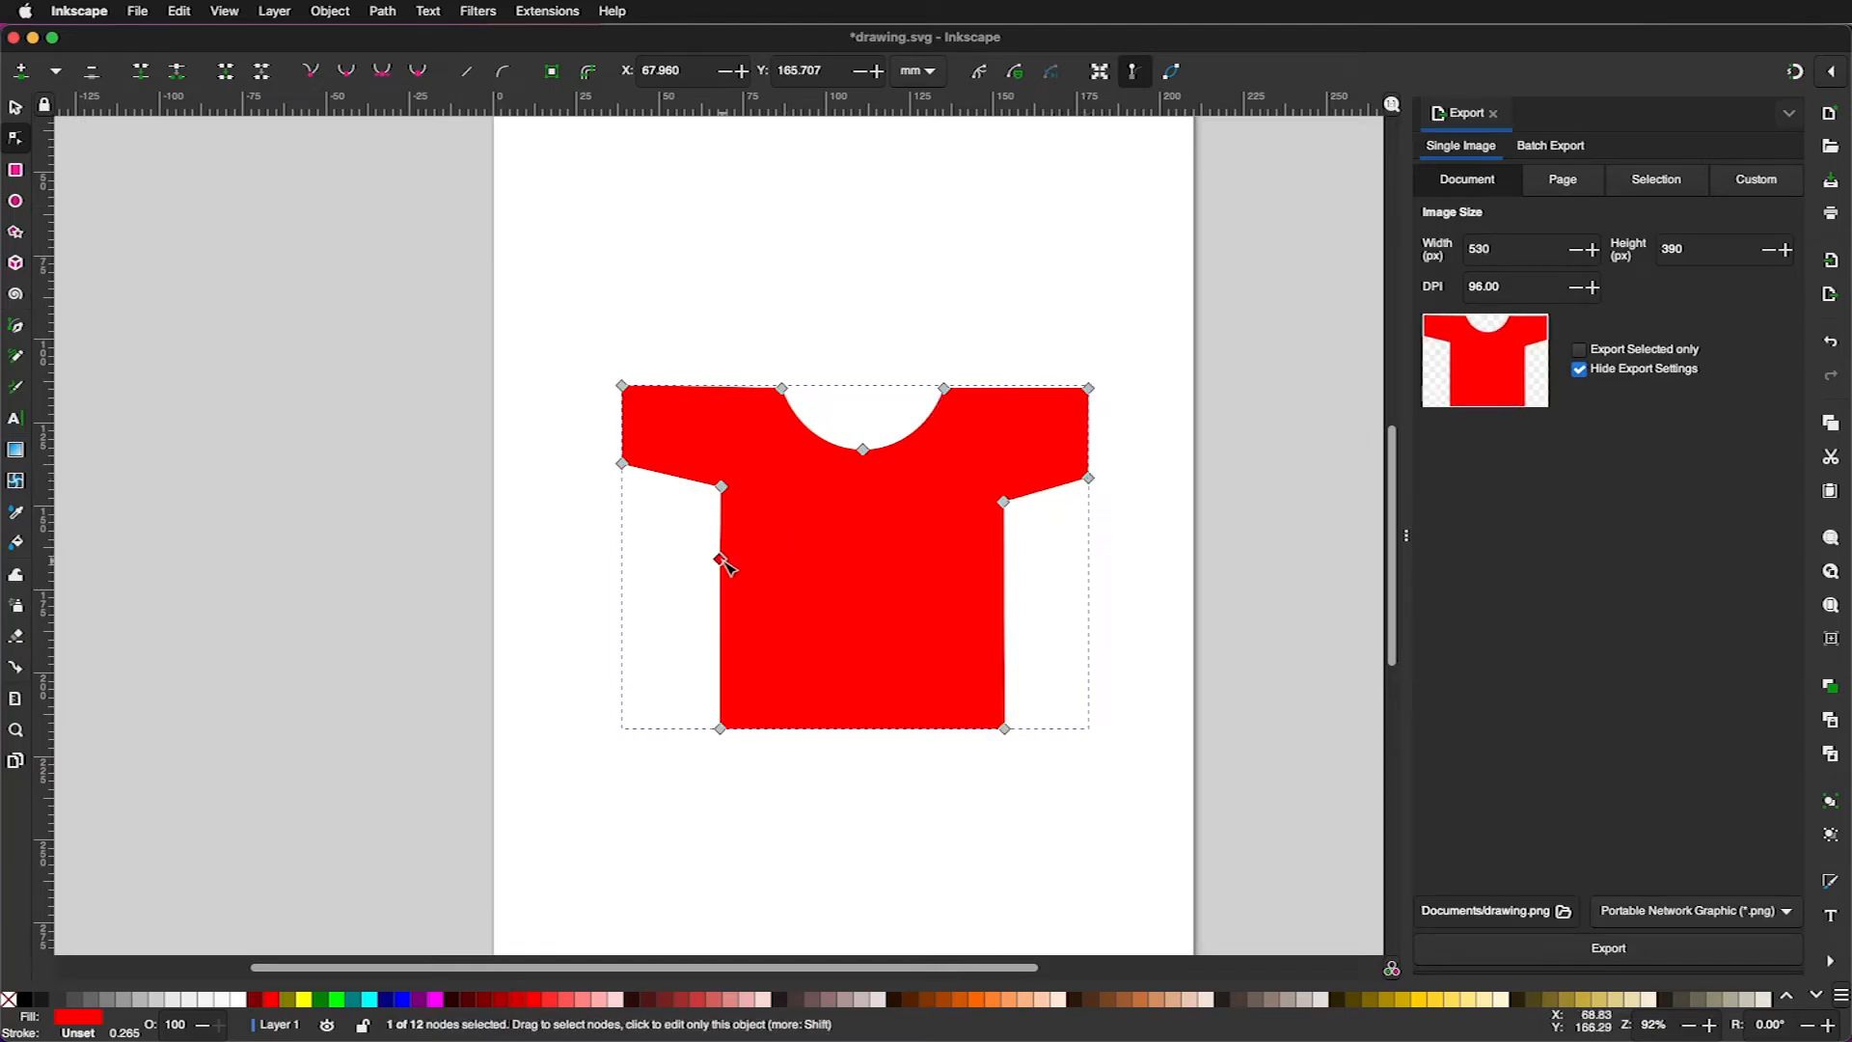
key(Delete)
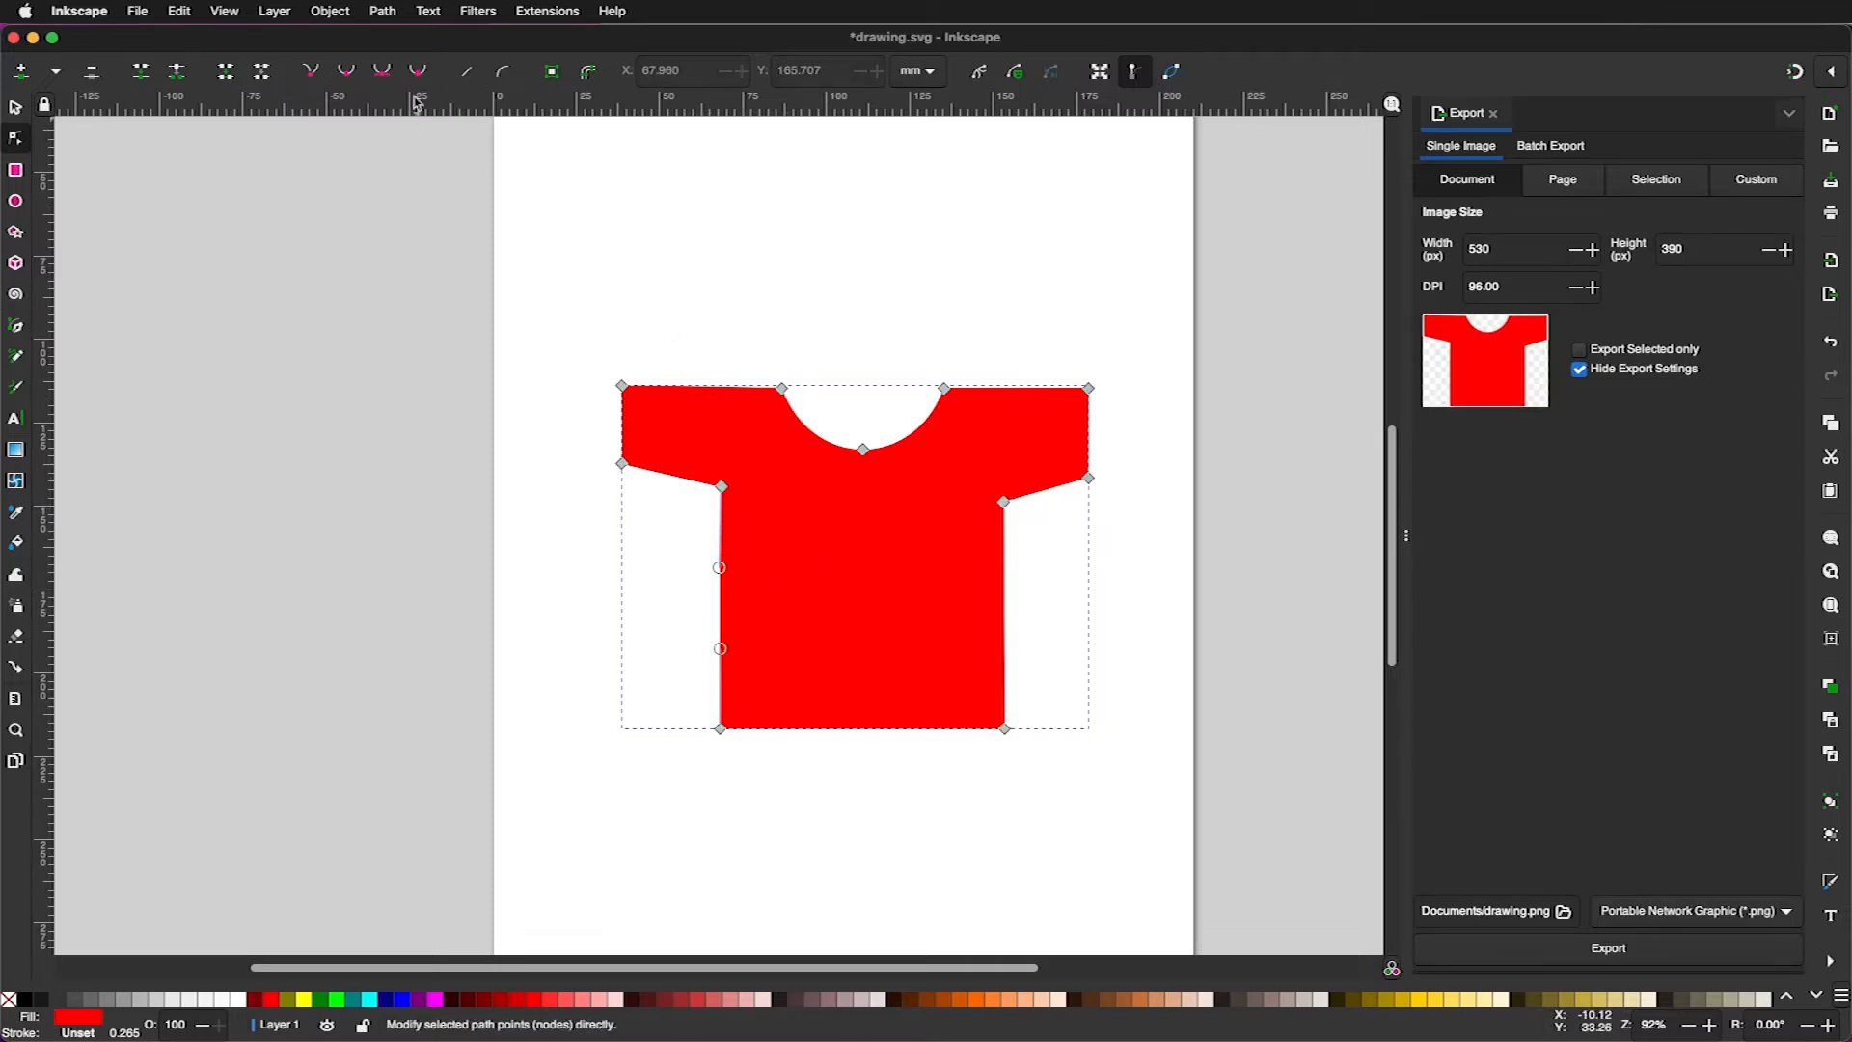
click(721, 487)
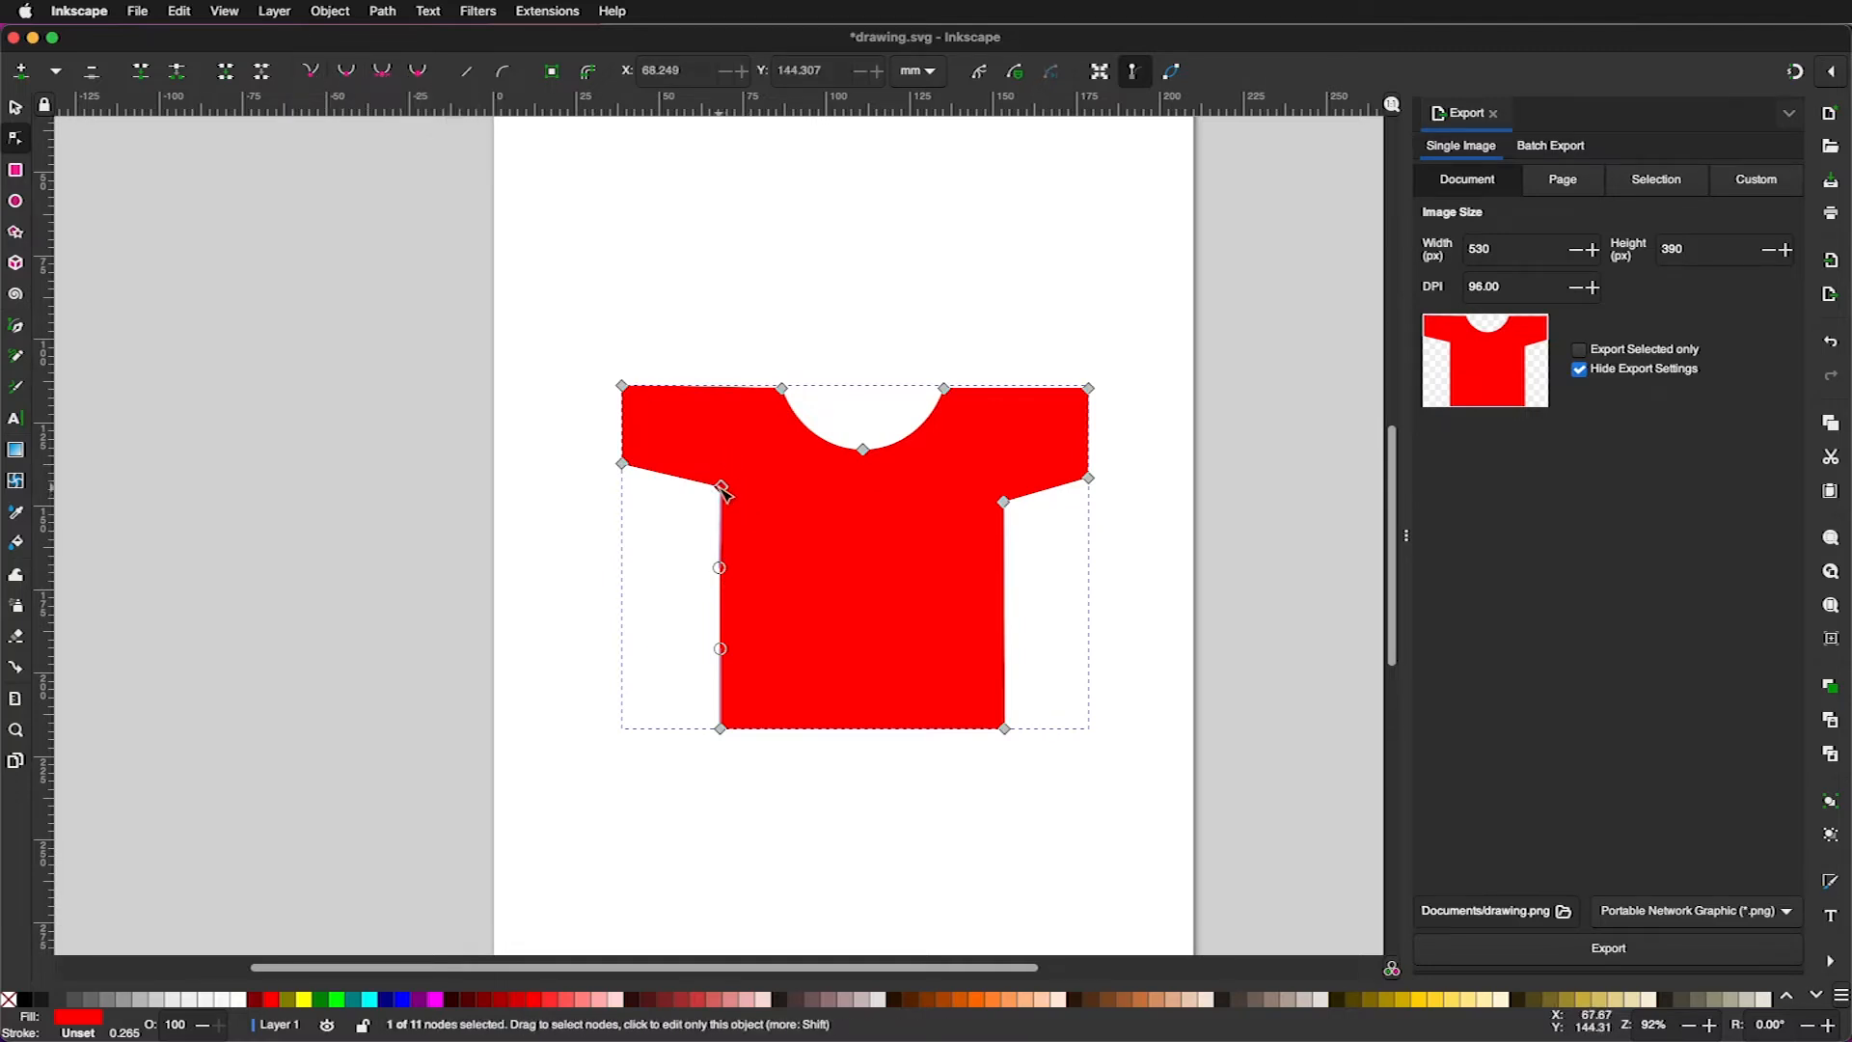
click(16, 111)
click(826, 525)
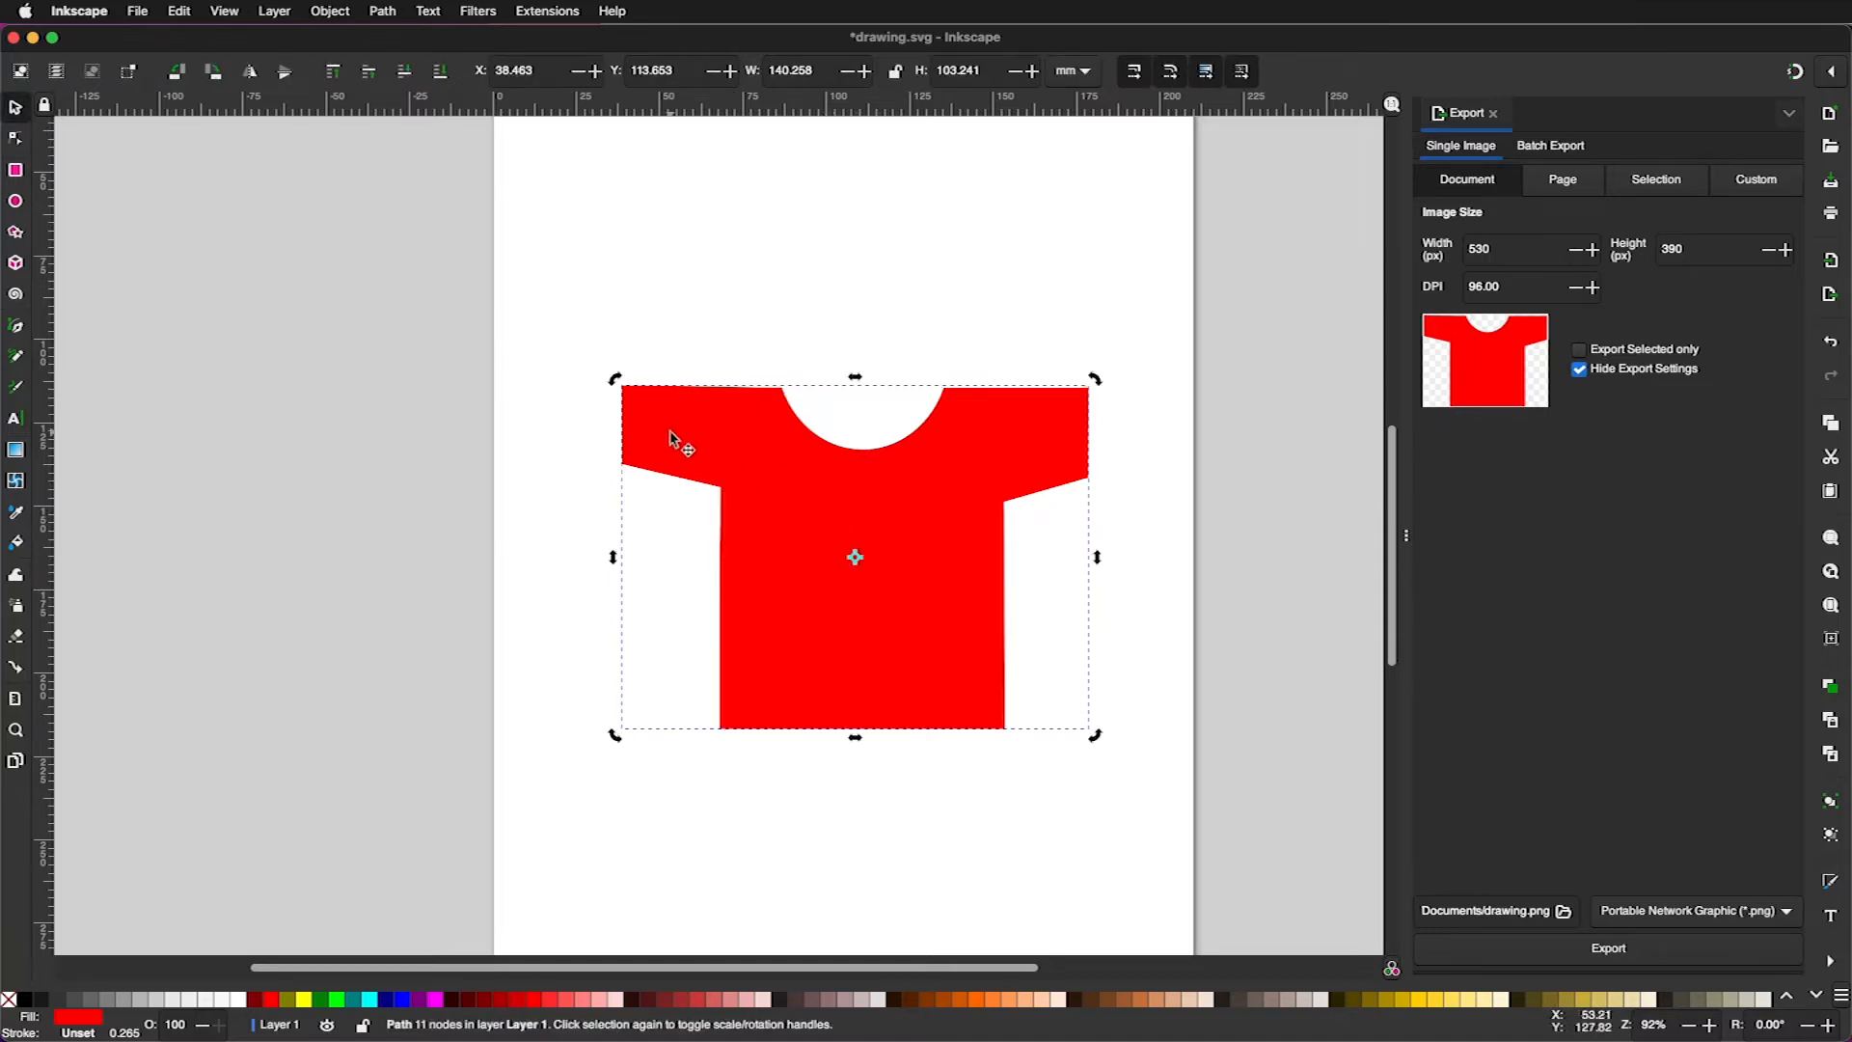
double_click(1003, 504)
drag(1003, 502, 1002, 494)
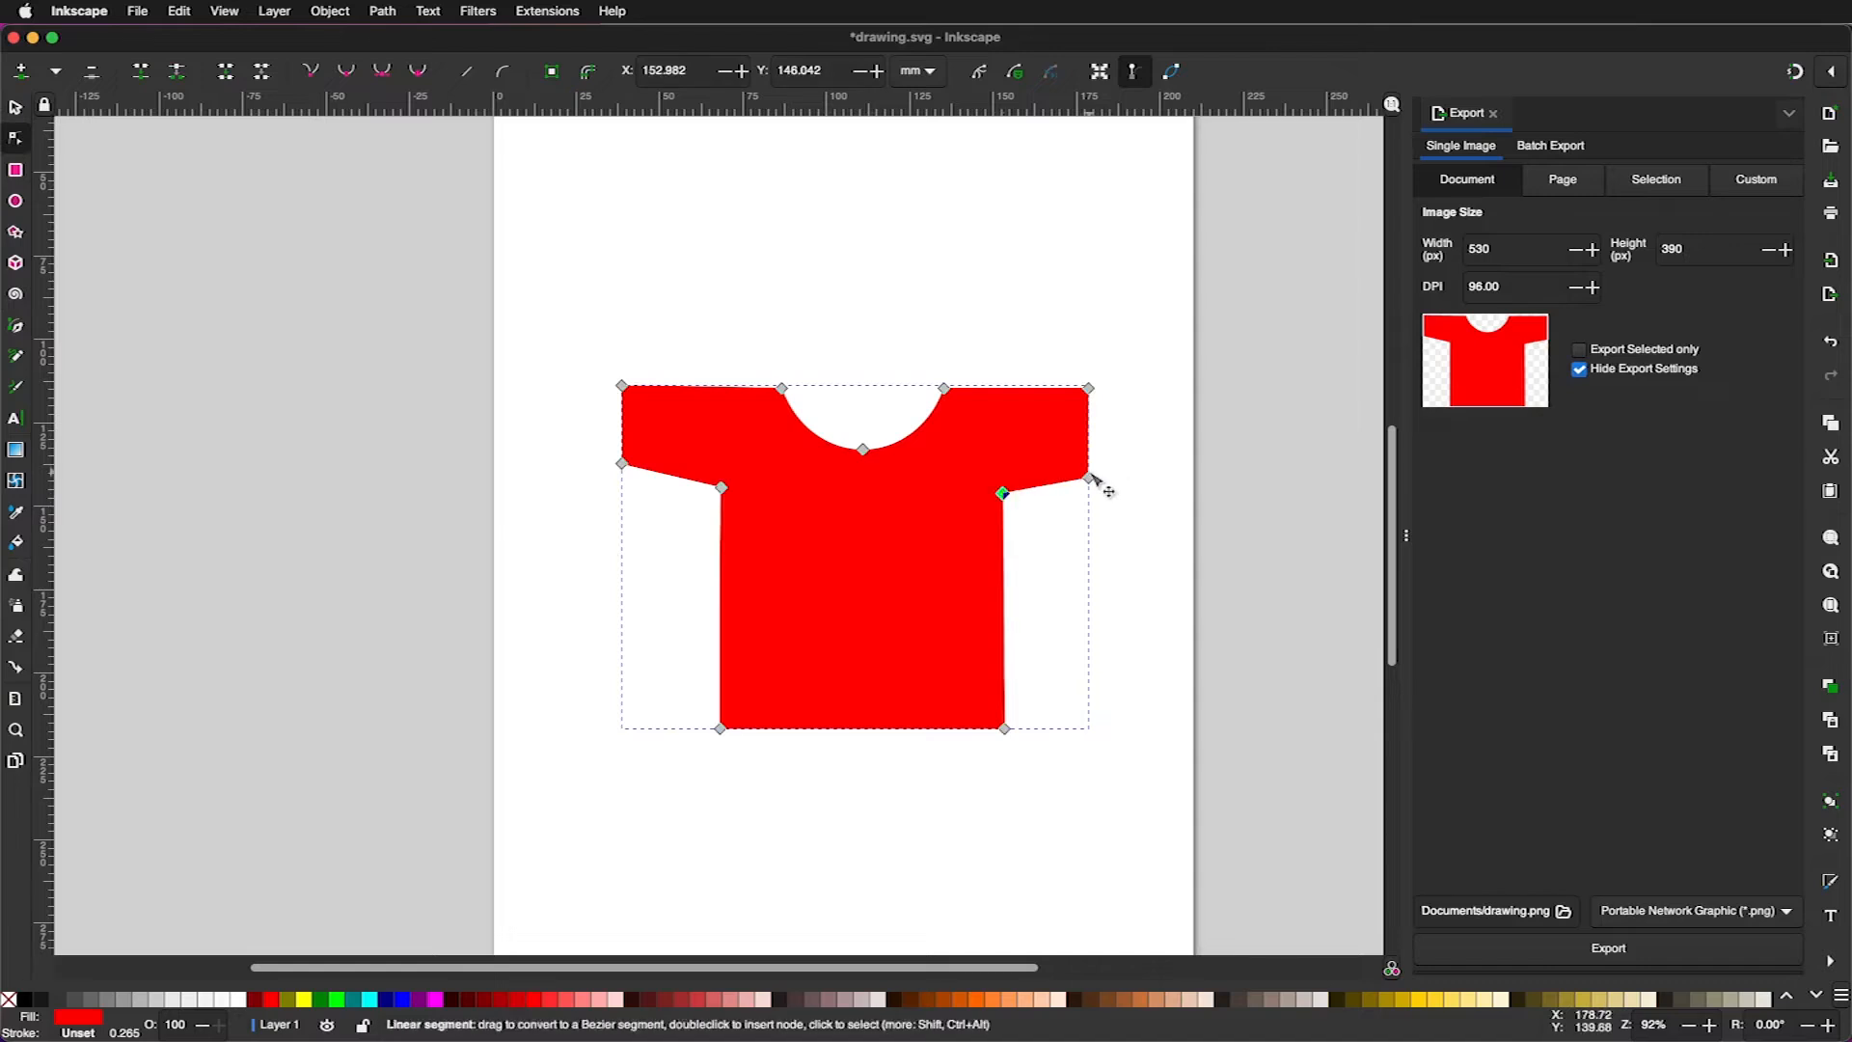
click(16, 107)
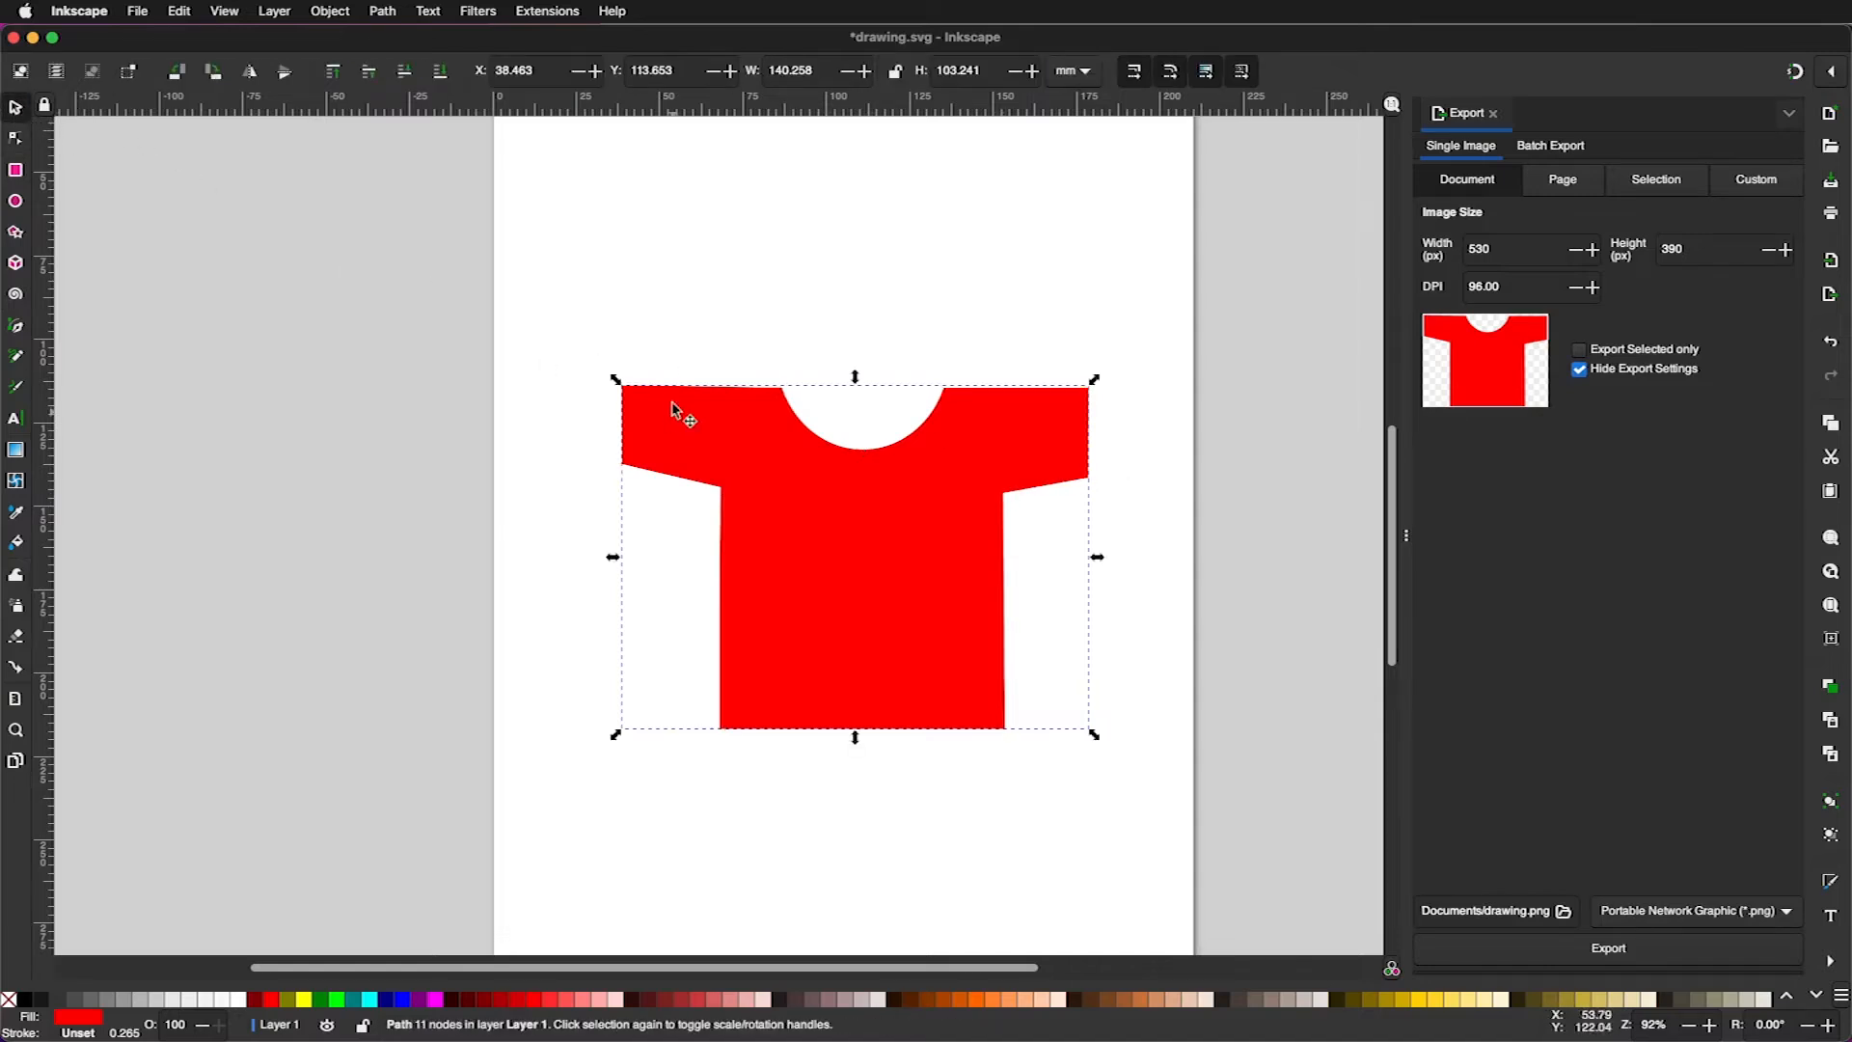
- Save the drawing under the new name tshirt.svg as Plain SVG in the Documents folder
click(136, 12)
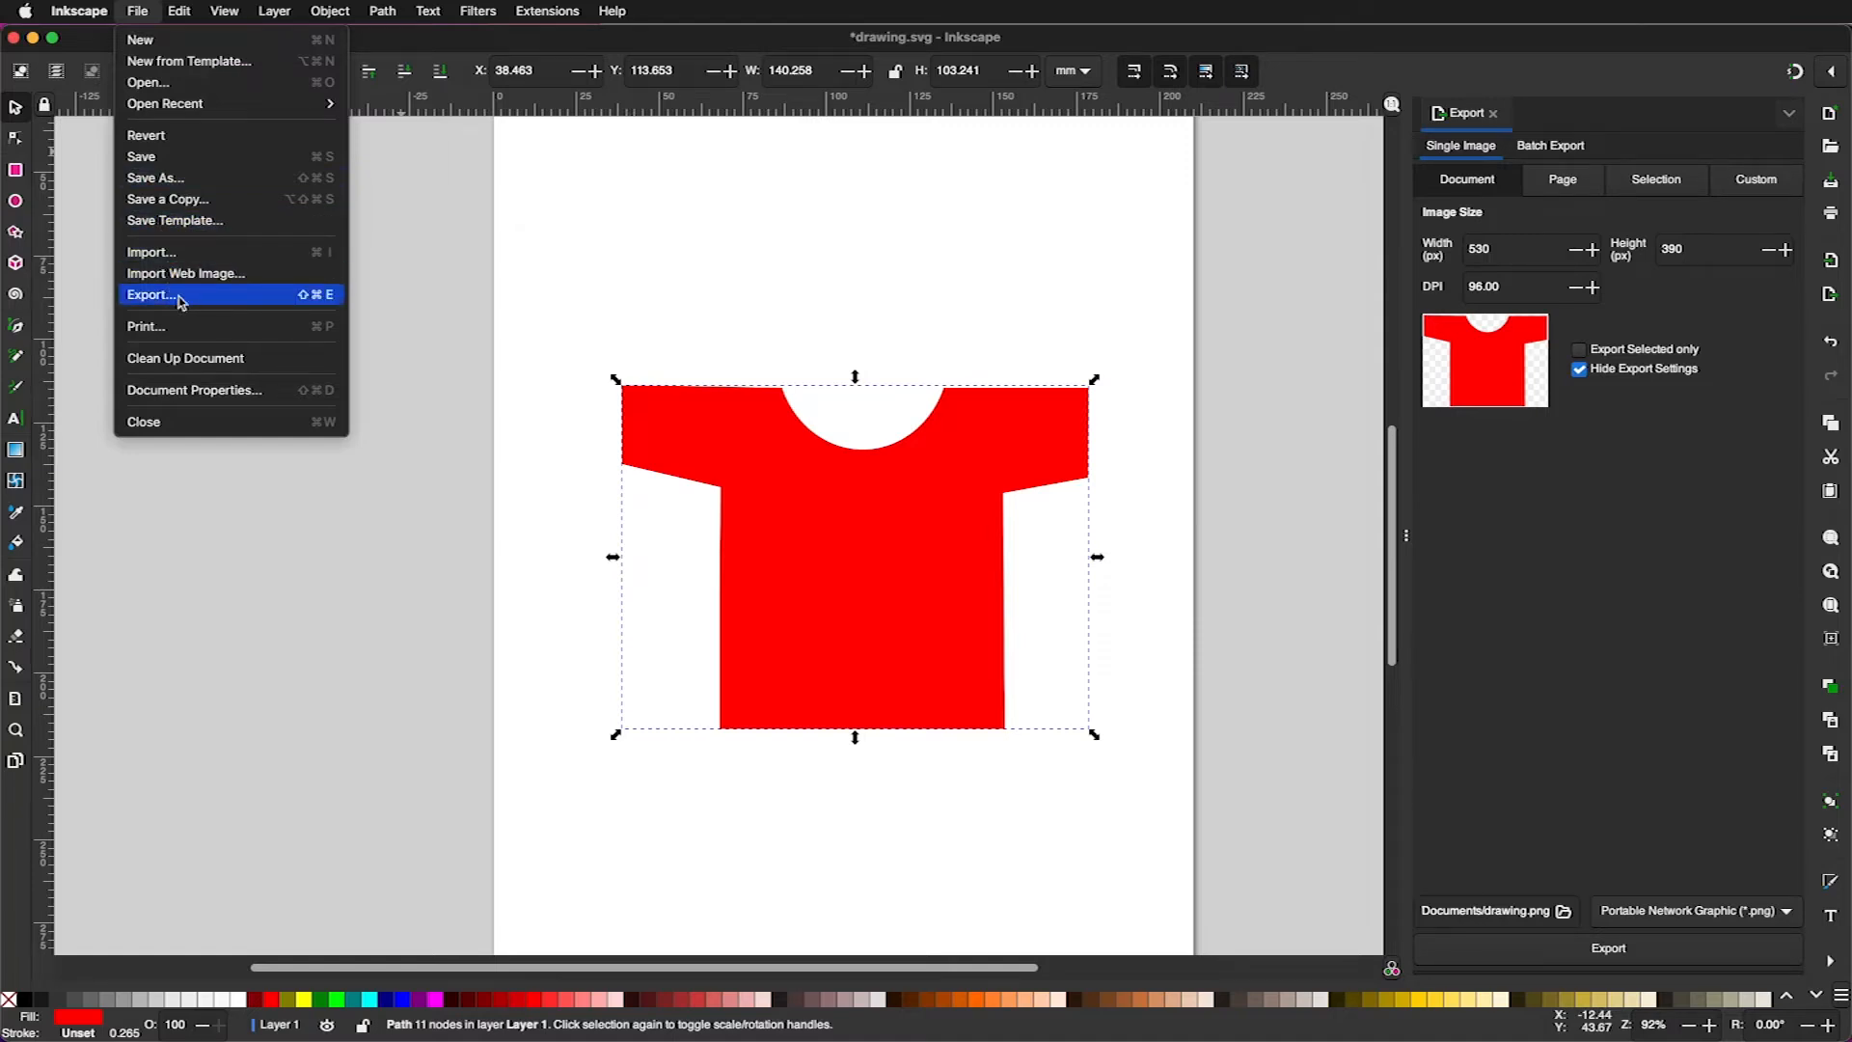
click(173, 179)
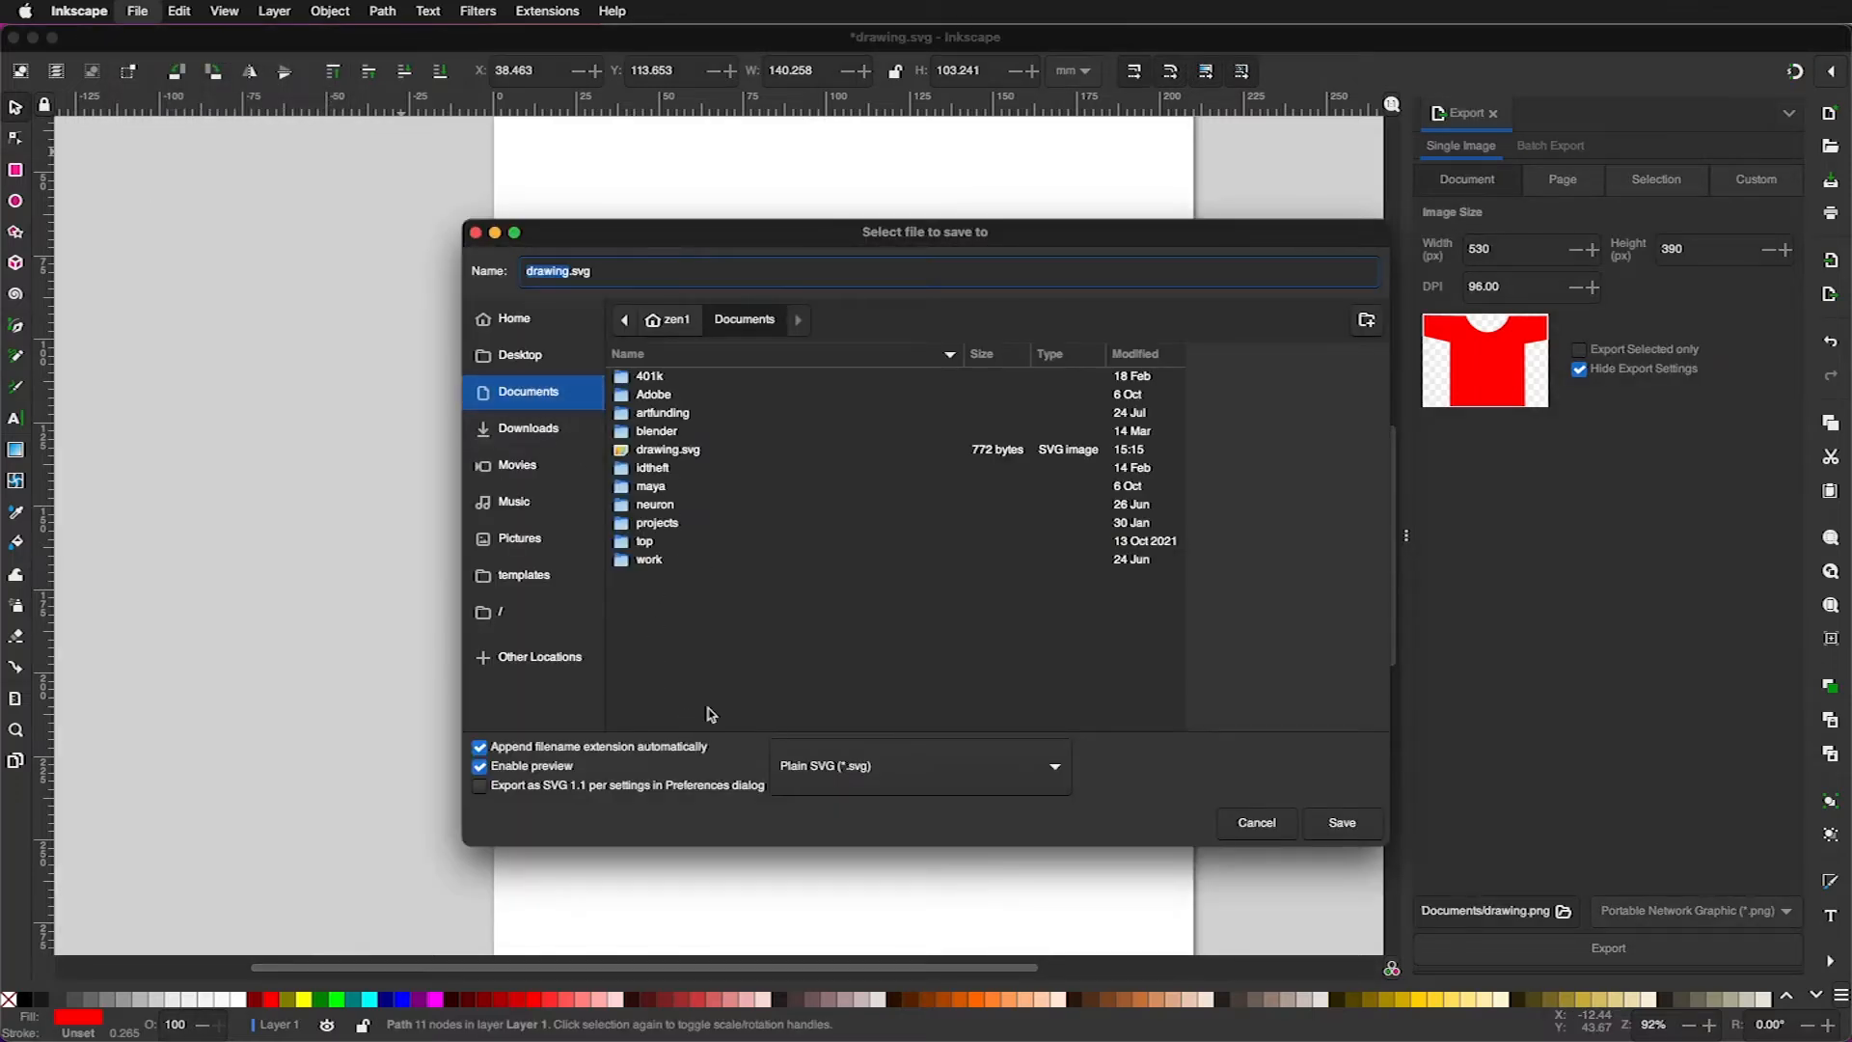
text(tshirt)
click(1329, 831)
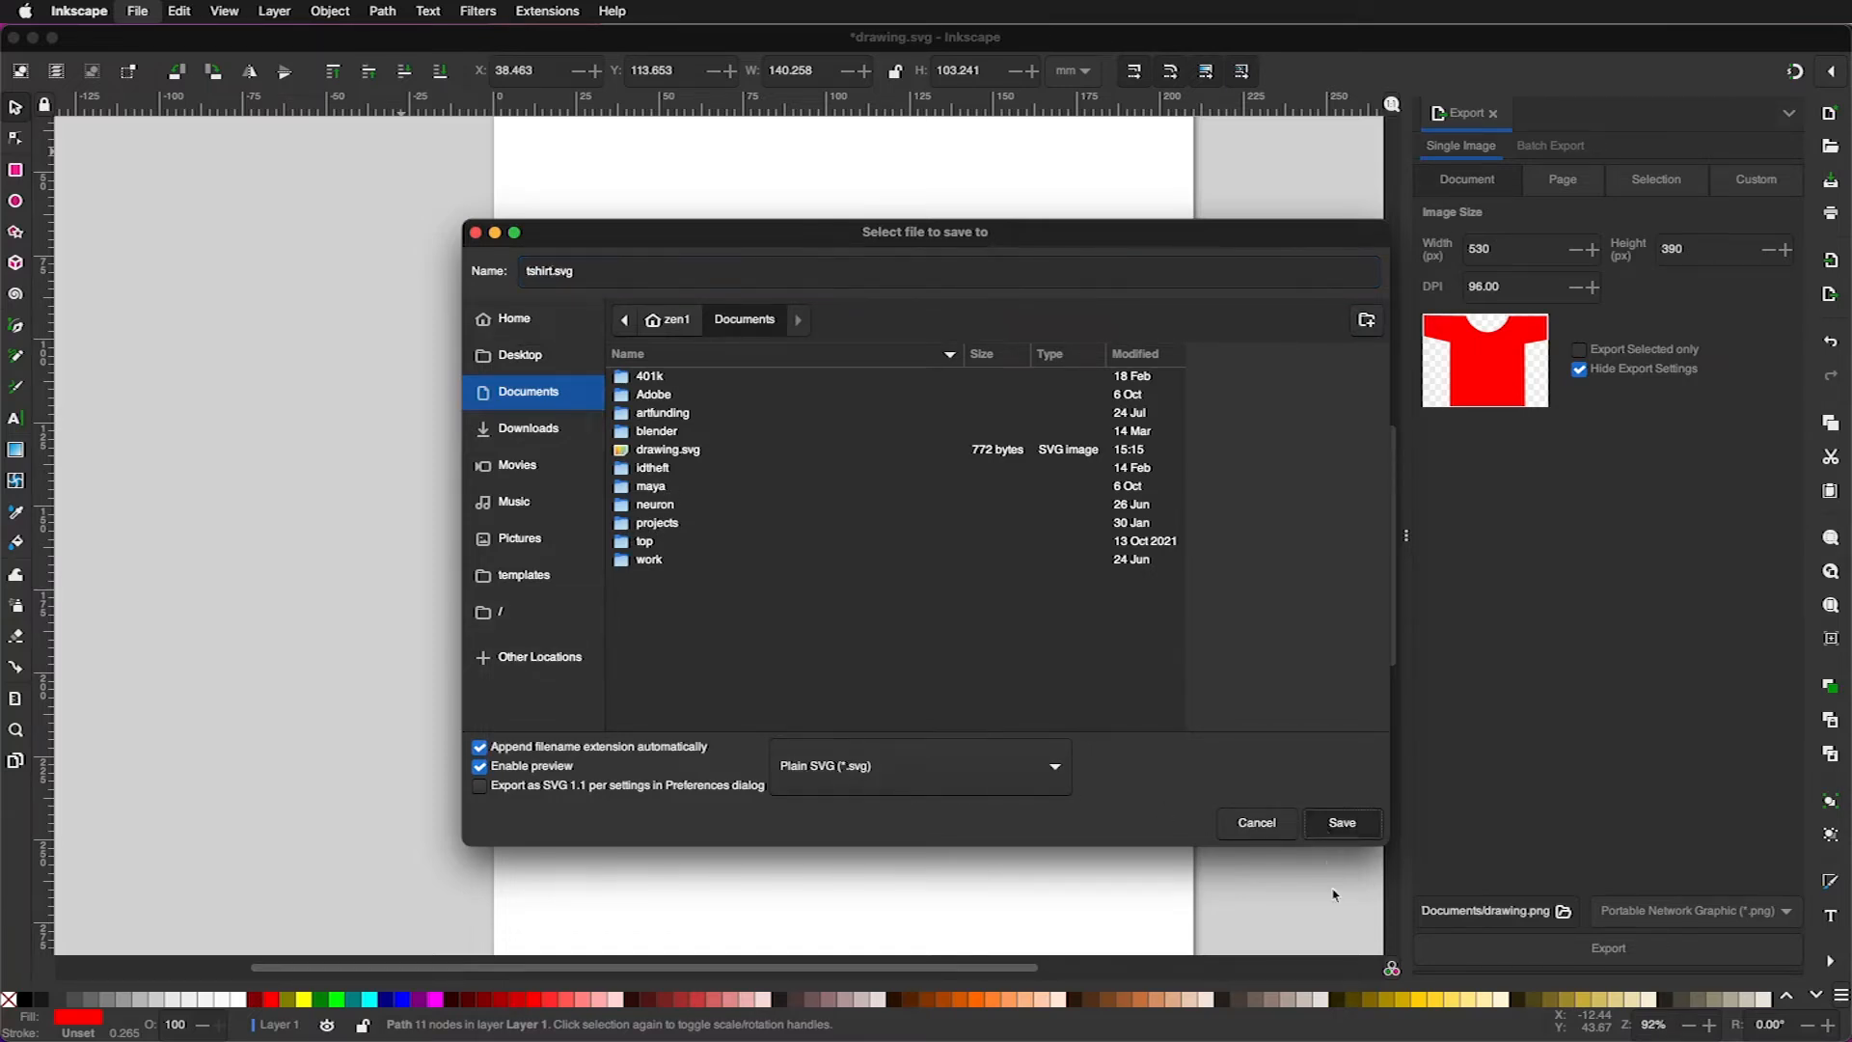
- Switch to Maya and delete the old SVG mesh with the neck cut-out from the scene
key(super+Tab)
click(943, 468)
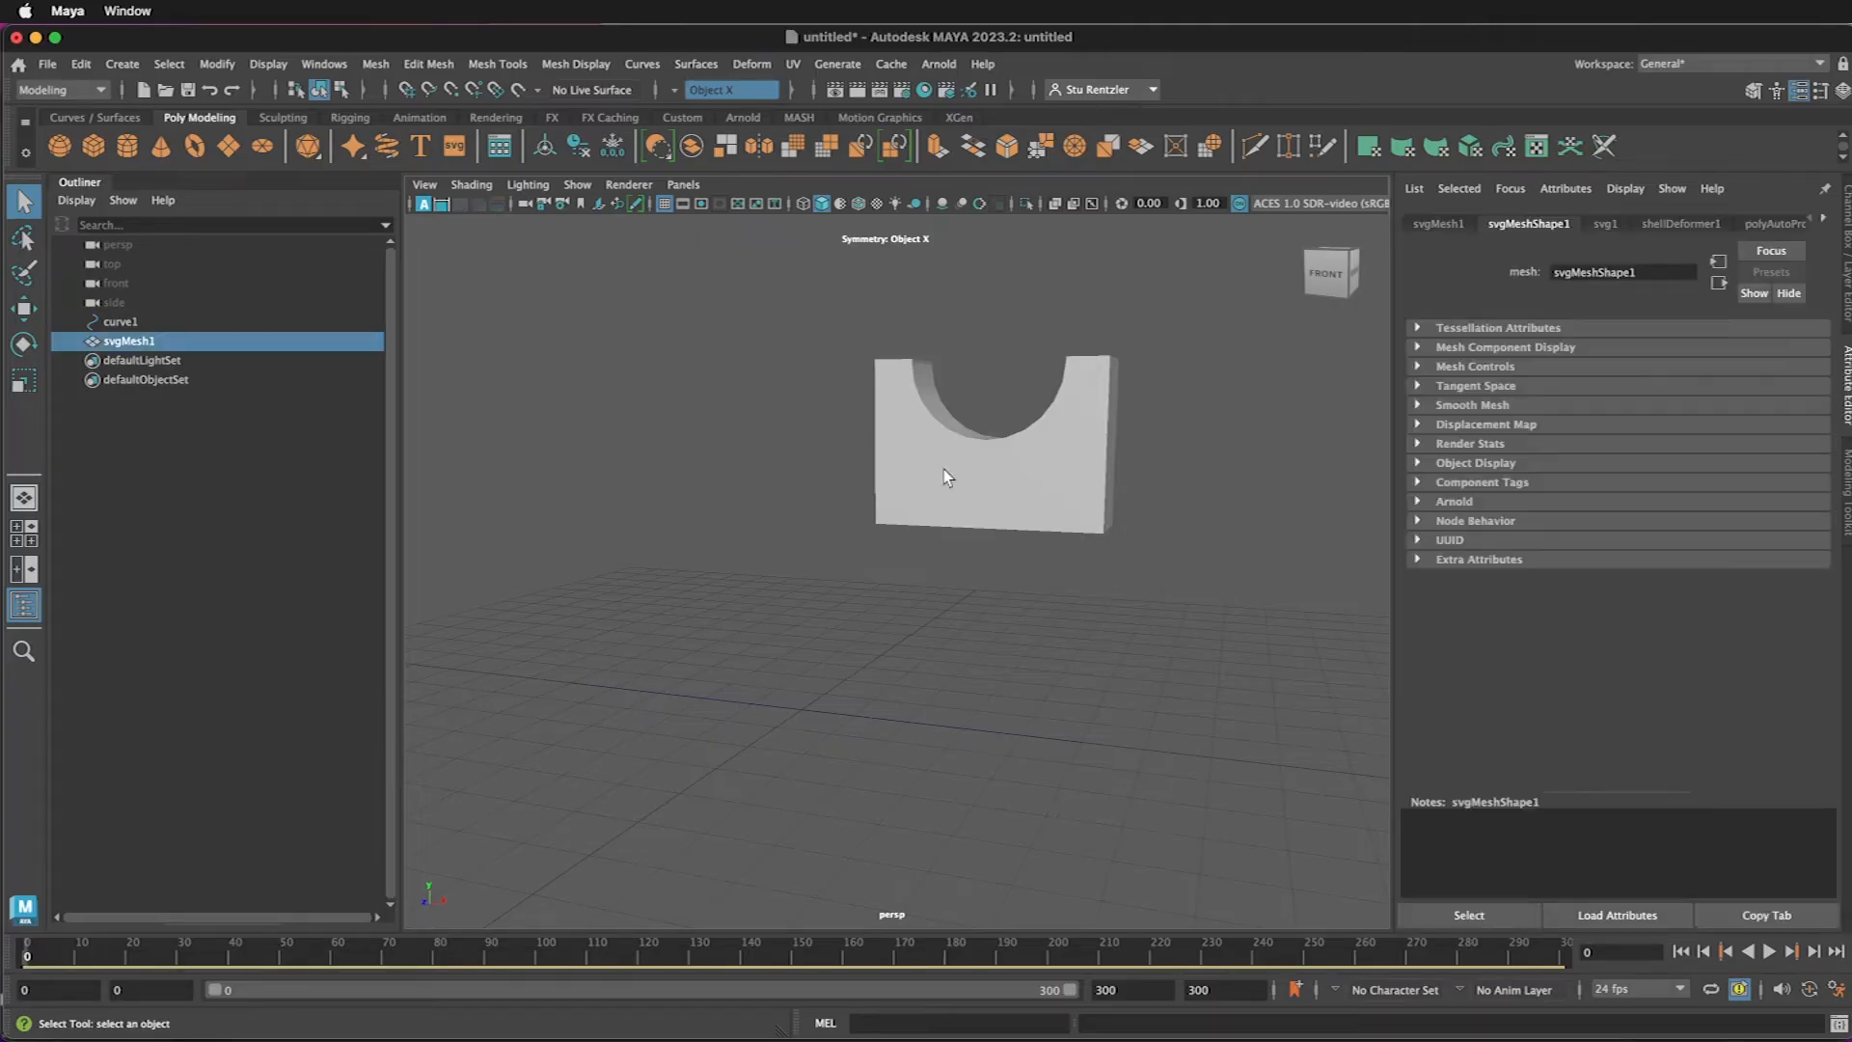
key(Delete)
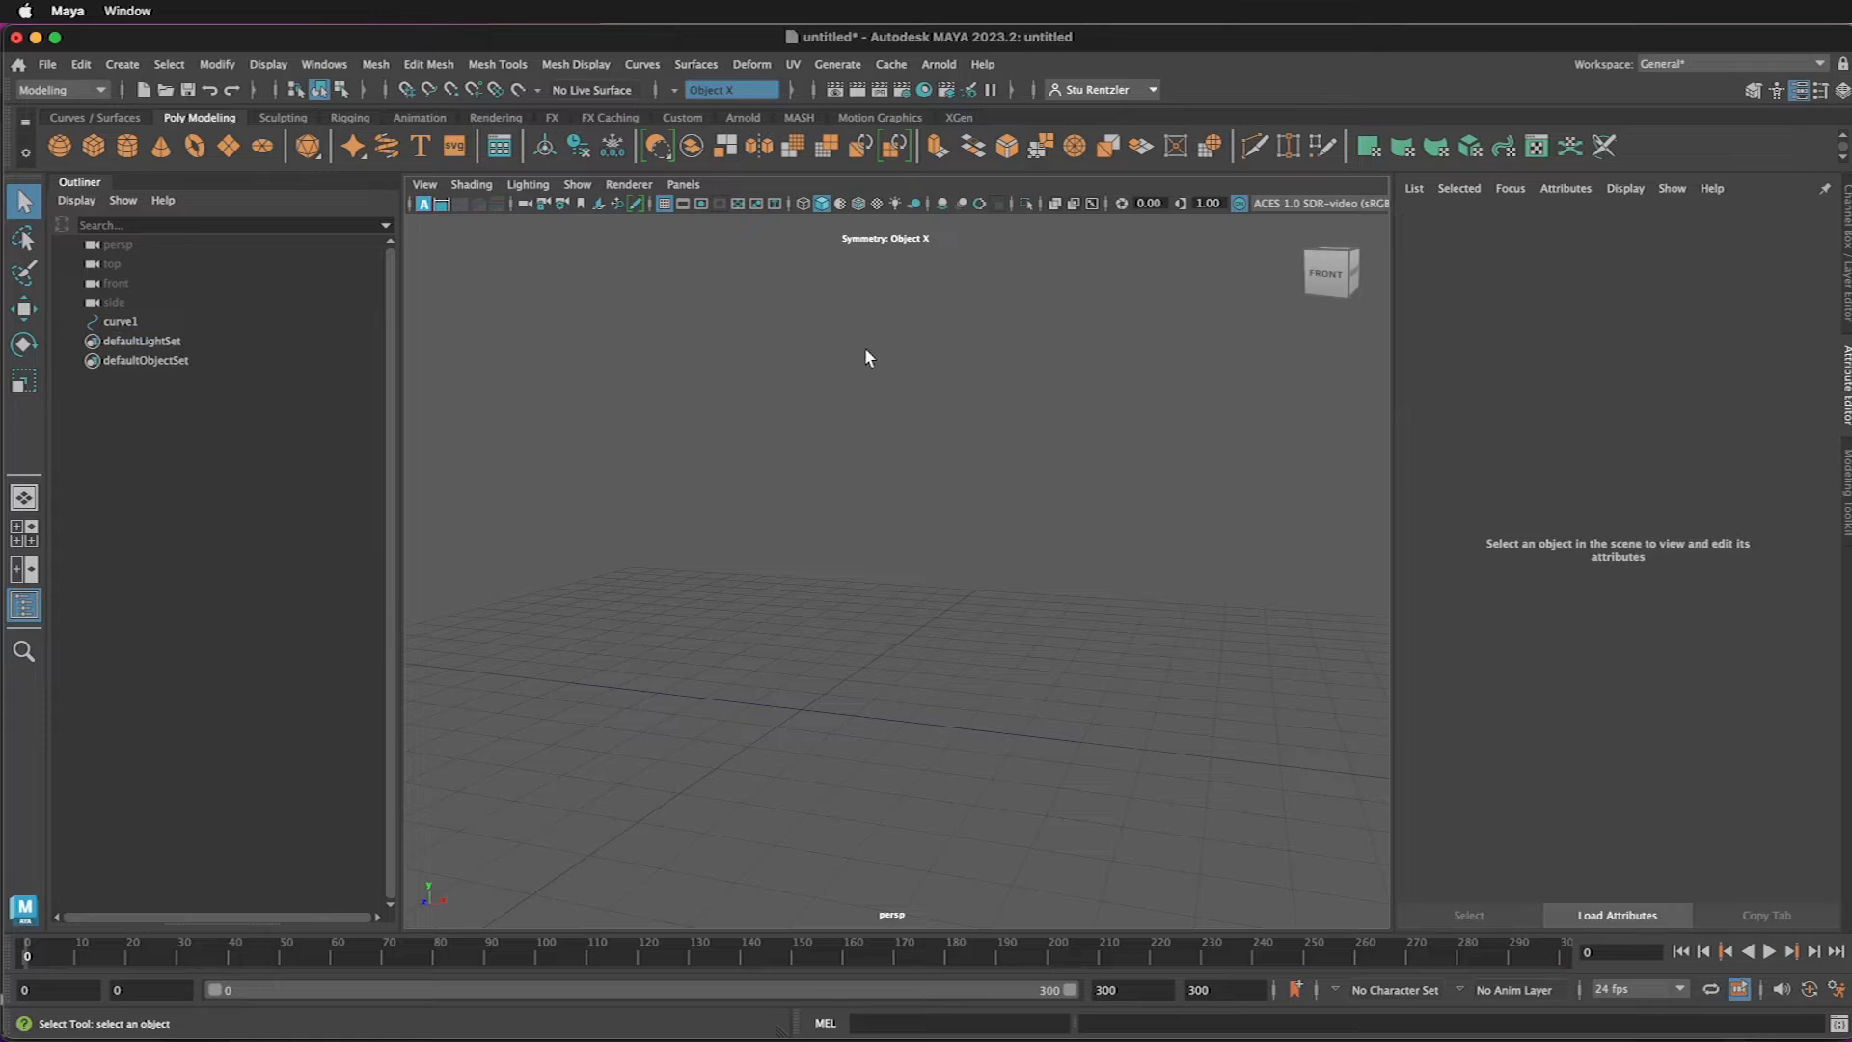
- Create an SVG mesh, import tshirt.svg from the Documents folder into it, and set its Curve Resolution to 8
click(454, 148)
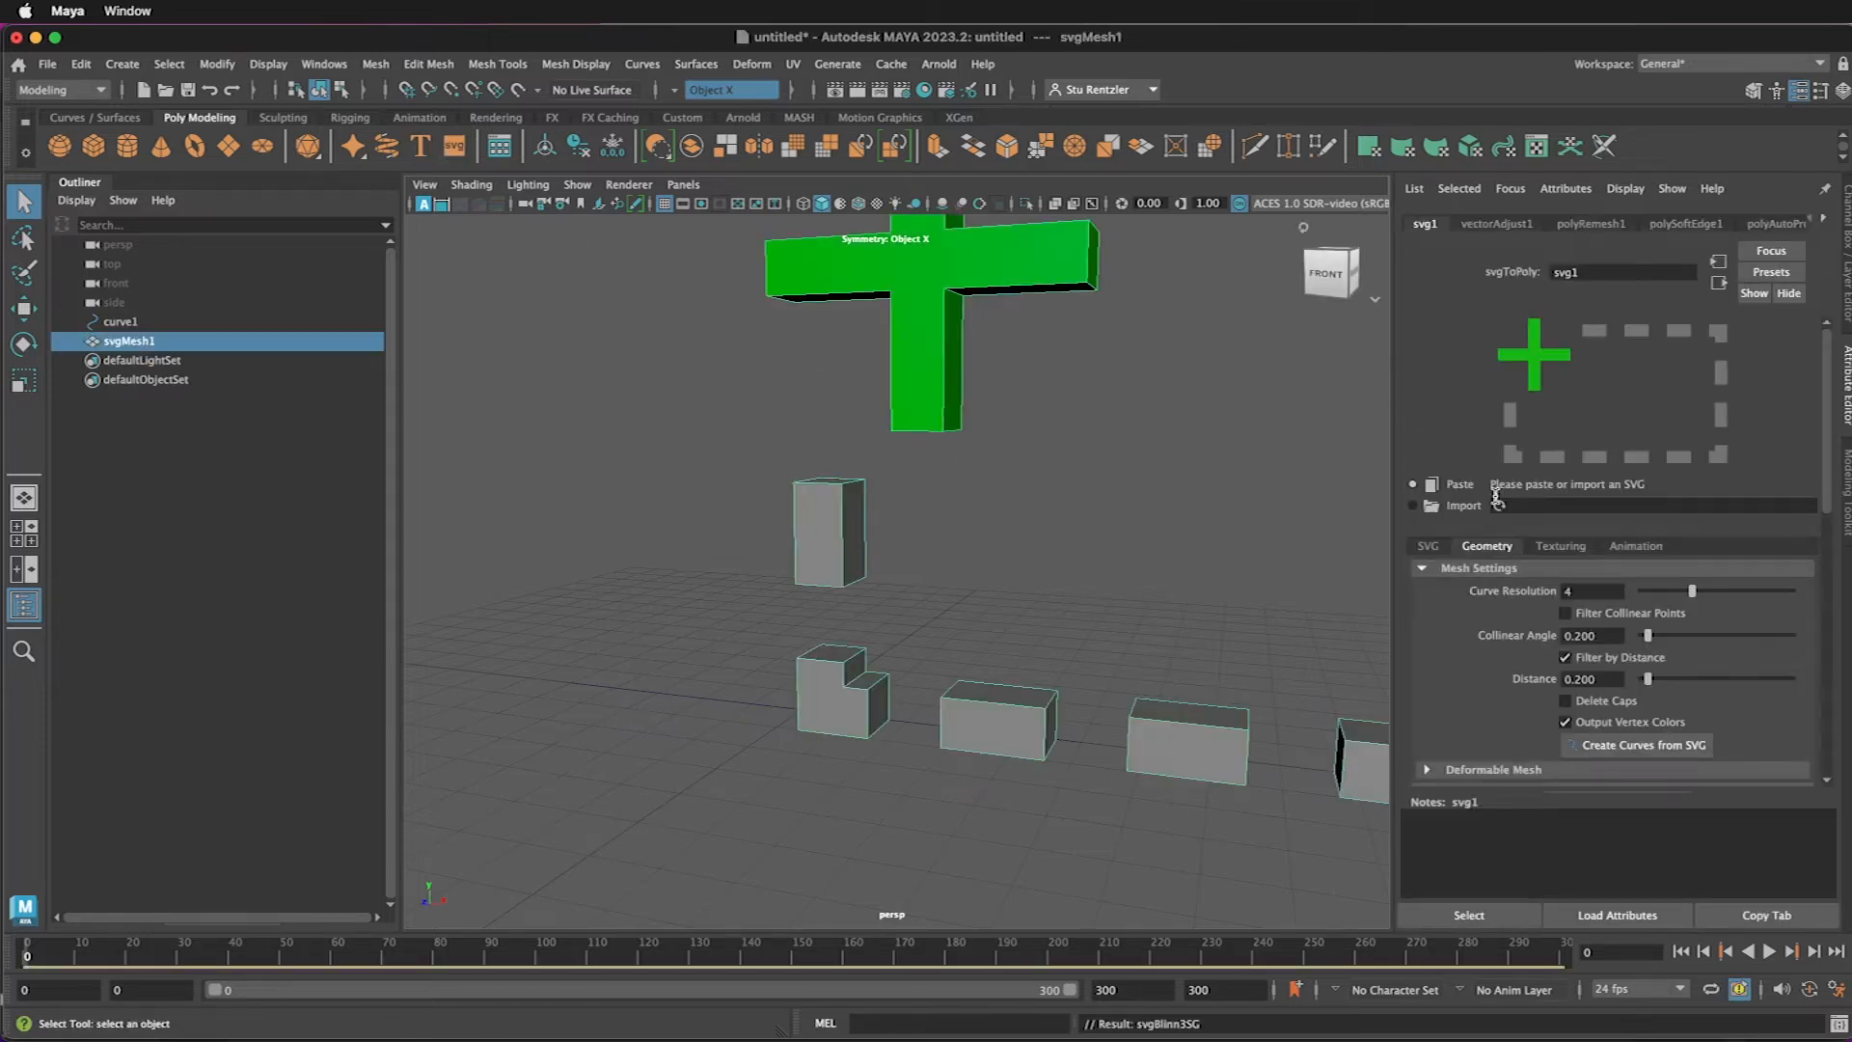
click(1430, 507)
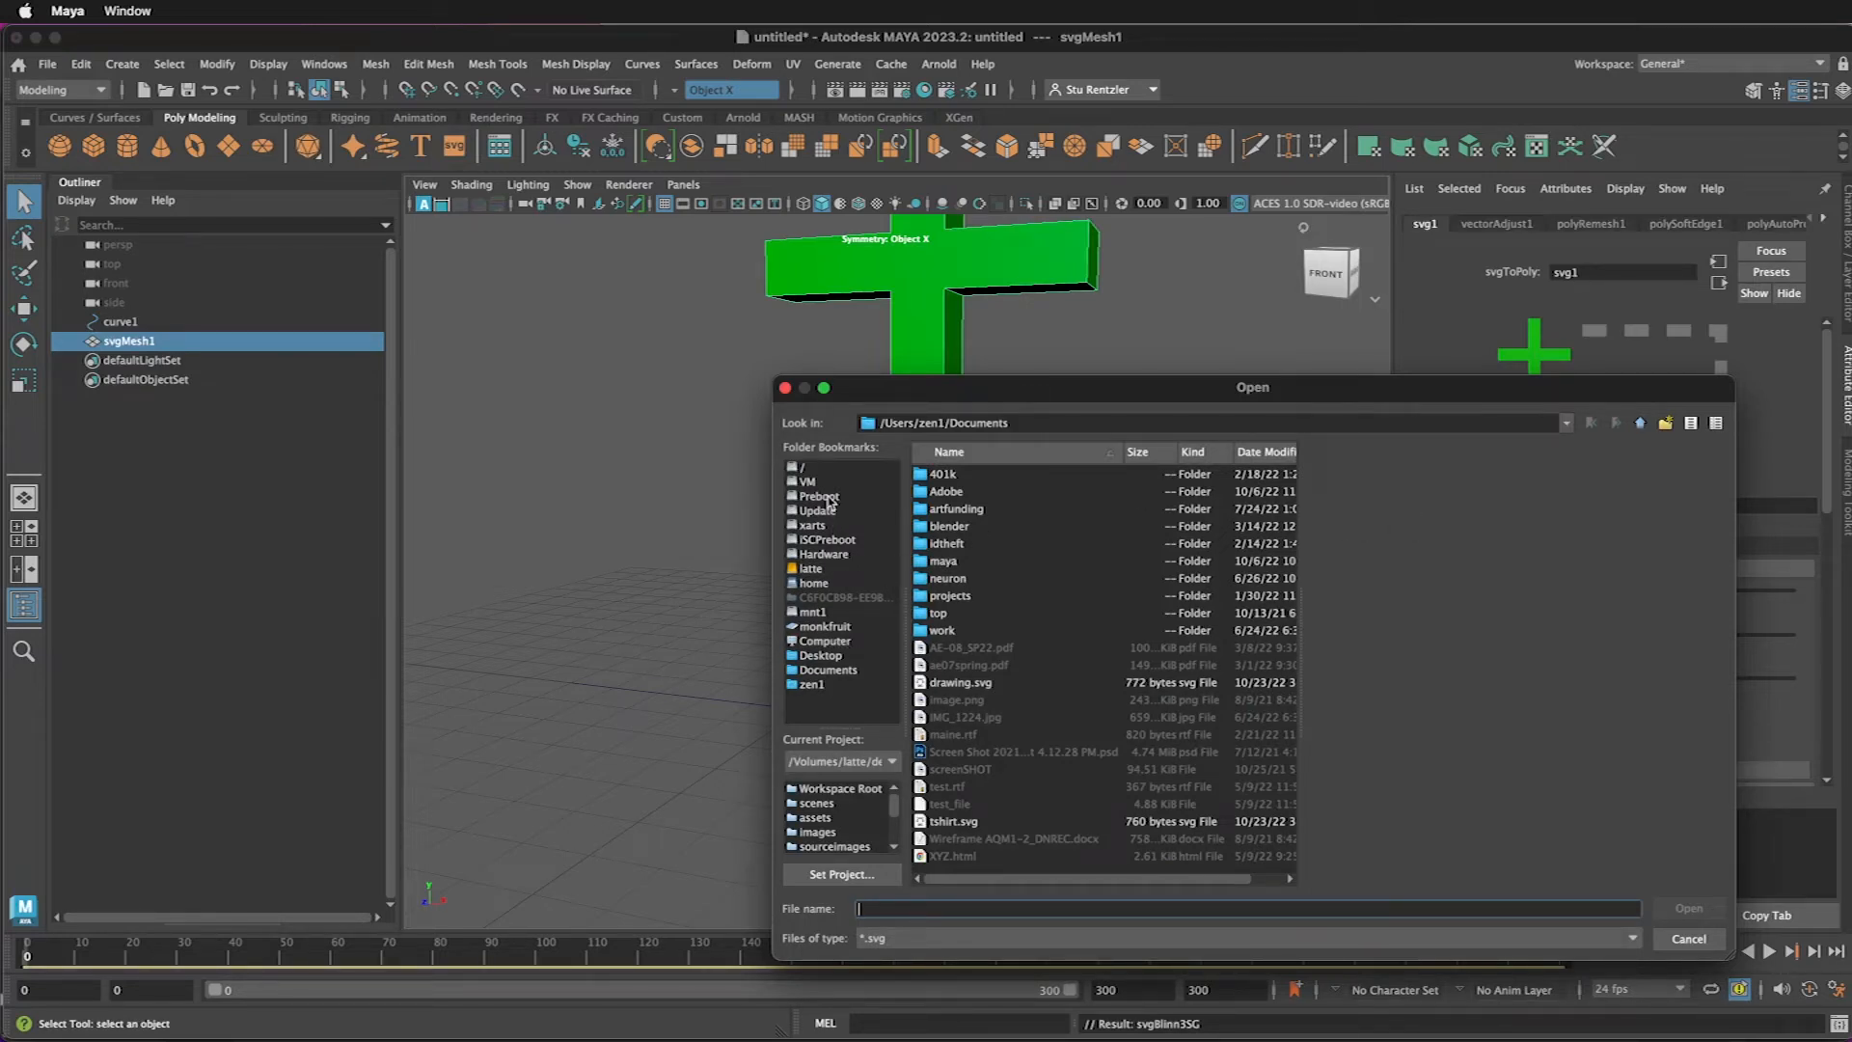
click(845, 671)
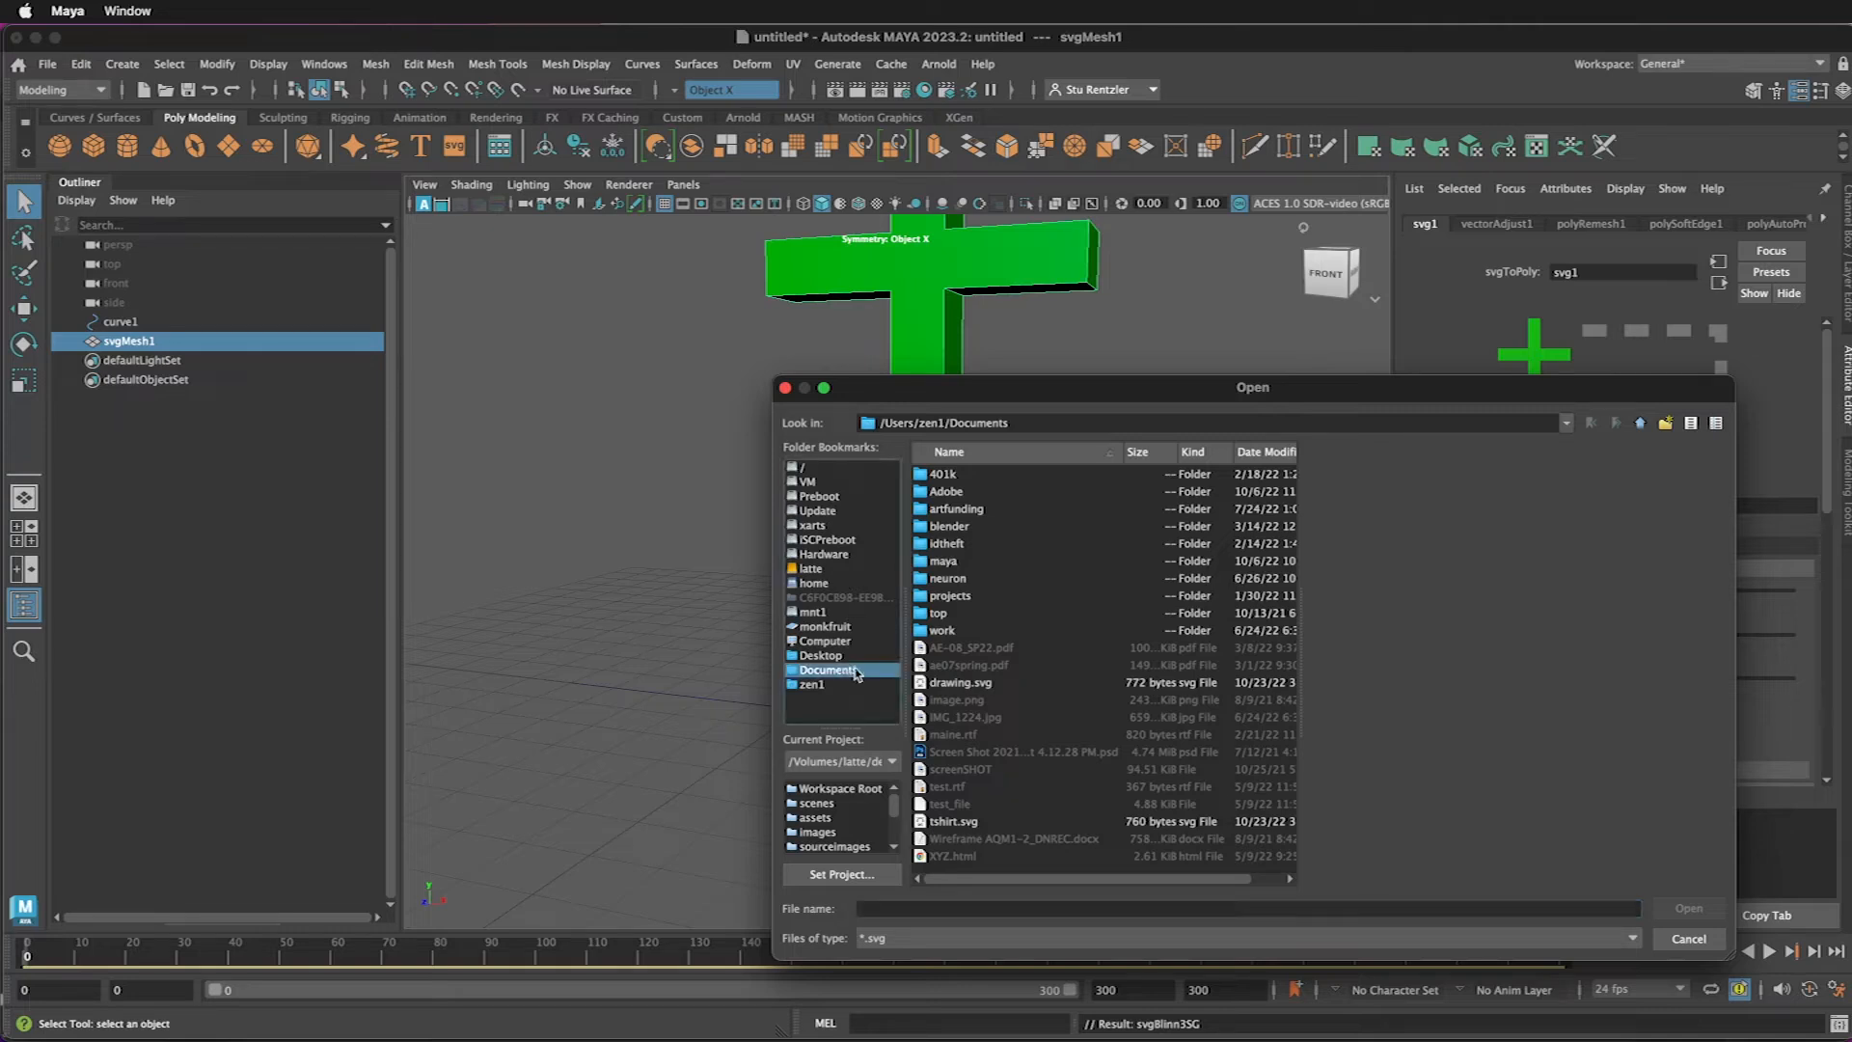
double_click(968, 826)
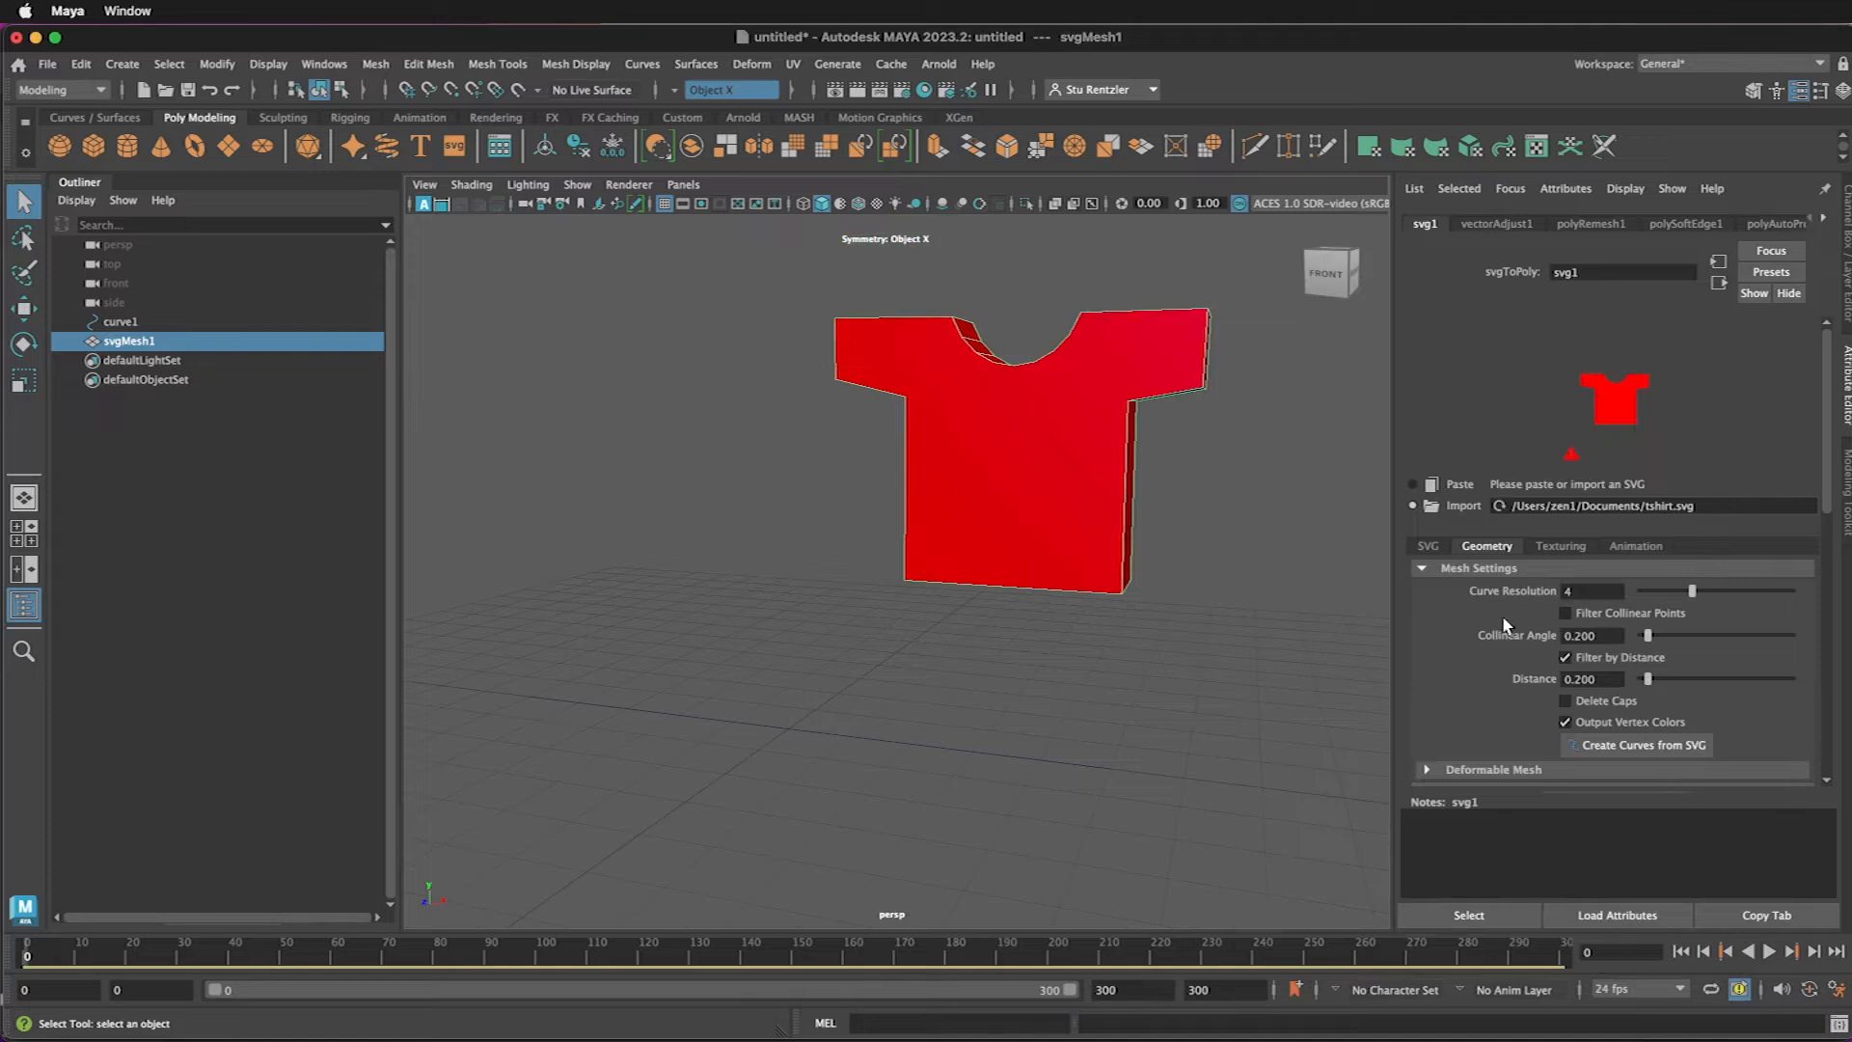
drag(1692, 600, 1762, 599)
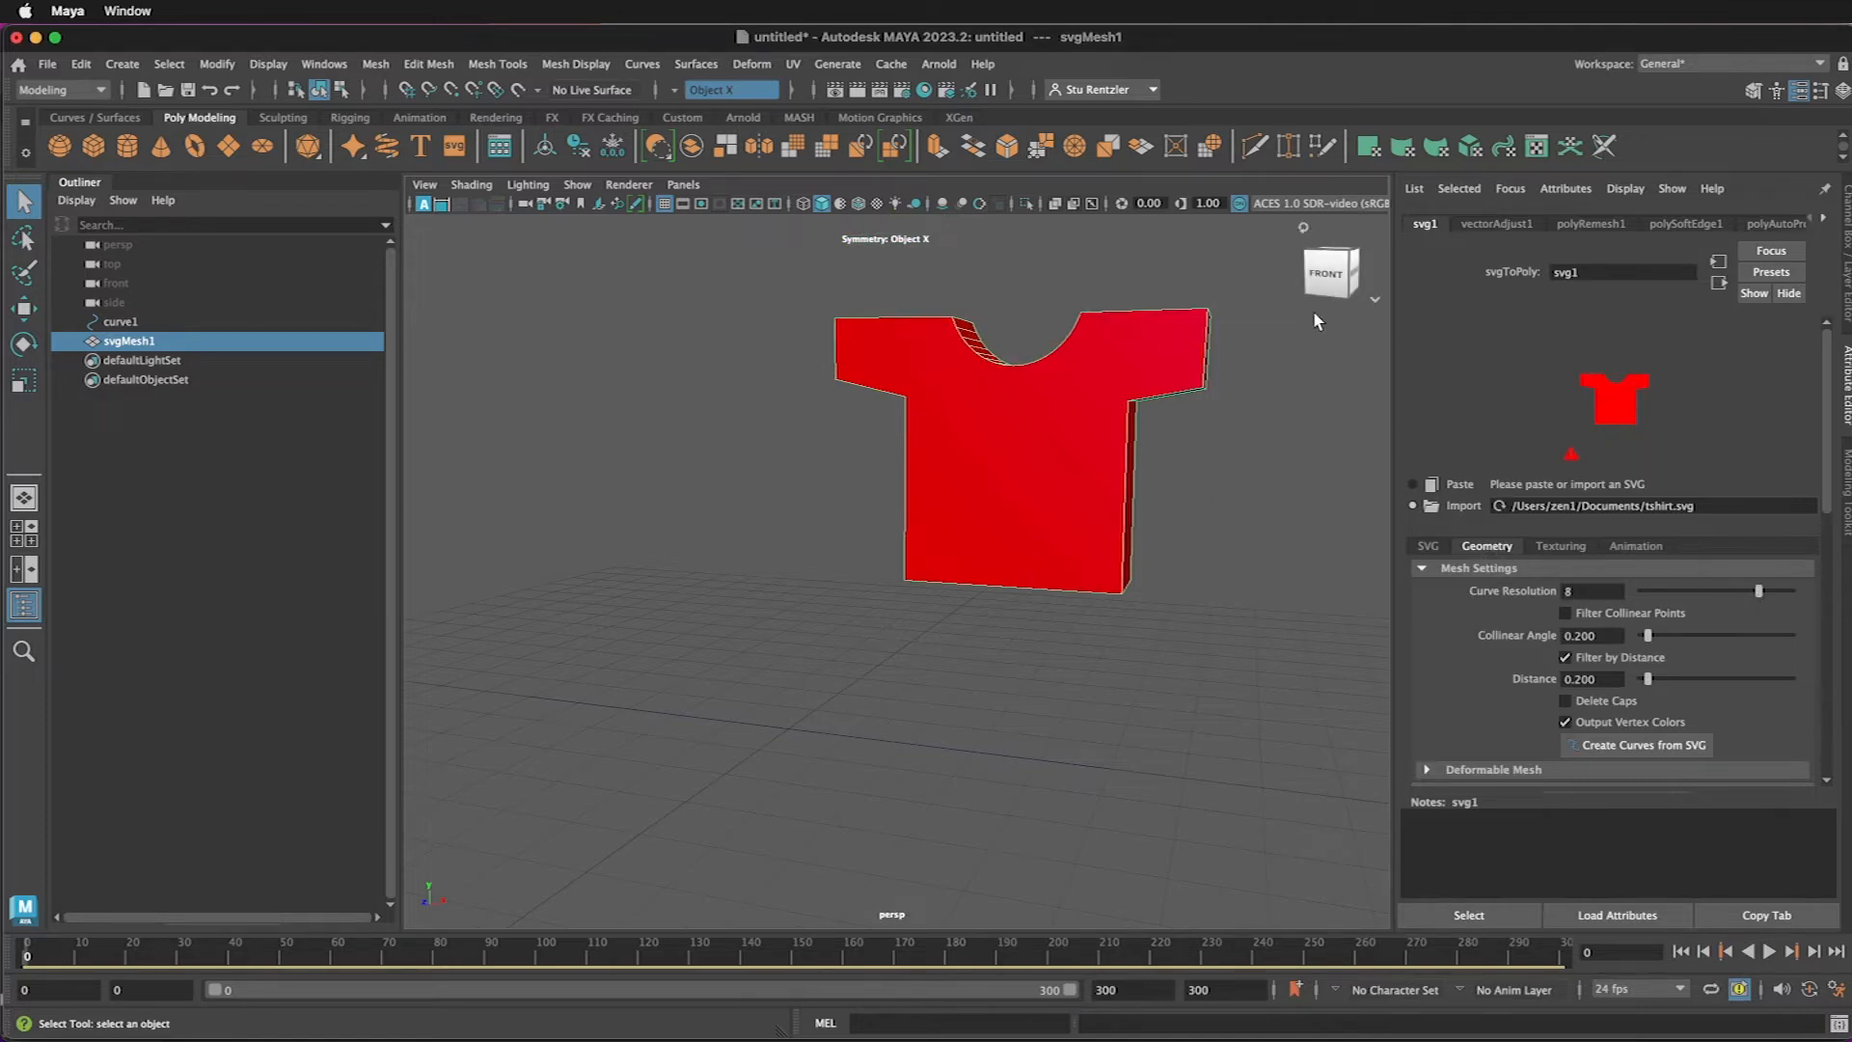
- Extrude the T-shirt's front face slightly outward and scale the extruded face down uniformly to give it a sloped border
drag(1327, 272, 1261, 298)
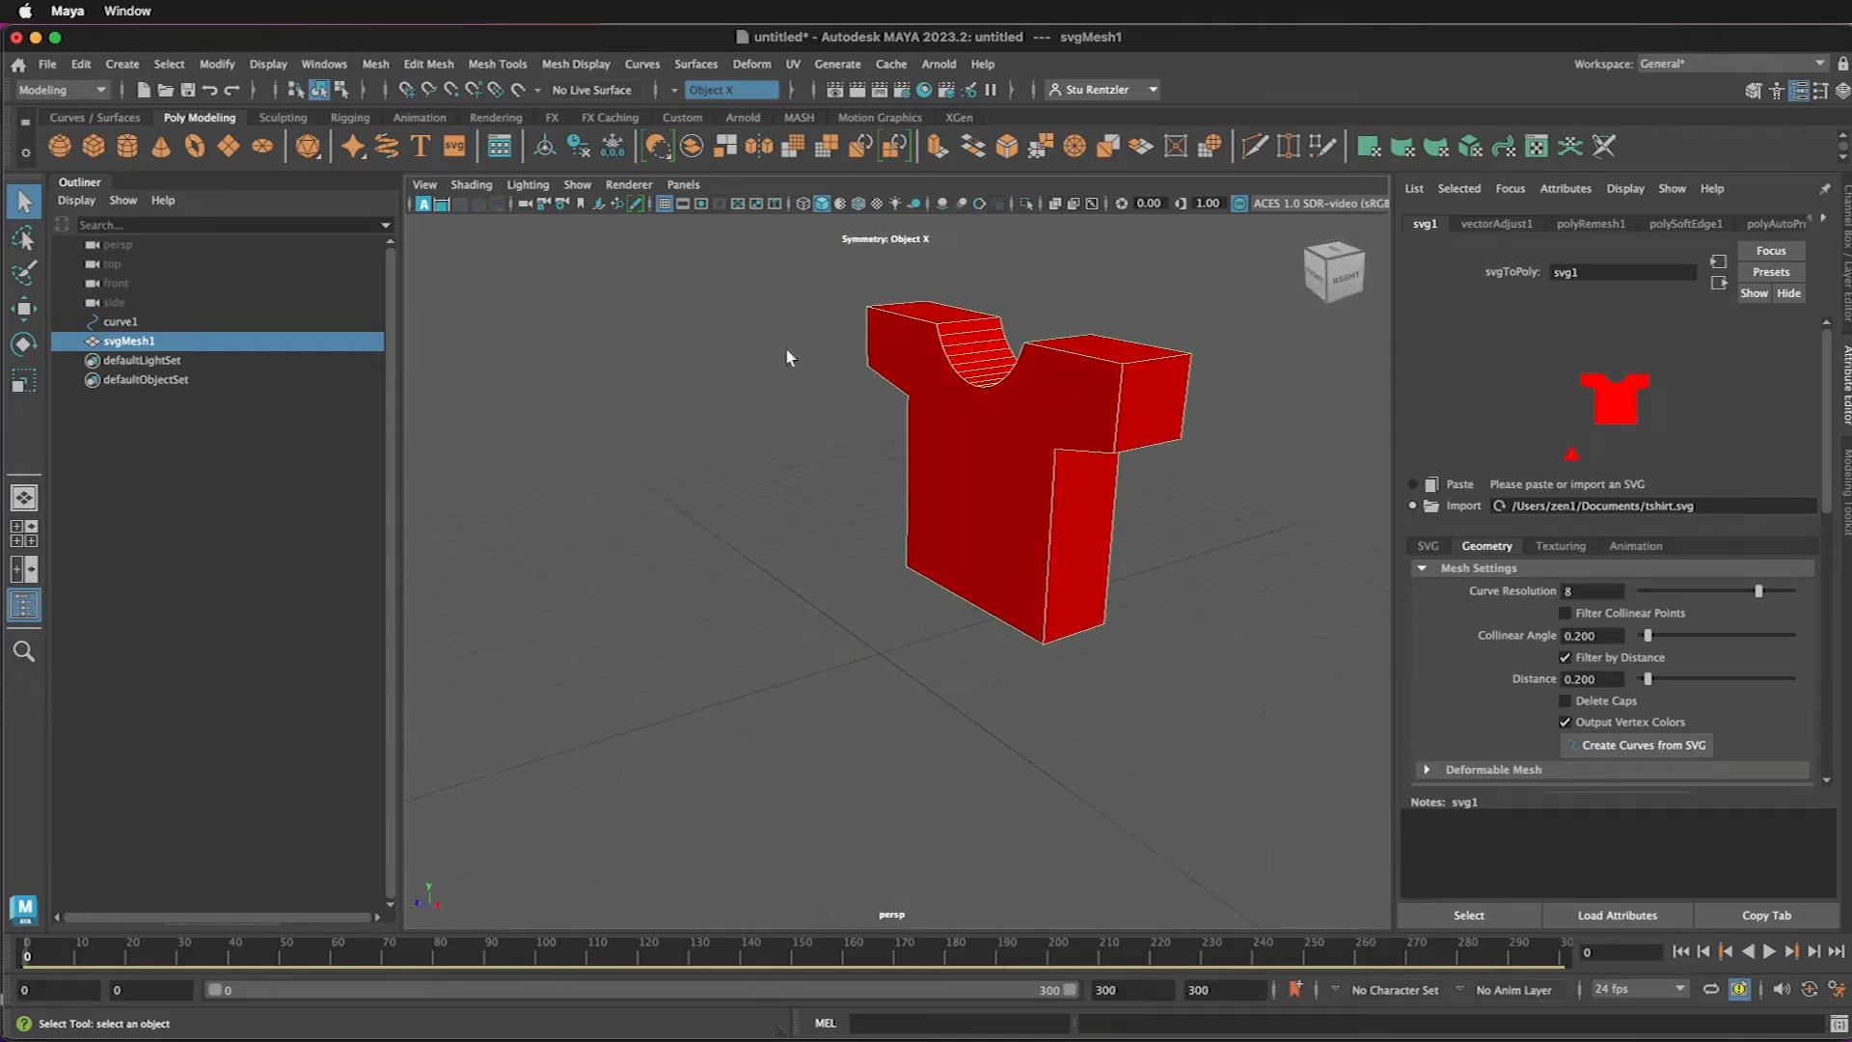
click(39, 311)
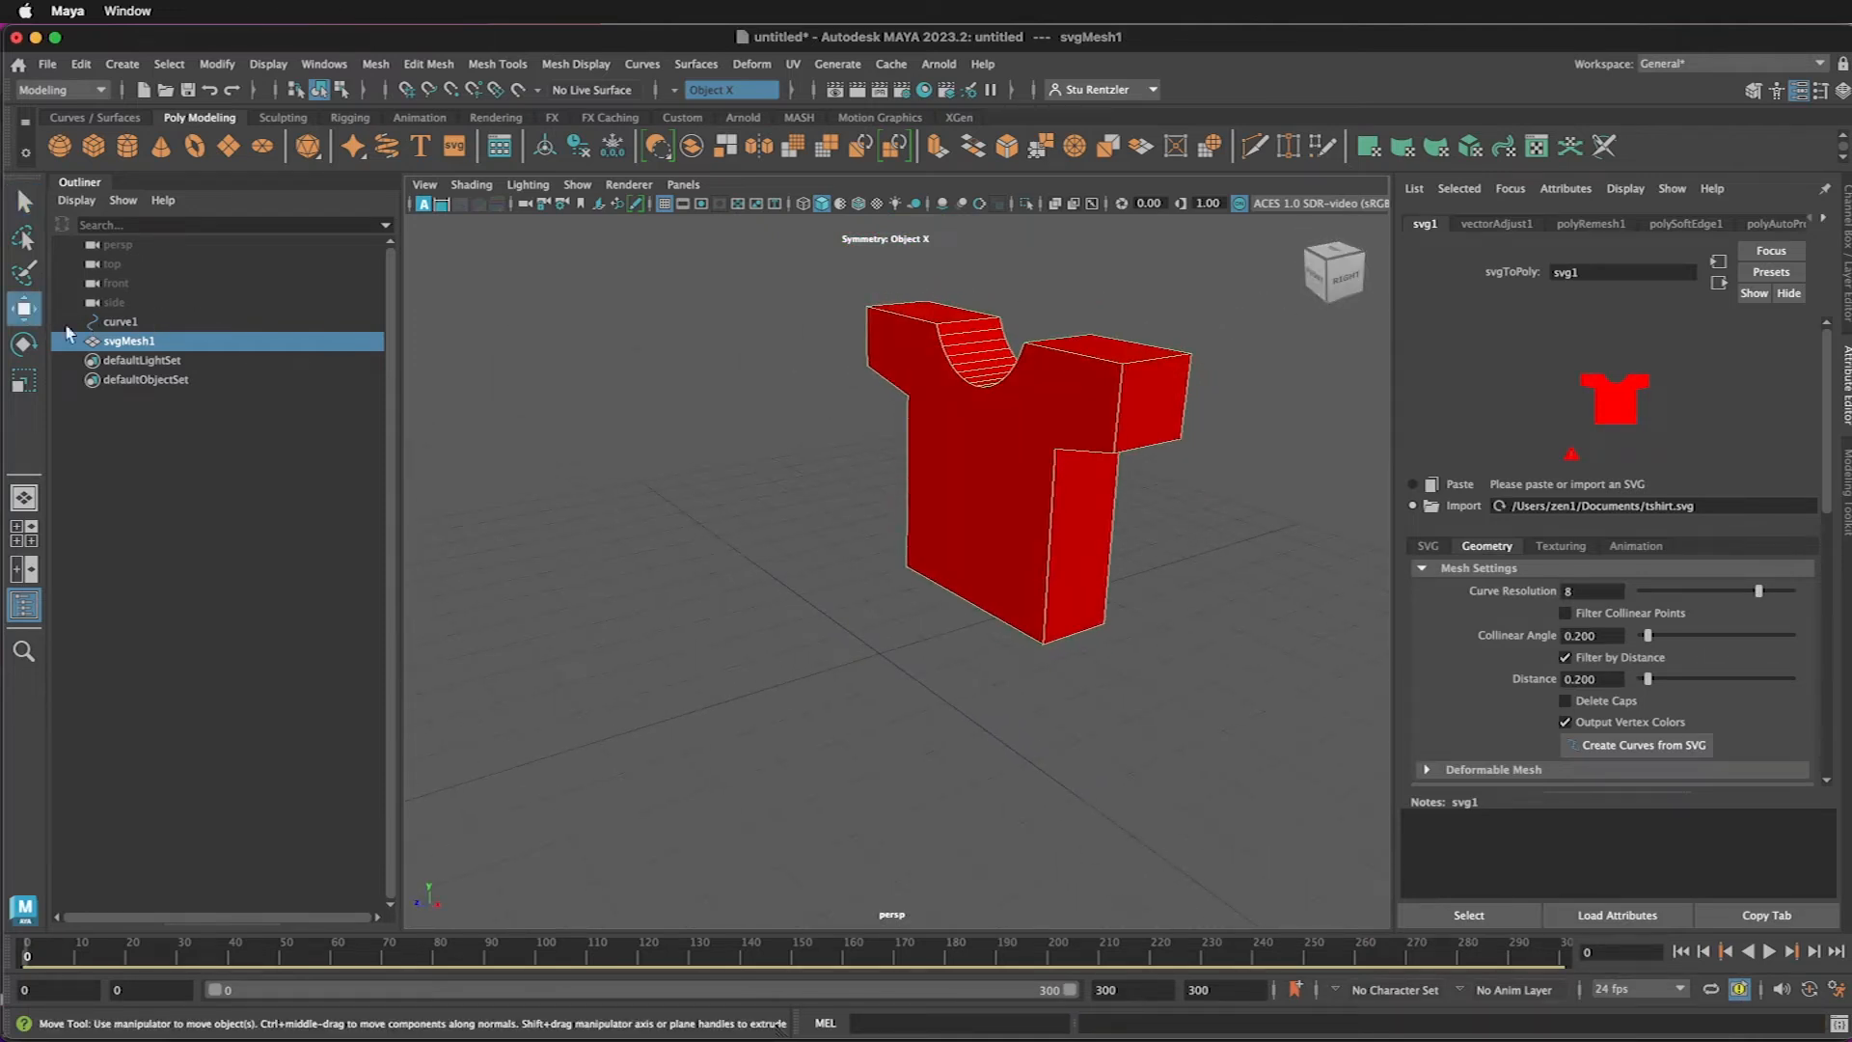
click(982, 509)
right_click(982, 509)
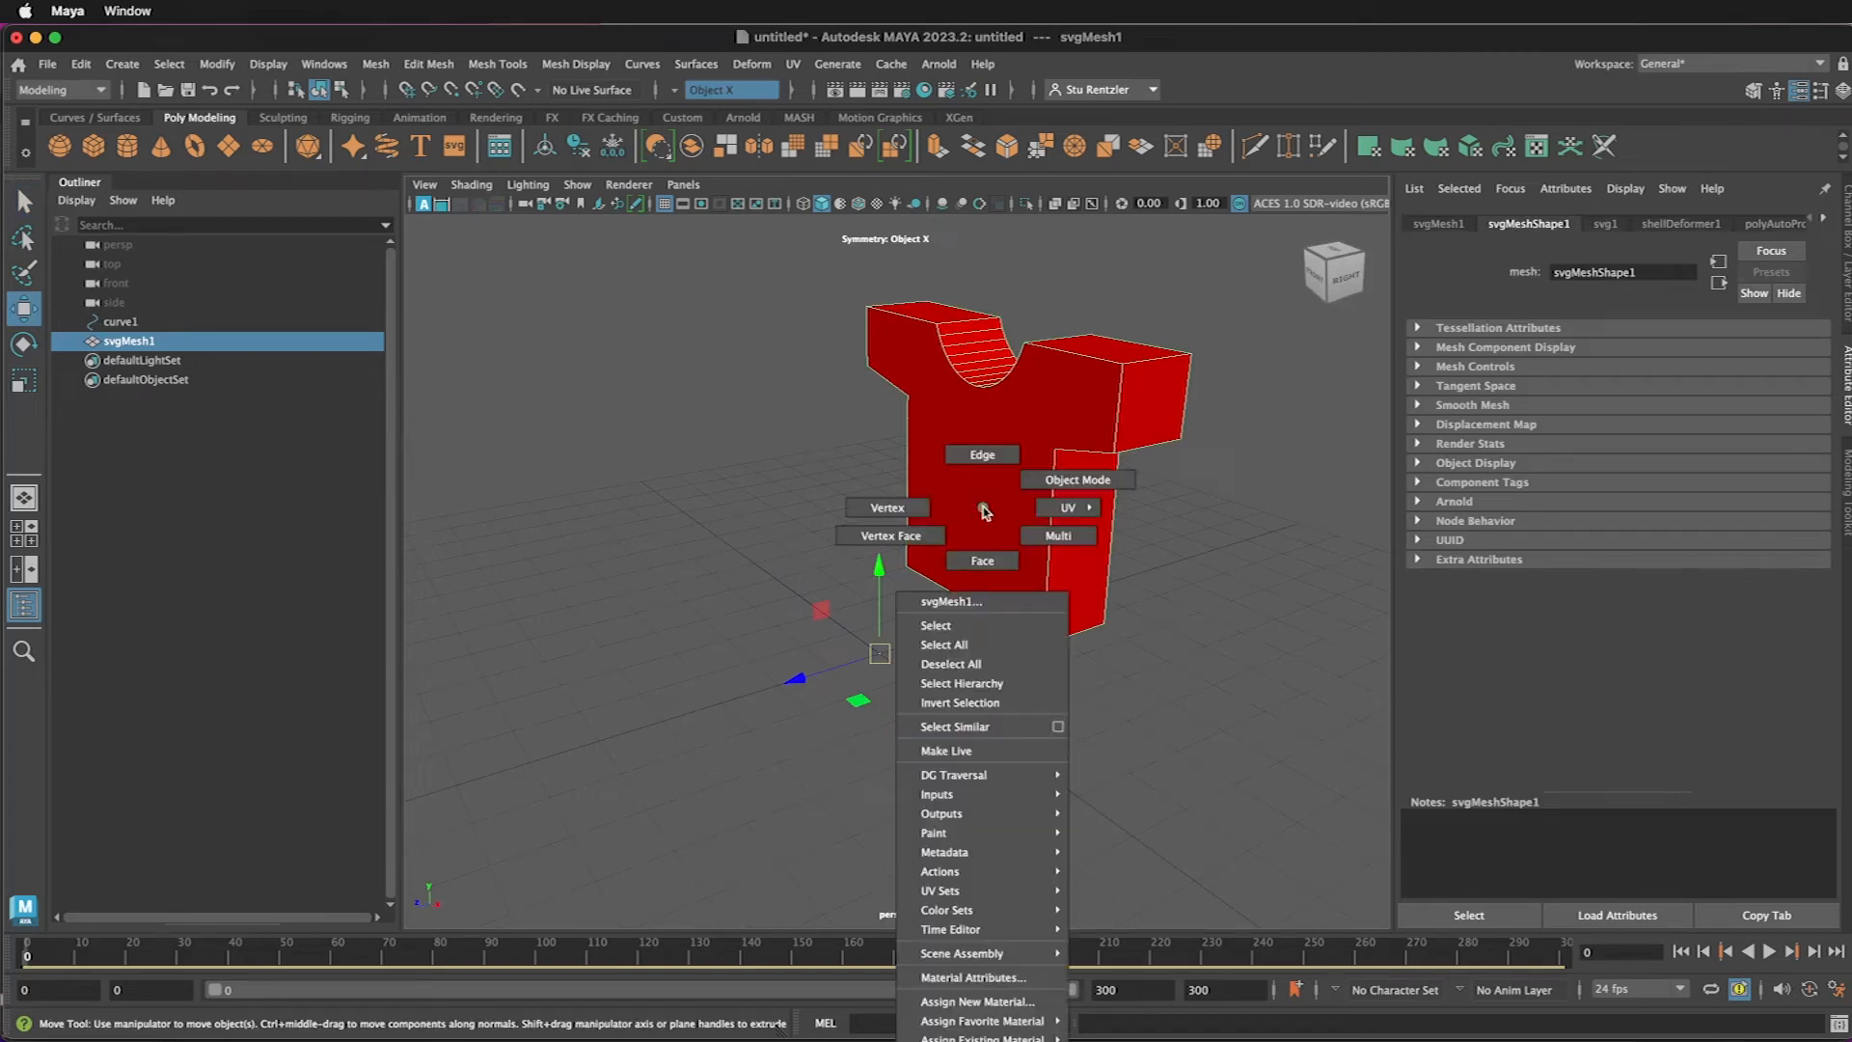
click(981, 561)
click(980, 503)
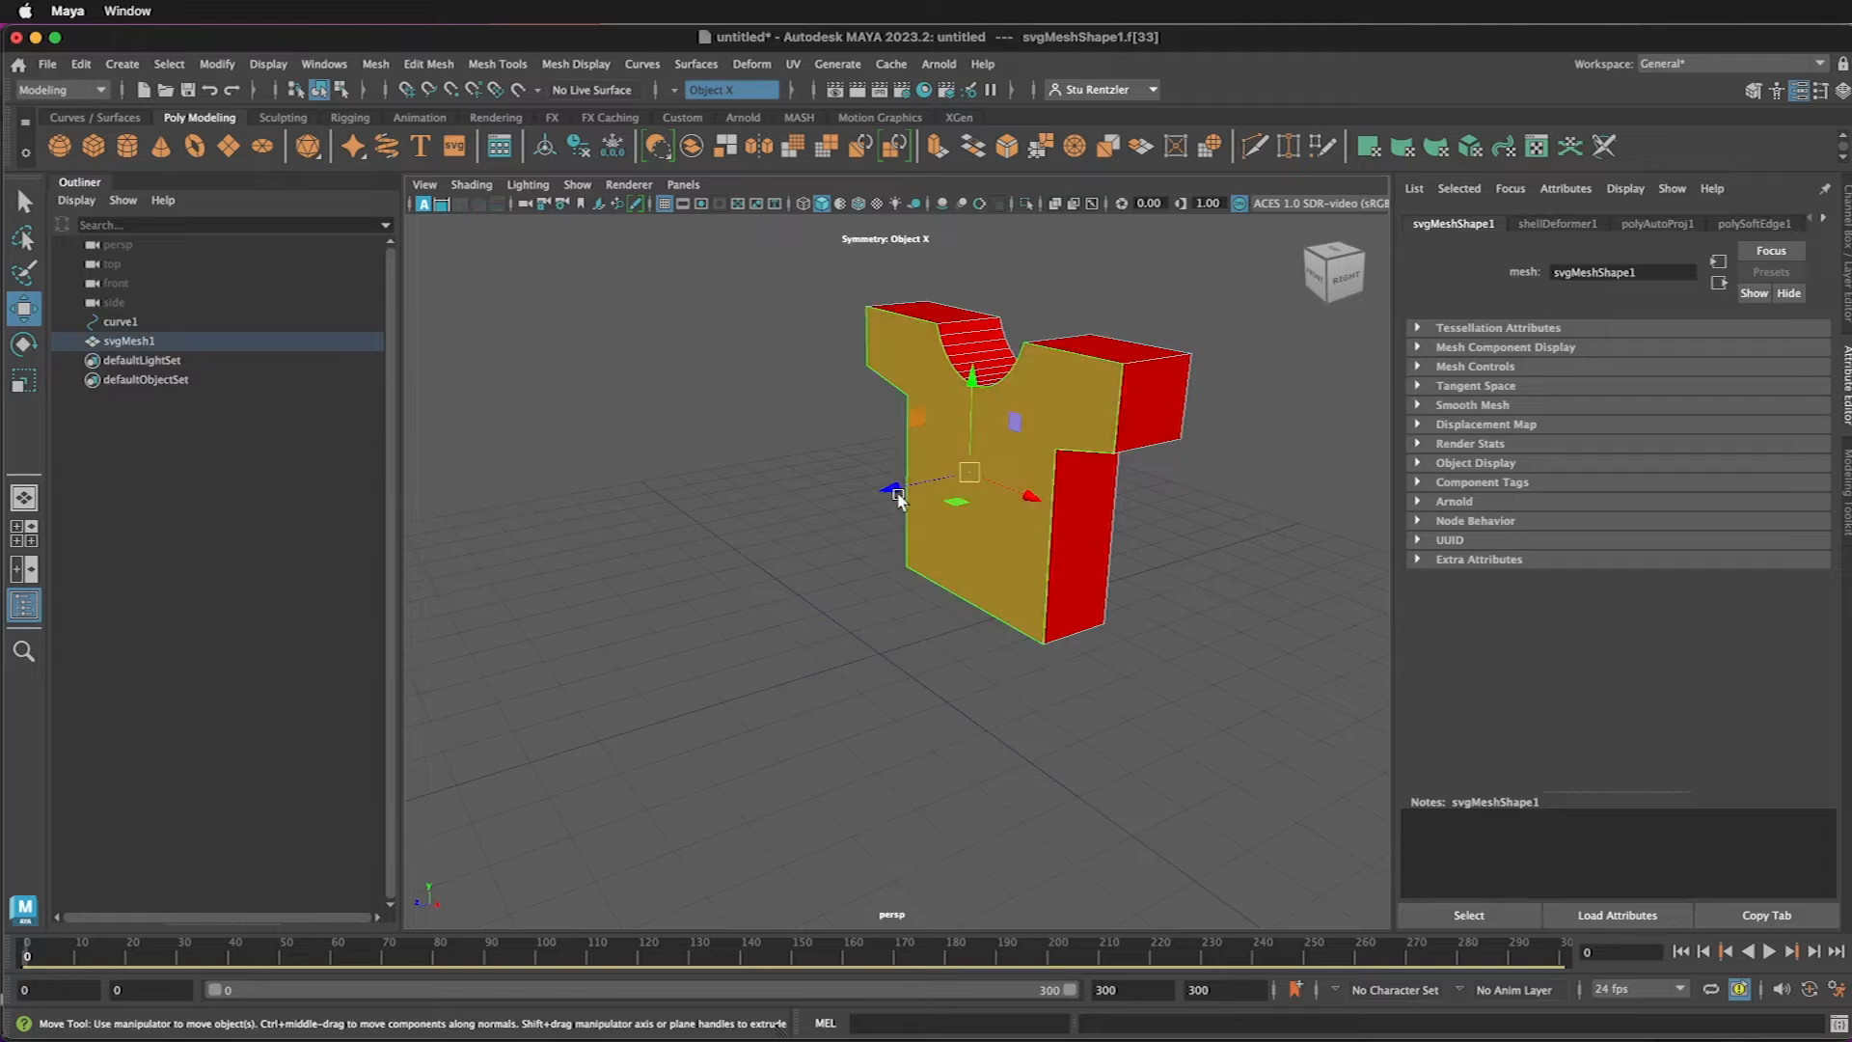
shift+drag(889, 489, 874, 492)
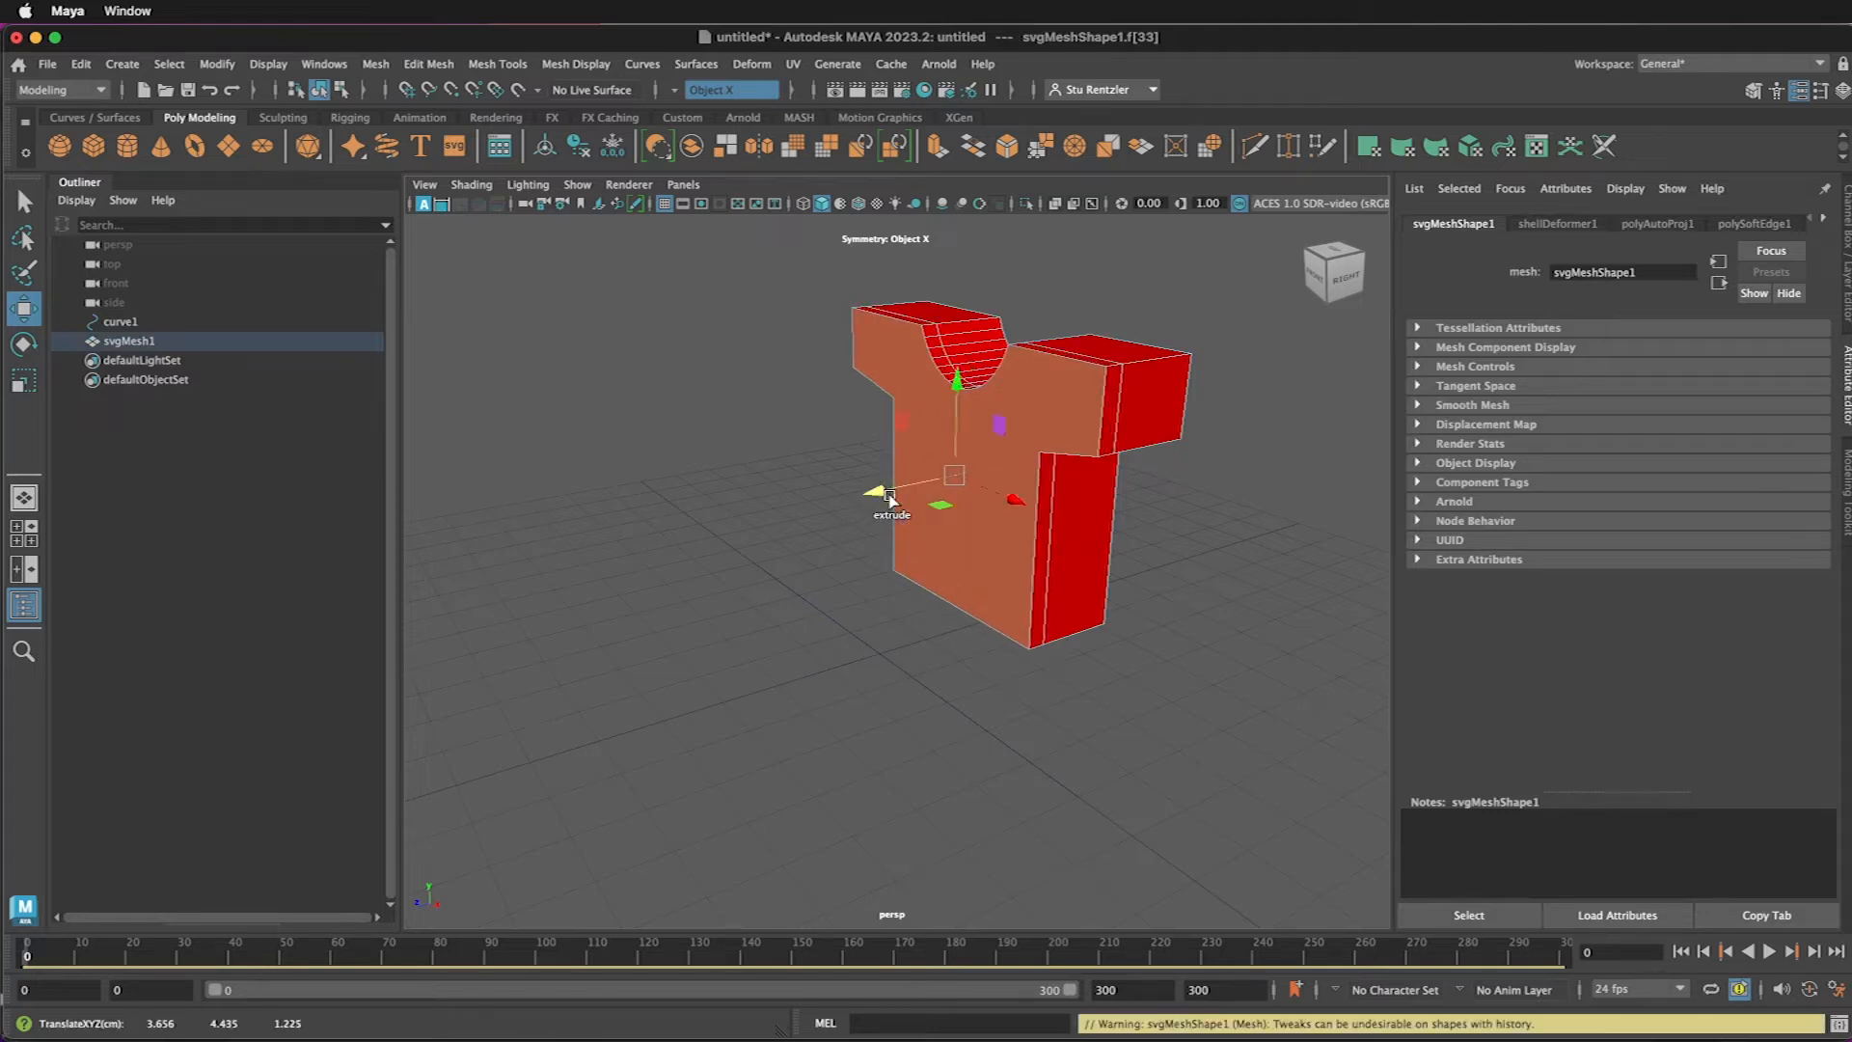
click(23, 382)
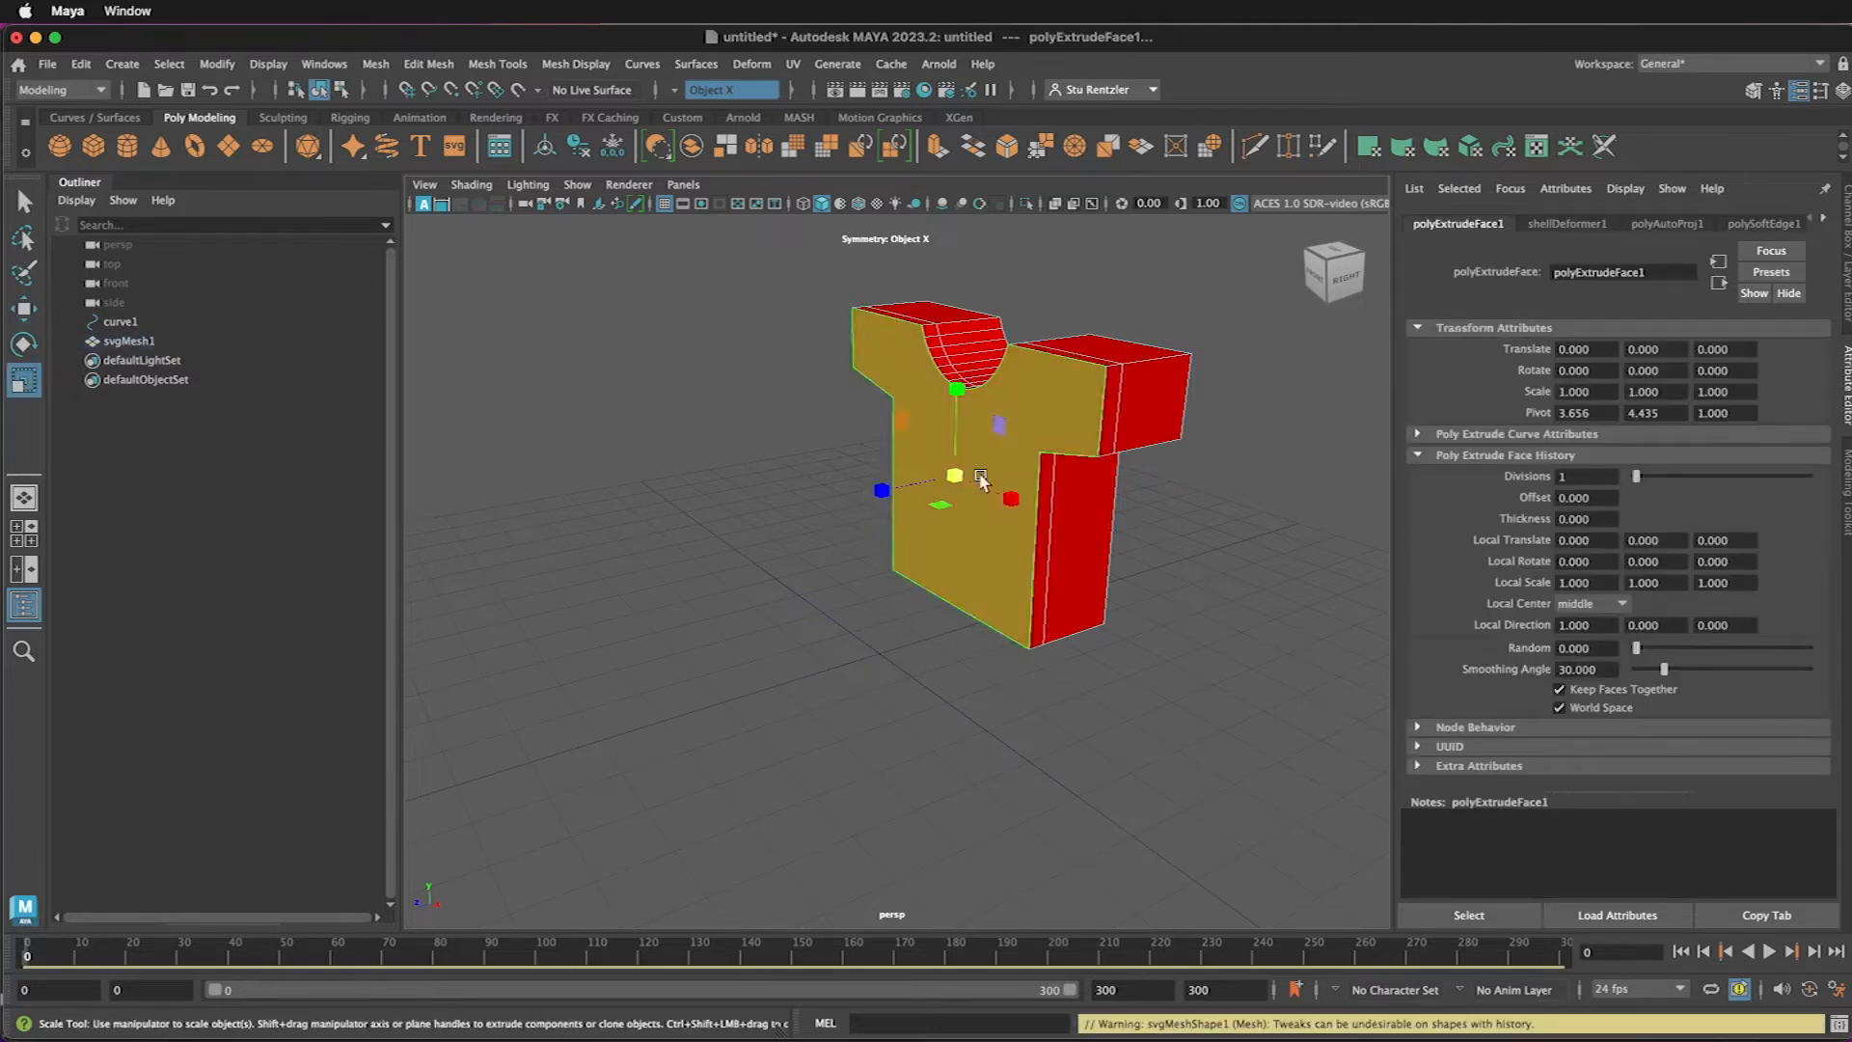
drag(955, 482, 929, 493)
- Extrude the T-shirt's back face slightly outward and scale it down uniformly to match the front
alt+drag(1136, 560, 767, 439)
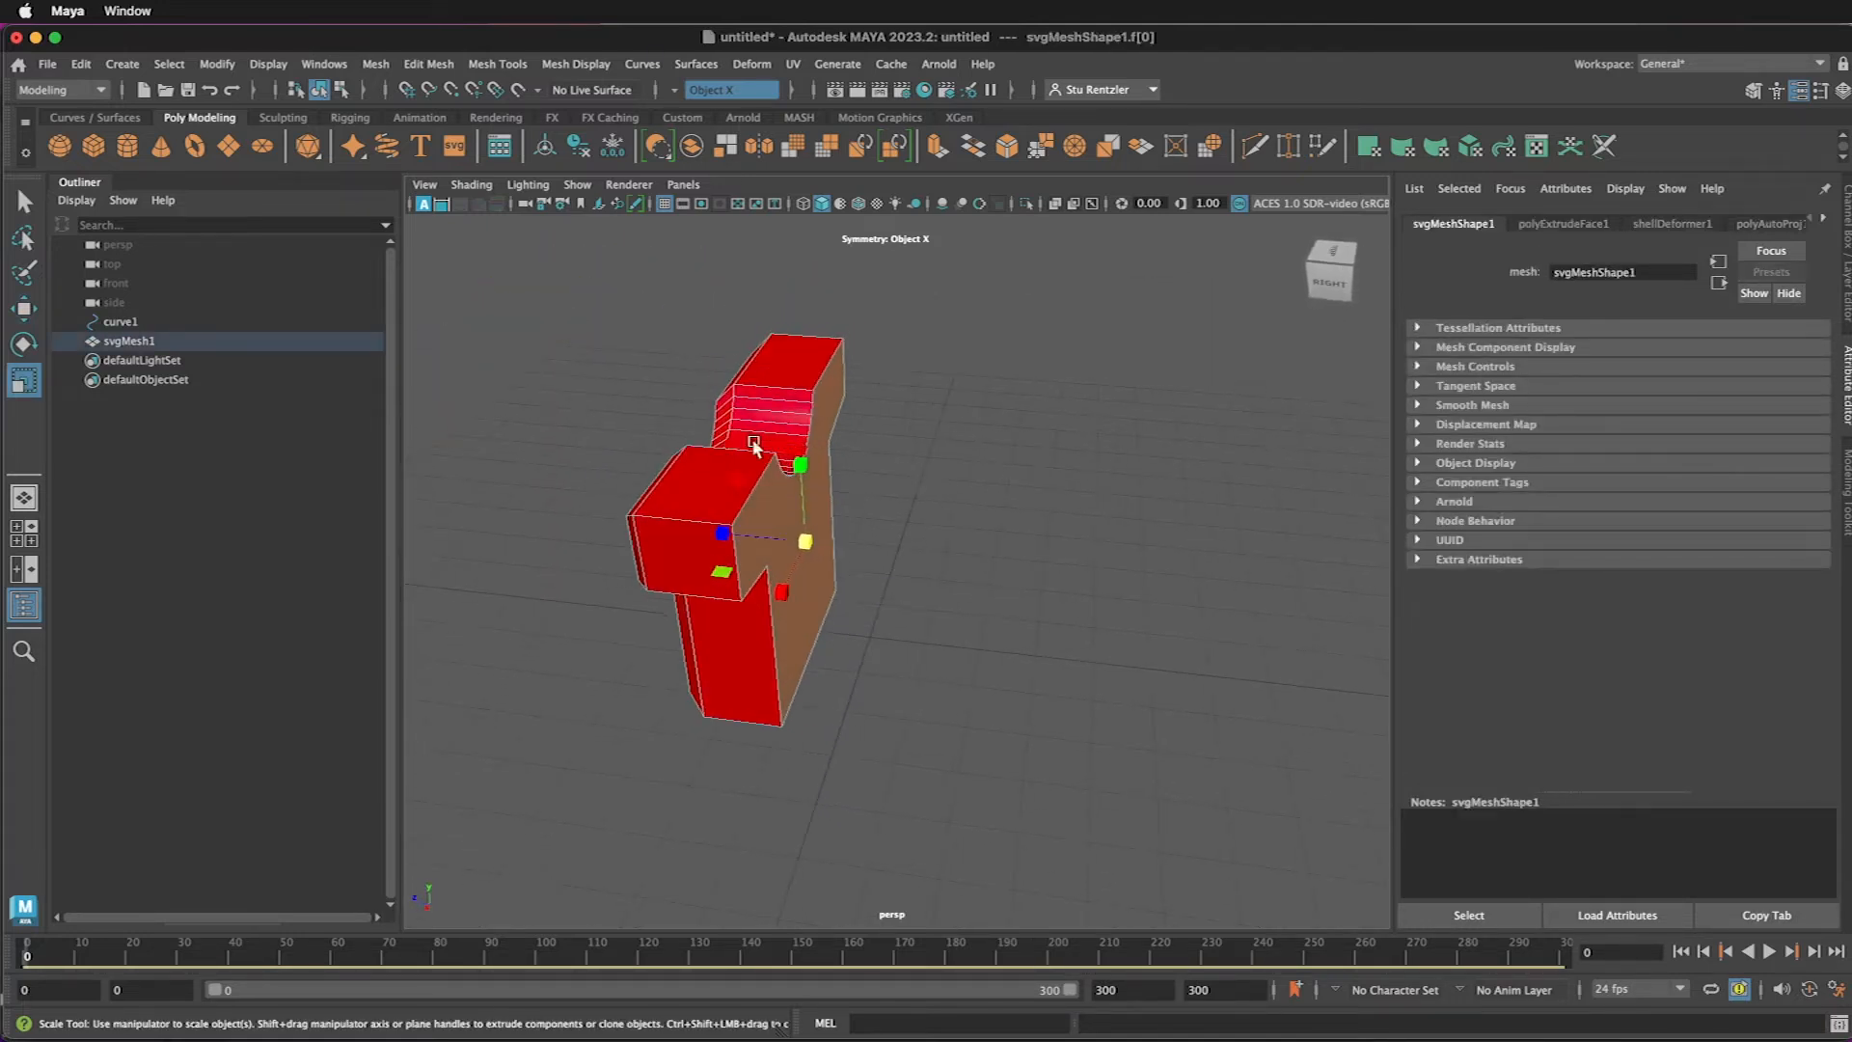
click(24, 309)
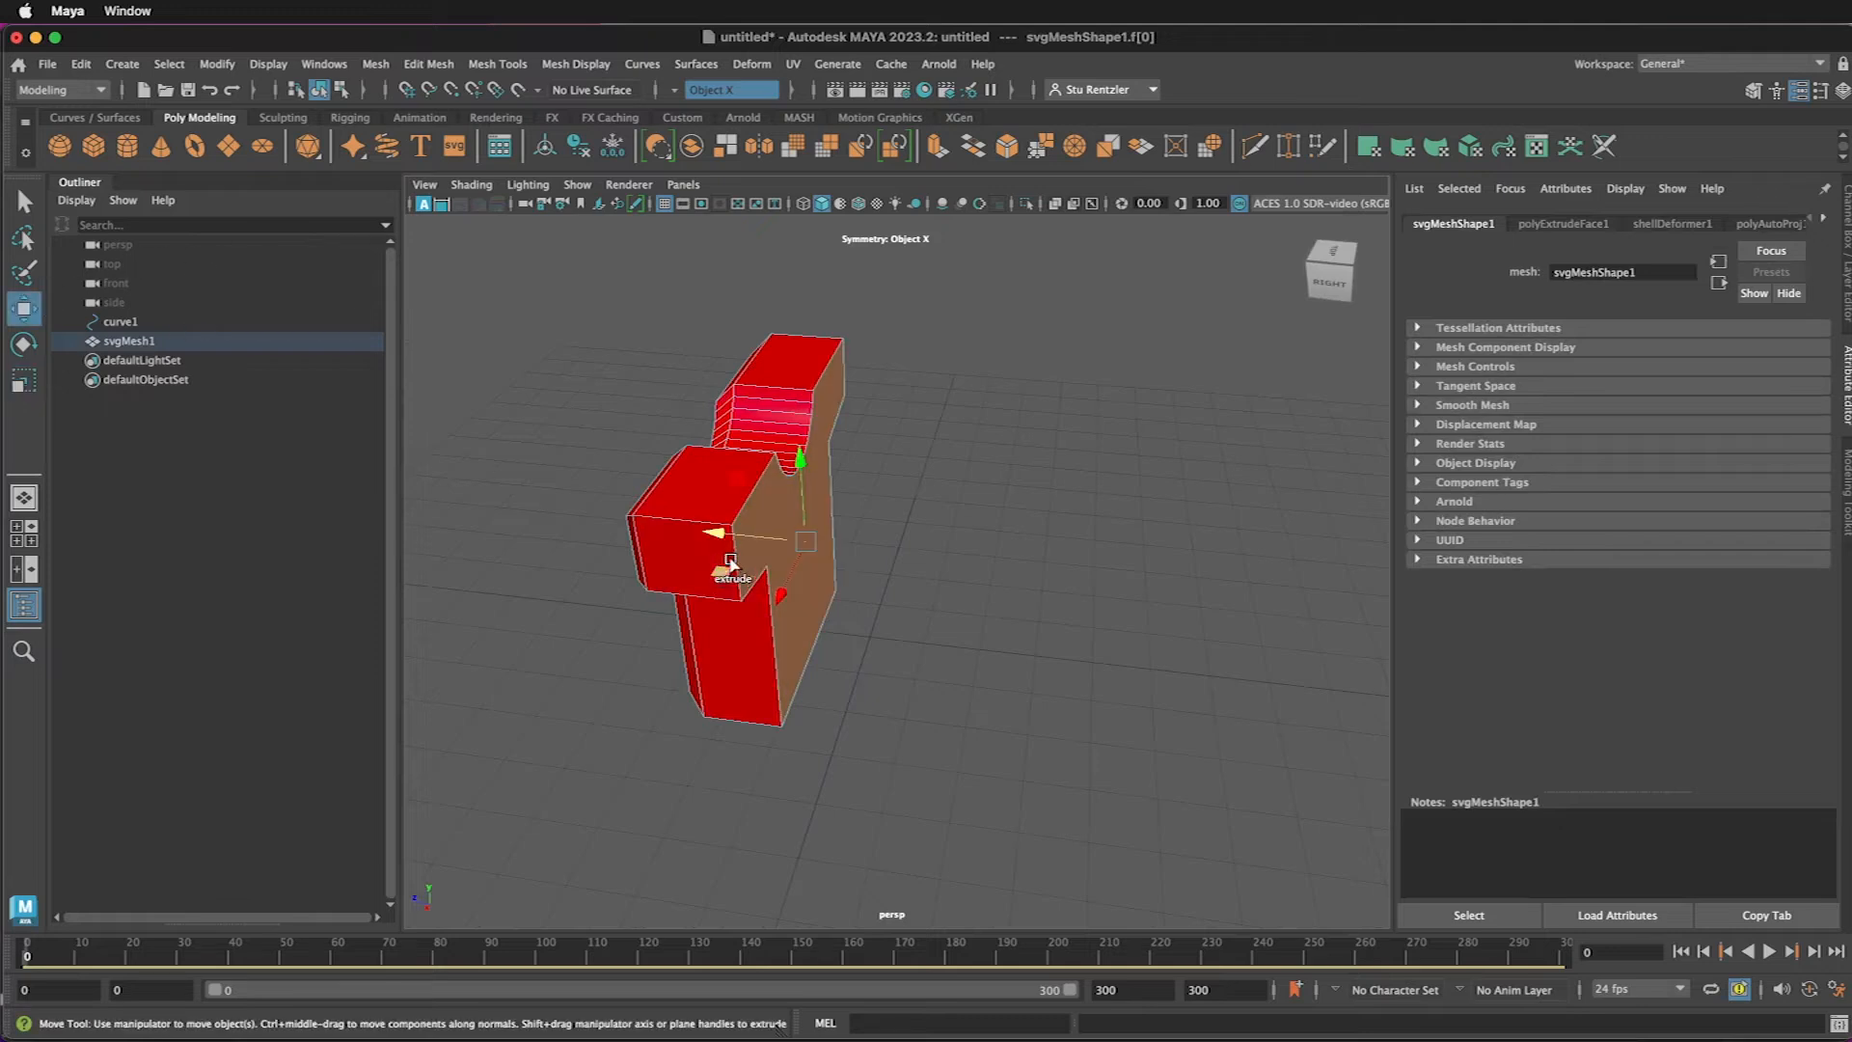
shift+drag(731, 535, 741, 542)
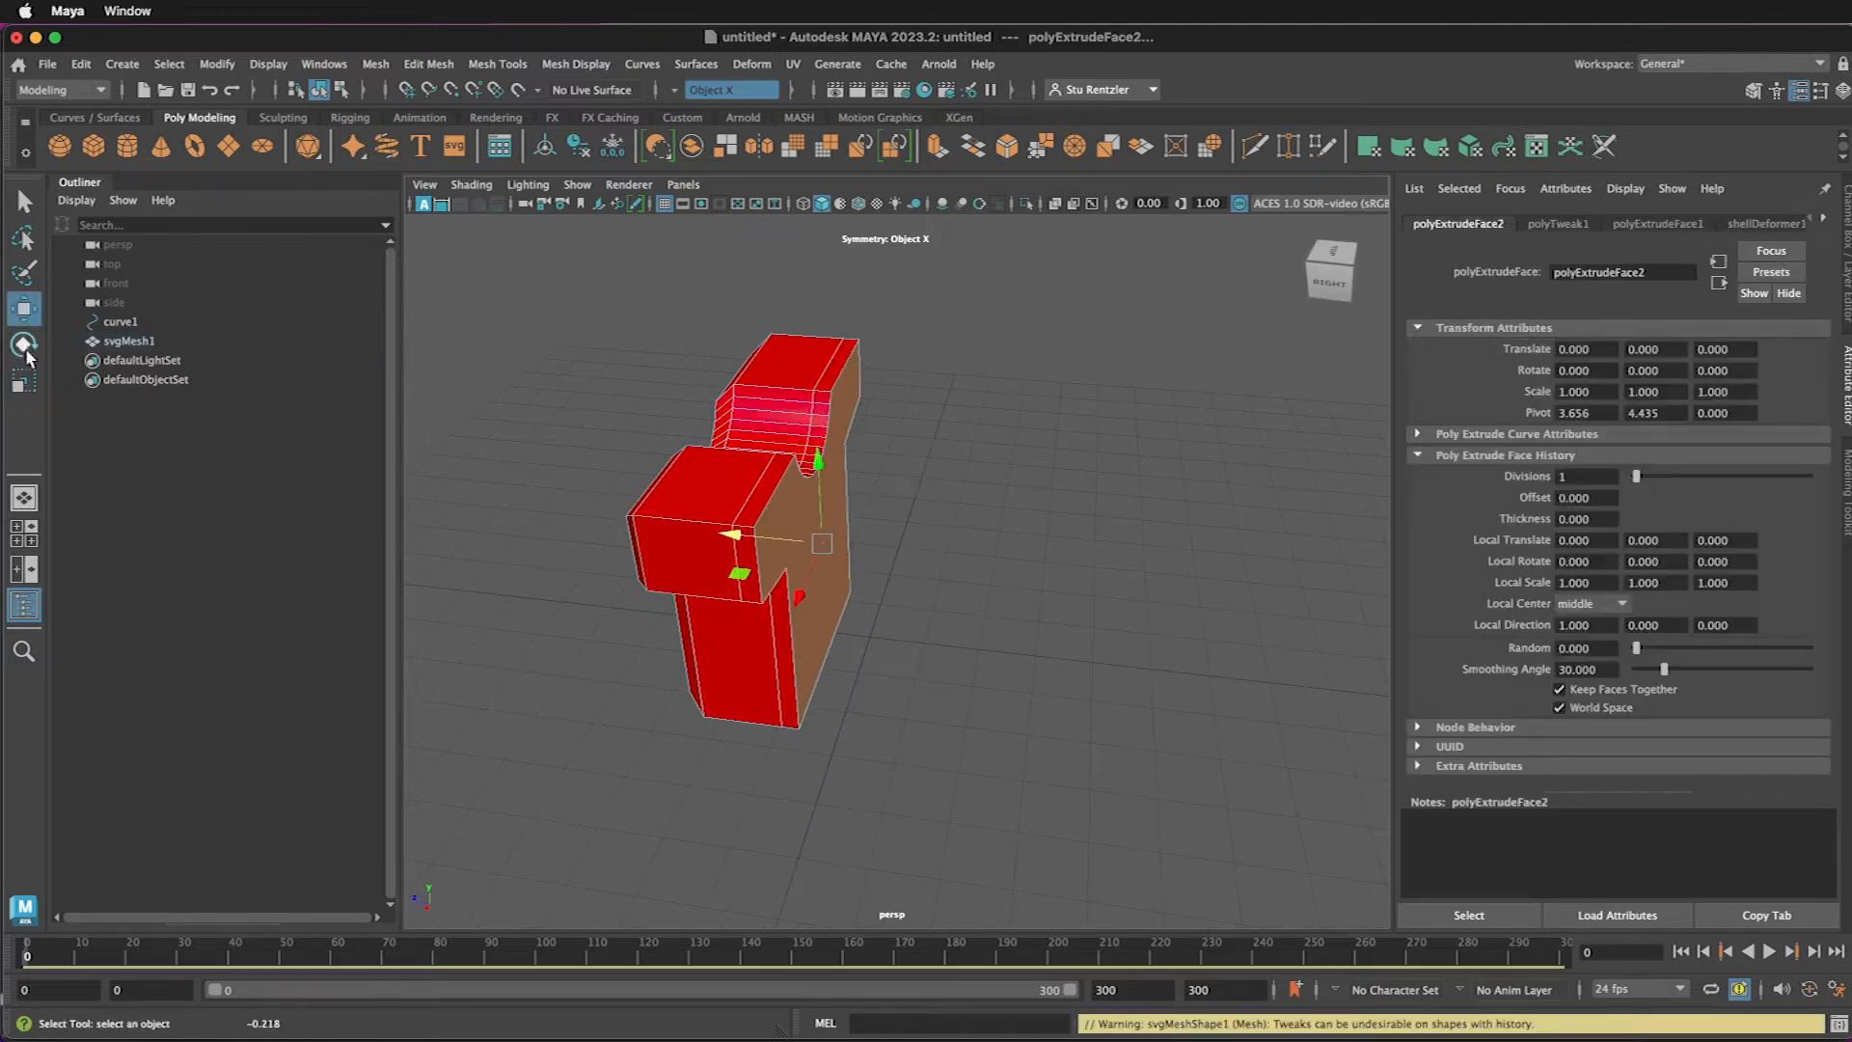
key(r)
drag(823, 545, 808, 510)
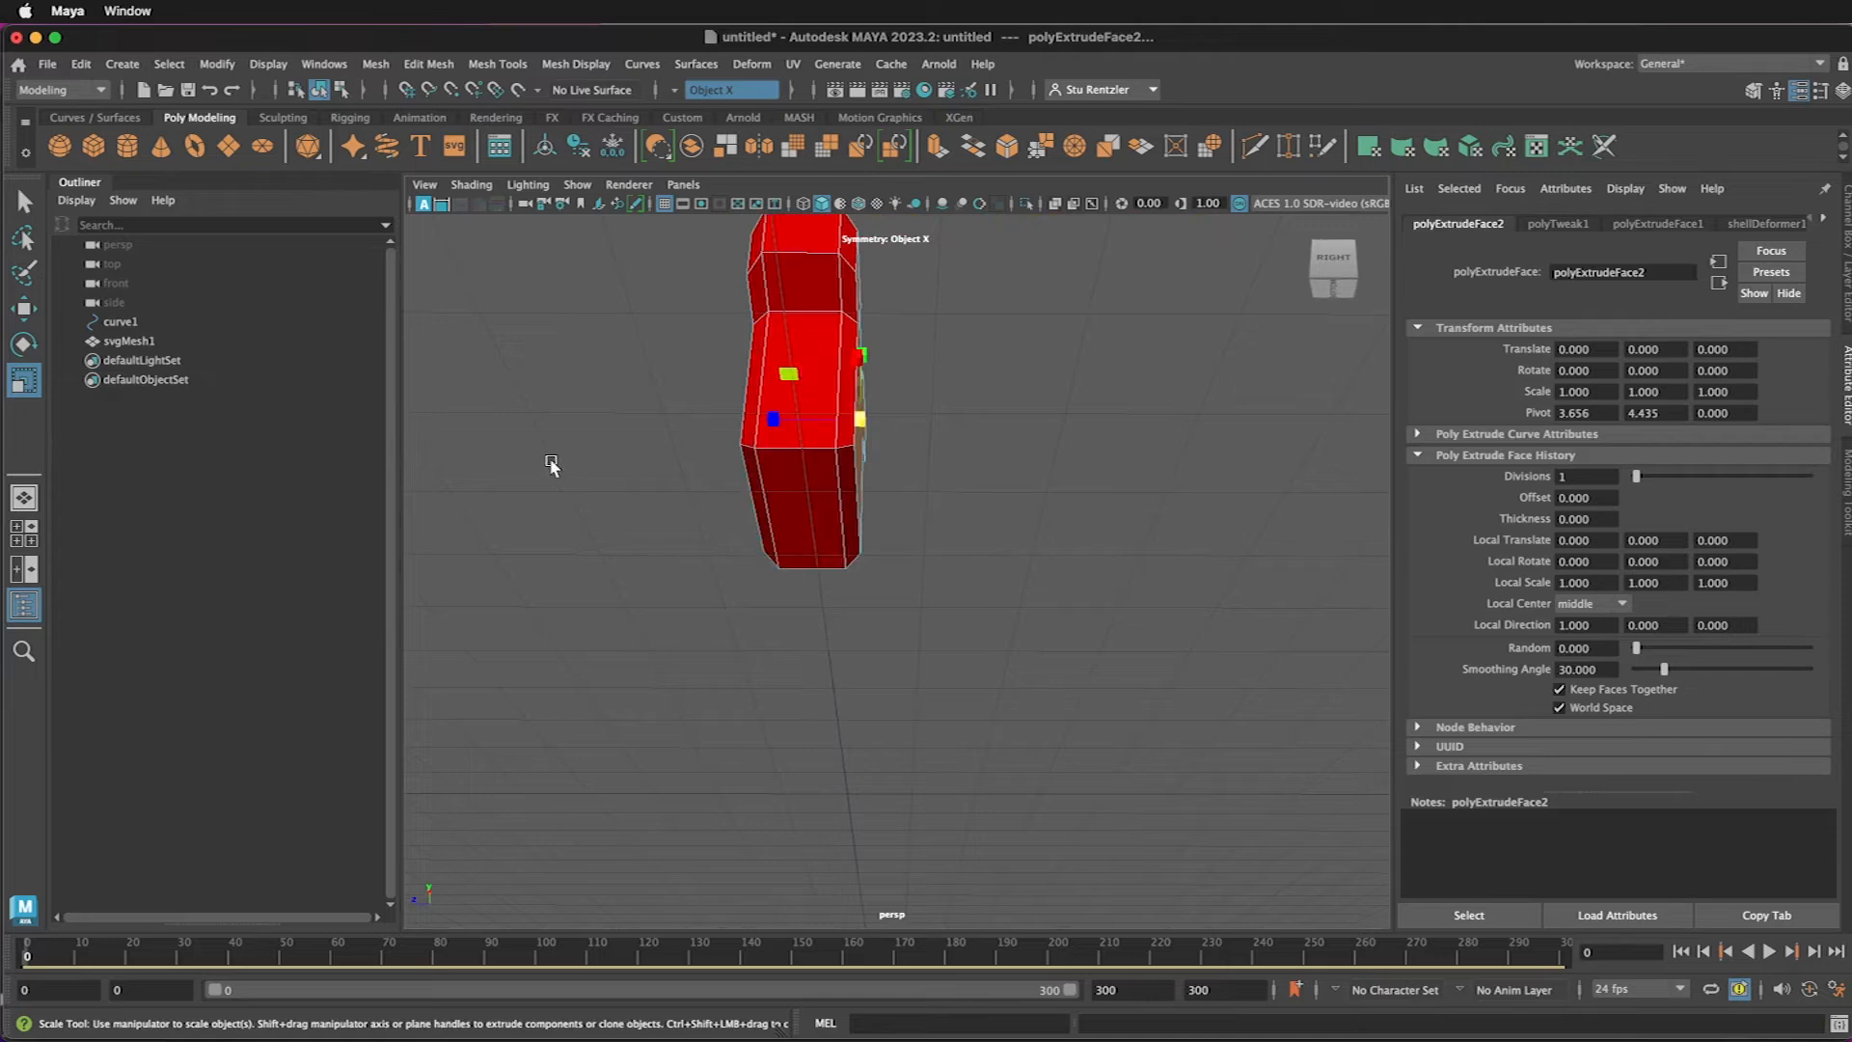
- Delete the faces along the underside of the T-shirt, including the sloped border strips, to open the hem
click(755, 495)
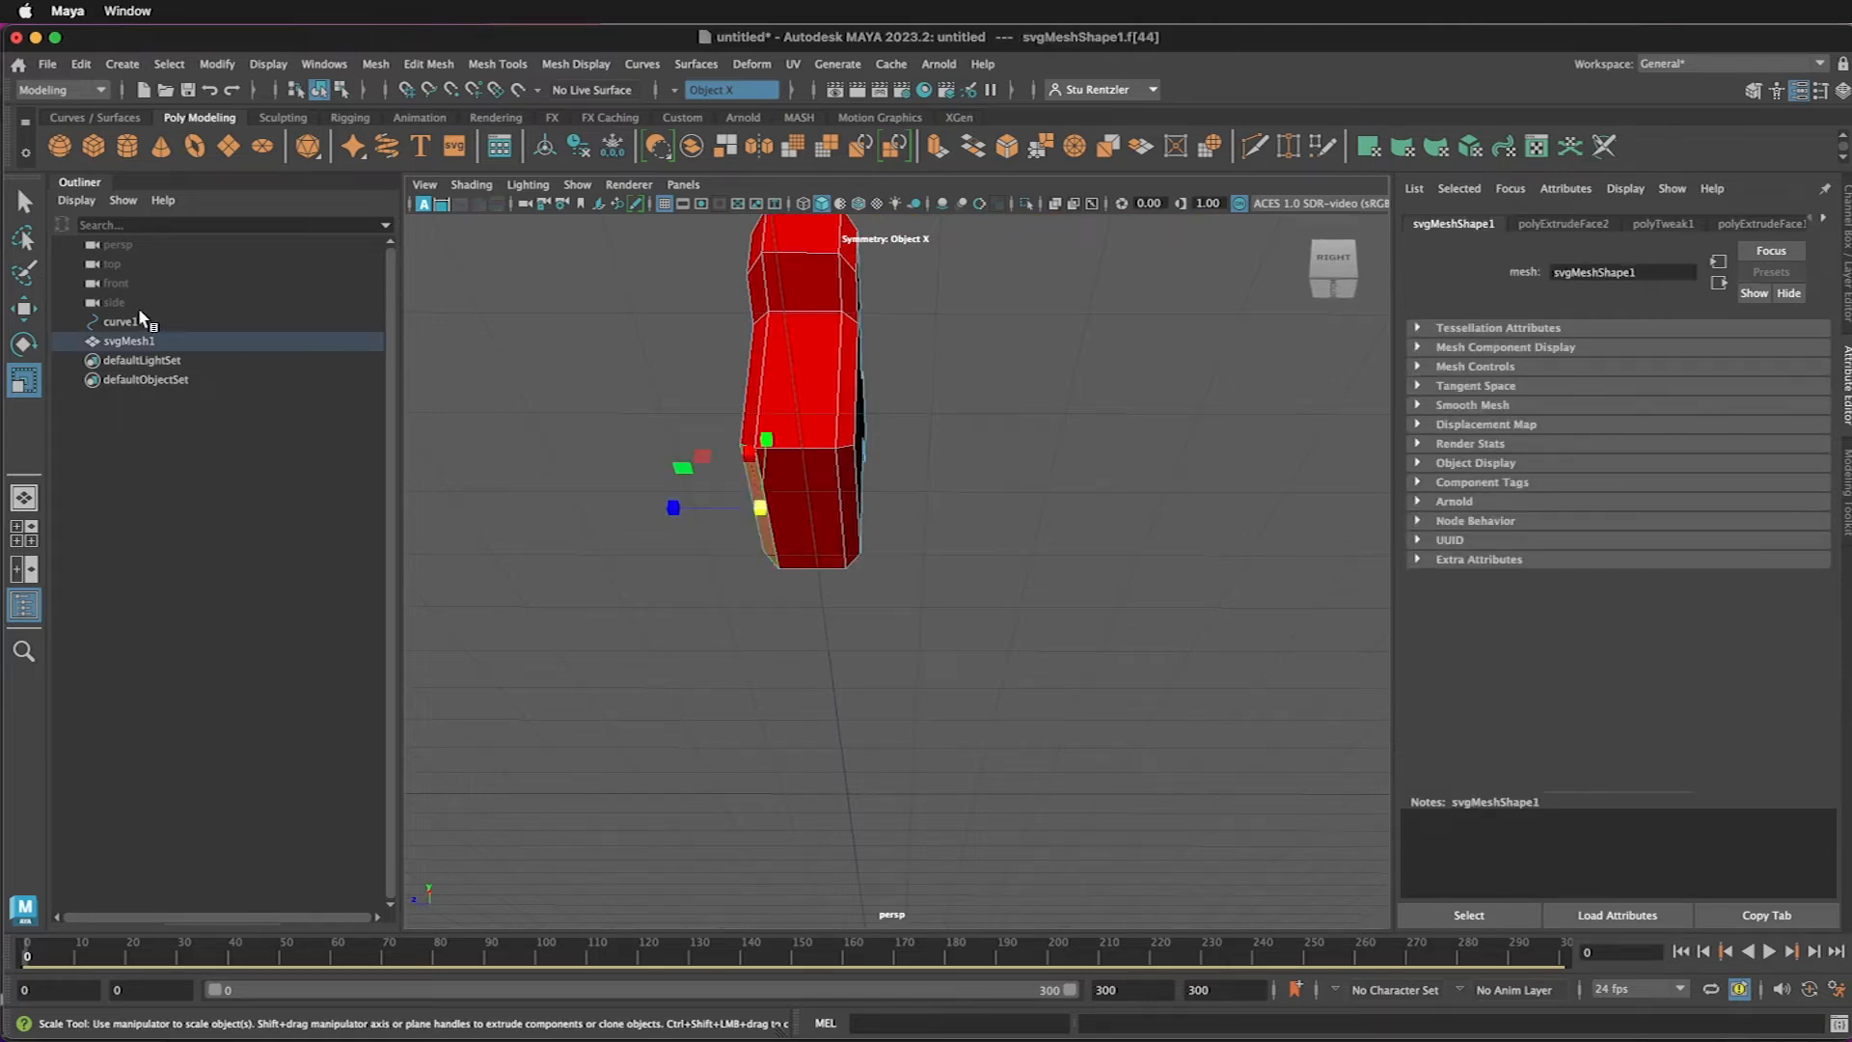
click(24, 309)
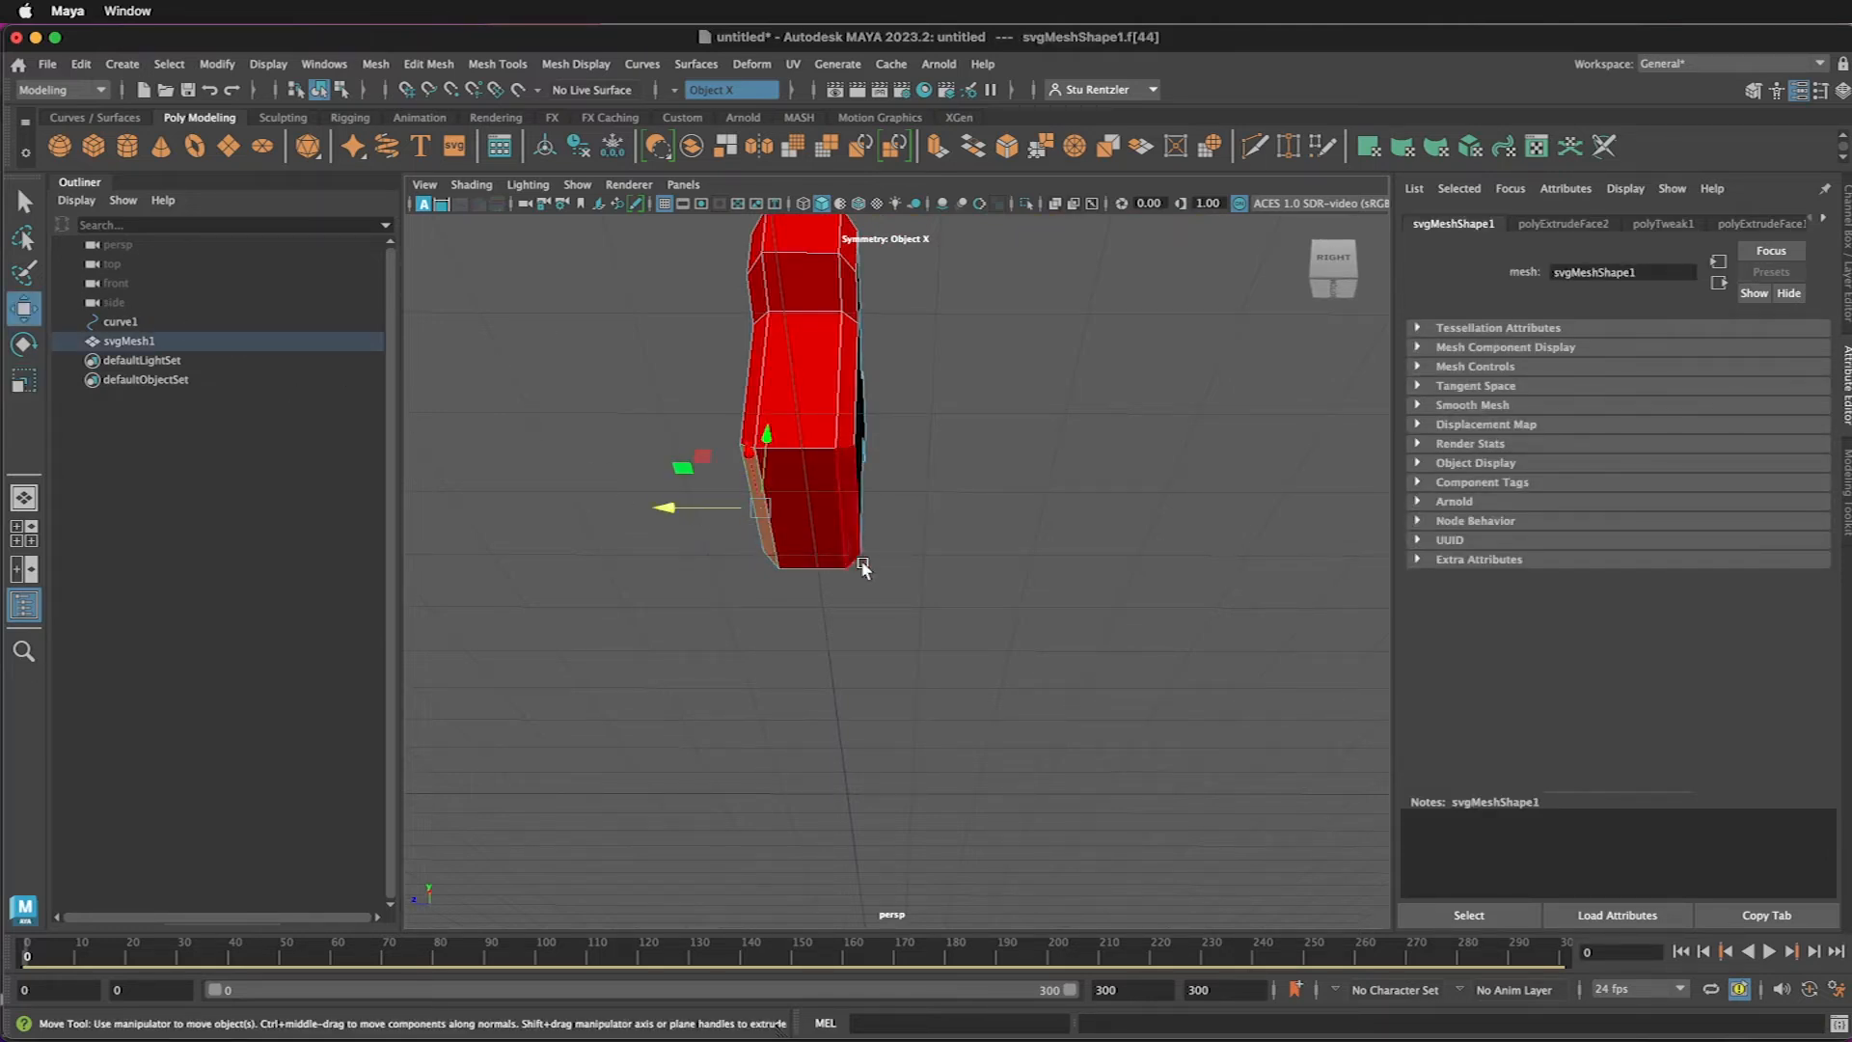
key(Delete)
click(812, 533)
key(Delete)
key(Delete)
alt+drag(803, 616, 857, 639)
alt+right_drag(857, 639, 923, 581)
alt+drag(923, 581, 863, 622)
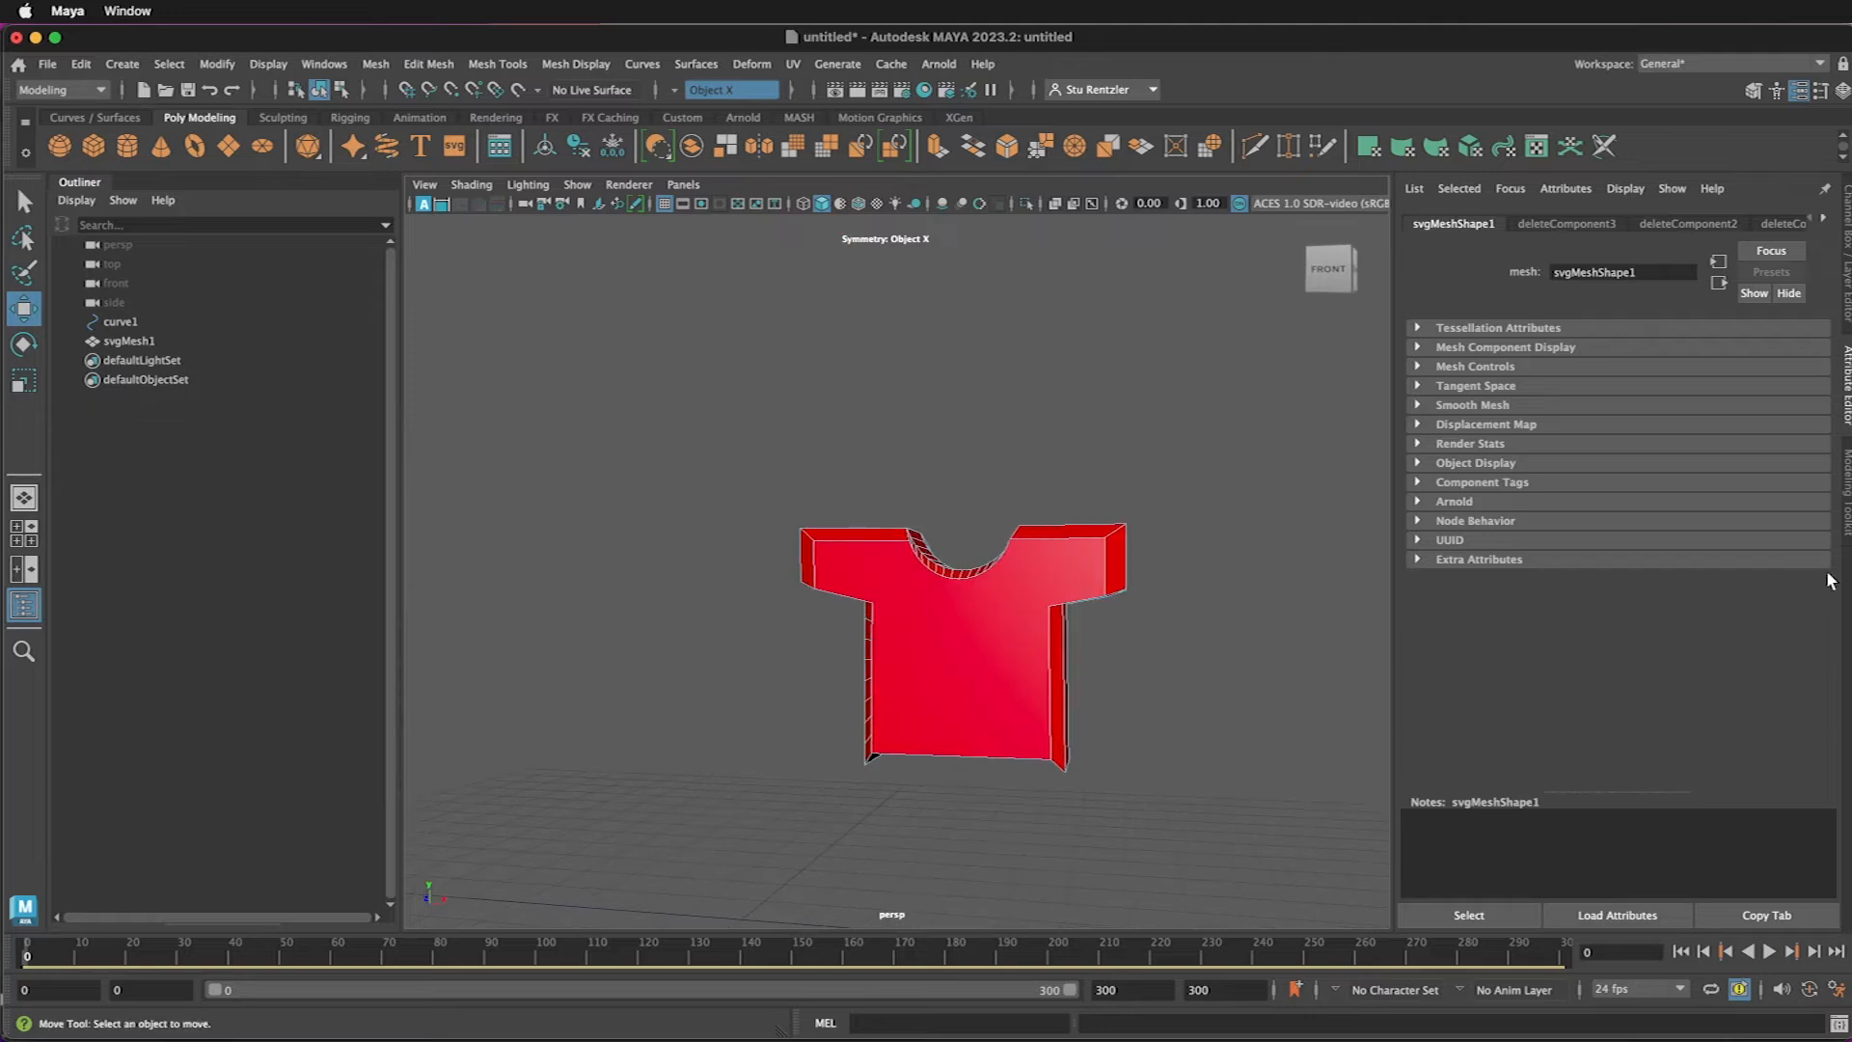
- Show the Modeling Toolkit and activate Multi-Cut for slicing the T-shirt mesh
click(1847, 472)
alt+drag(1199, 591, 1201, 594)
click(1649, 742)
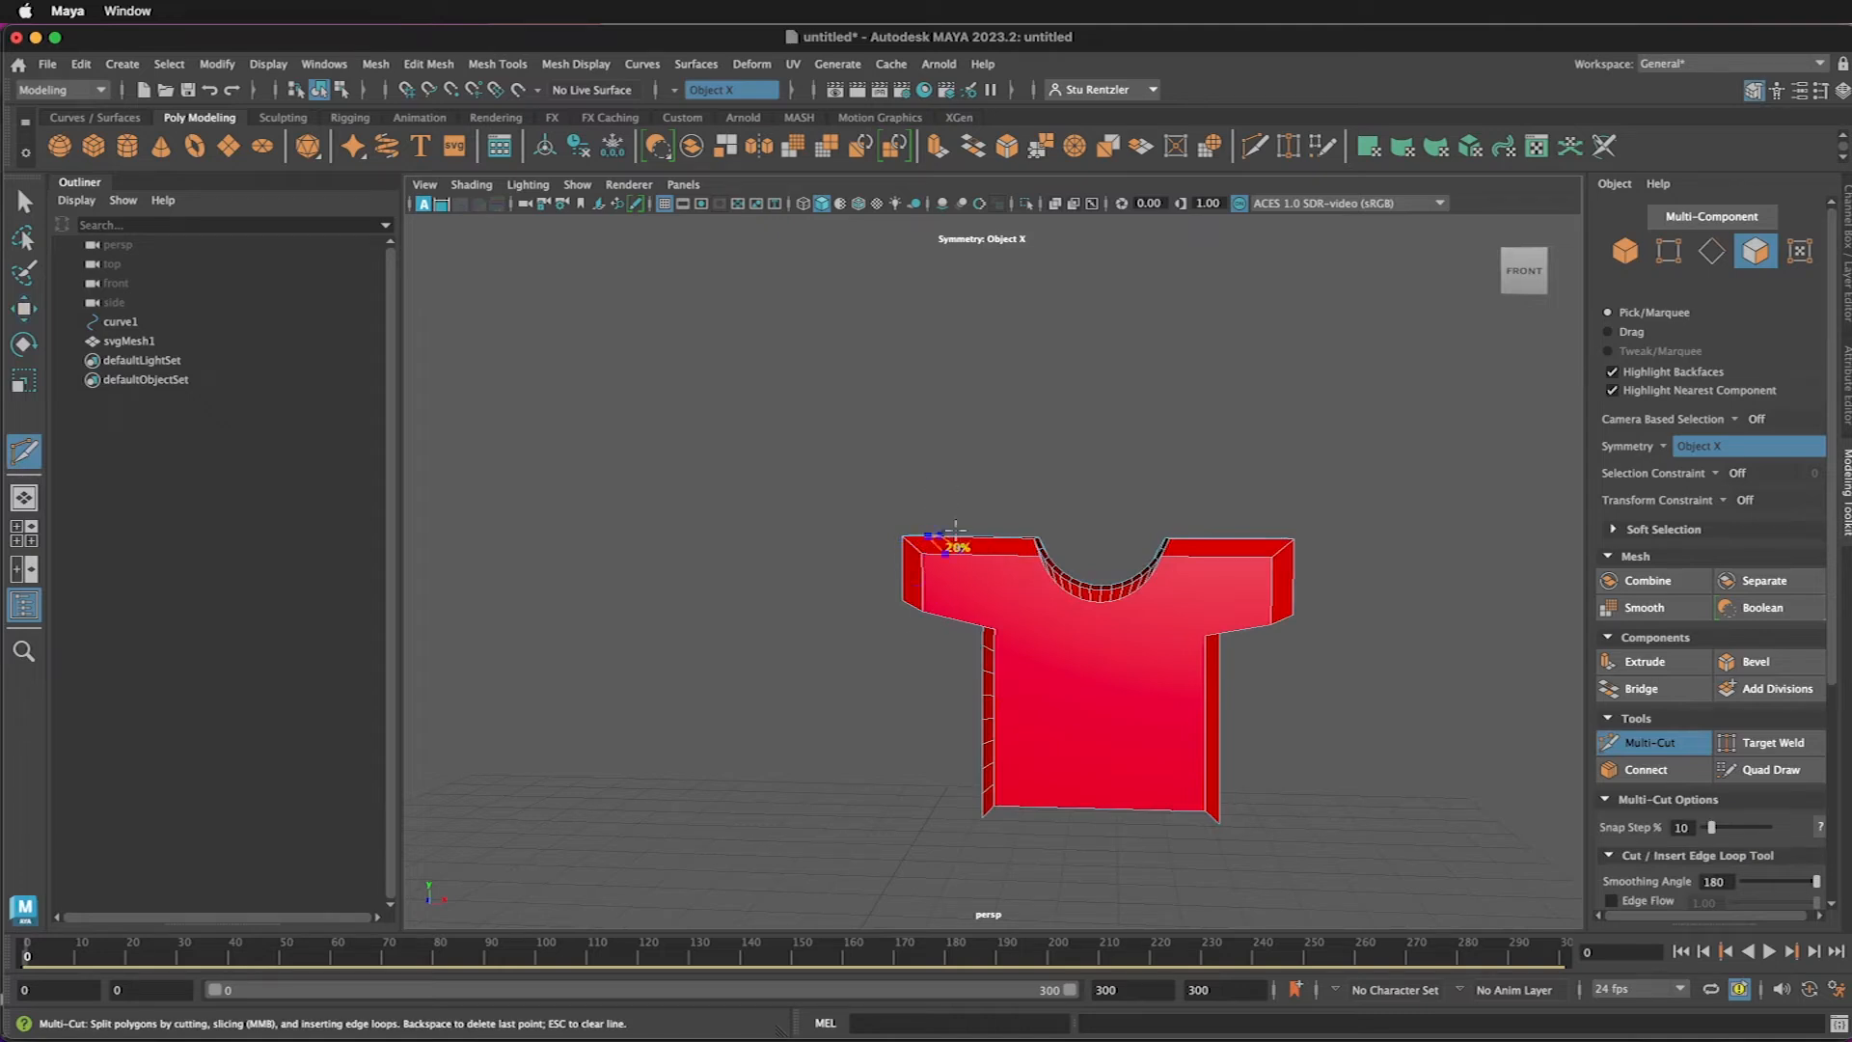
- Try to slice across the T-shirt's sleeve ends and hem in the perspective view, undoing the hem slice
drag(932, 472, 948, 620)
drag(942, 693, 942, 692)
drag(1244, 473, 1254, 694)
mouse_move(953, 772)
mouse_down()
mouse_move(1232, 806)
mouse_move(1244, 778)
mouse_move(1294, 785)
mouse_move(947, 780)
mouse_up()
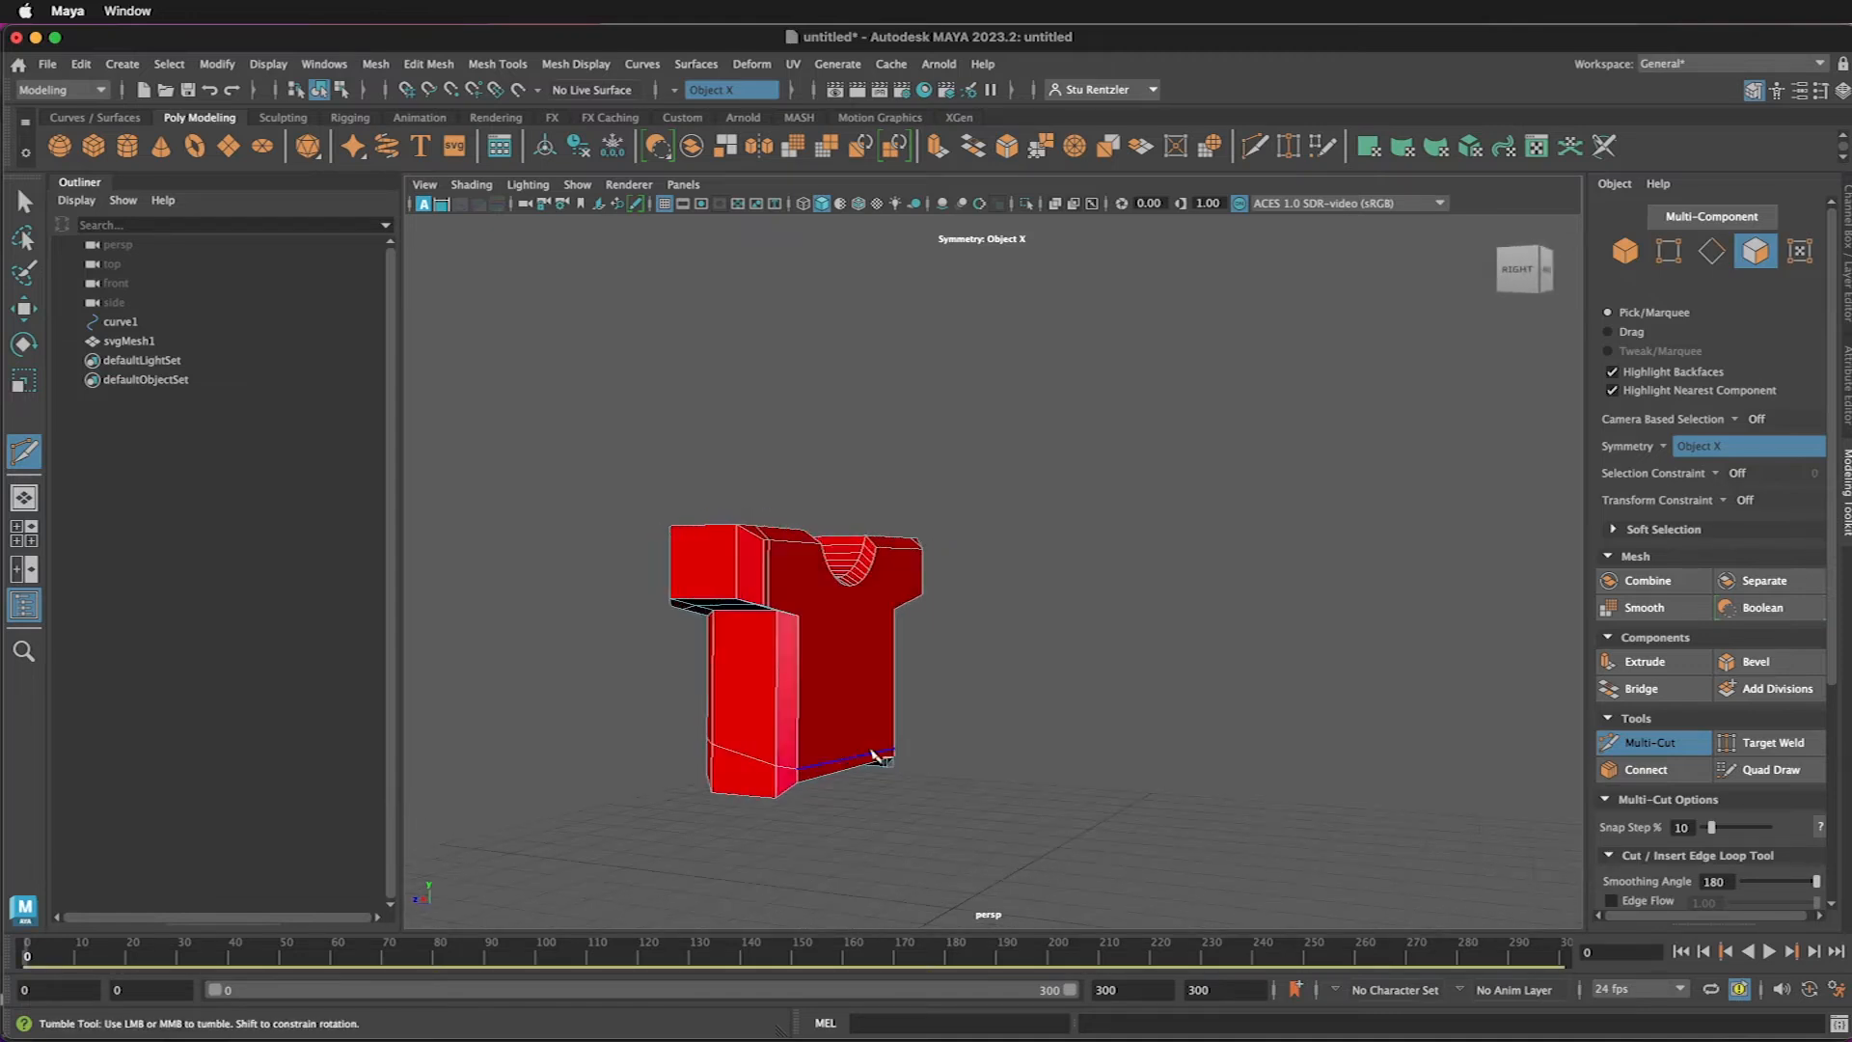
key(z)
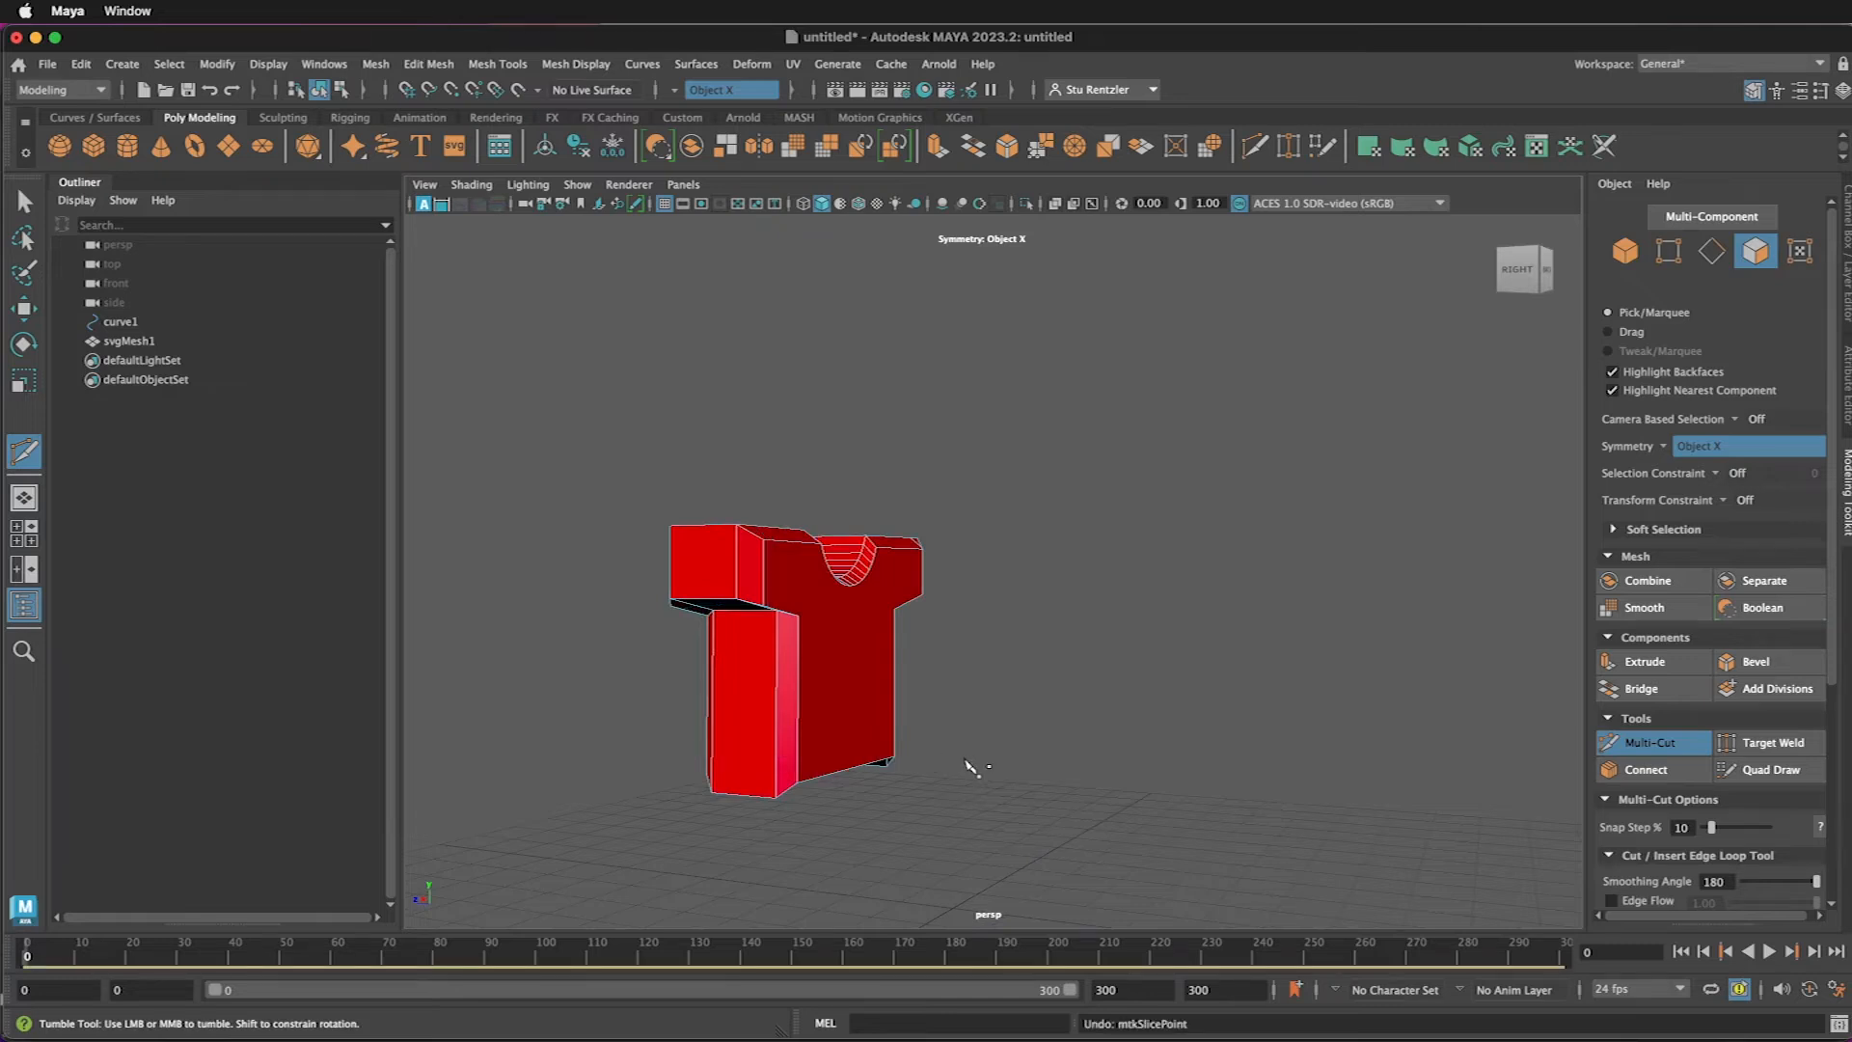
- In the orthographic front view, slice the T-shirt vertically near both sleeve ends and horizontally just above the hem
alt+drag(970, 767, 1083, 765)
key(space)
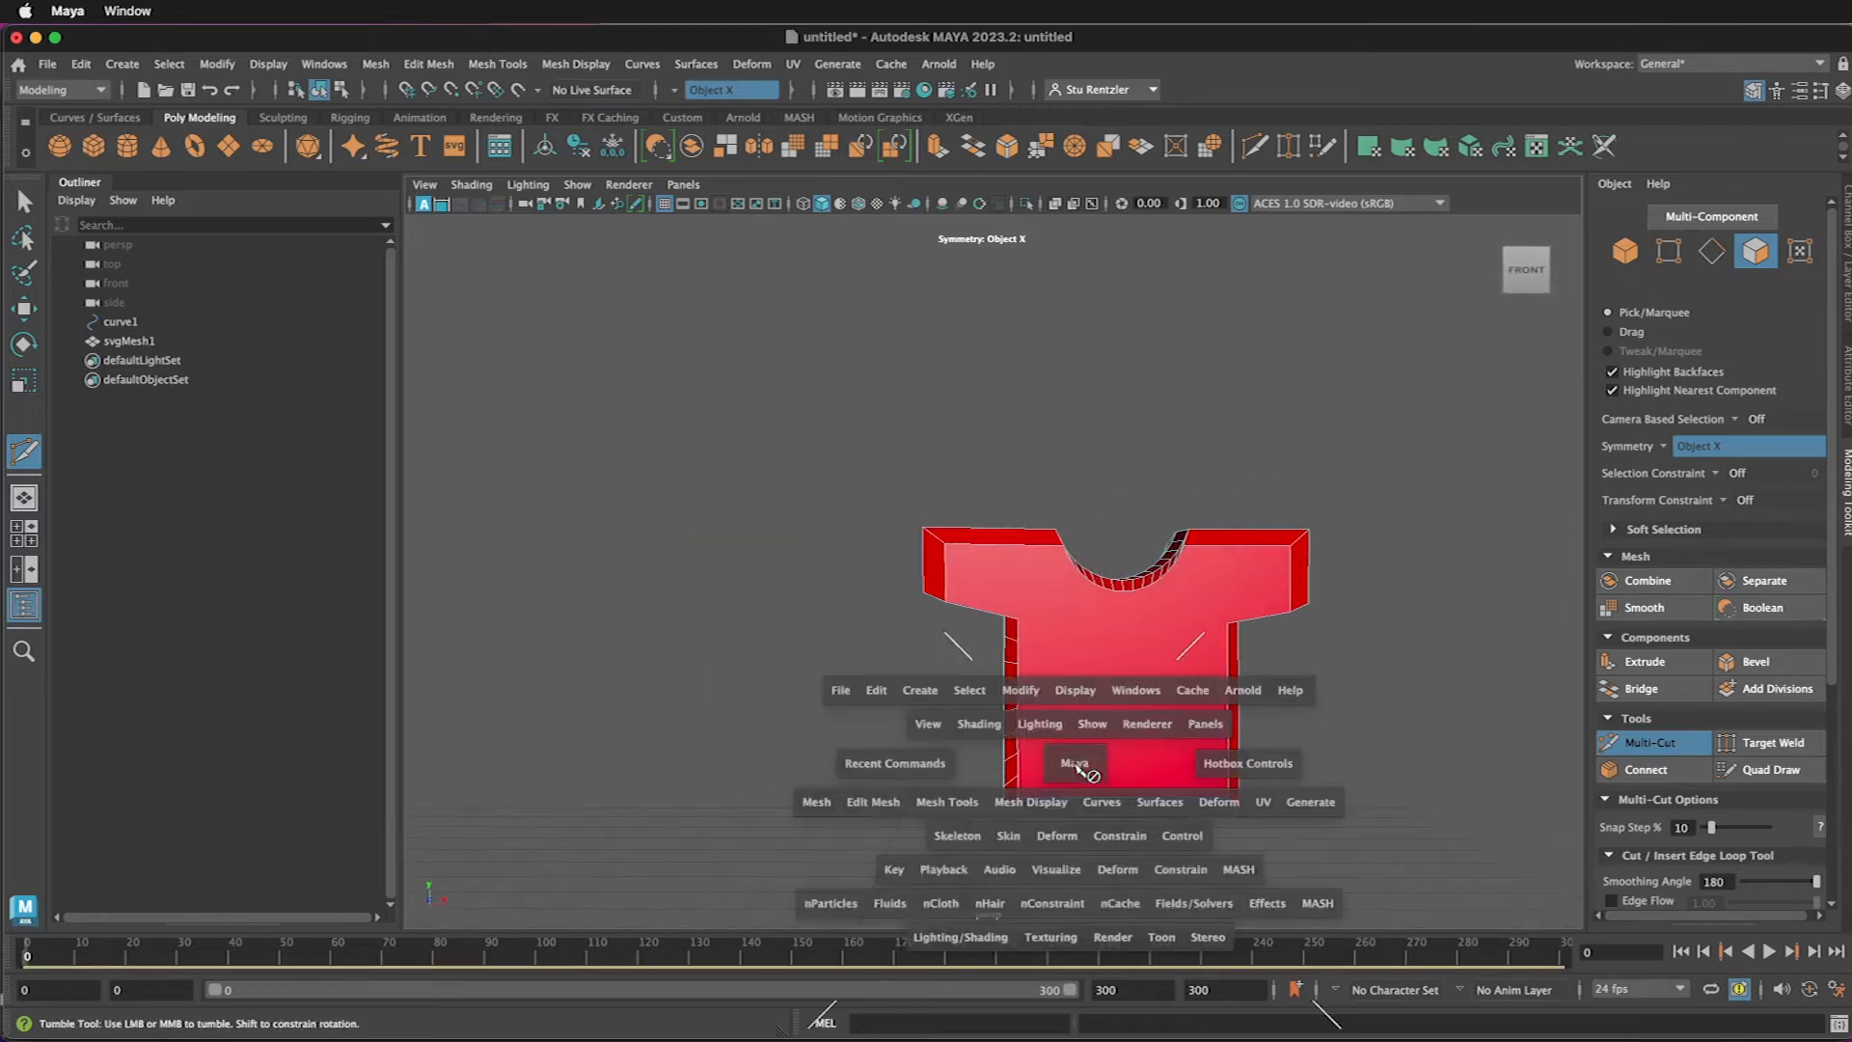
key(space)
key(space)
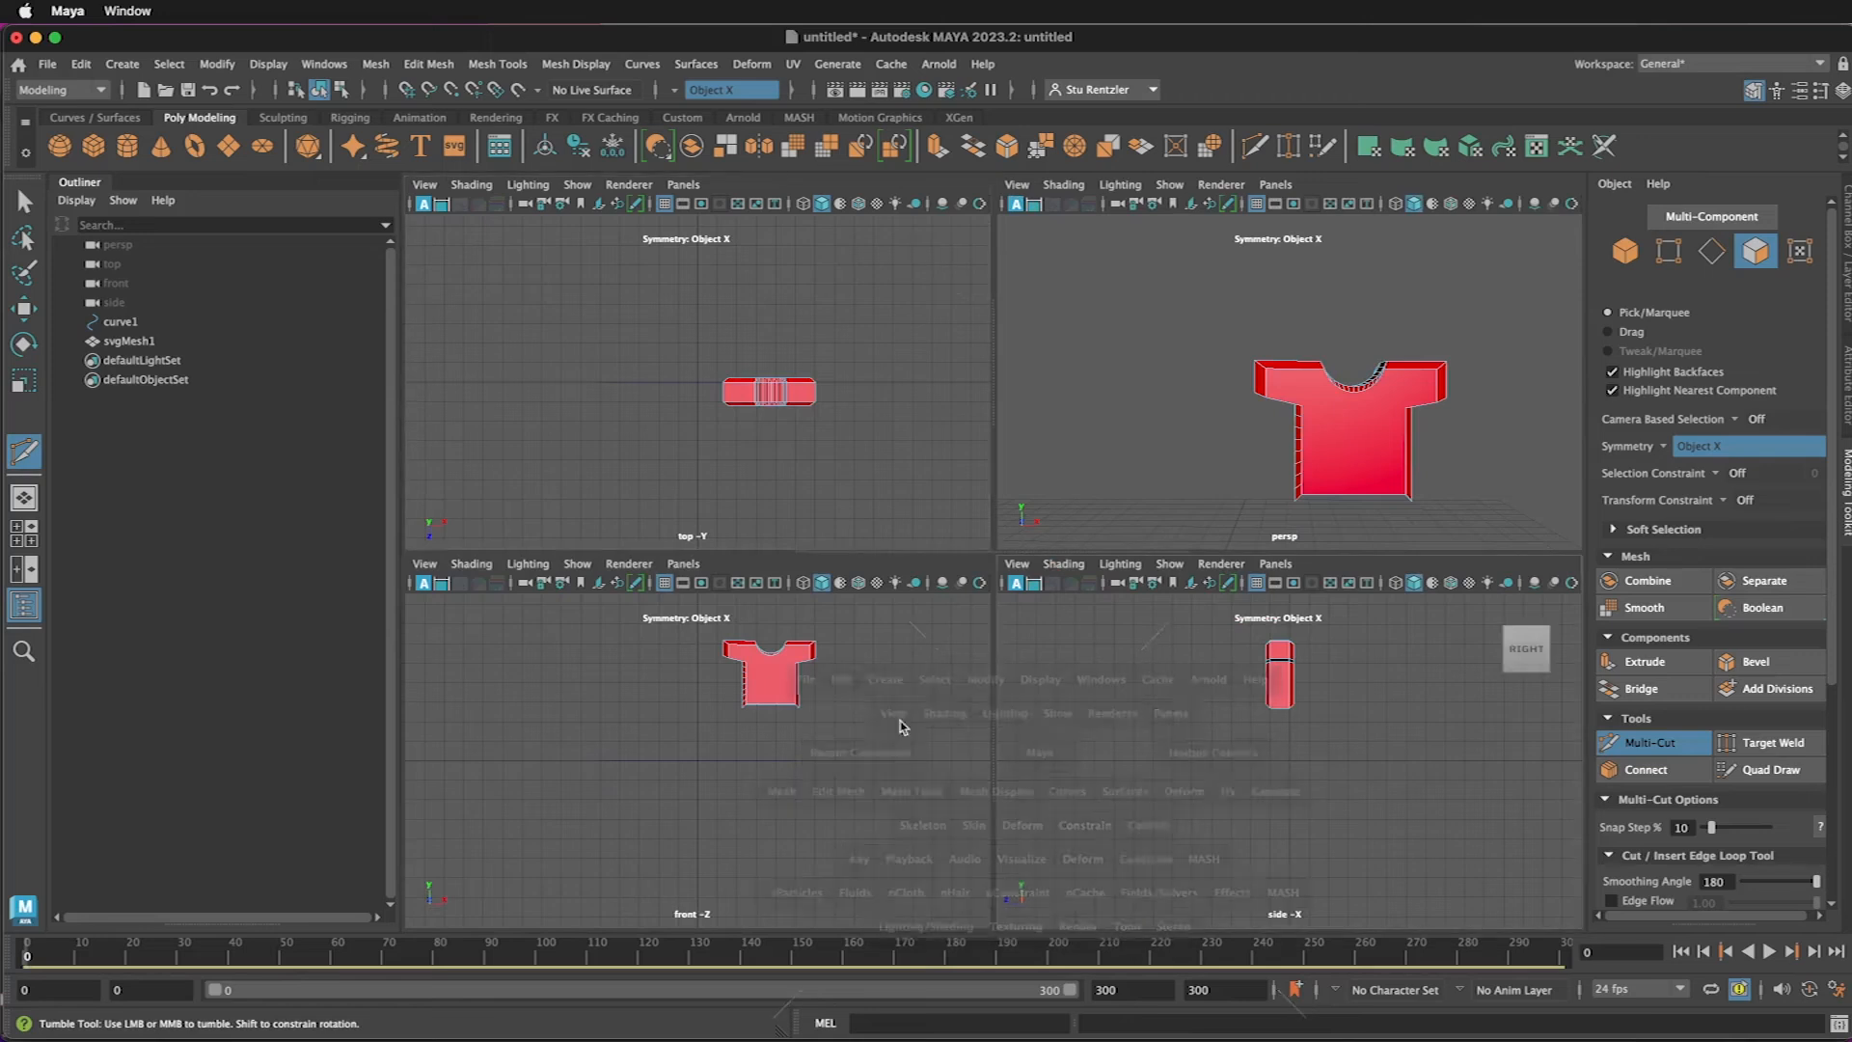
key(space)
key(space)
key(space)
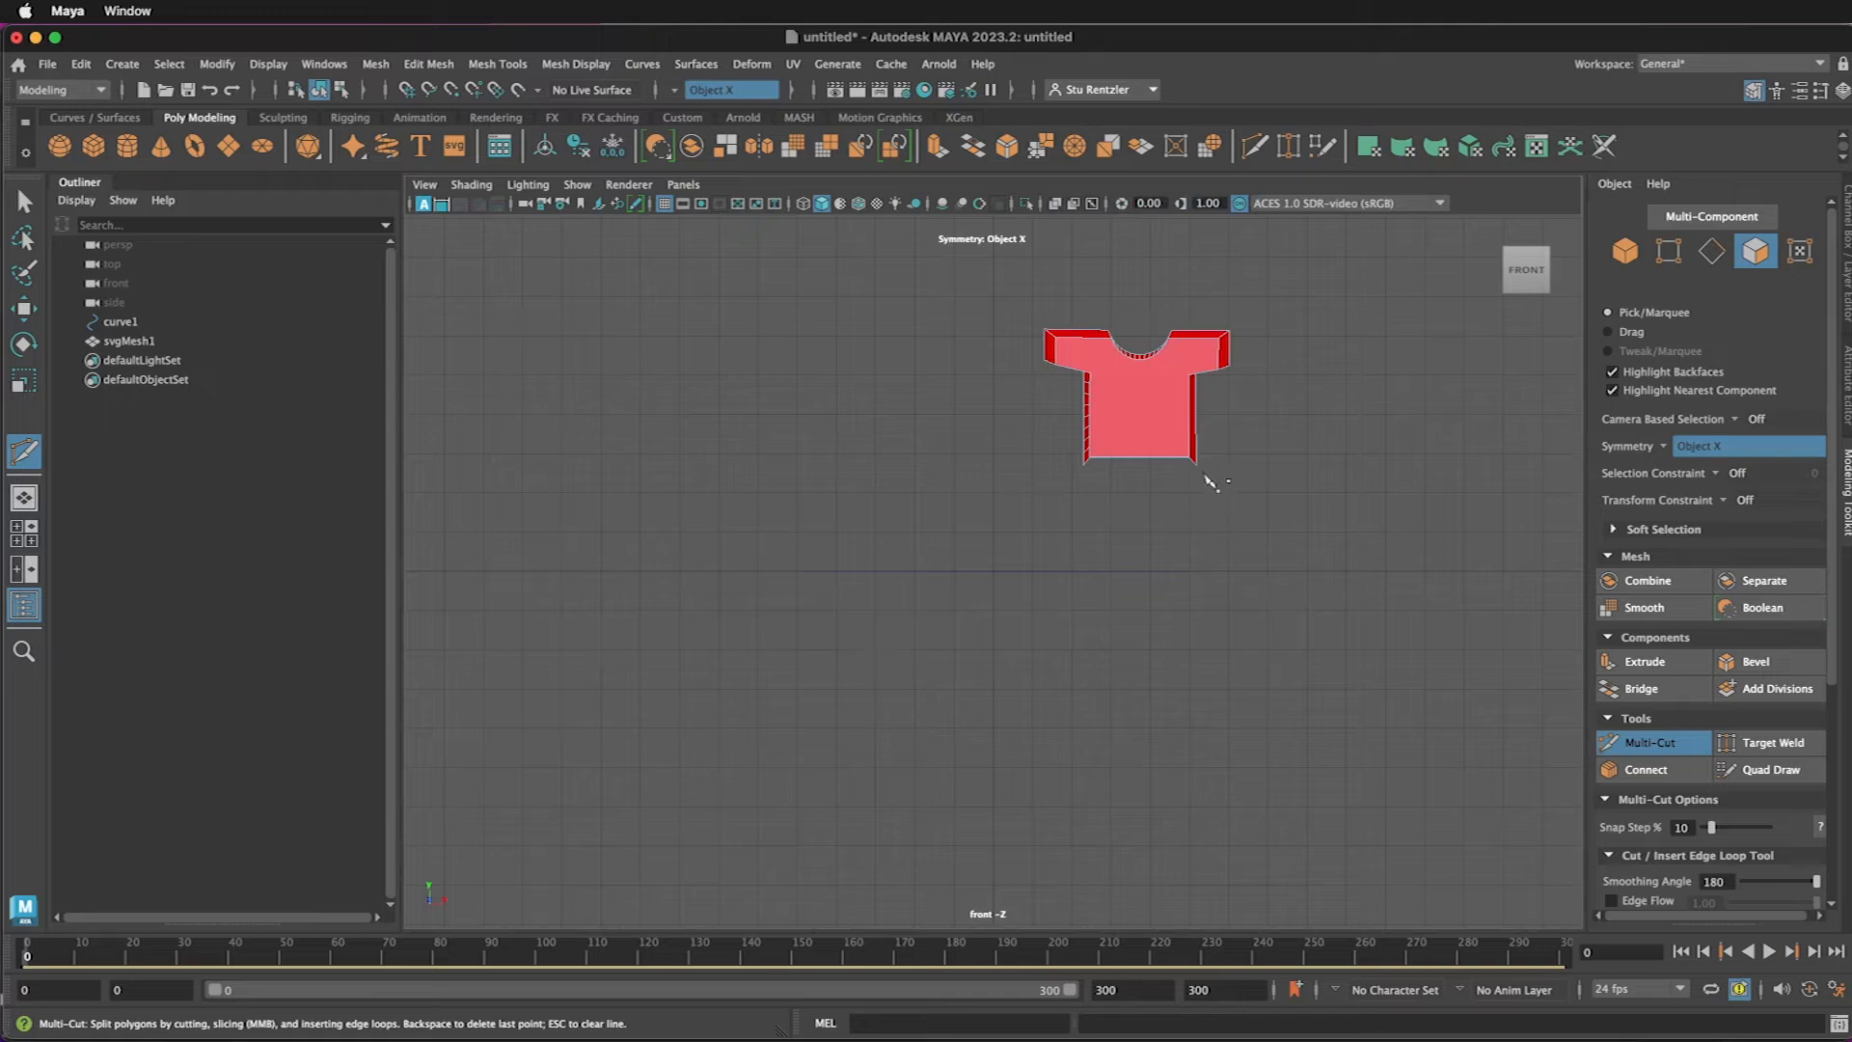
scroll(1196, 454, up, 2)
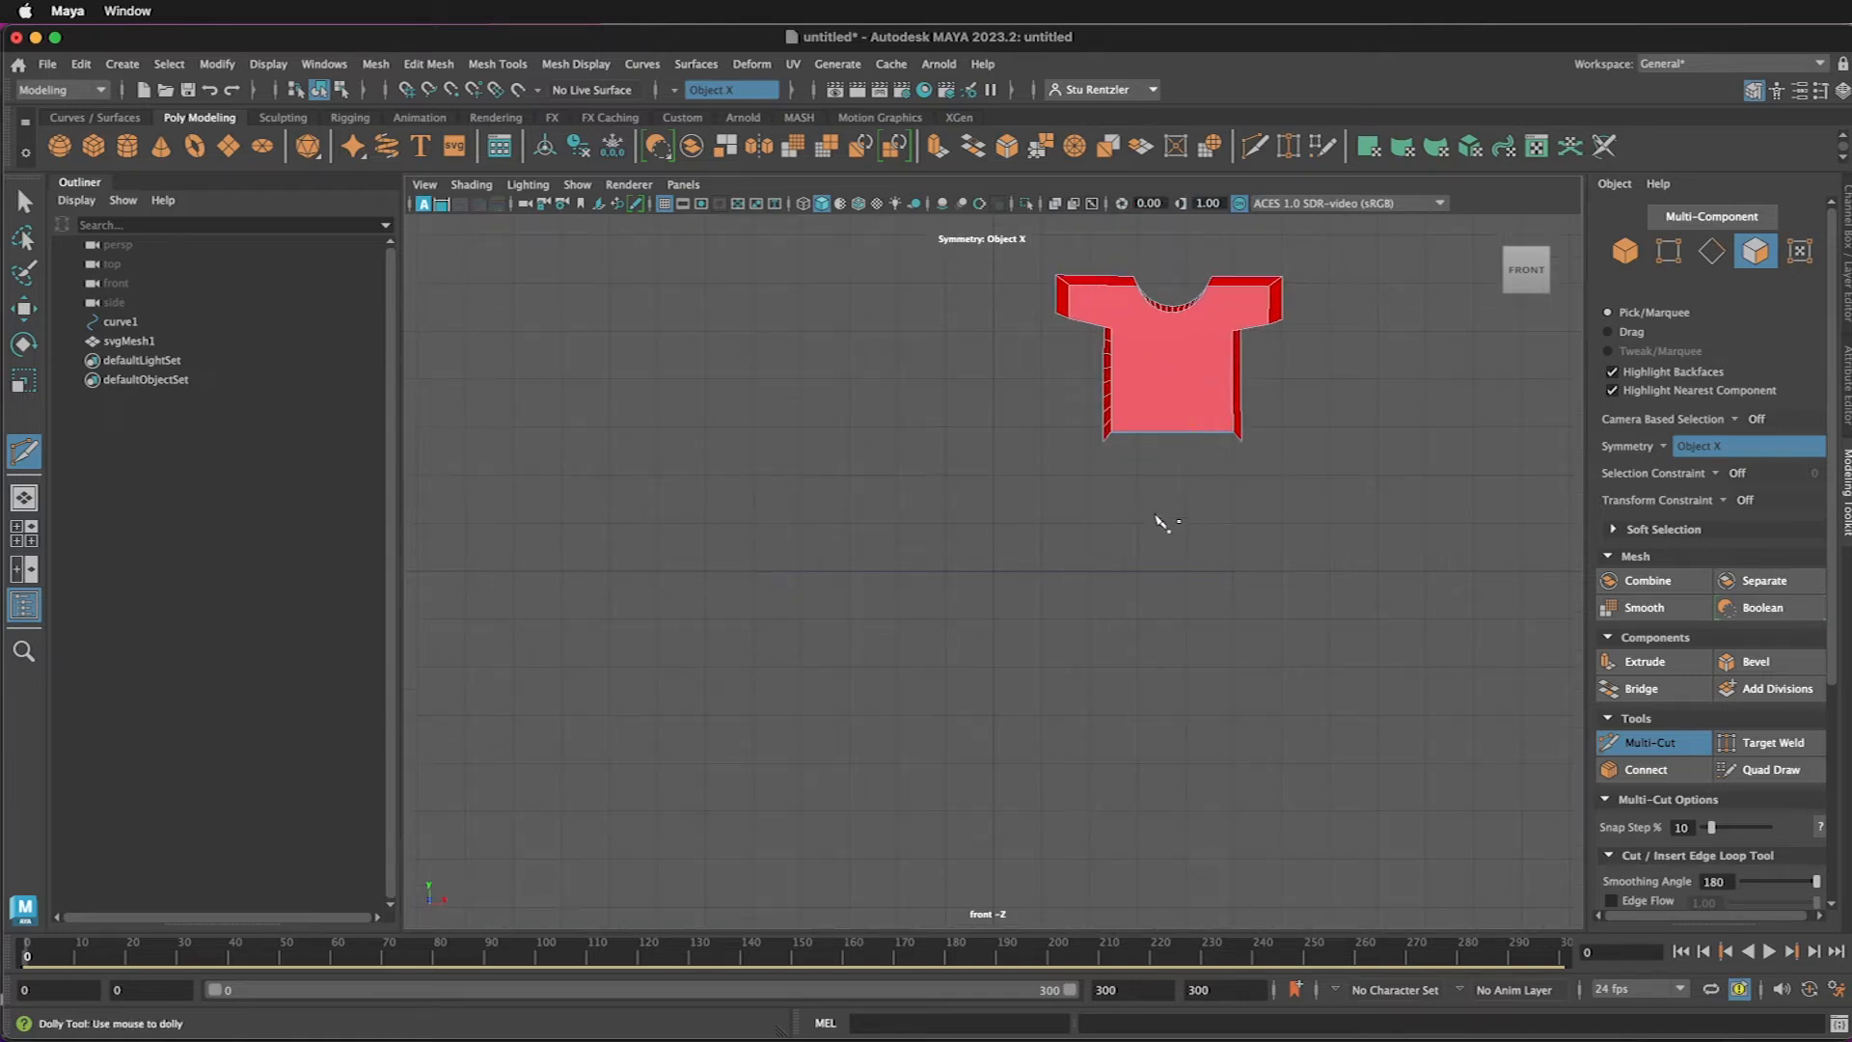
alt+middle_drag(1282, 468, 1109, 613)
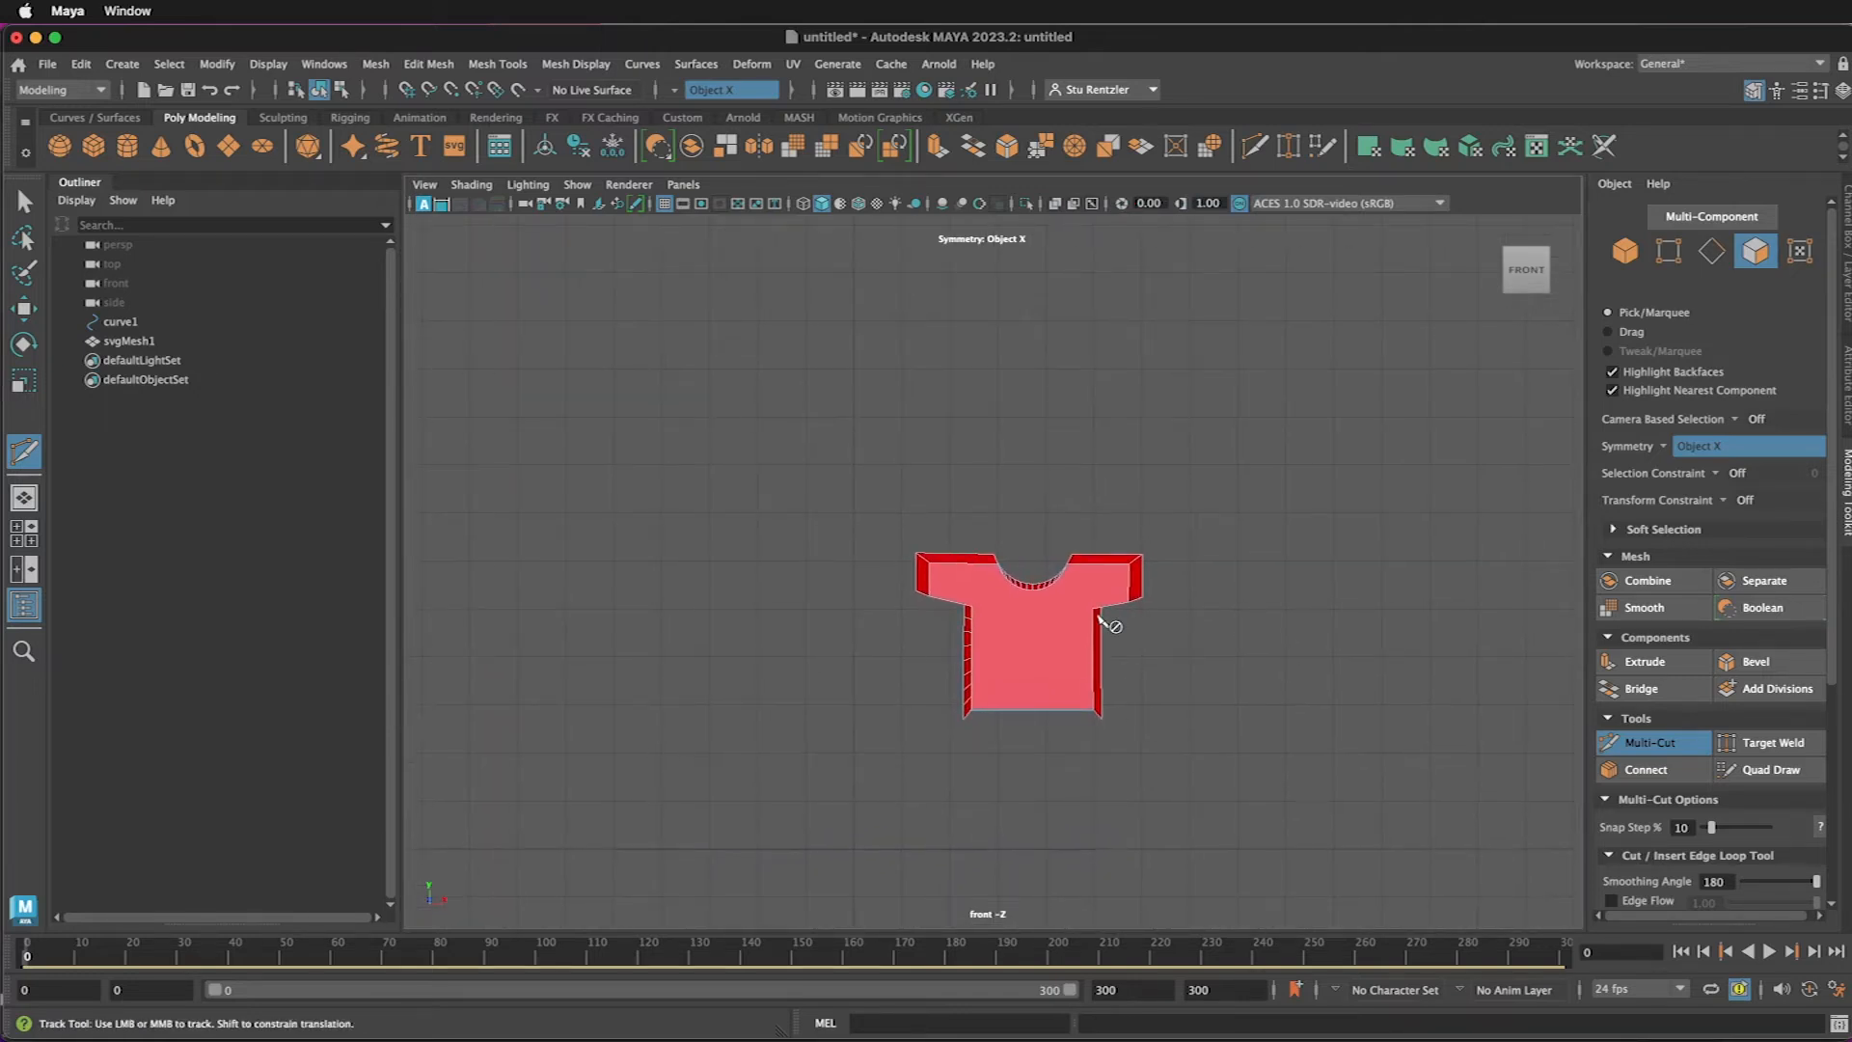
scroll(1104, 619, up, 2)
scroll(1107, 622, up, 1)
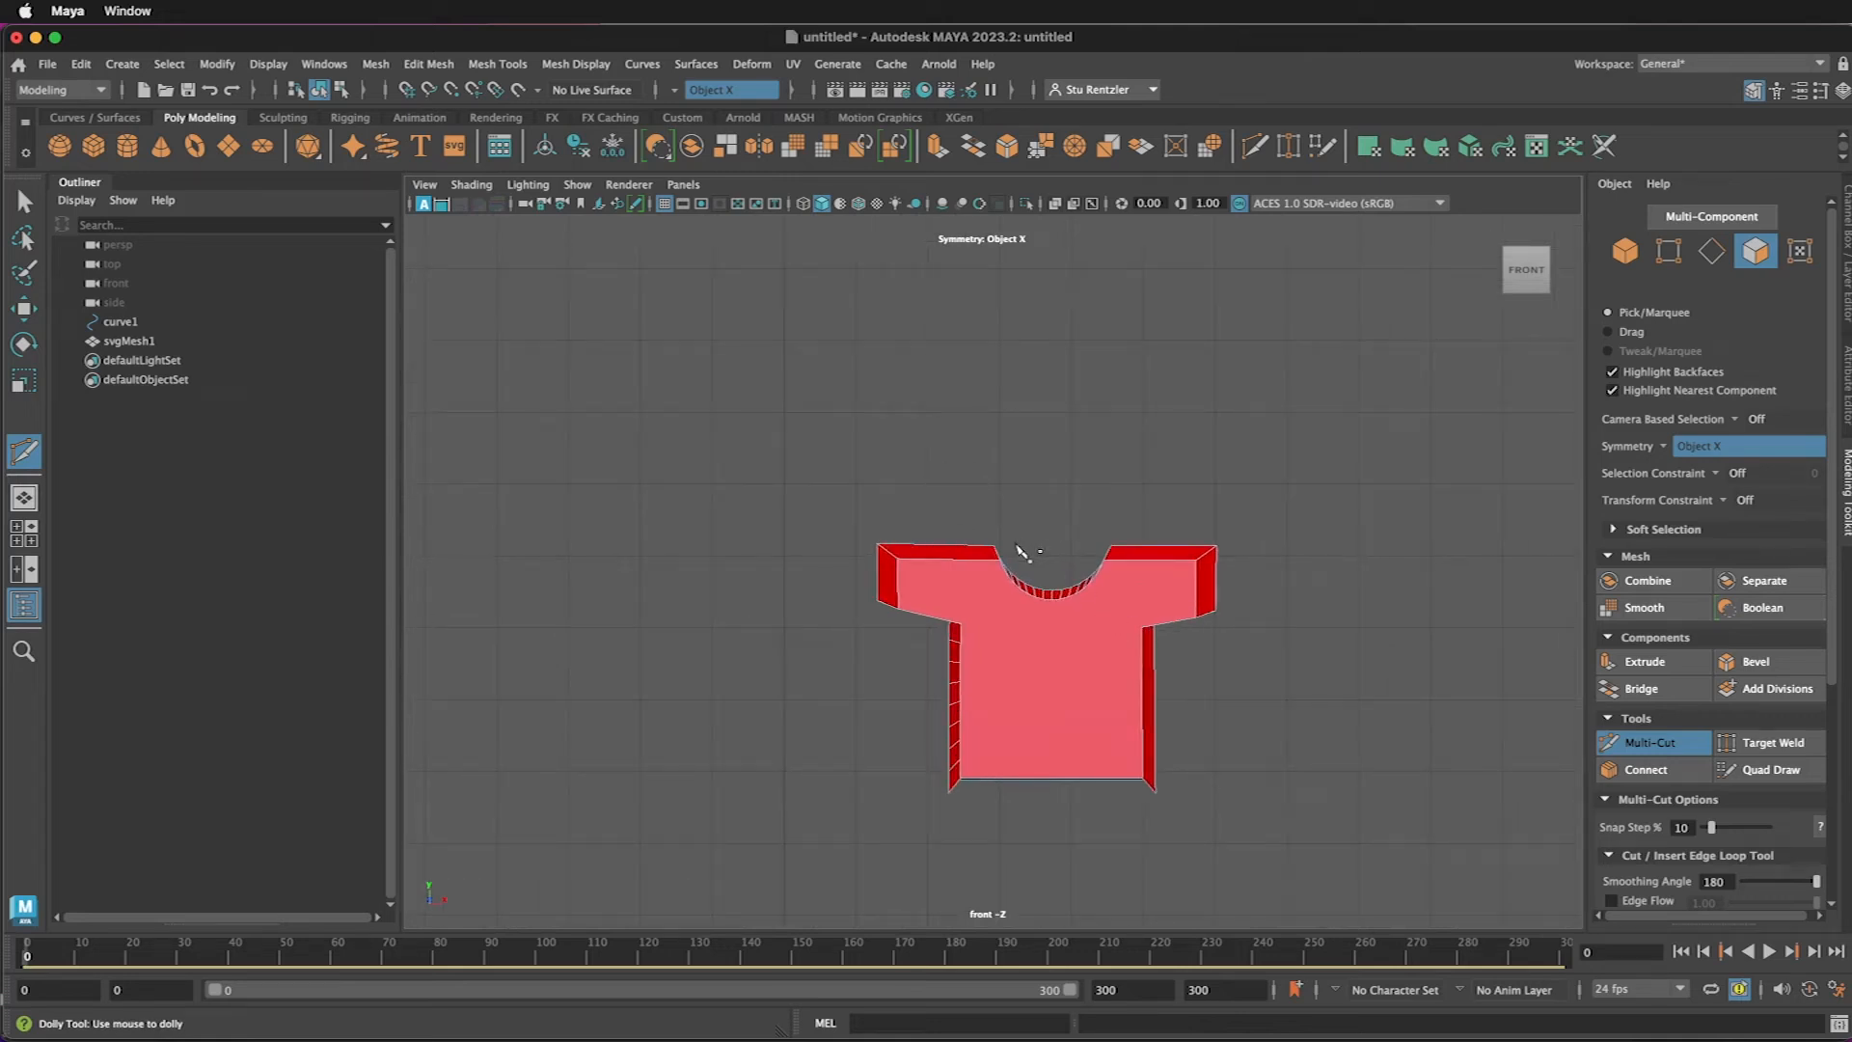
drag(919, 707, 919, 707)
drag(1179, 520, 1182, 675)
drag(913, 754, 1209, 767)
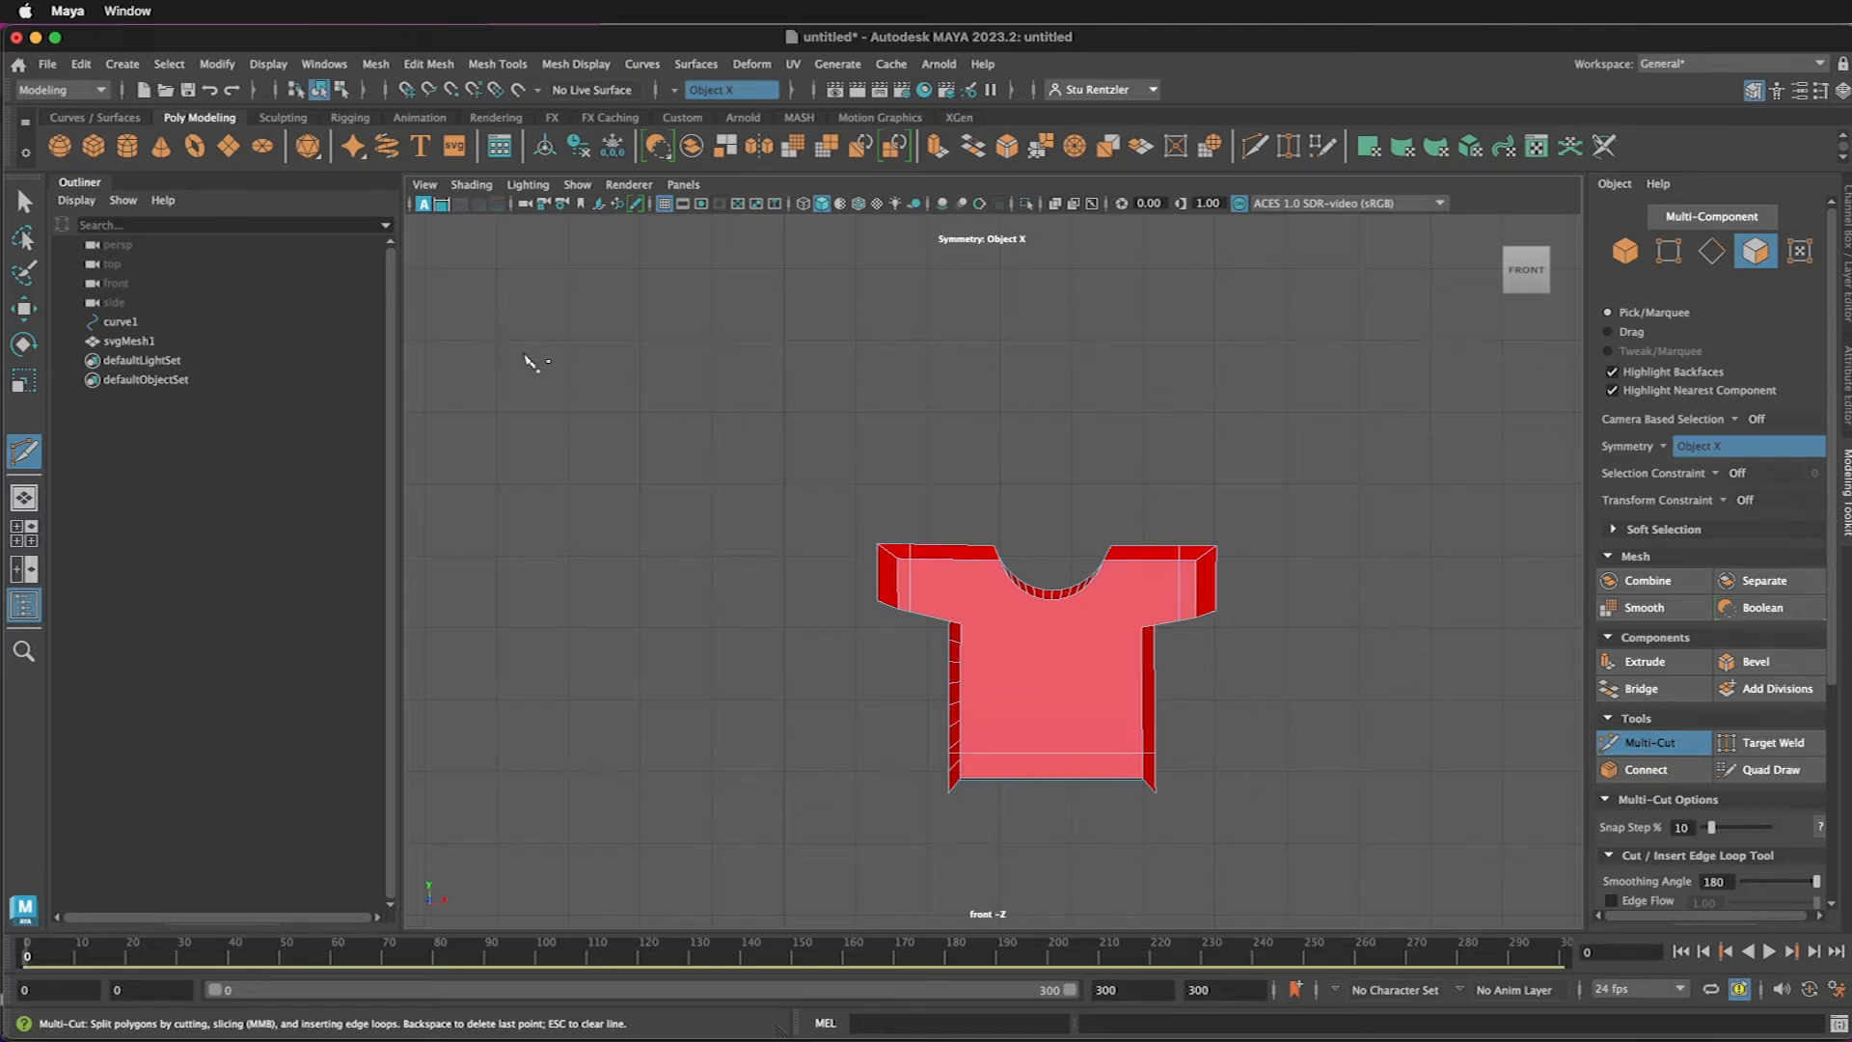
- In the perspective view, delete the end face and sloped border strips of the T-shirt's right-hand sleeve as seen from the front
key(space)
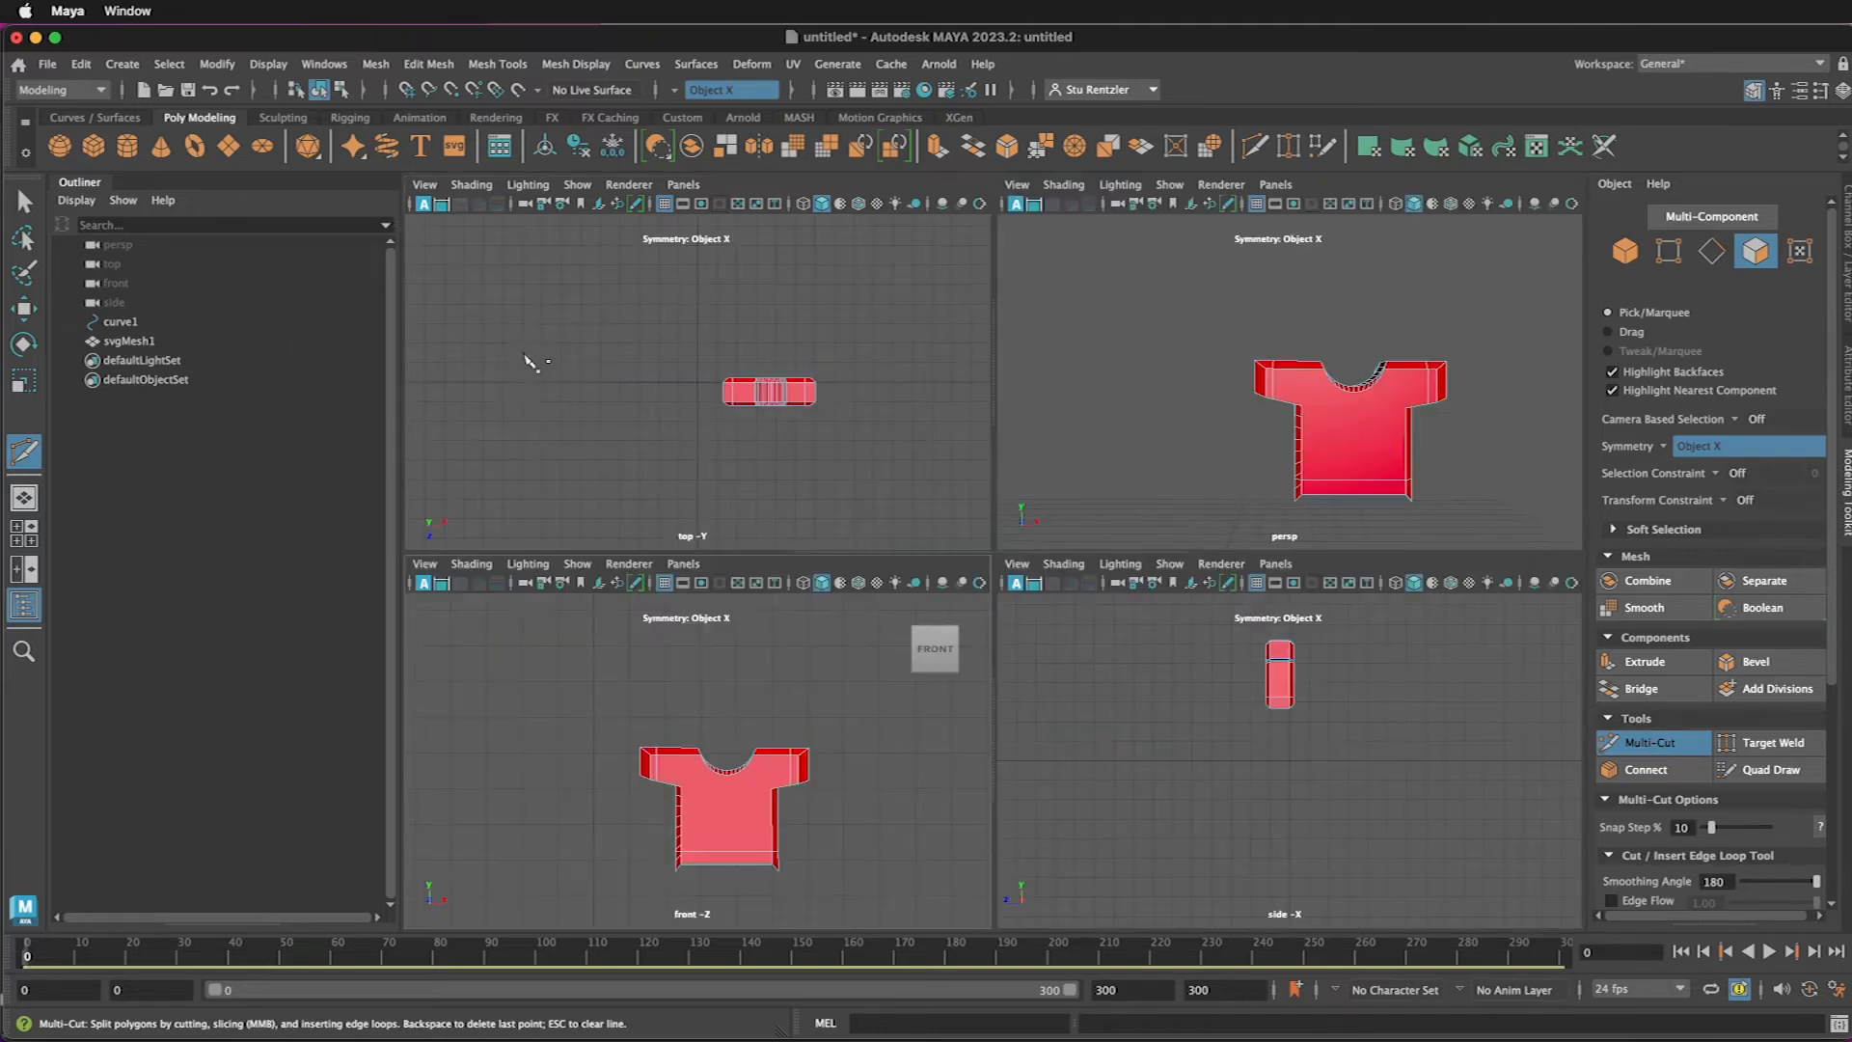
click(25, 308)
click(1122, 470)
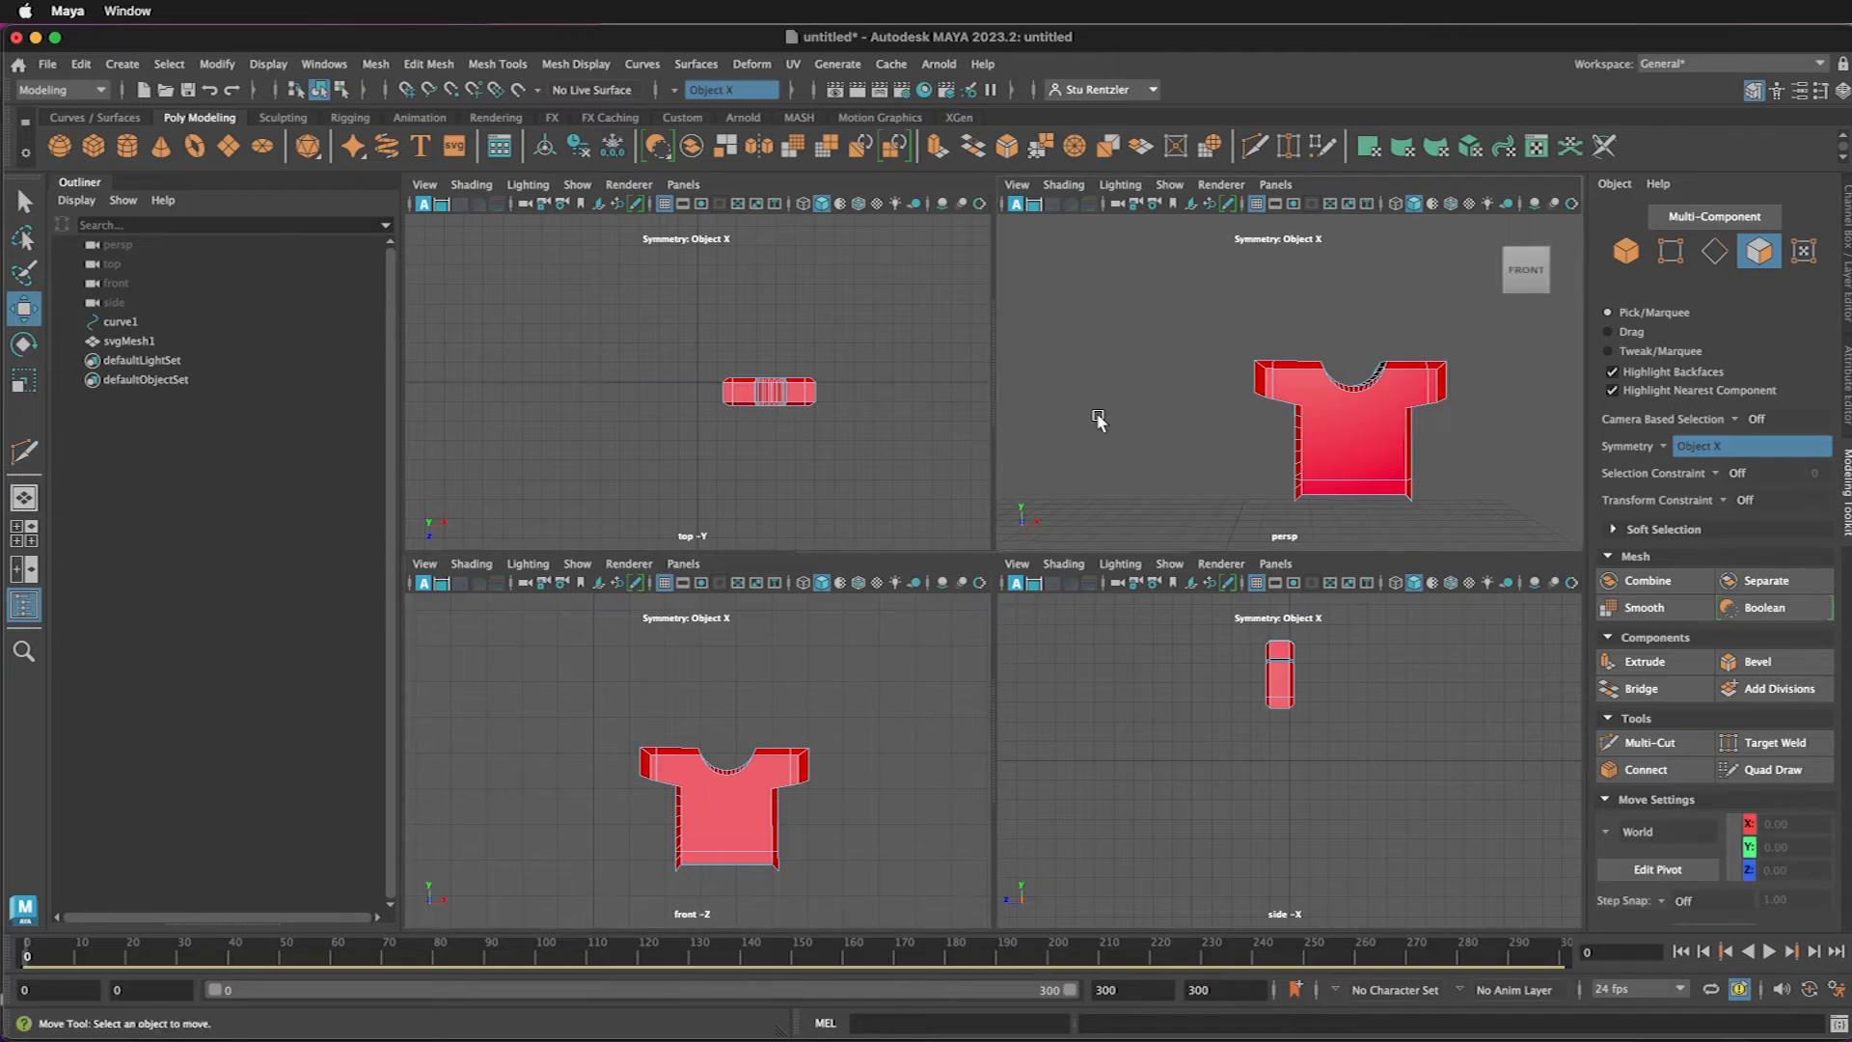
key(space)
scroll(1101, 522, down, 3)
alt+drag(1118, 542, 1067, 575)
click(1058, 590)
click(1059, 588)
key(Delete)
alt+drag(1206, 615, 1009, 599)
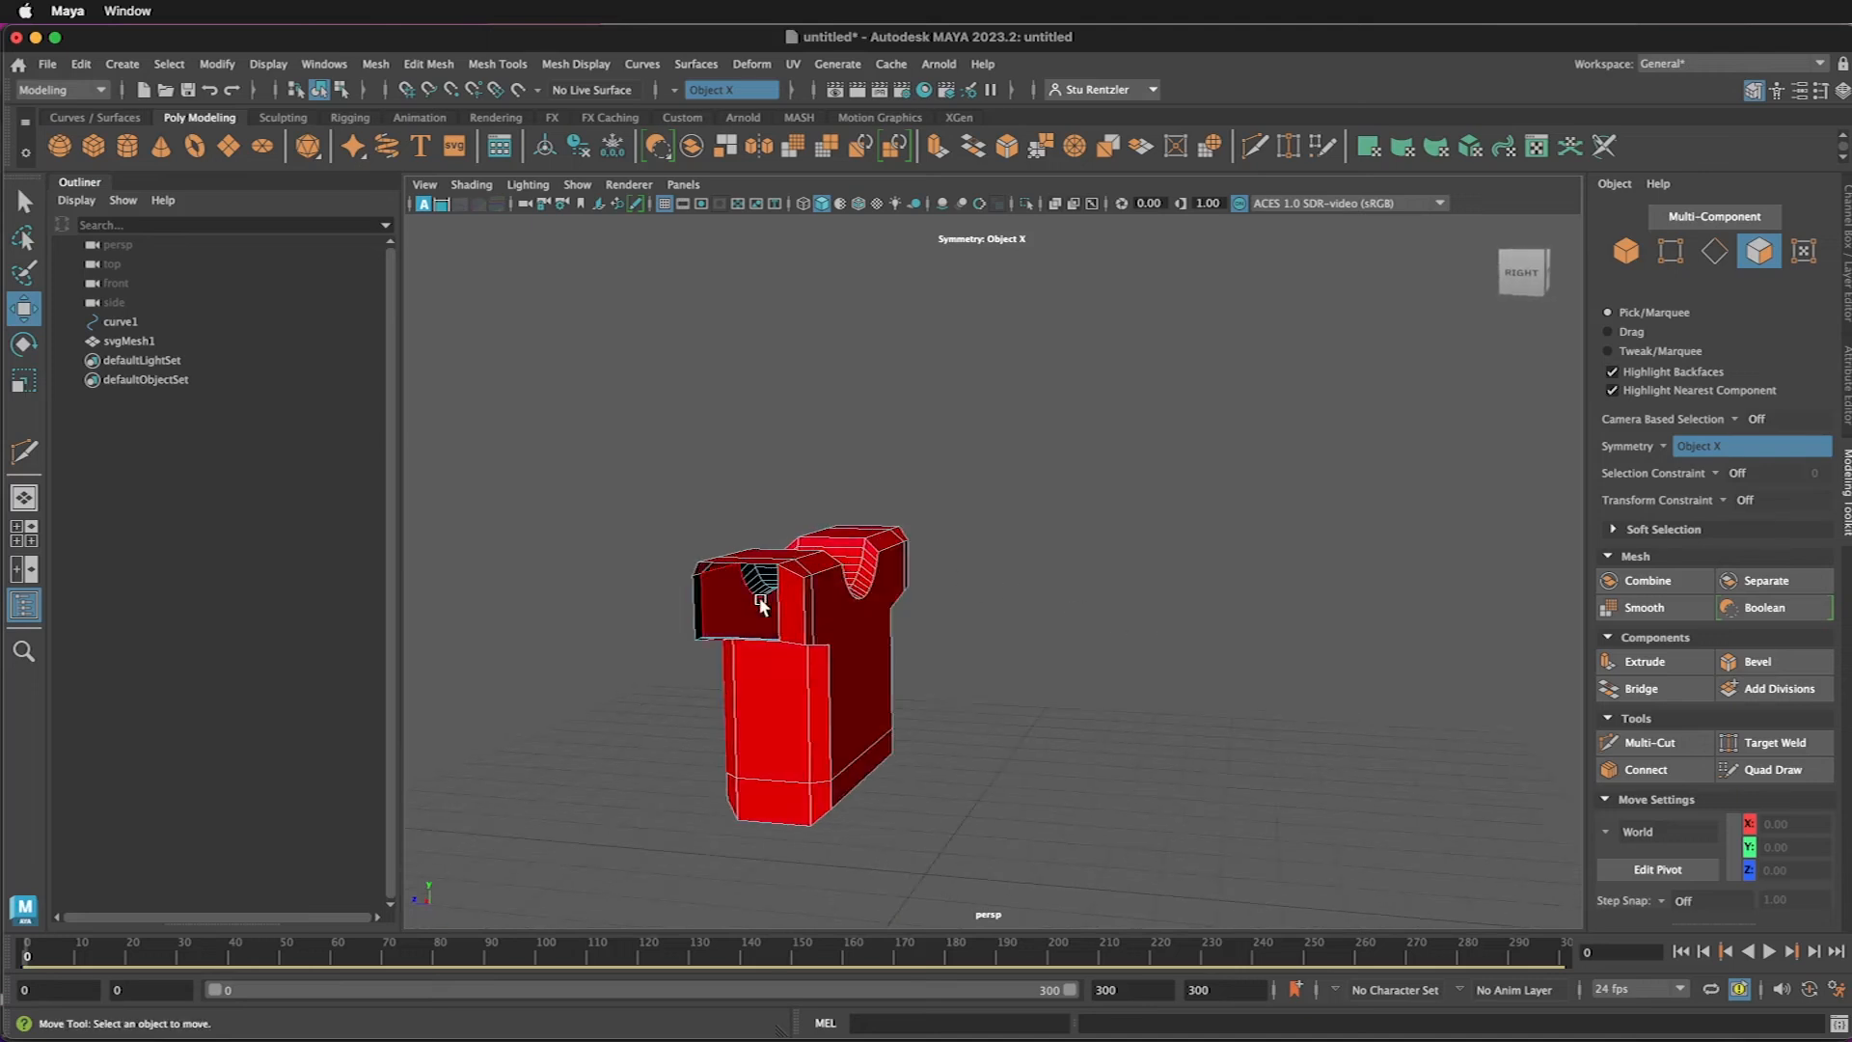
click(781, 606)
click(921, 628)
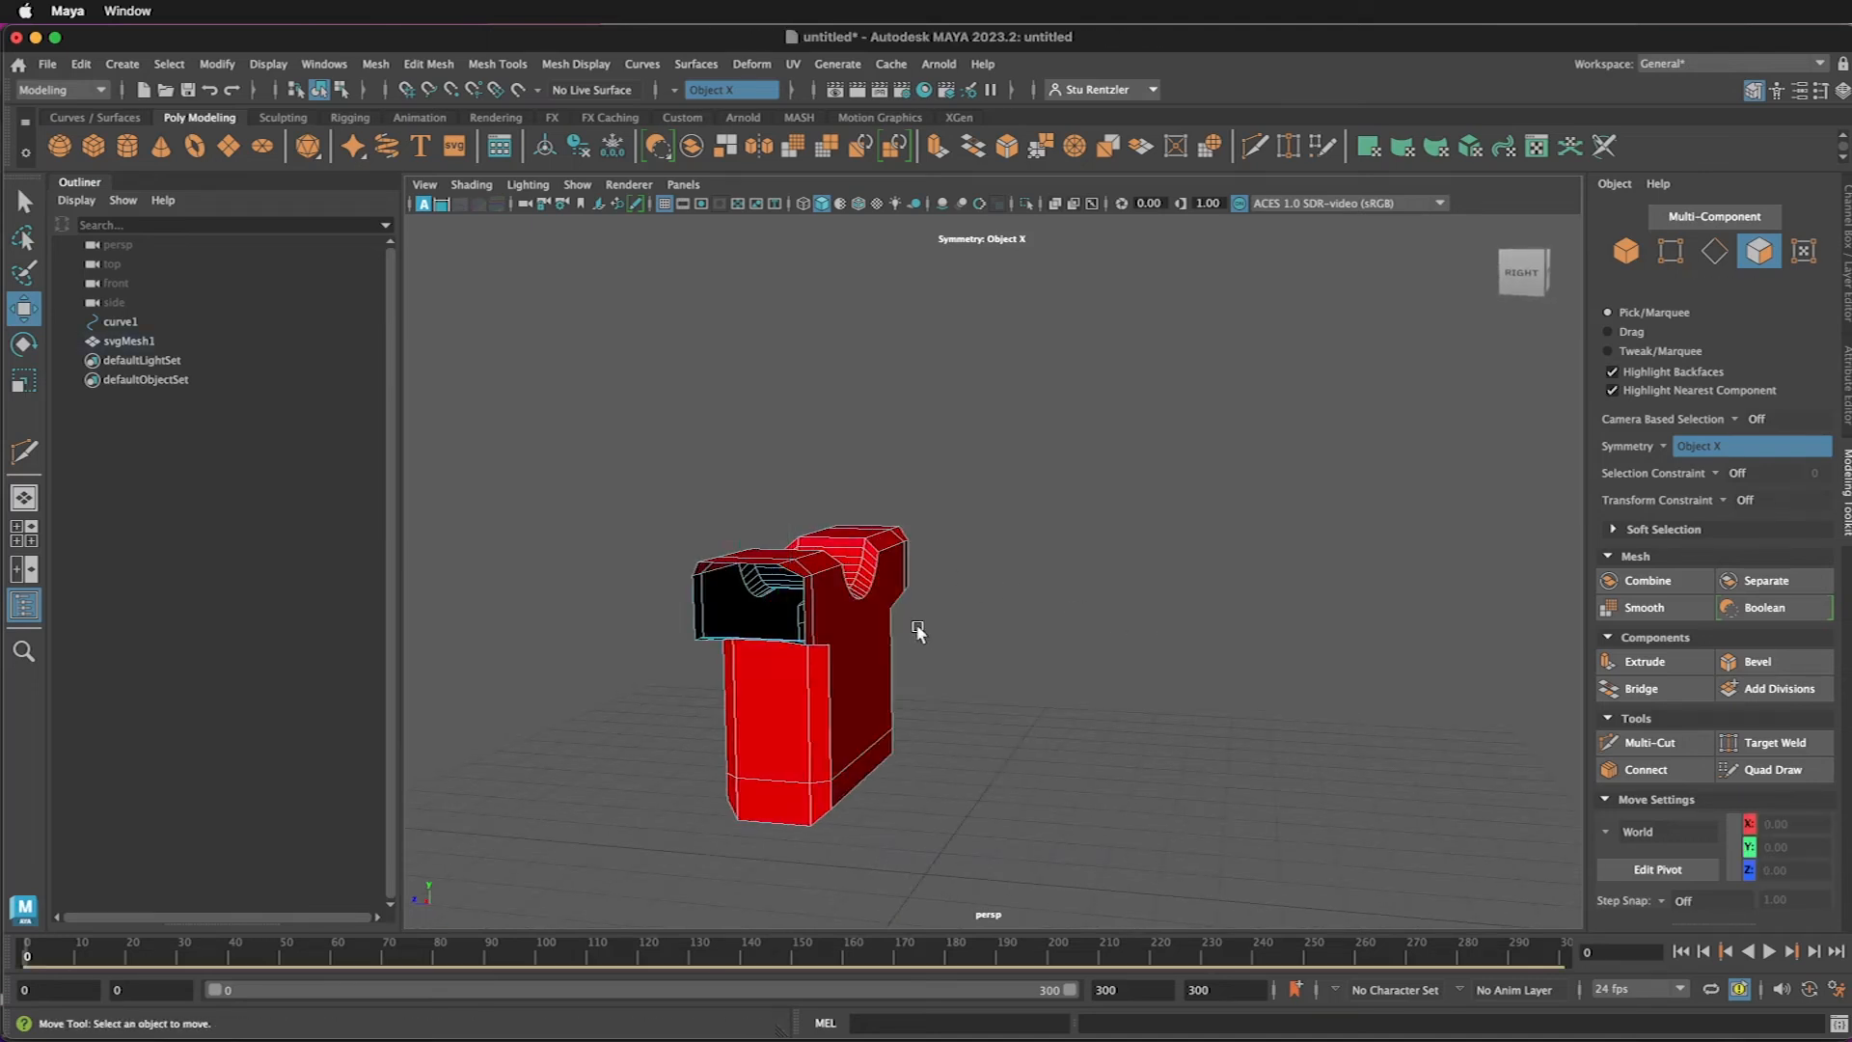
- Delete the end face and sloped border strips of the opposite sleeve to open it as well
alt+drag(982, 664, 1123, 620)
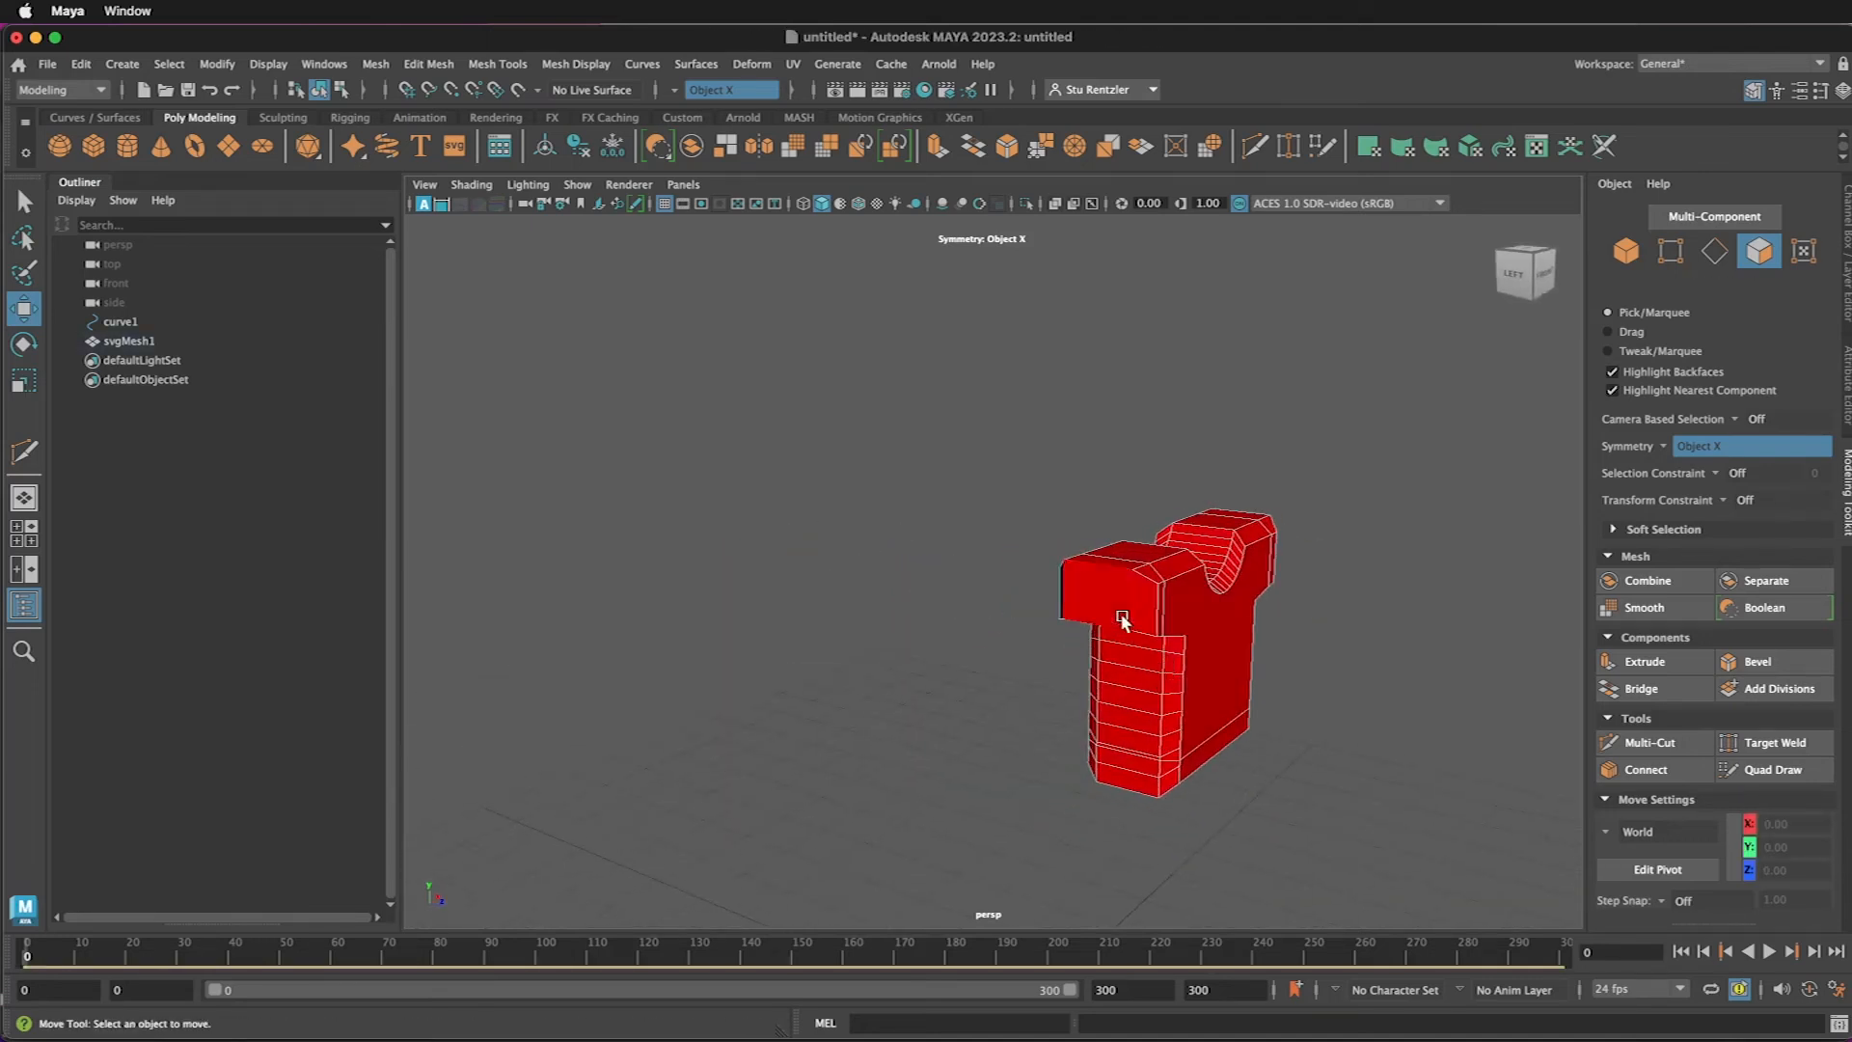
click(1134, 605)
click(1047, 617)
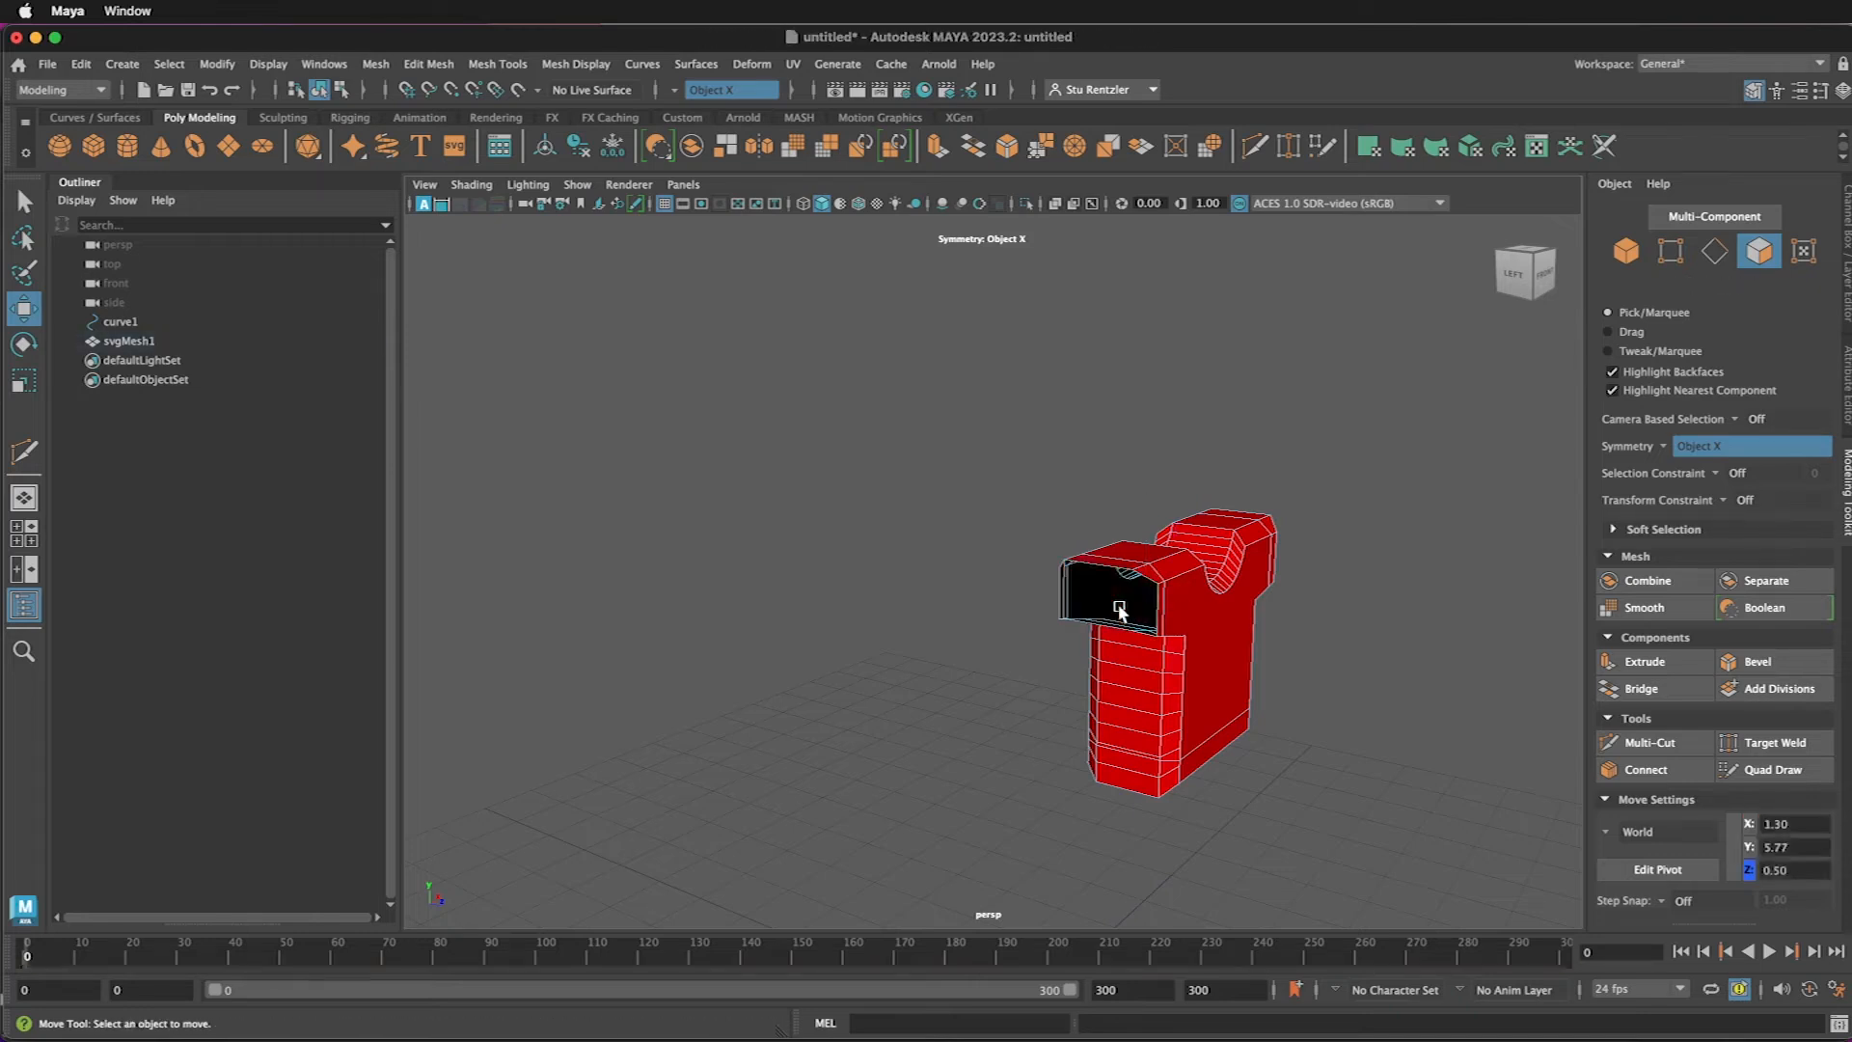
alt+drag(1158, 650, 1230, 662)
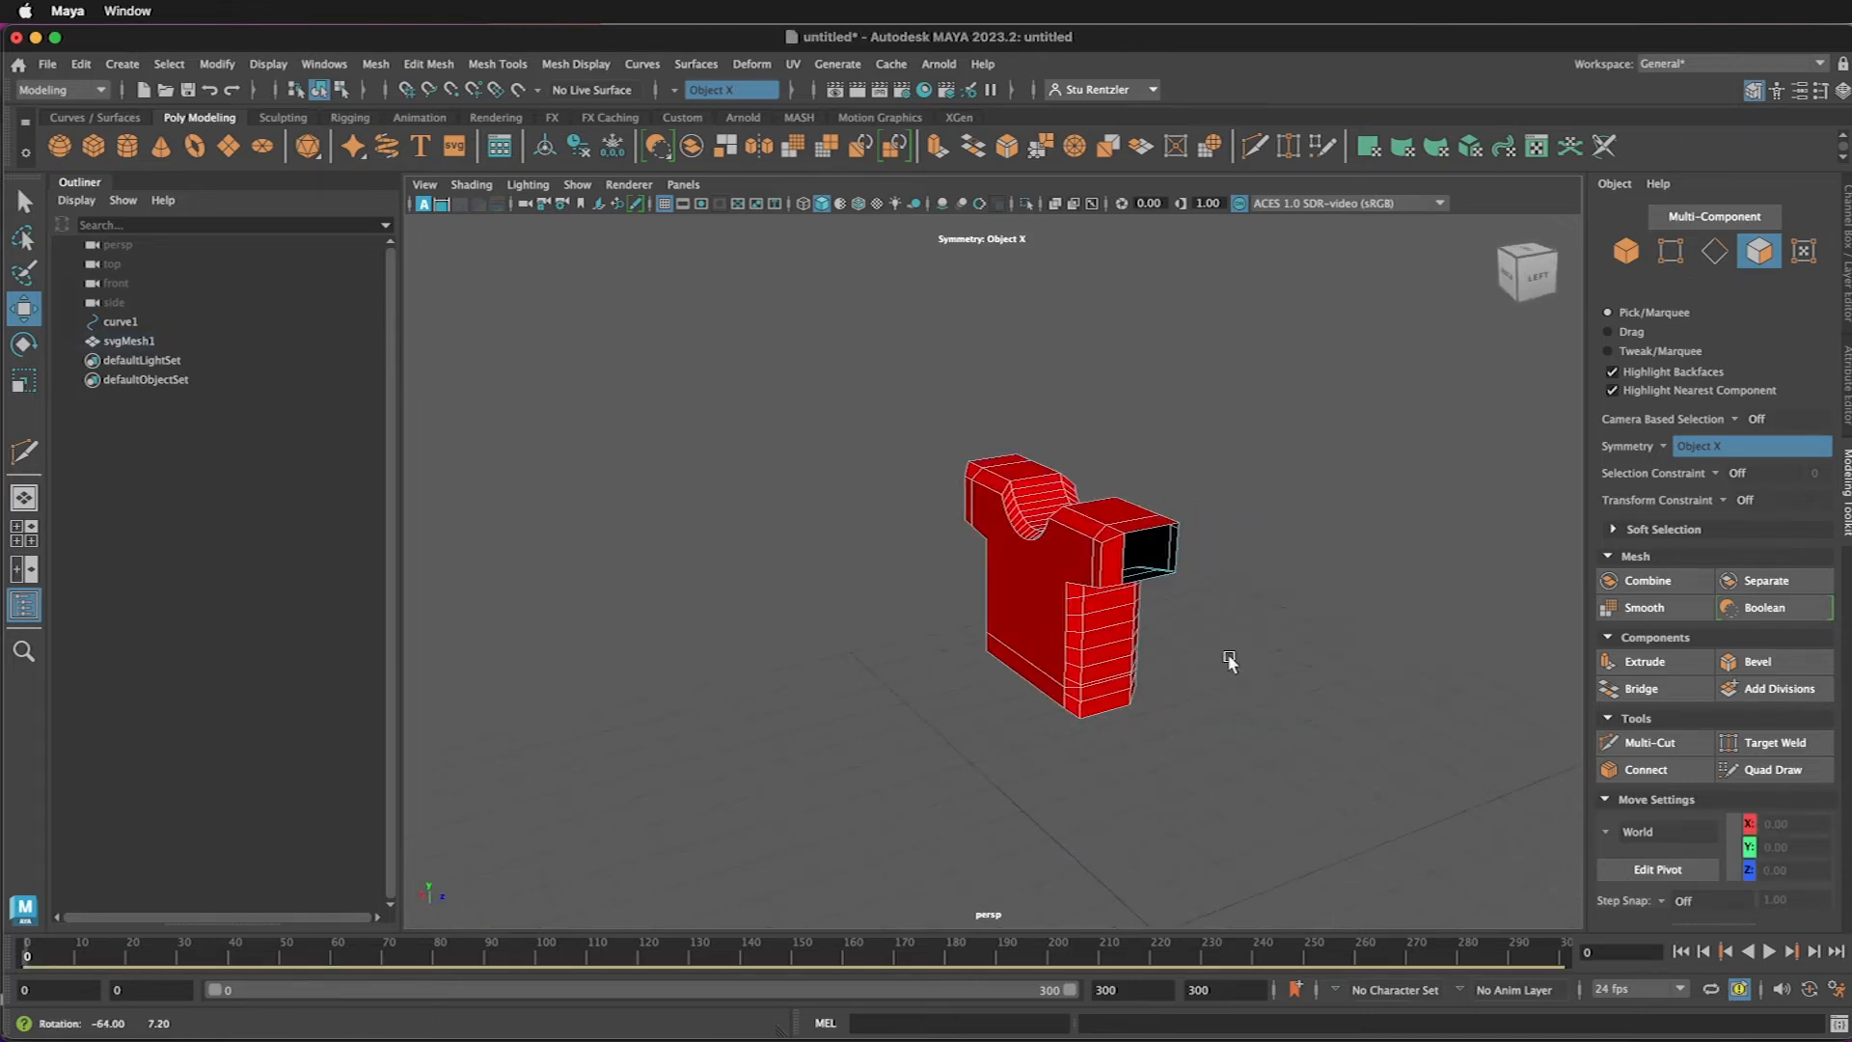
click(1104, 561)
click(1253, 675)
- Preview the T-shirt with smoothed display and return the mesh to its unsmoothed display
alt+drag(1232, 686, 1087, 649)
alt+drag(1245, 711, 1132, 616)
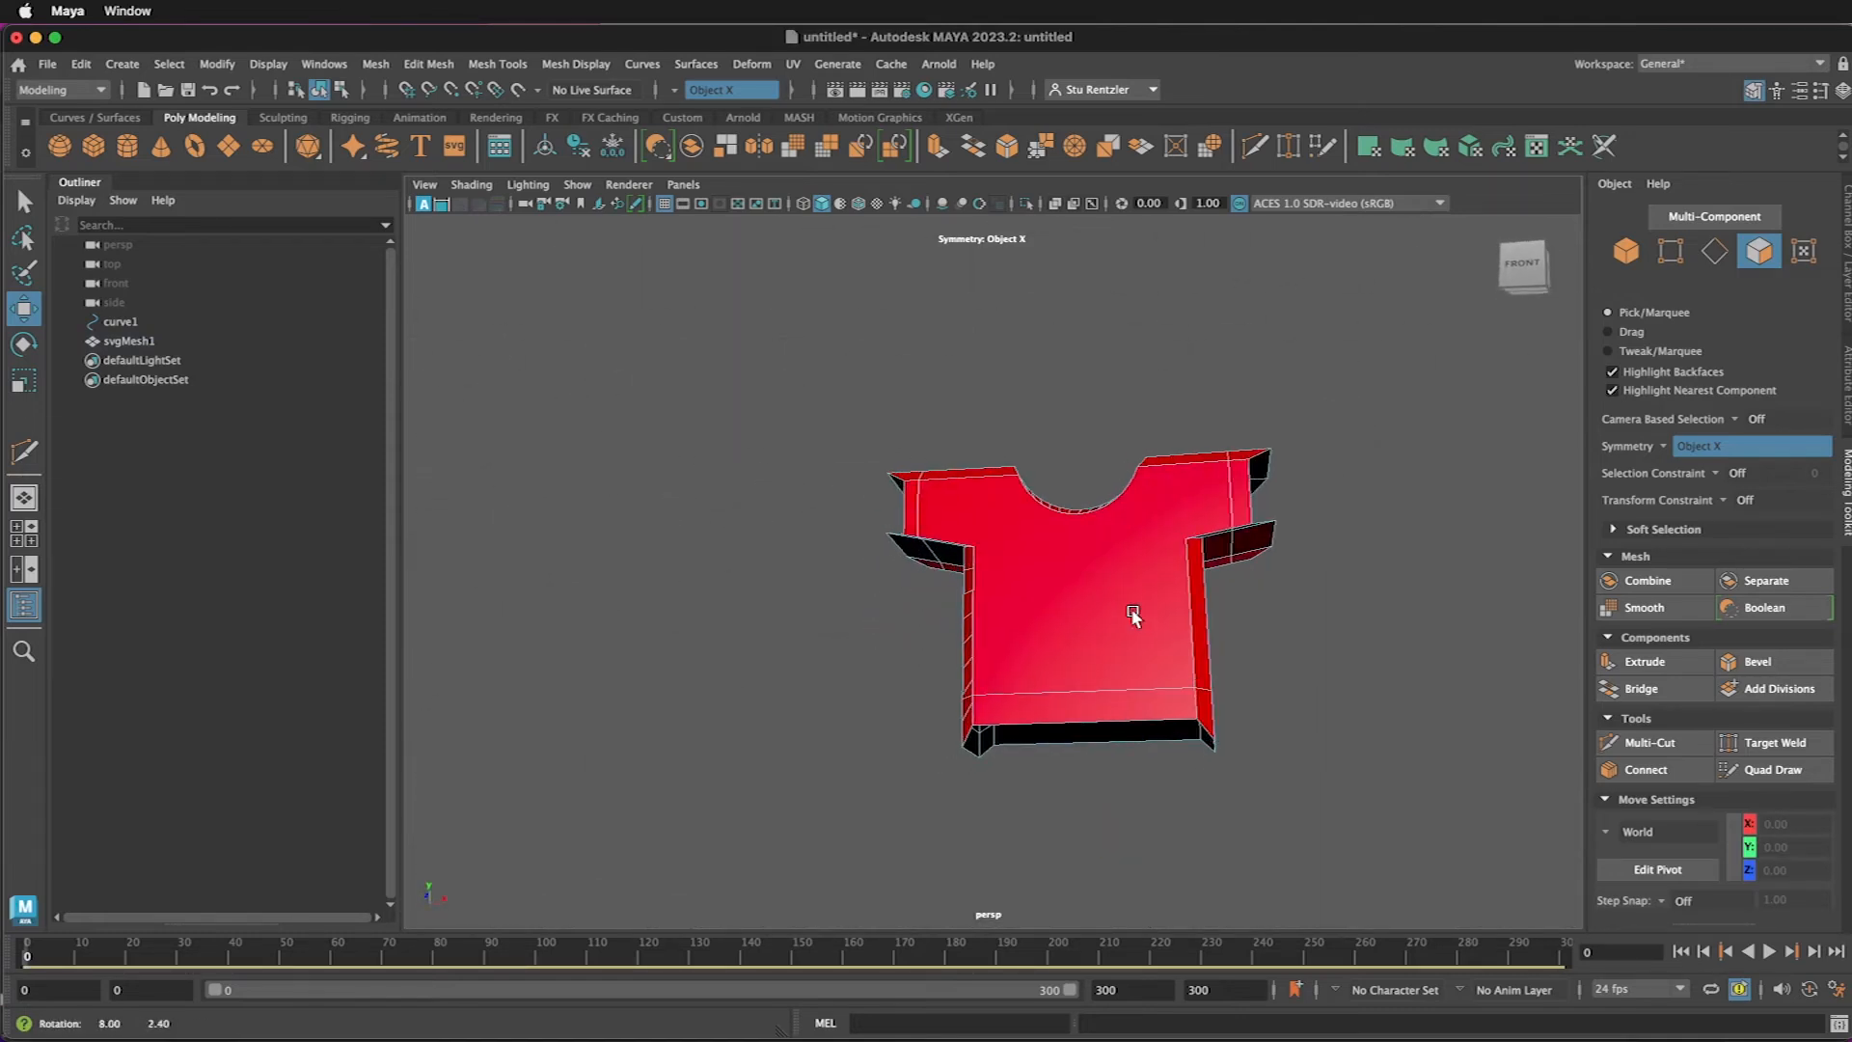
key(3)
alt+drag(1133, 741, 950, 692)
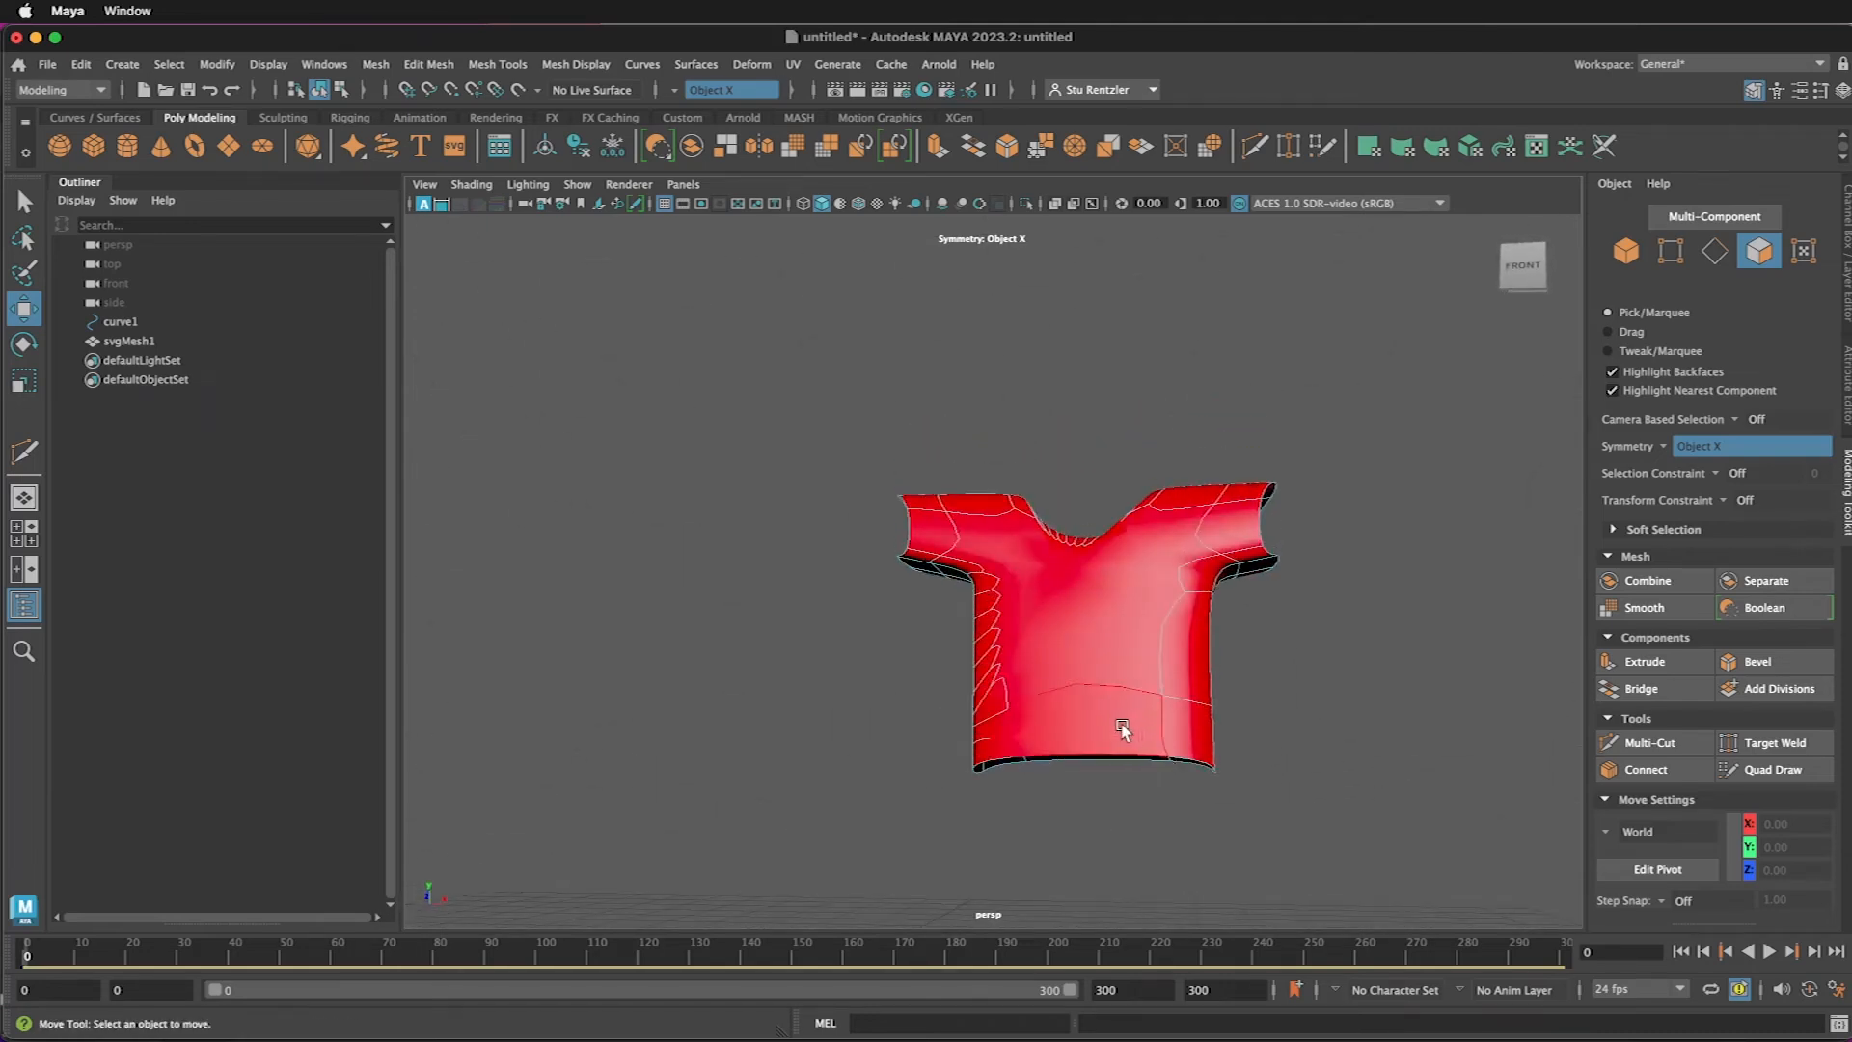
alt+drag(1121, 726, 1102, 687)
key(1)
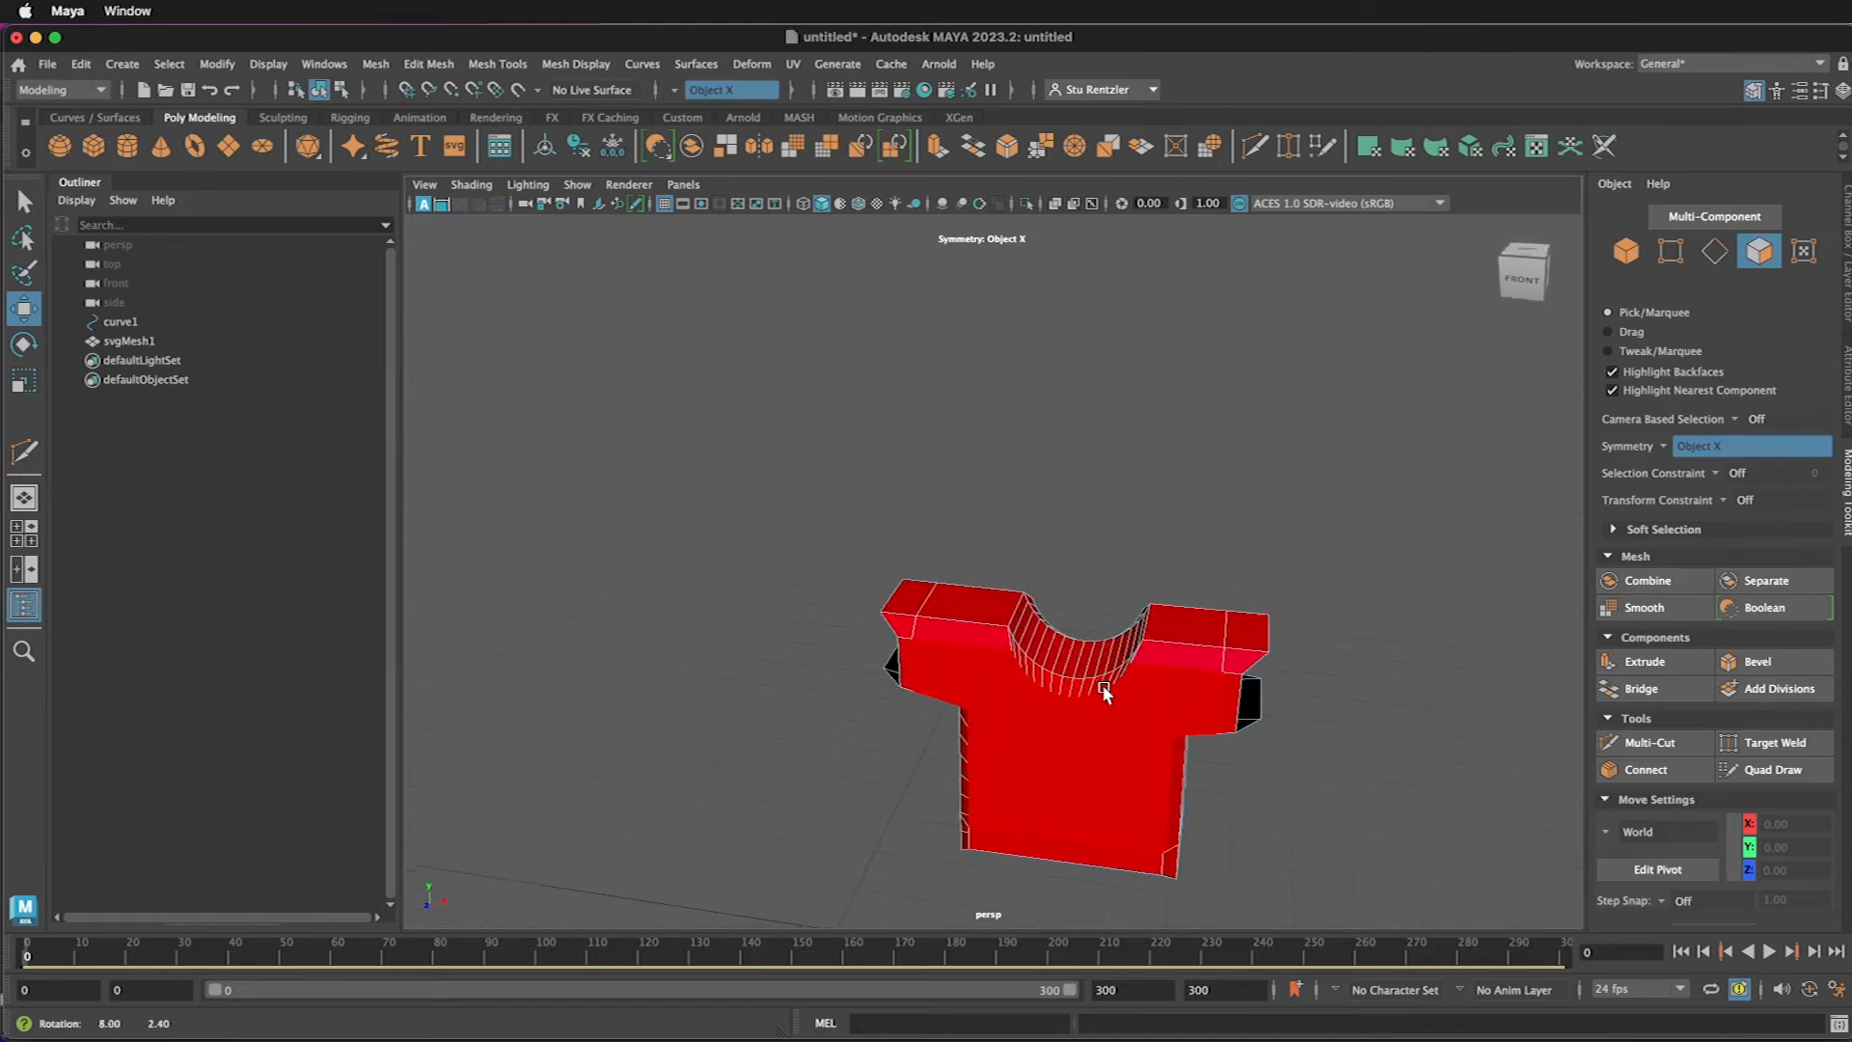
- Delete the faces lining the left half of the neckline between the front and back borders
scroll(1077, 655, up, 6)
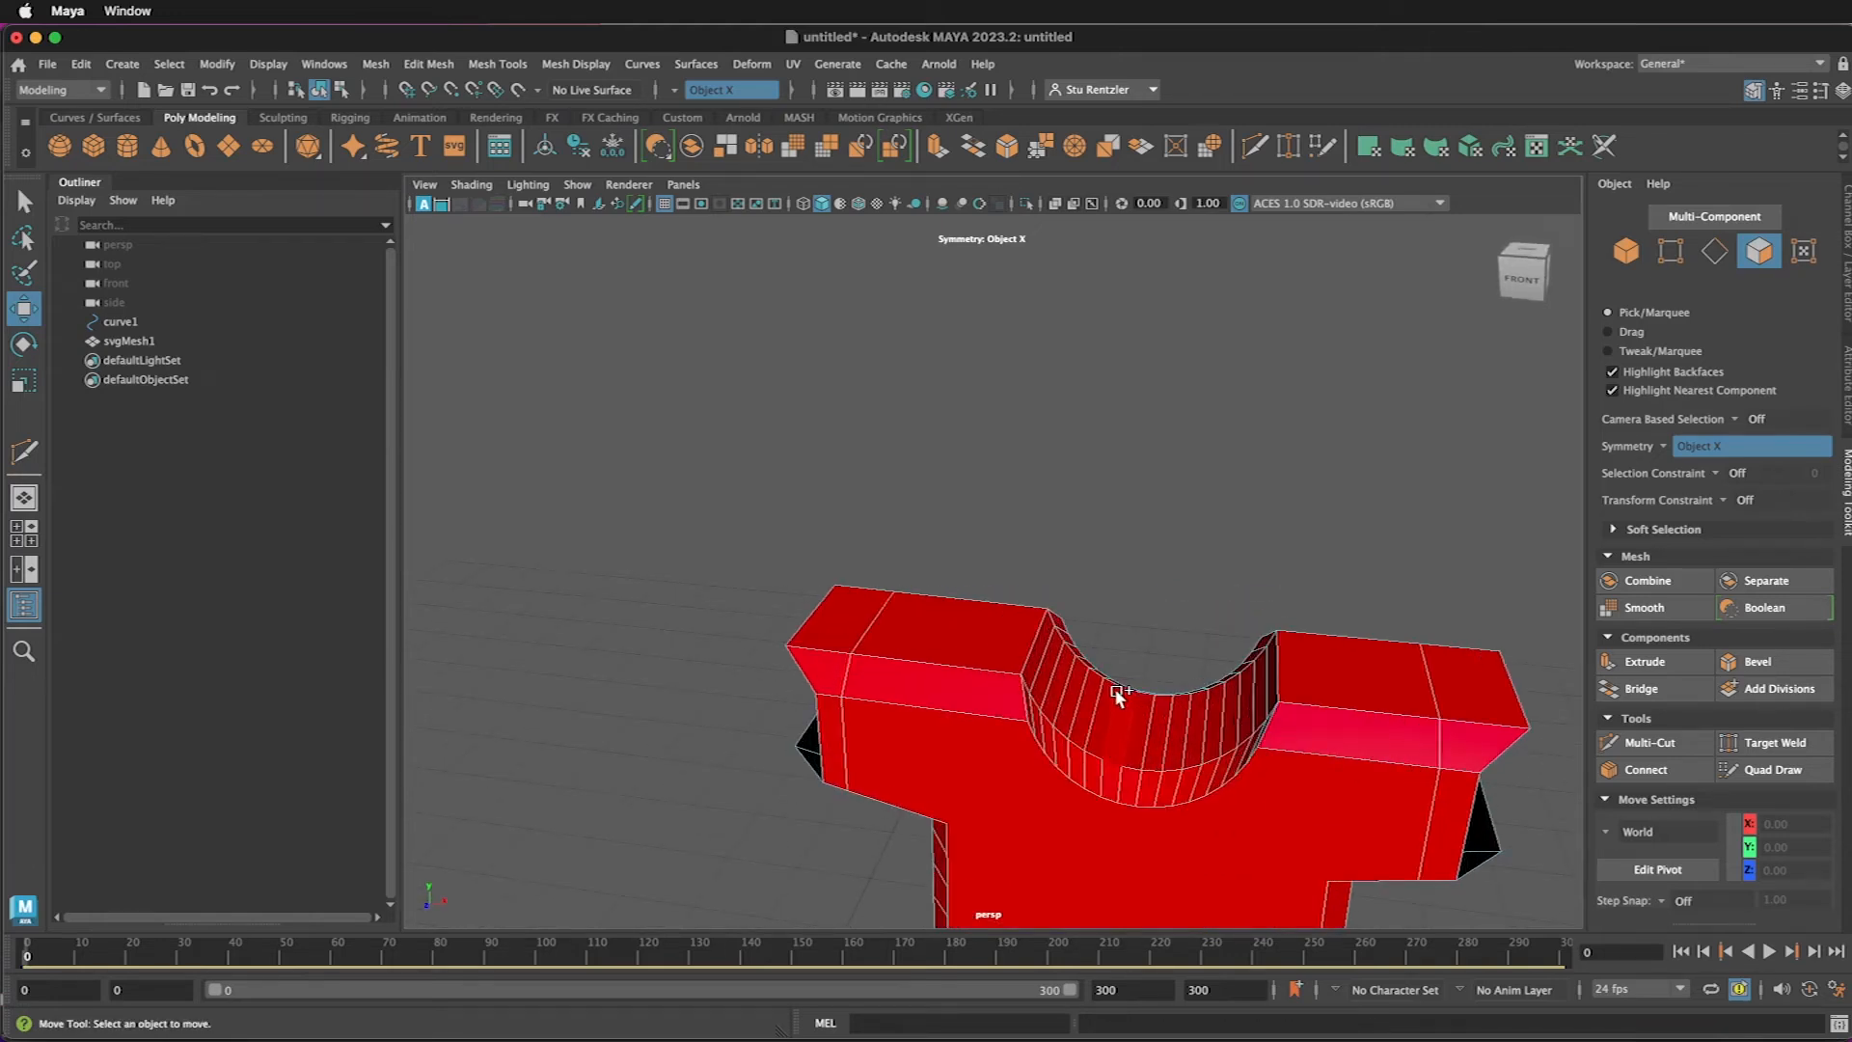
alt+drag(1131, 691, 941, 669)
click(928, 671)
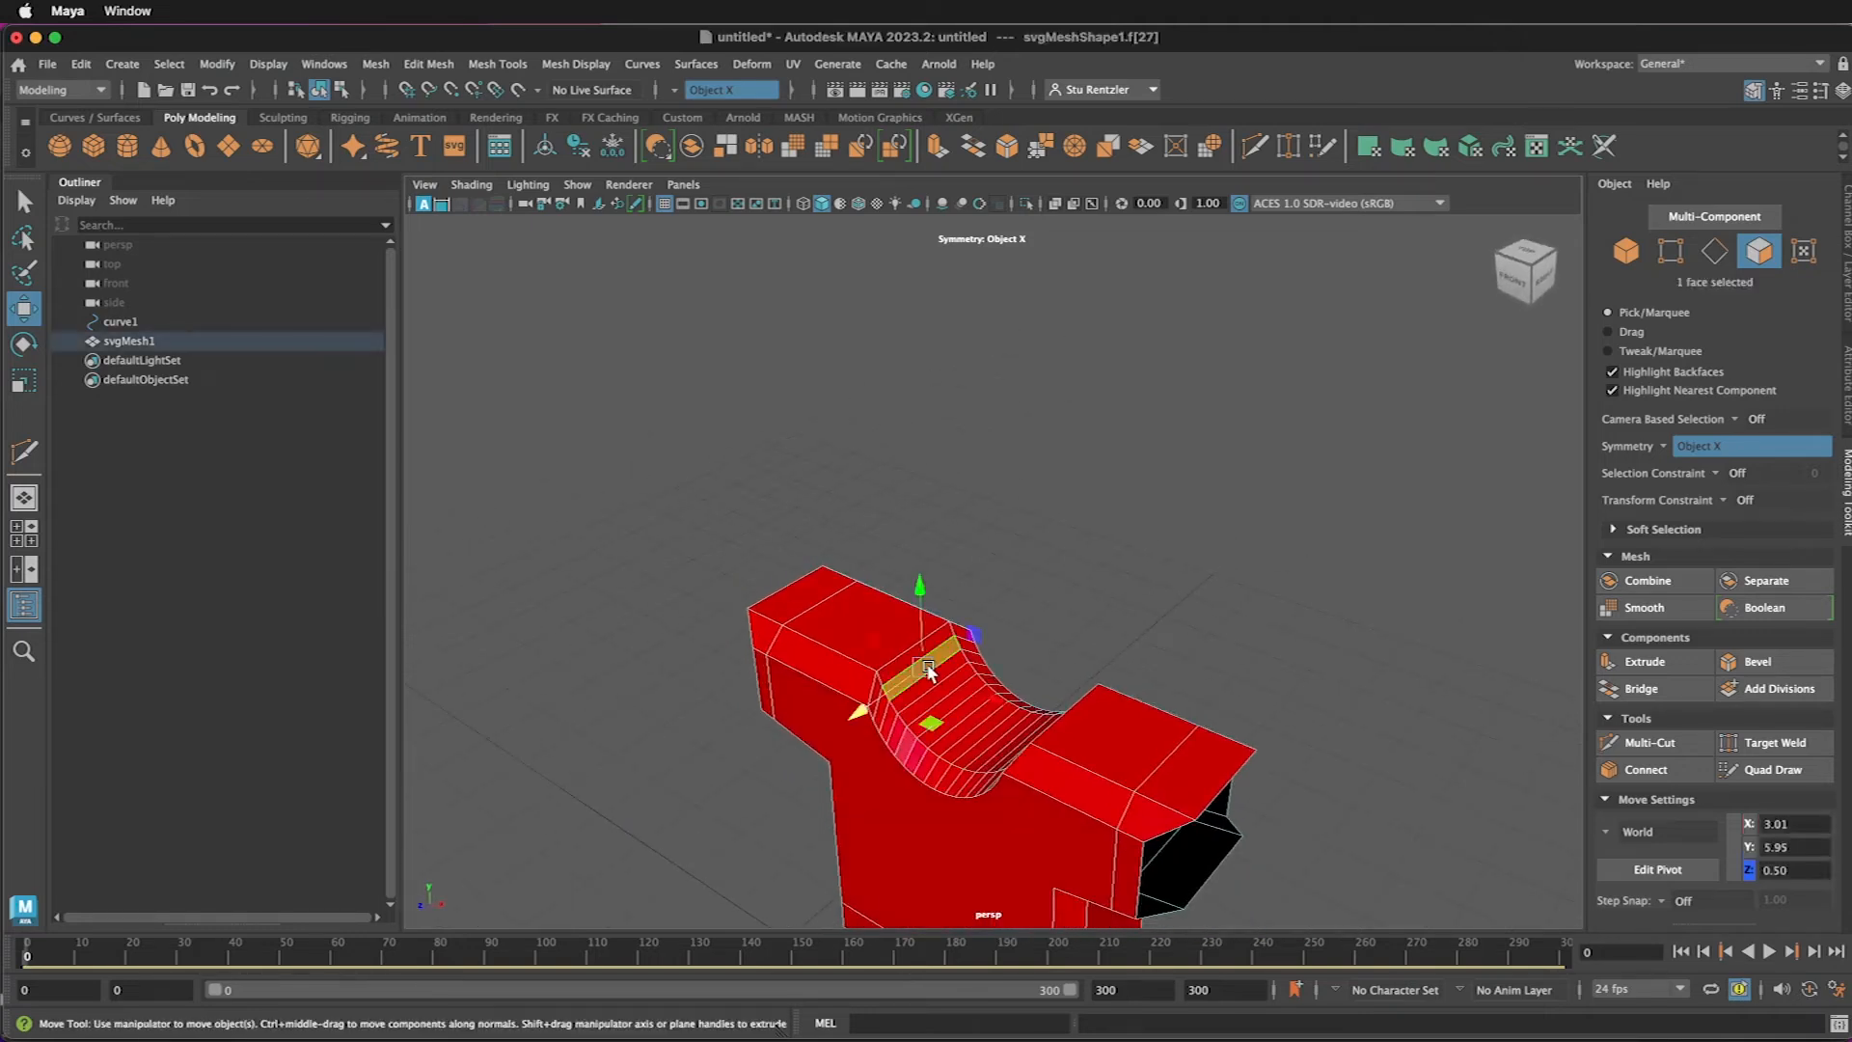
key(Delete)
click(931, 697)
key(Delete)
click(961, 729)
key(Delete)
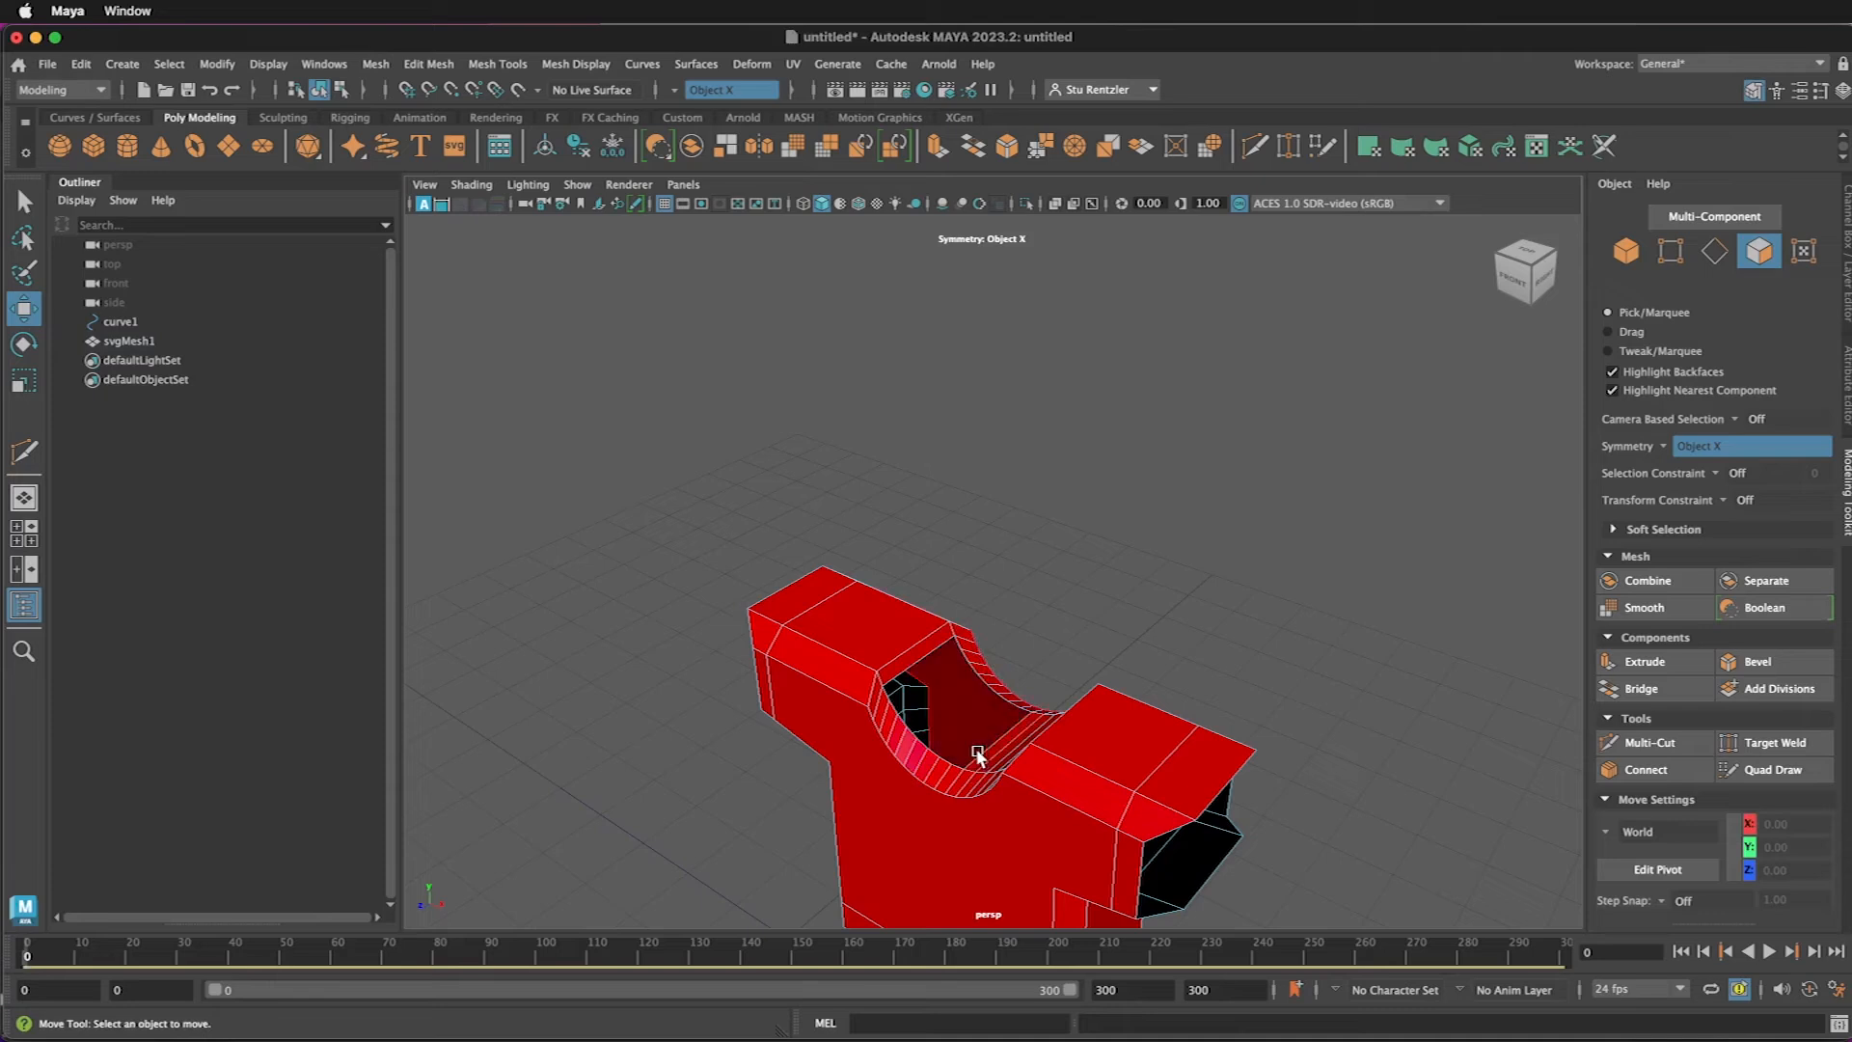
- Delete the large interior face inside the neck opening and the remaining faces lining the neckline's right half
key(z)
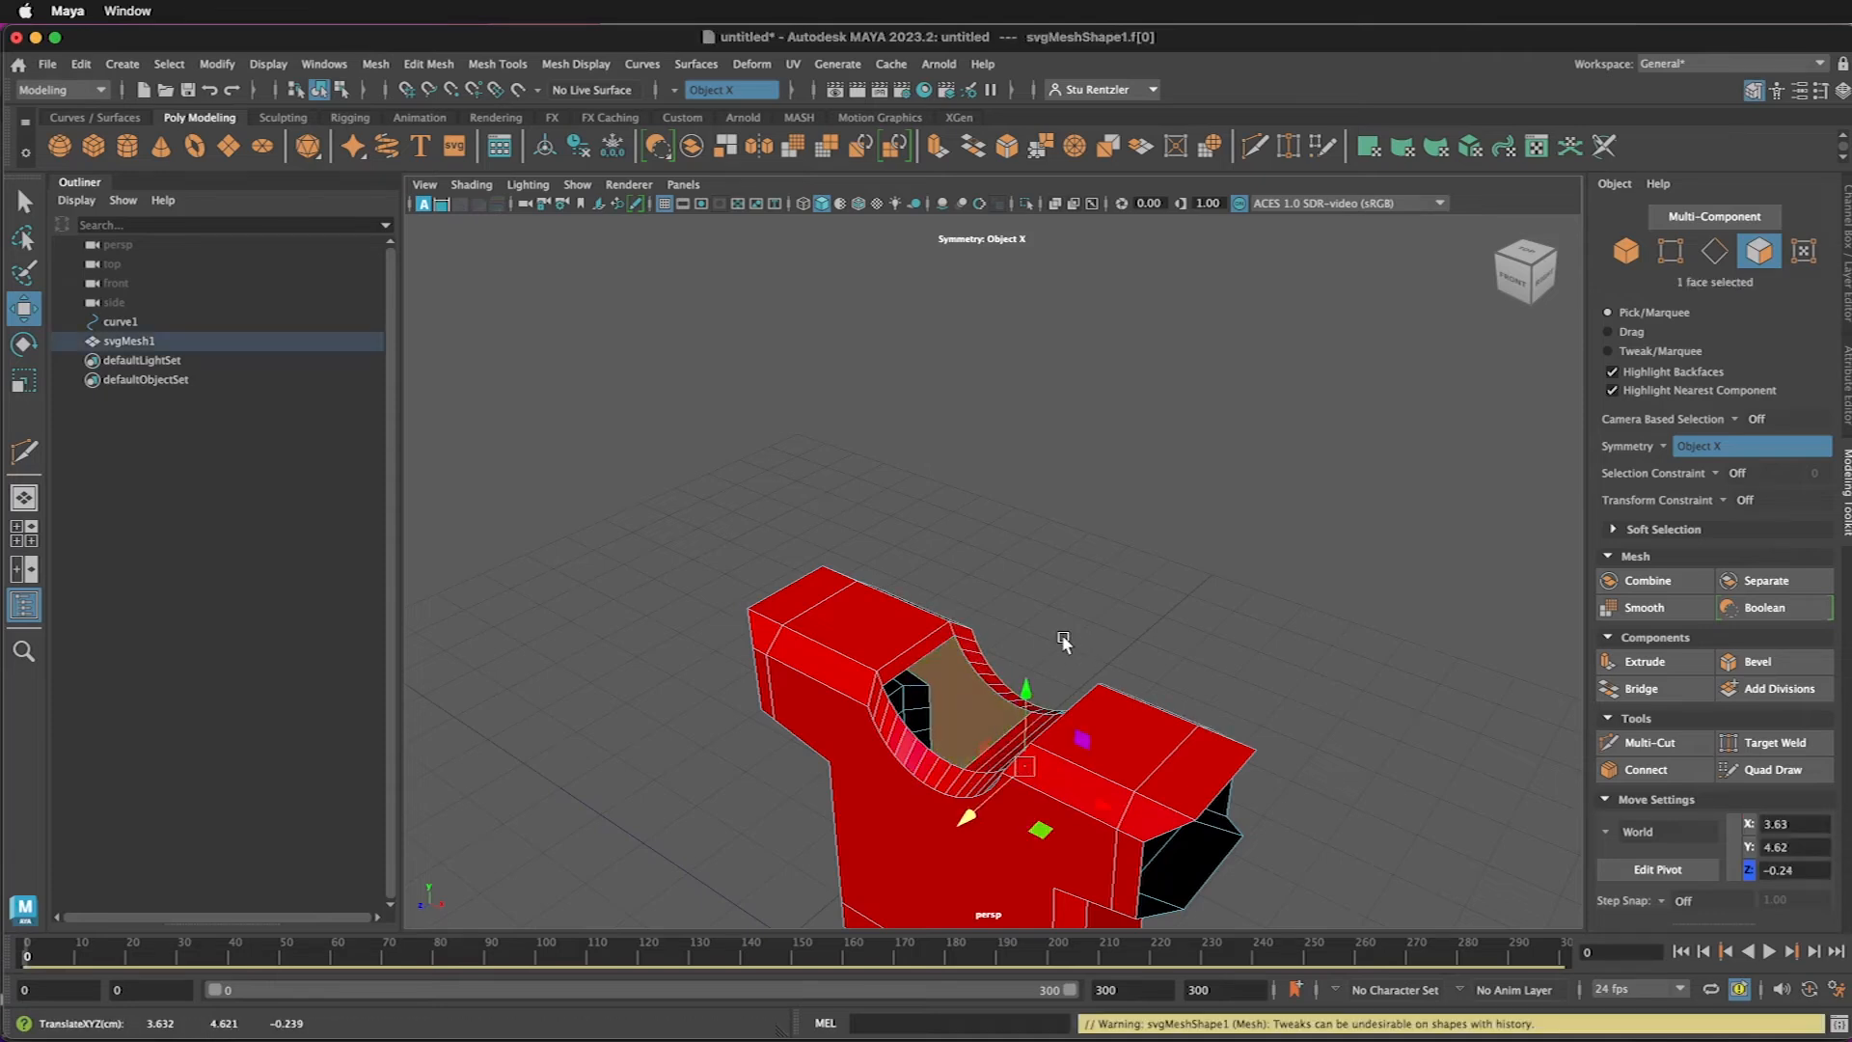
key(z)
alt+drag(1070, 644, 1115, 644)
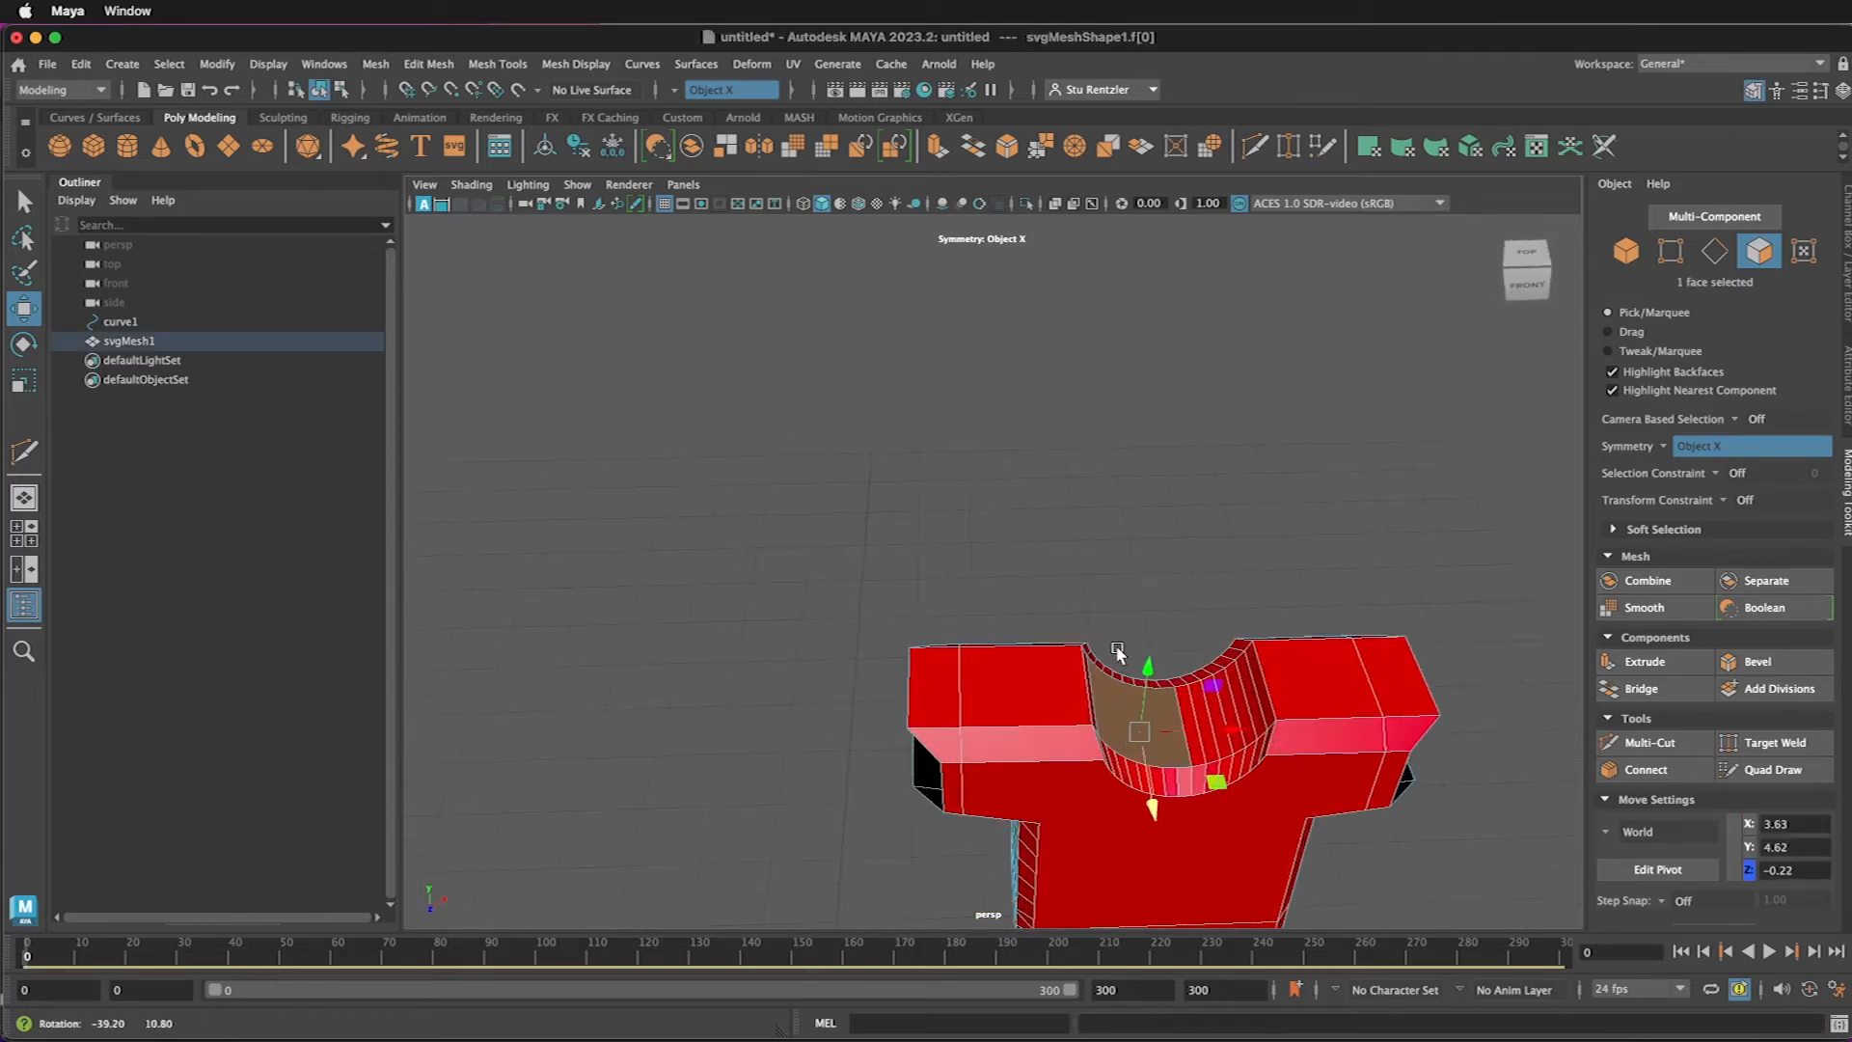
key(Delete)
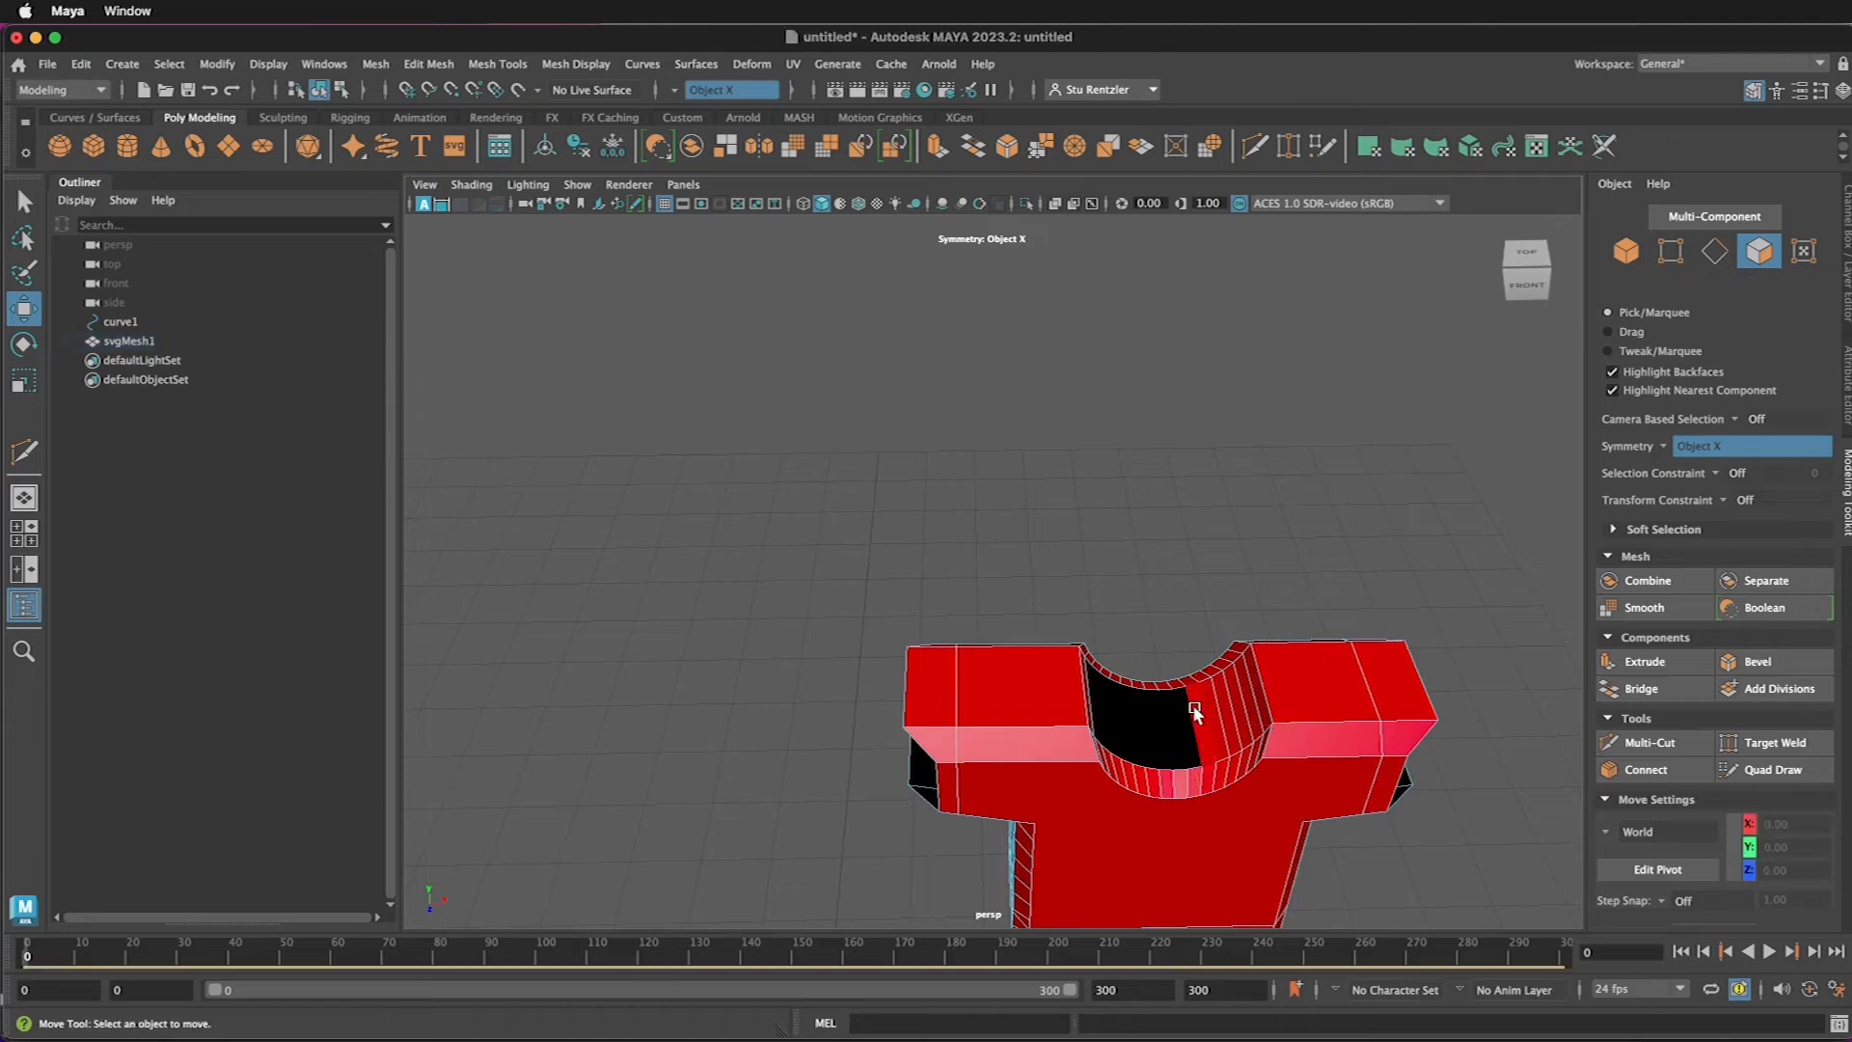
key(Delete)
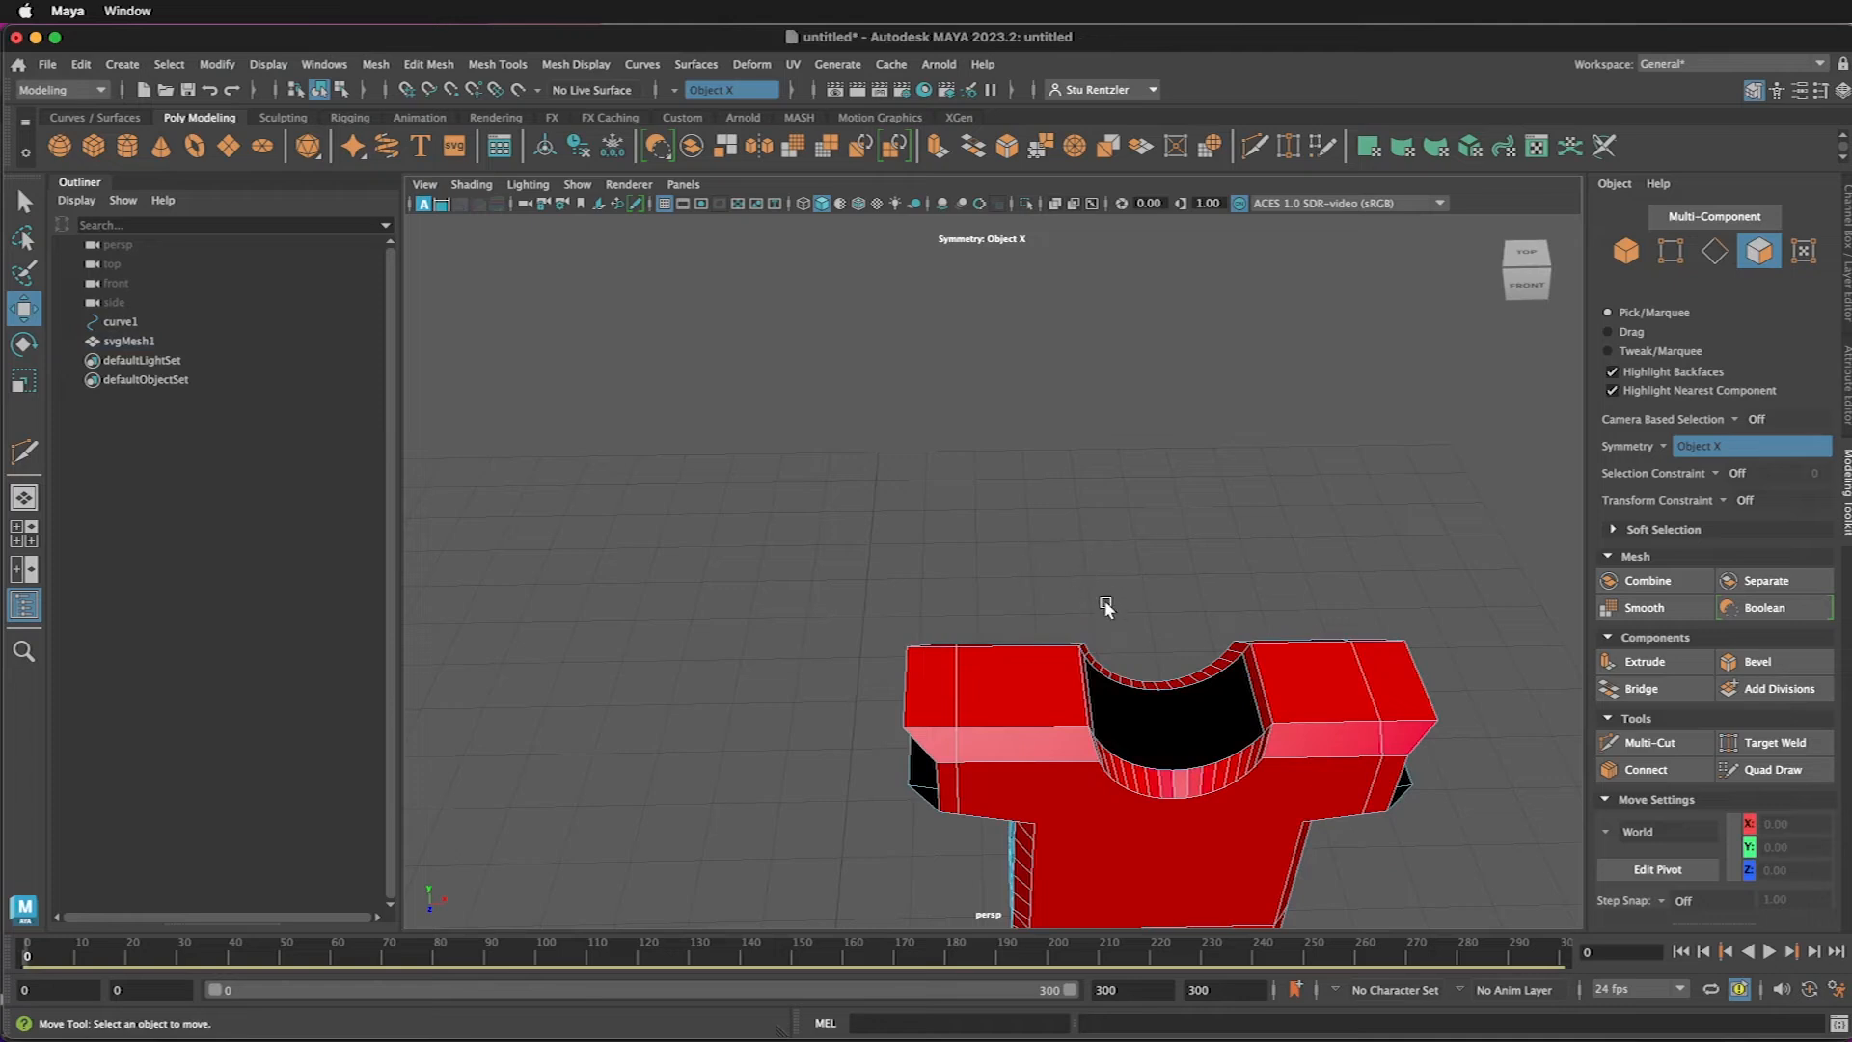
- Turn on smoothed display for the T-shirt and inspect its opened neckline from the front
scroll(1104, 603, up, 2)
scroll(1104, 603, down, 5)
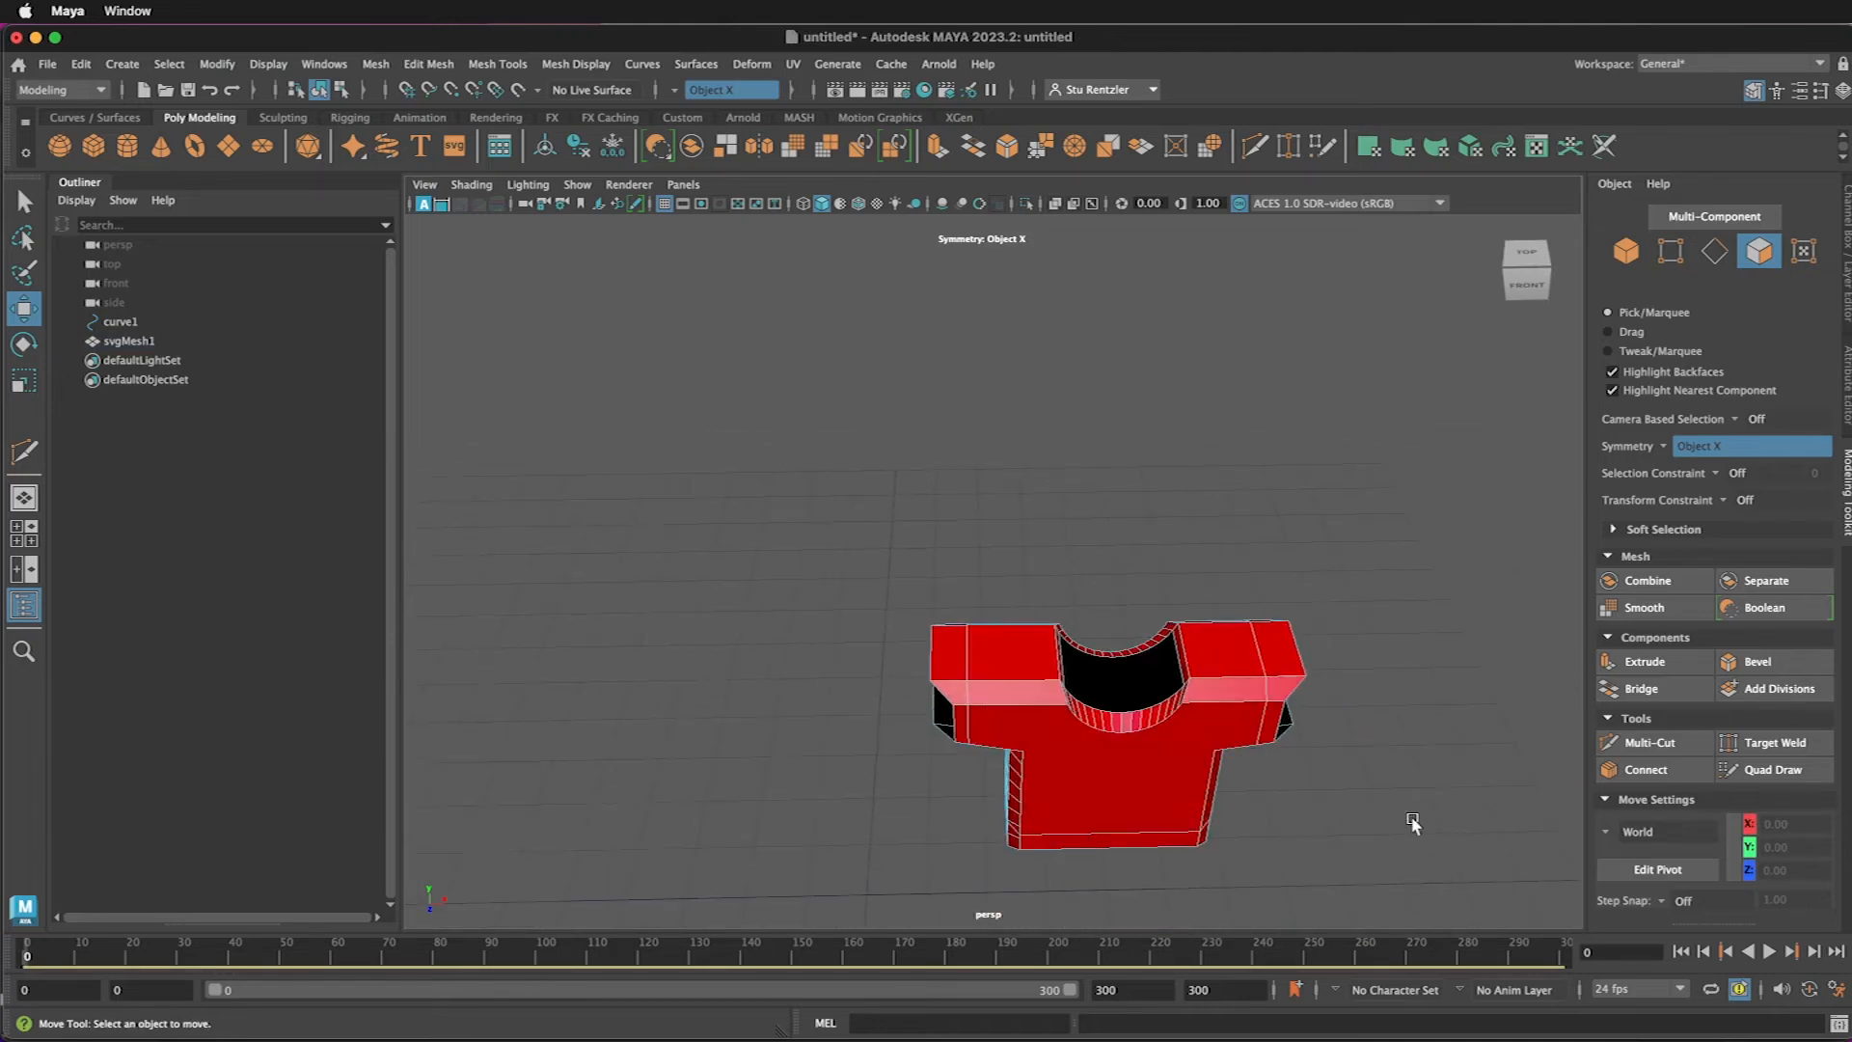
key(3)
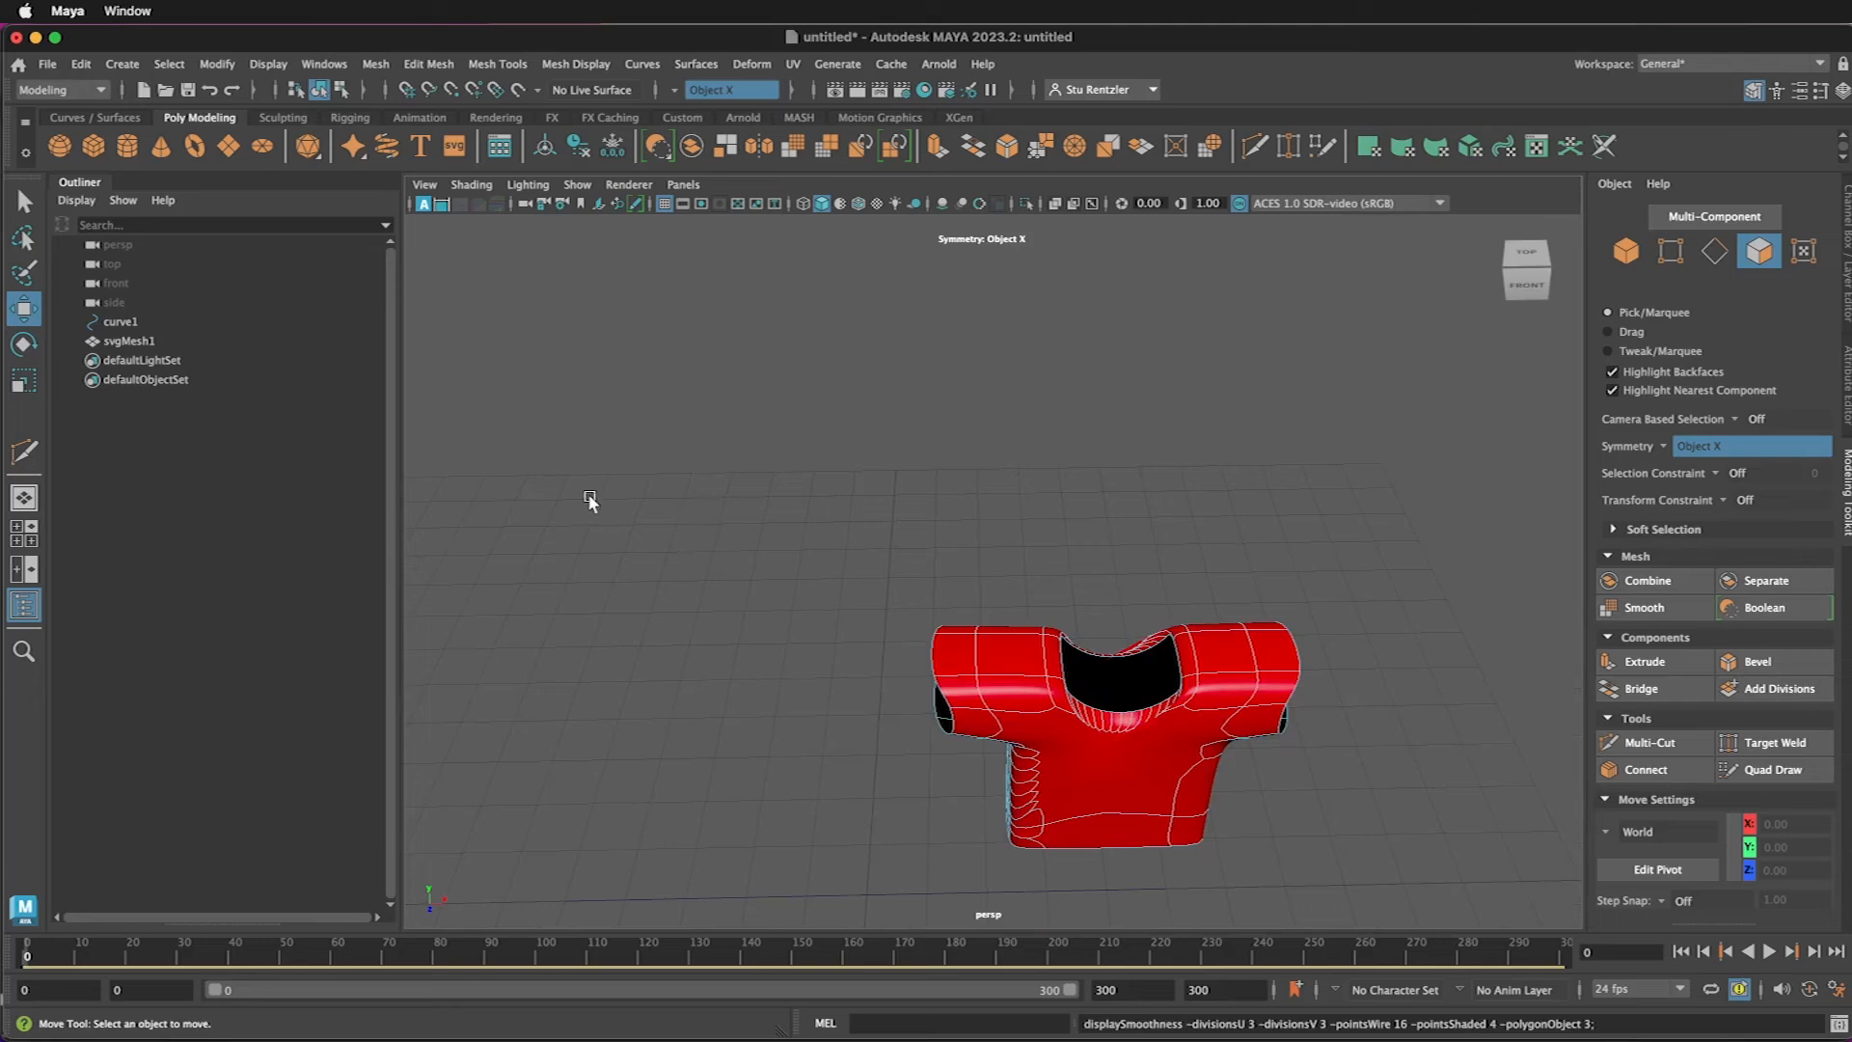
alt+drag(788, 632, 778, 592)
- Flatten the left sleeve opening by selecting its border vertices, front and back, and scaling them level along the X axis
right_drag(926, 558, 830, 555)
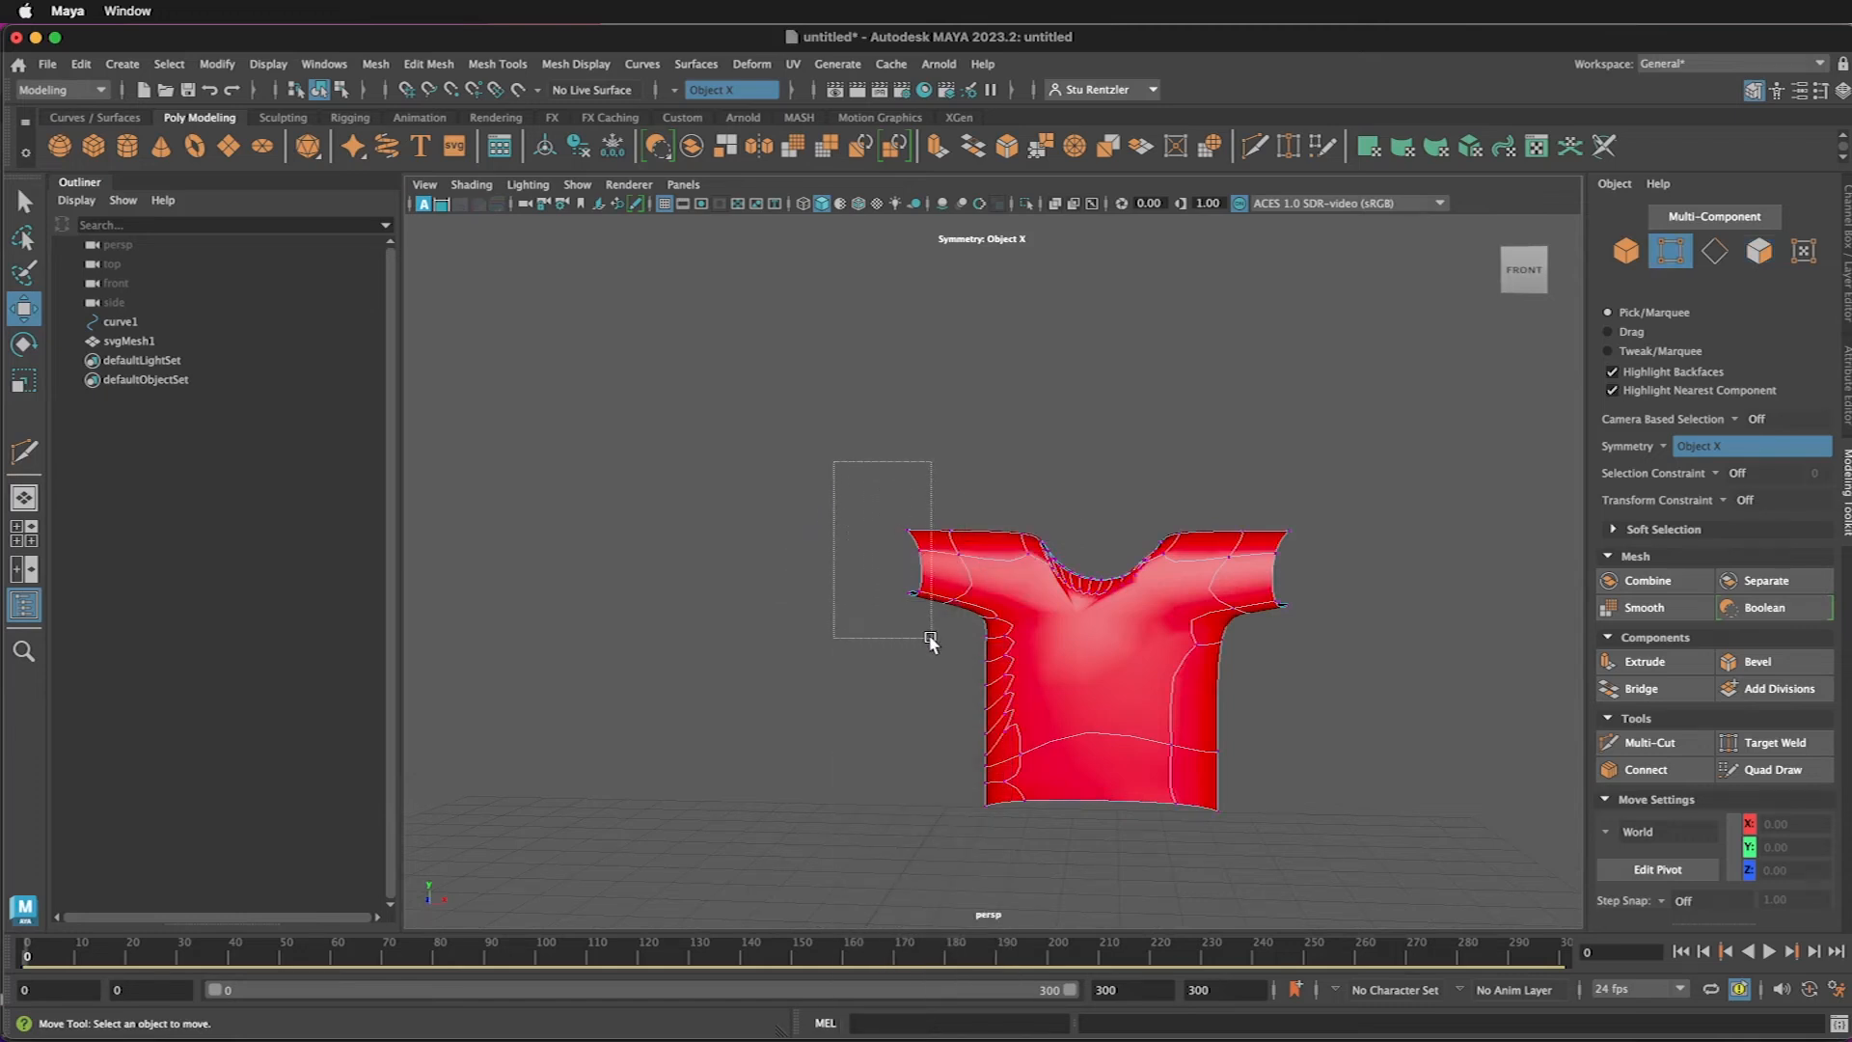
drag(930, 637, 930, 637)
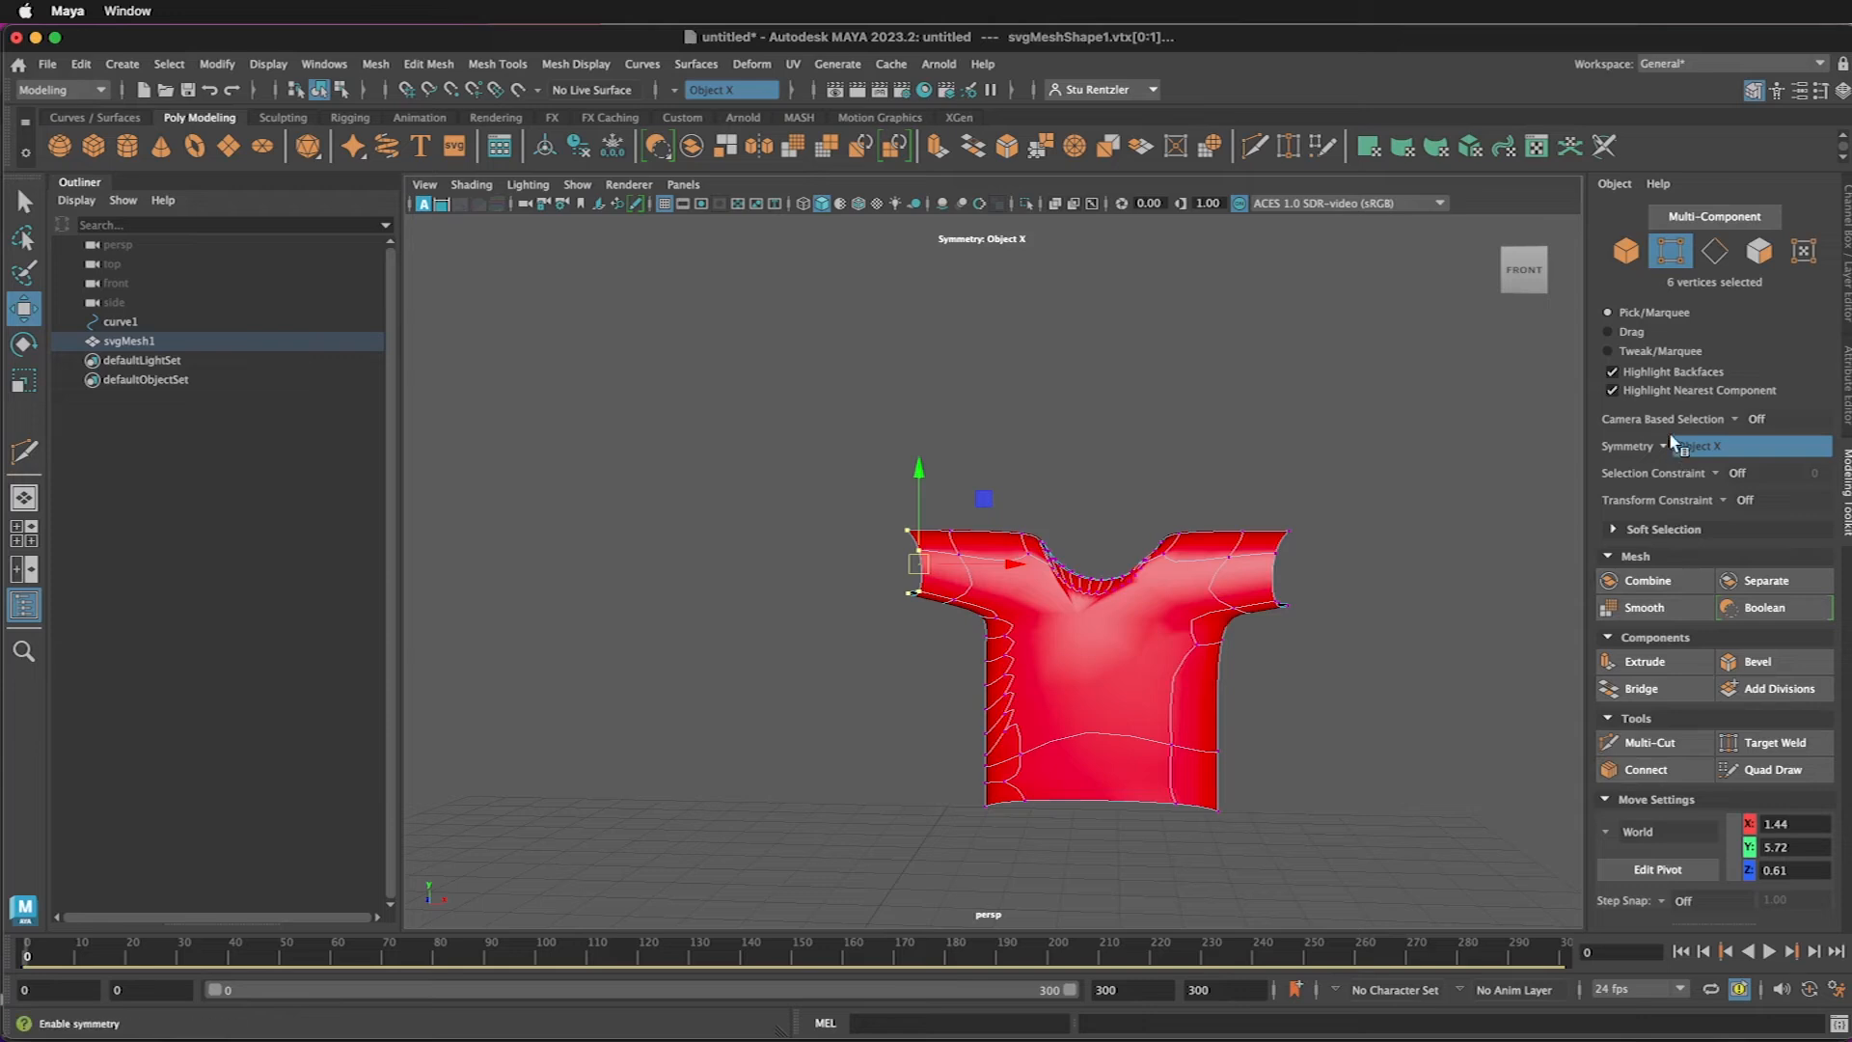
click(1394, 617)
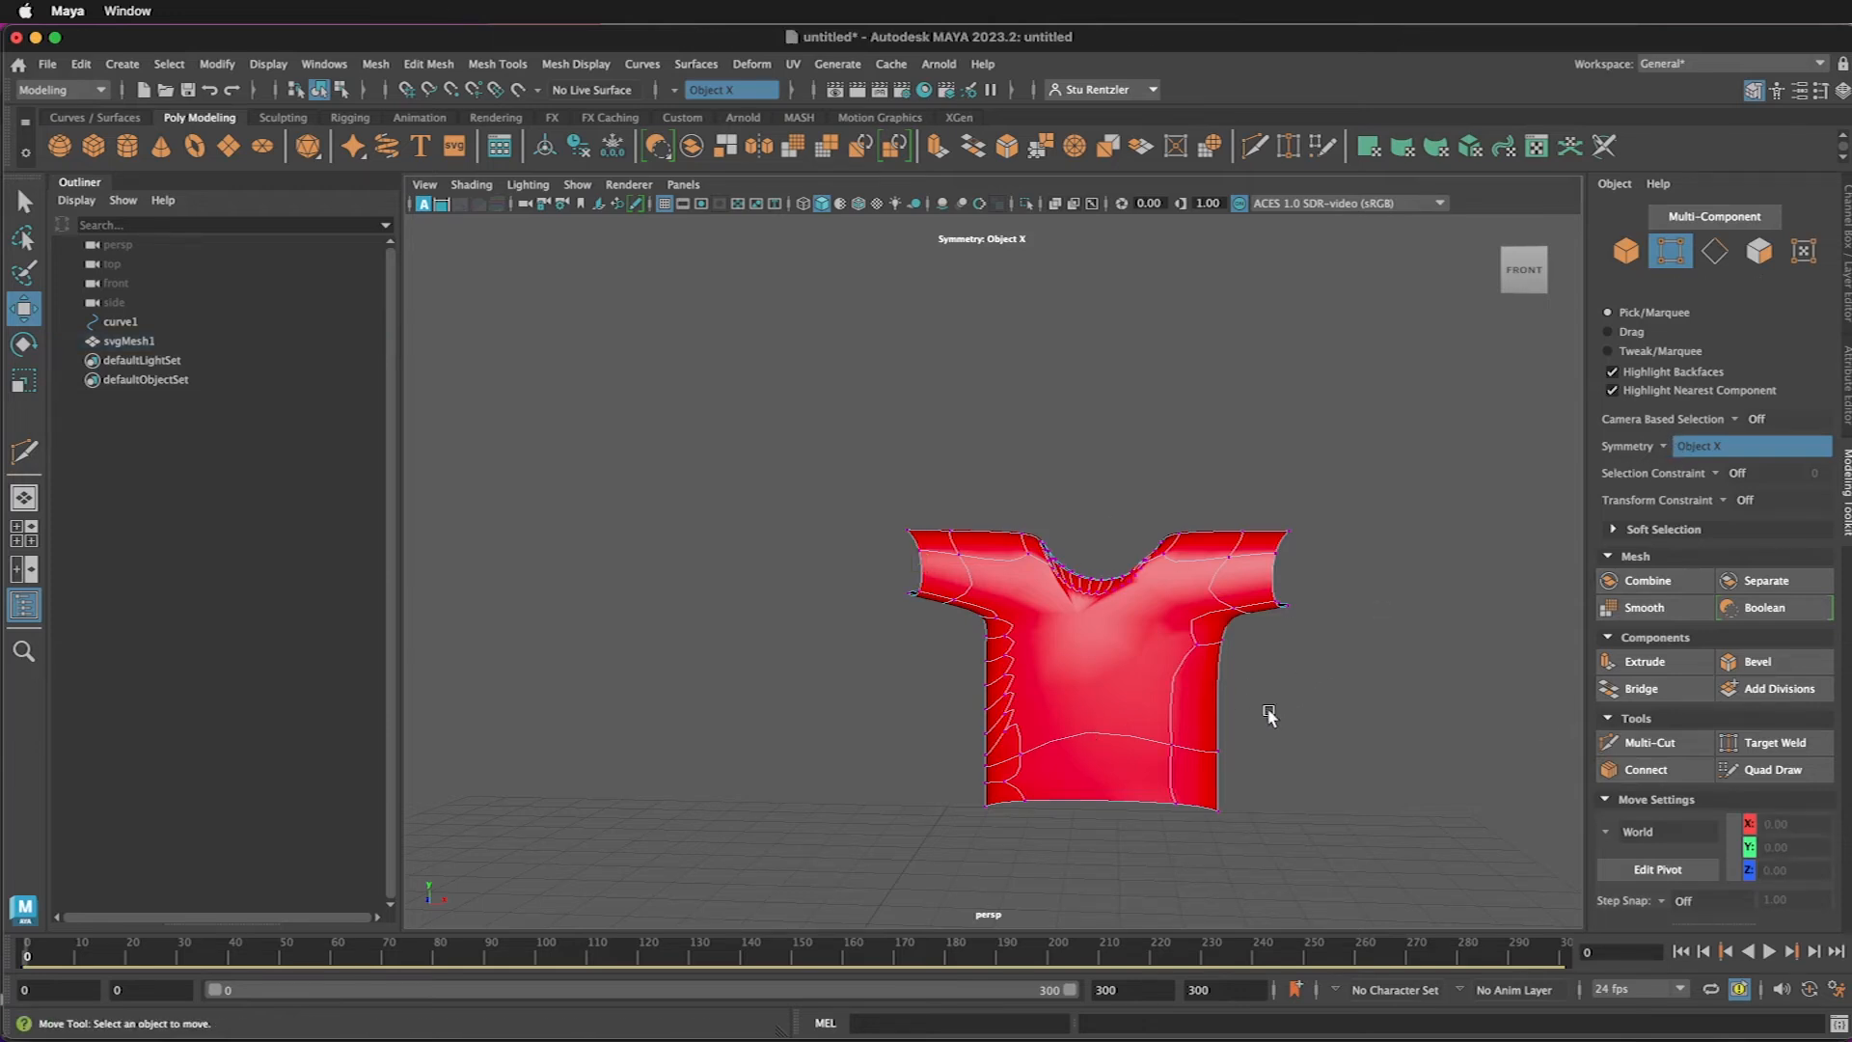
mouse_move(974, 682)
alt+mouse_down()
mouse_move(1004, 686)
mouse_move(983, 682)
alt+mouse_up()
drag(890, 493, 963, 615)
click(24, 382)
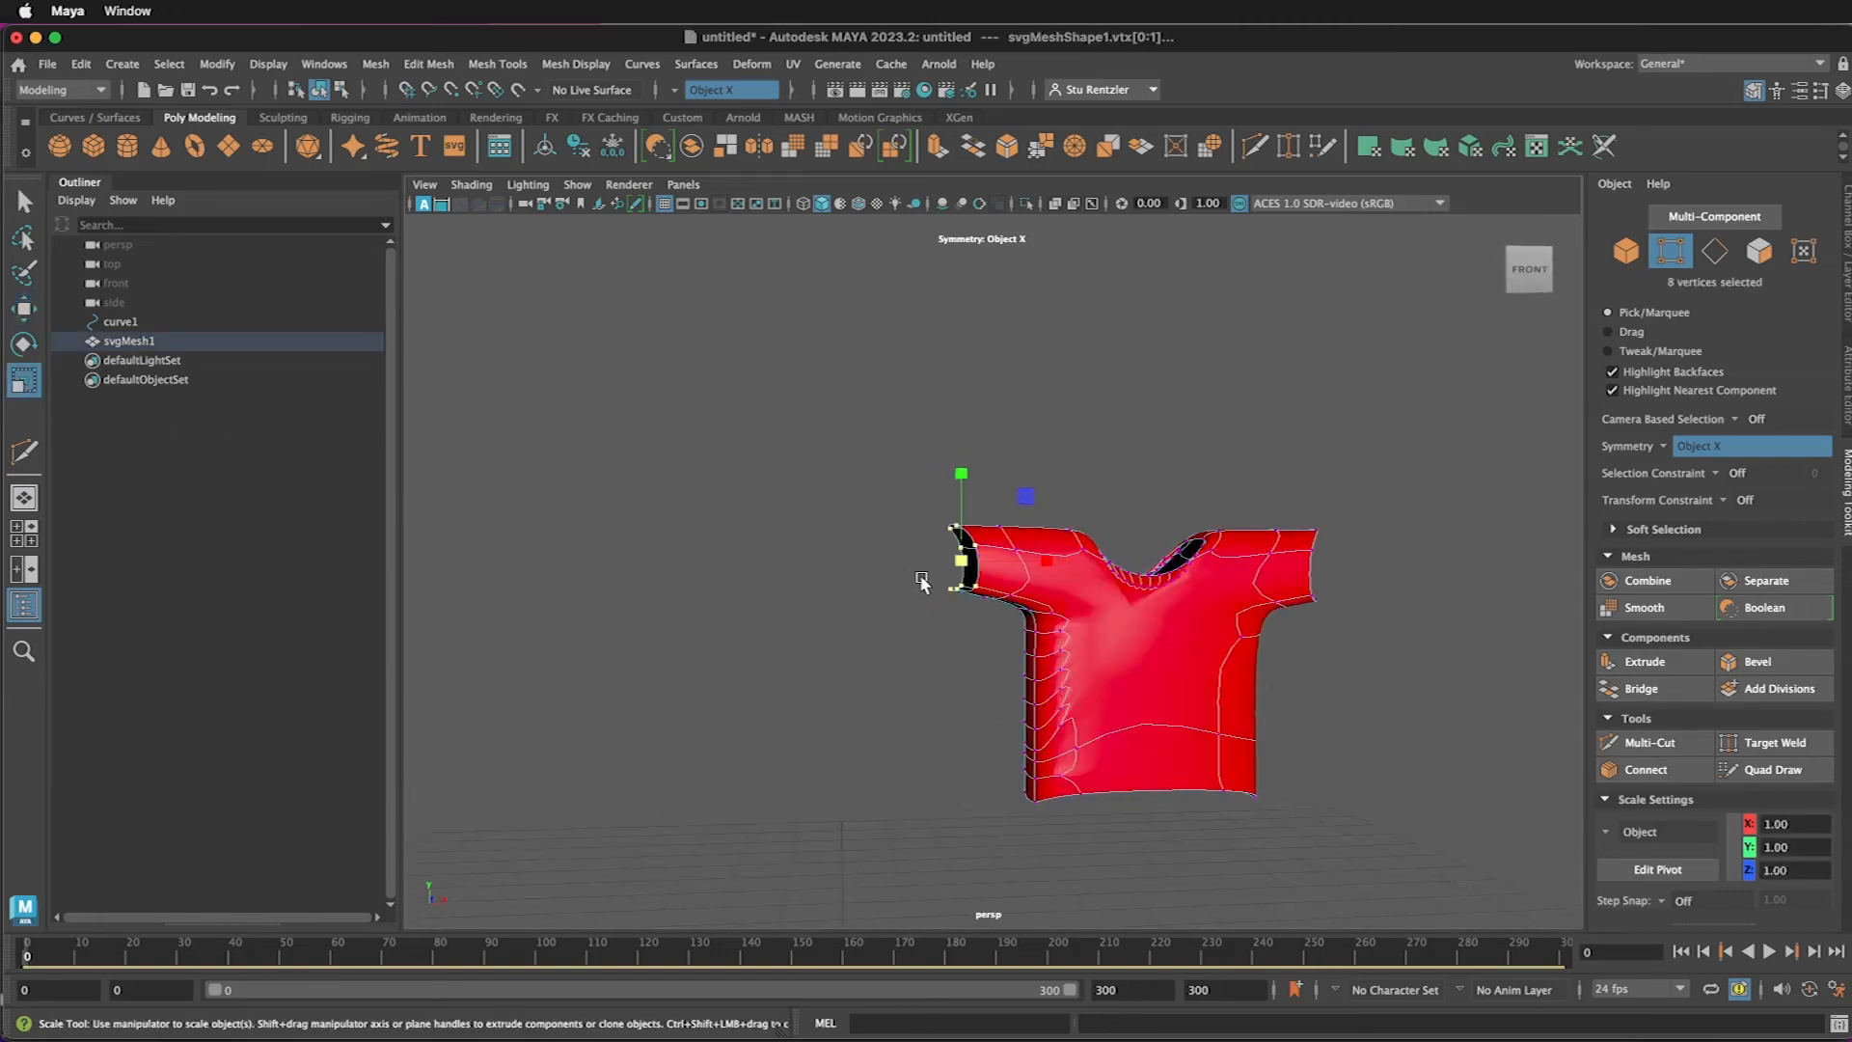
alt+drag(910, 580, 885, 576)
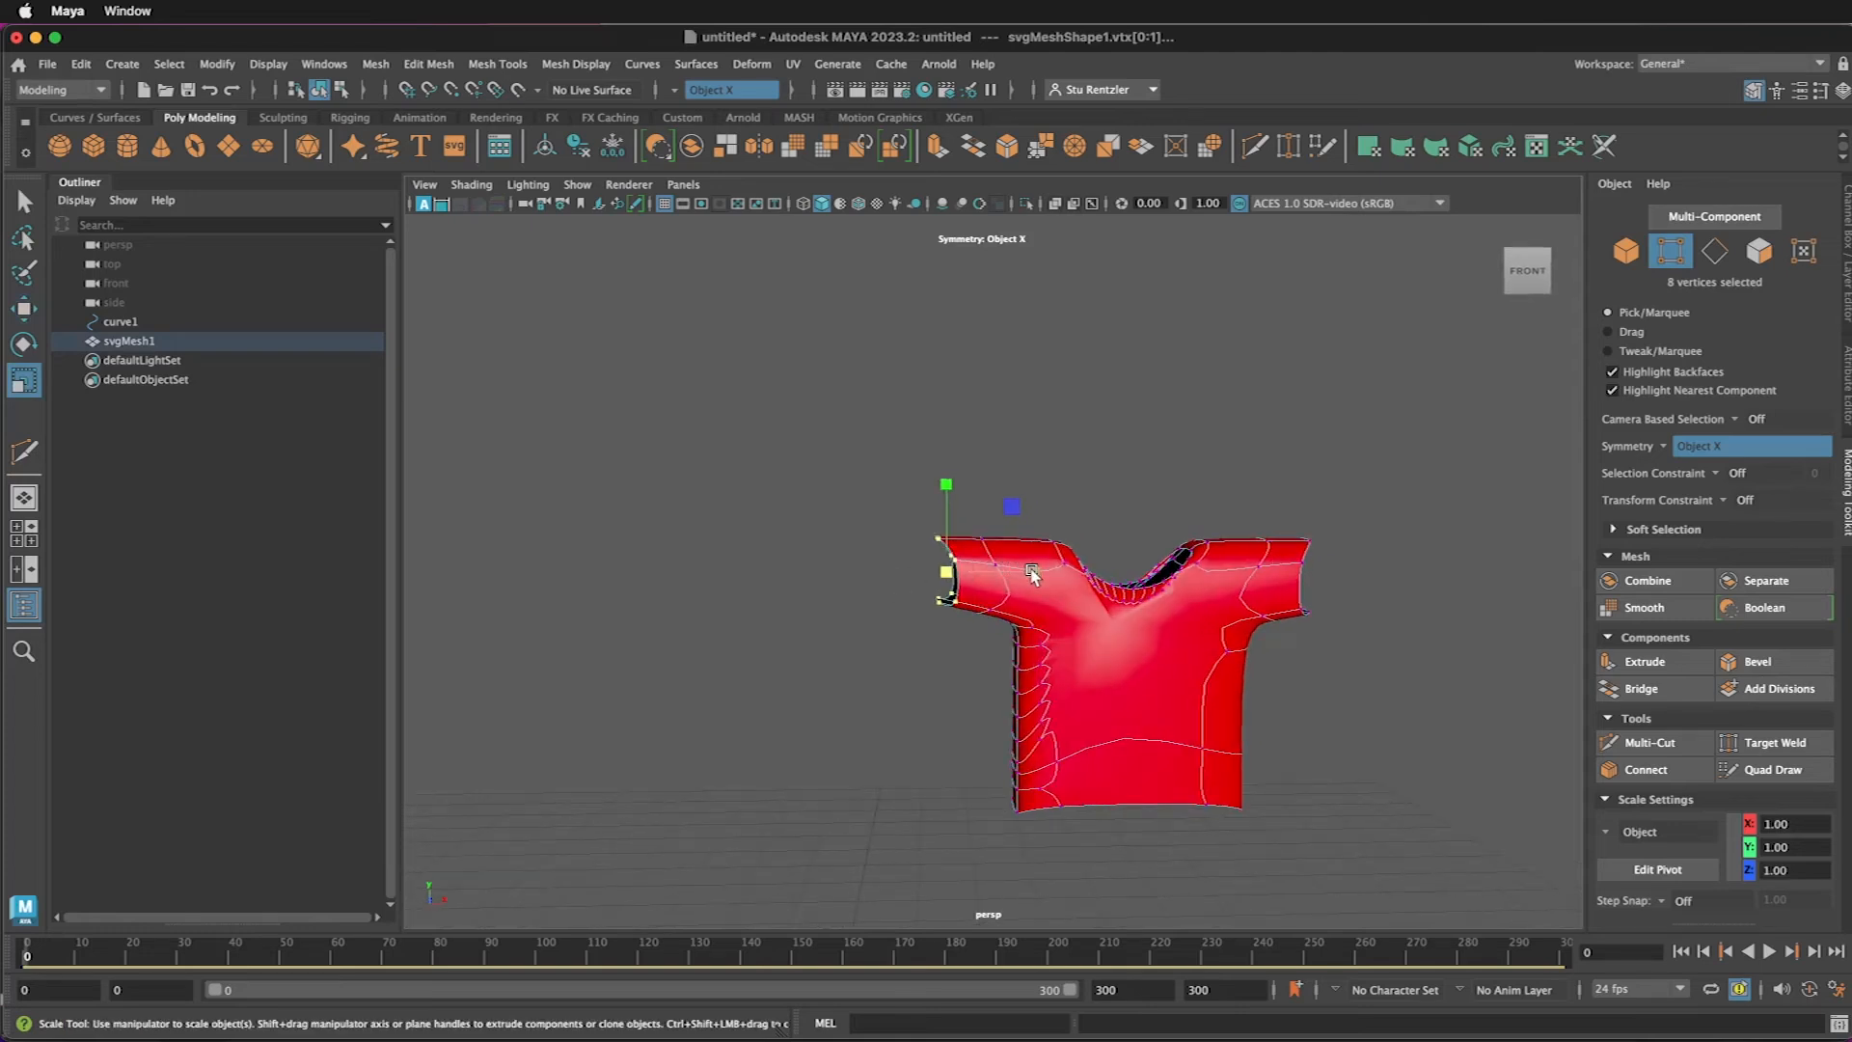
middle_drag(1031, 575, 1032, 575)
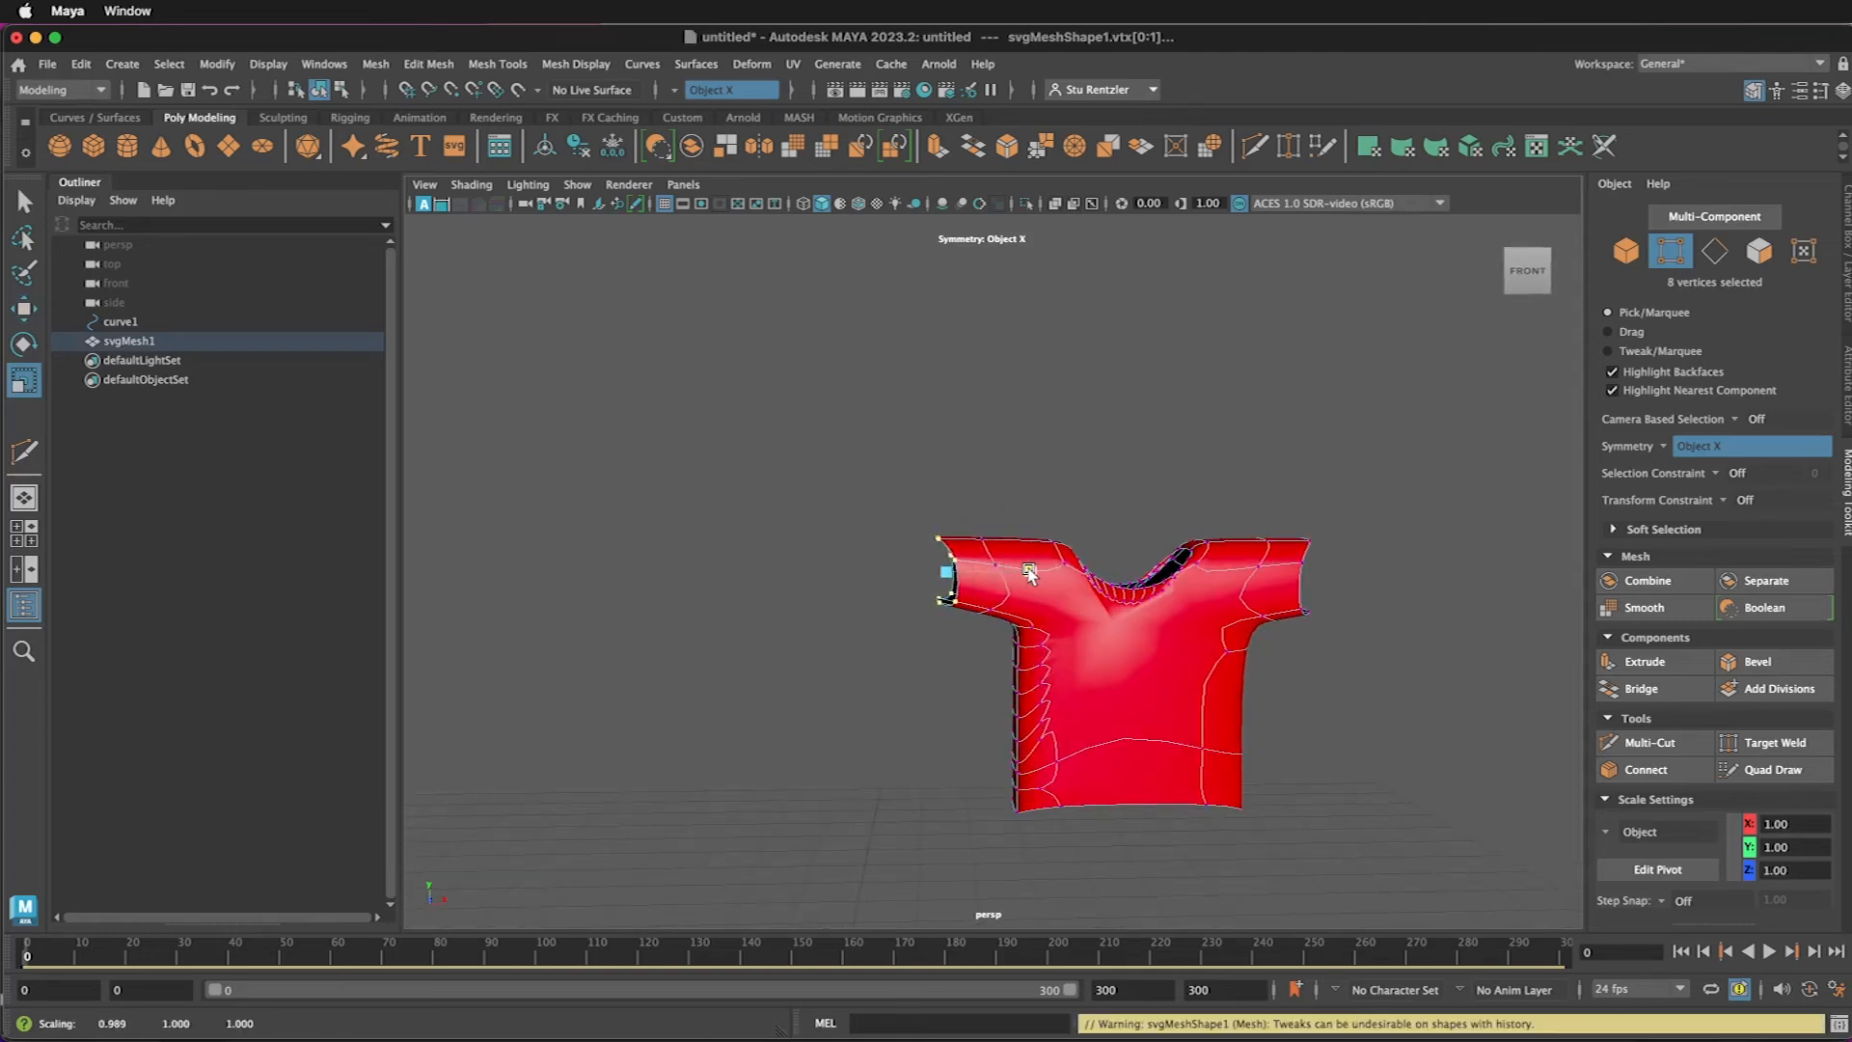
middle_drag(991, 571, 1007, 577)
drag(866, 578, 866, 578)
- Flatten the right sleeve opening by scaling its border vertices level along the X axis
mouse_move(1312, 661)
alt+mouse_down()
mouse_move(1293, 671)
mouse_move(1324, 650)
alt+mouse_up()
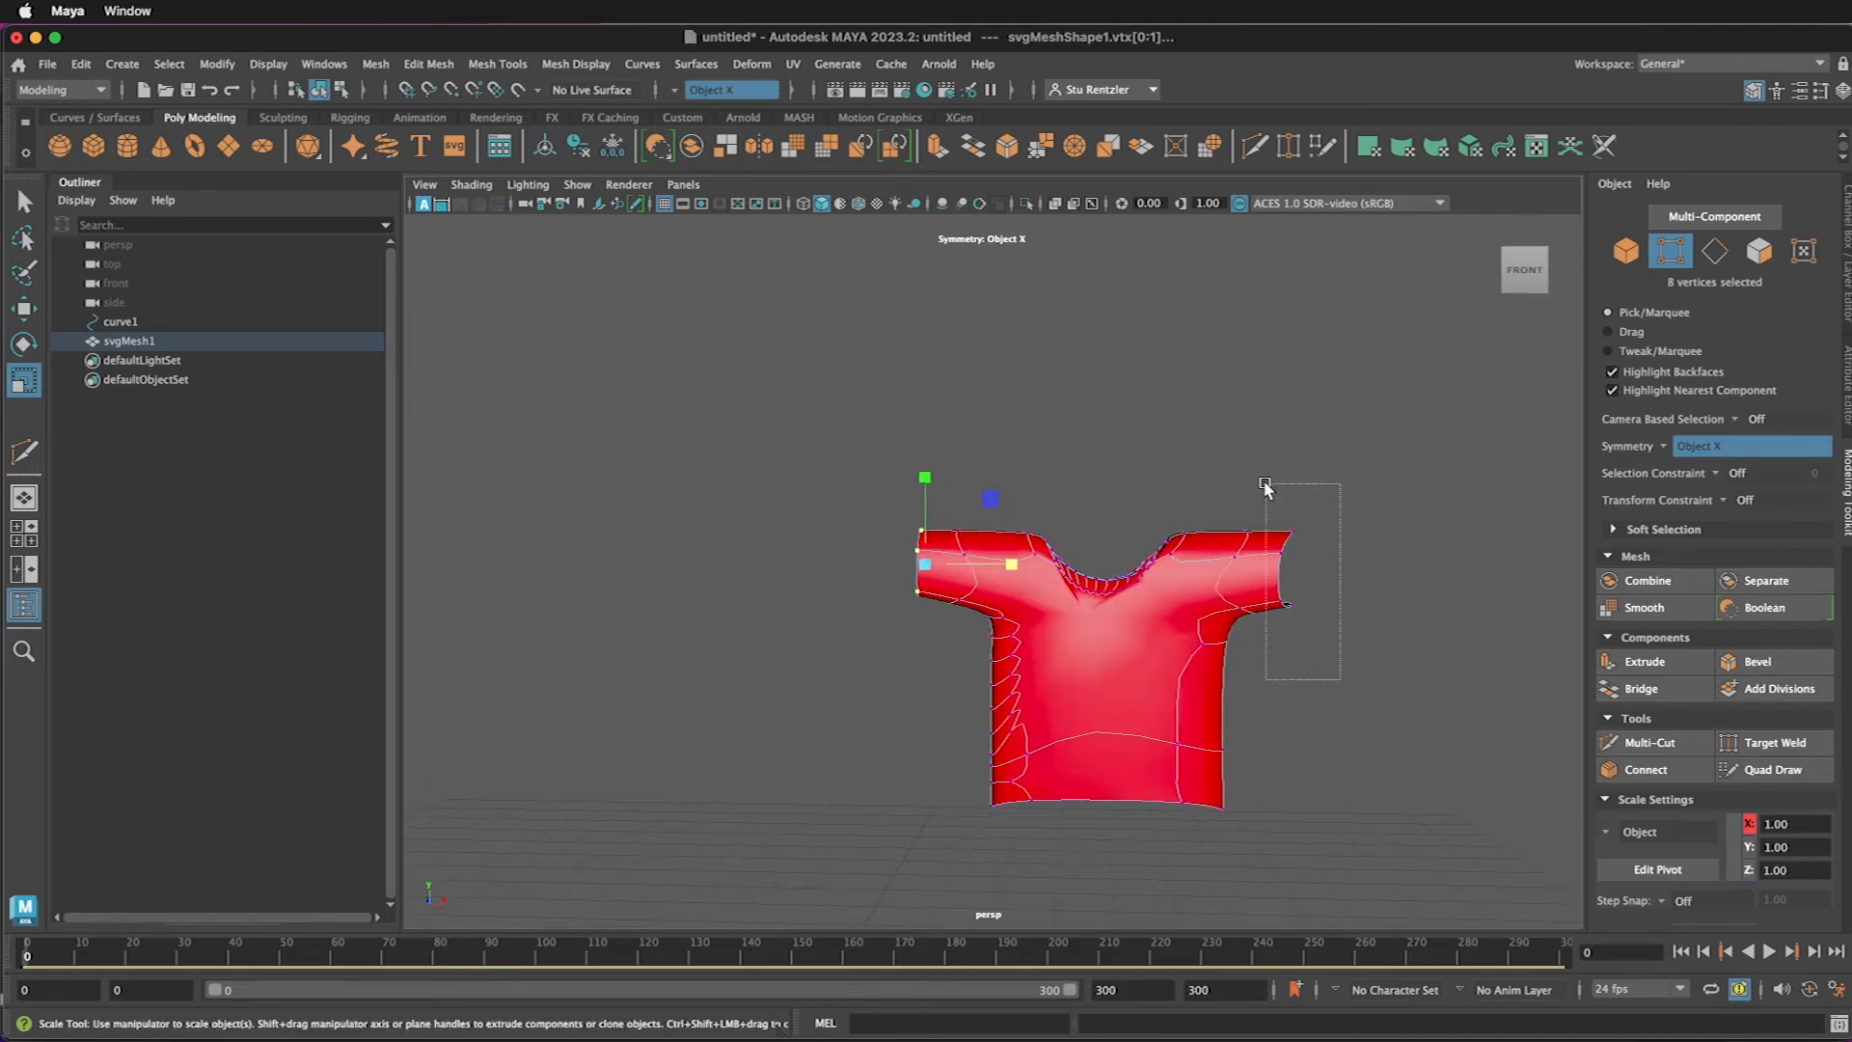
drag(1266, 484, 1267, 492)
alt+drag(1339, 584, 1100, 617)
drag(1359, 555, 1336, 631)
- Select the lower border vertices of both sleeve openings and move them down along the Y axis
alt+drag(957, 689, 989, 687)
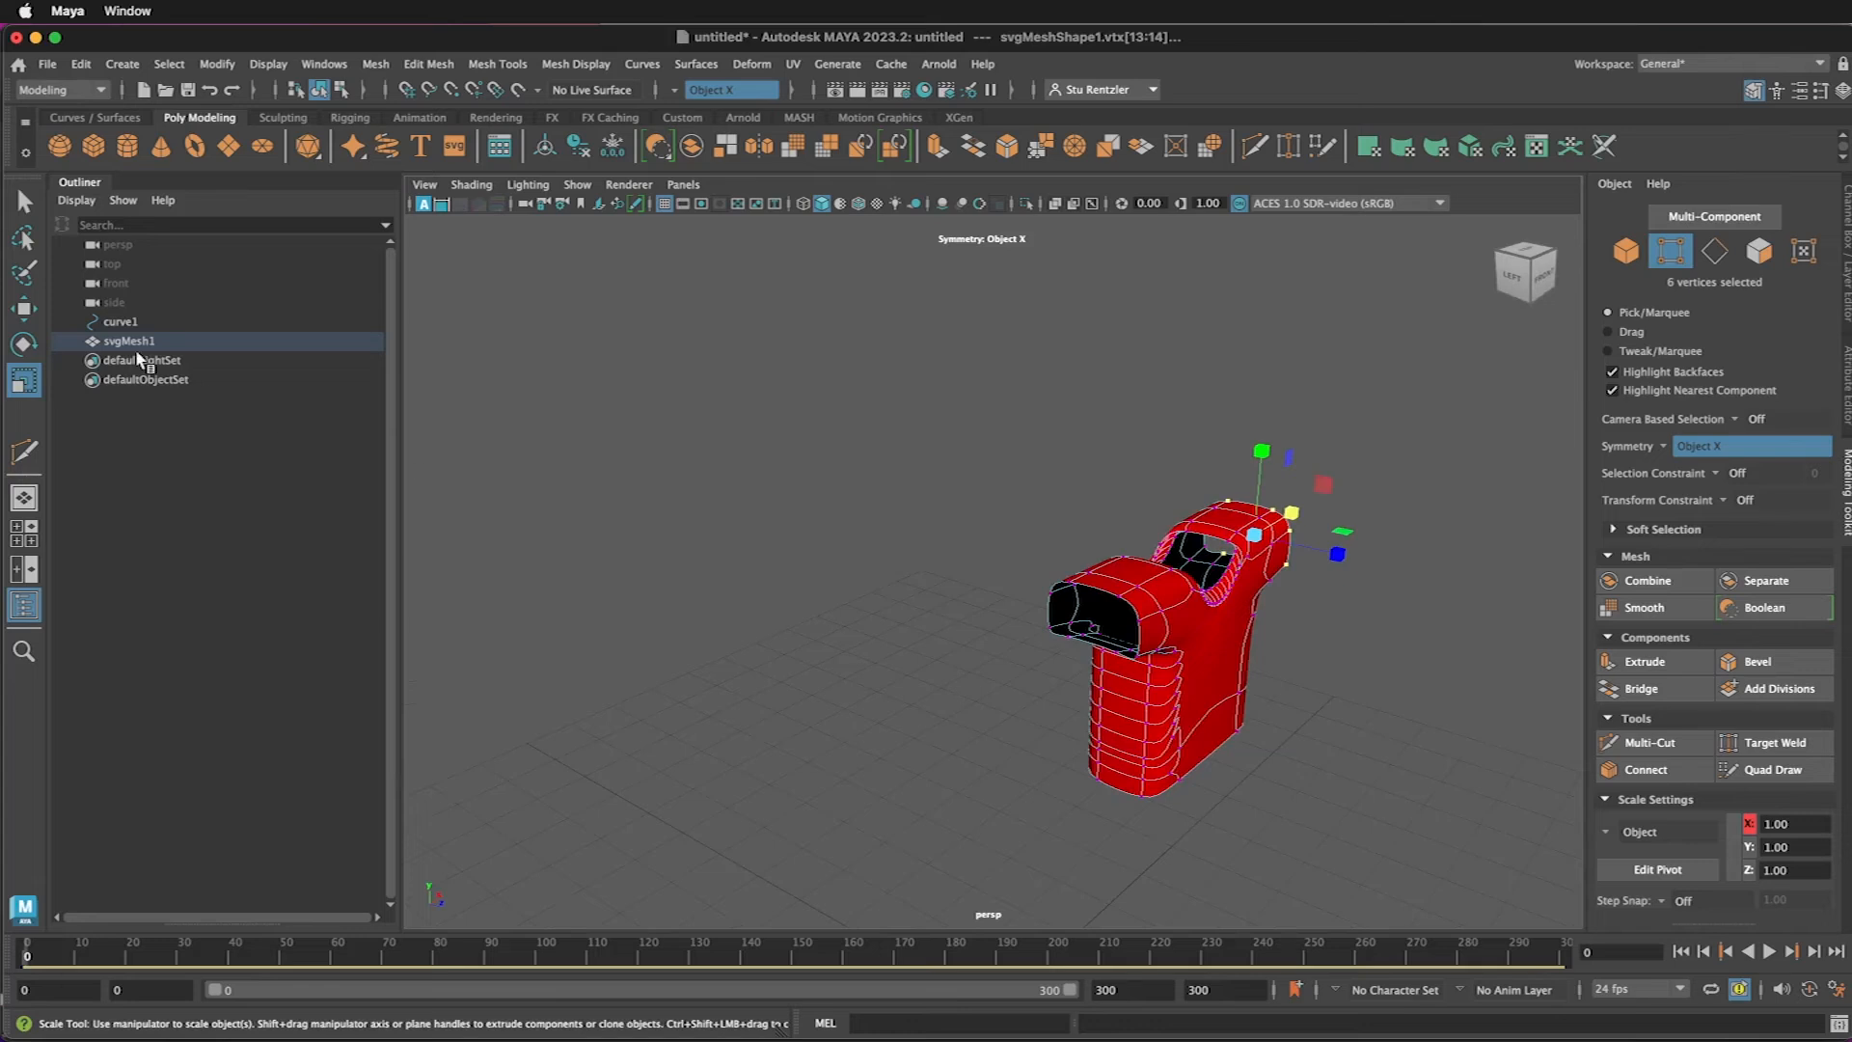
click(26, 311)
scroll(1040, 695, up, 5)
mouse_move(1051, 703)
alt+mouse_down()
mouse_move(1038, 711)
mouse_move(1061, 708)
alt+mouse_up()
click(1089, 700)
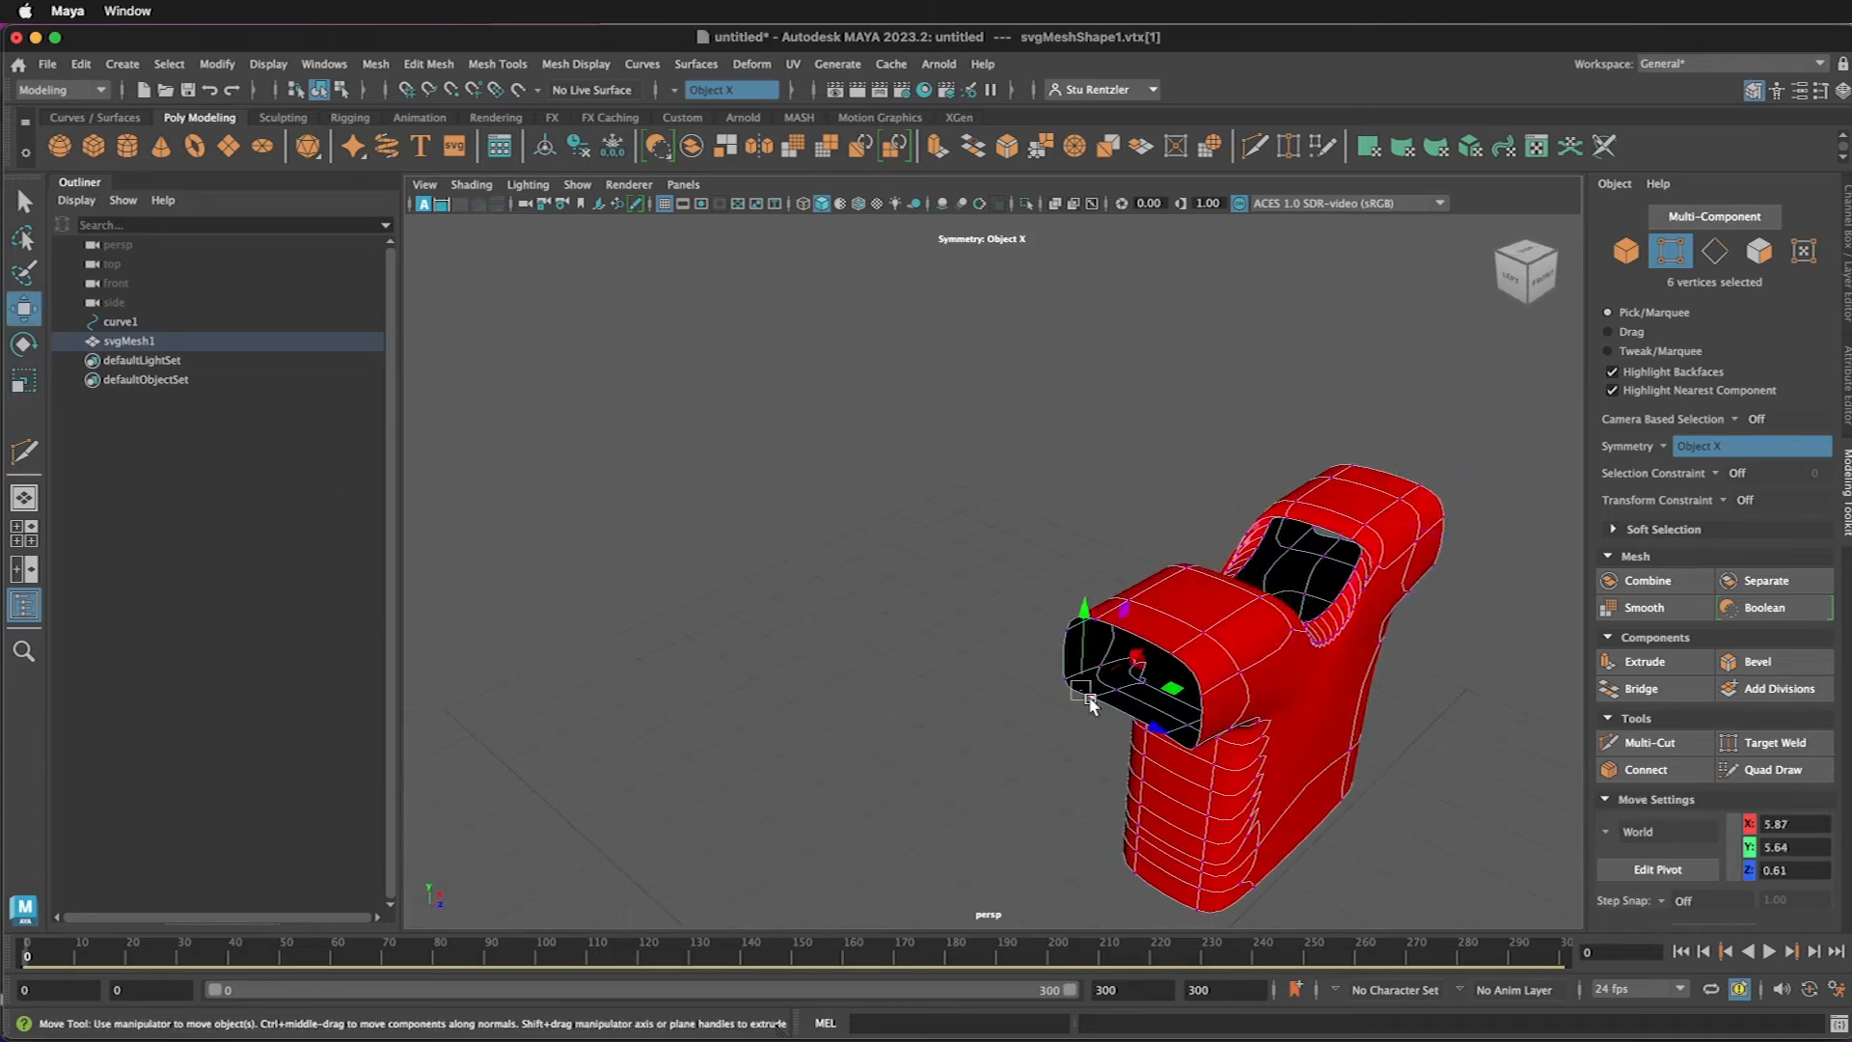
alt+drag(1151, 746, 1003, 733)
click(1033, 827)
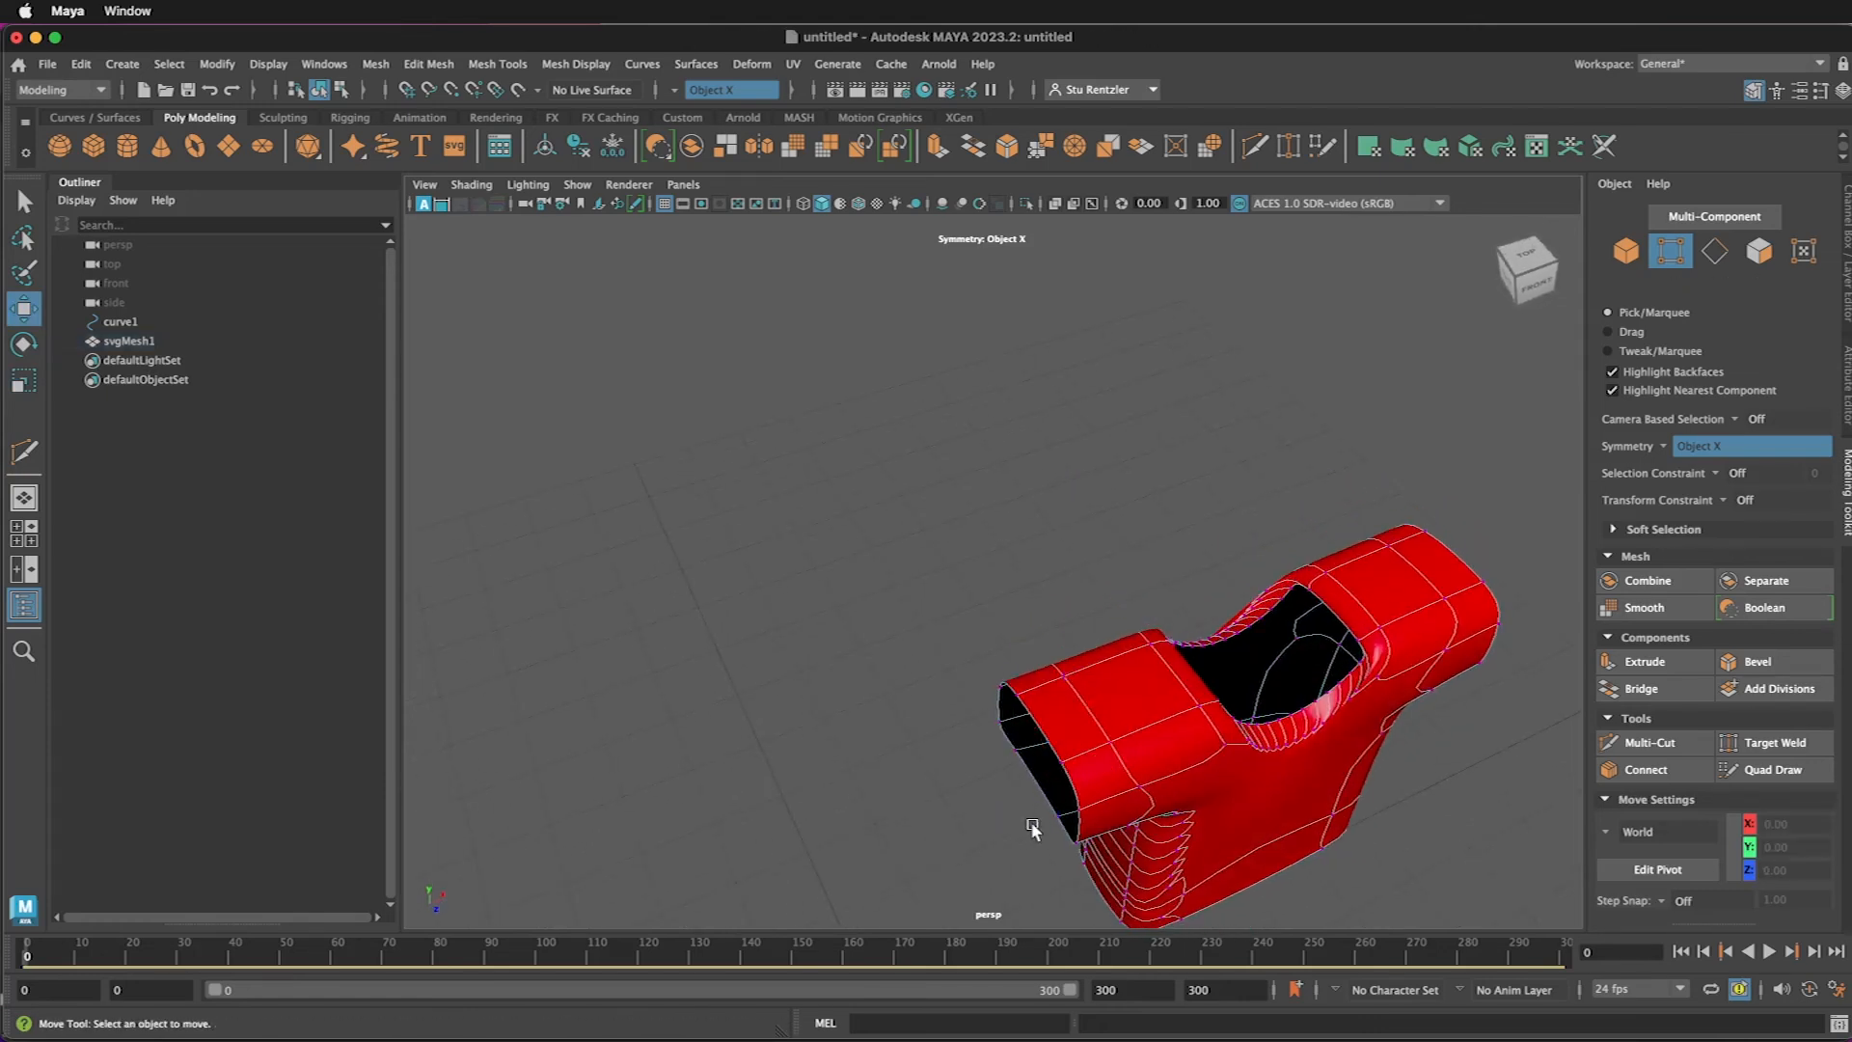
click(1055, 819)
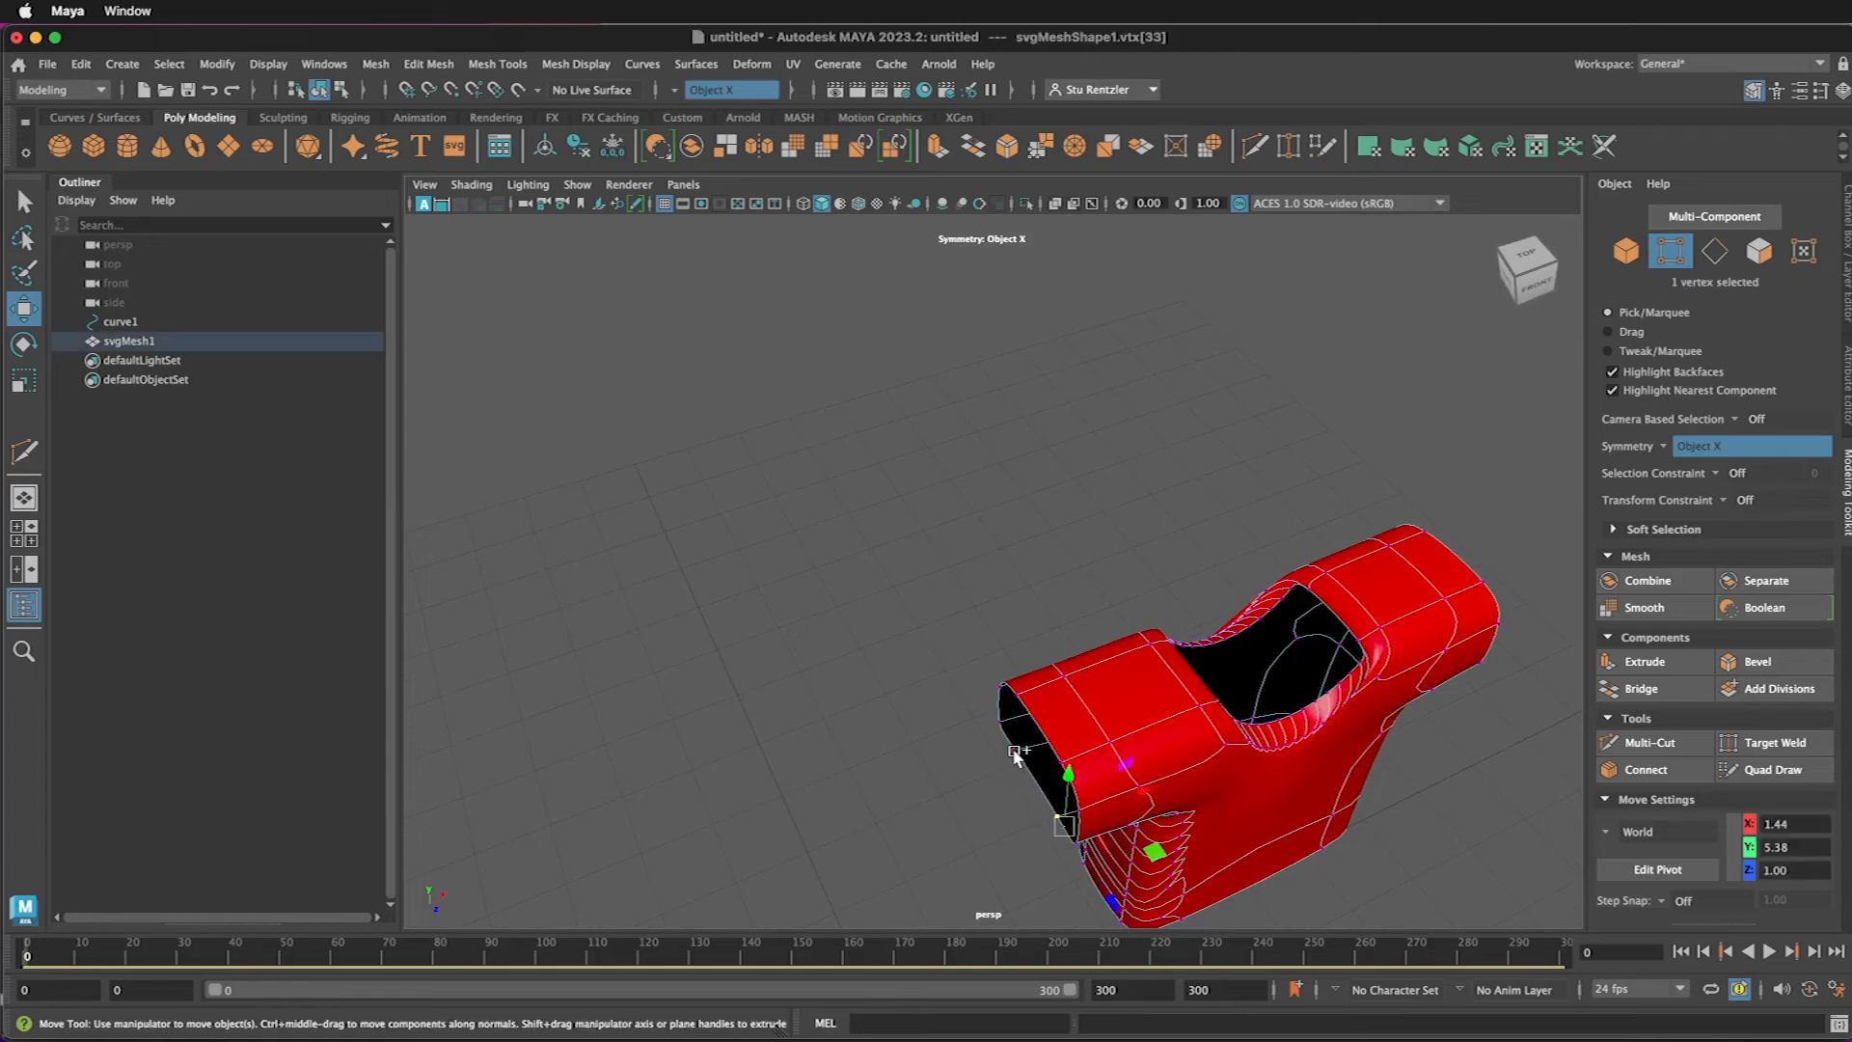
shift+click(1014, 750)
alt+drag(1268, 835, 1139, 741)
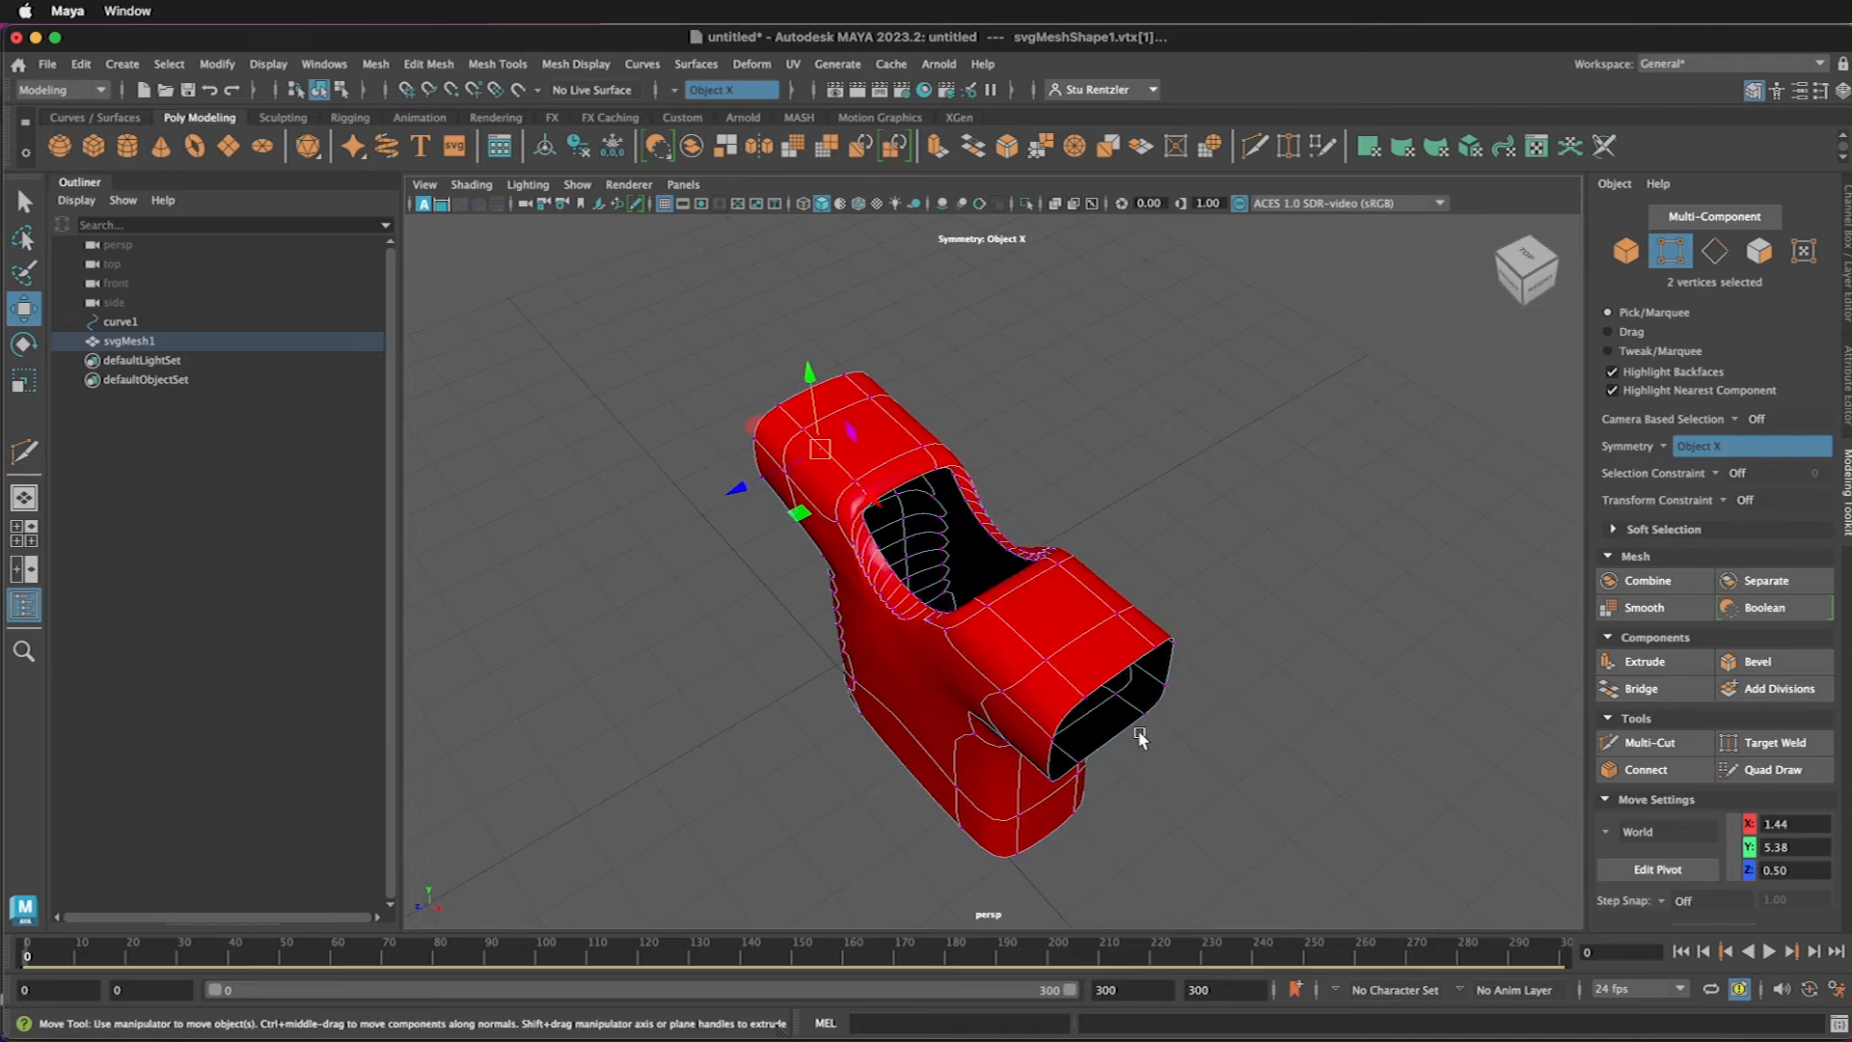
shift+click(1148, 719)
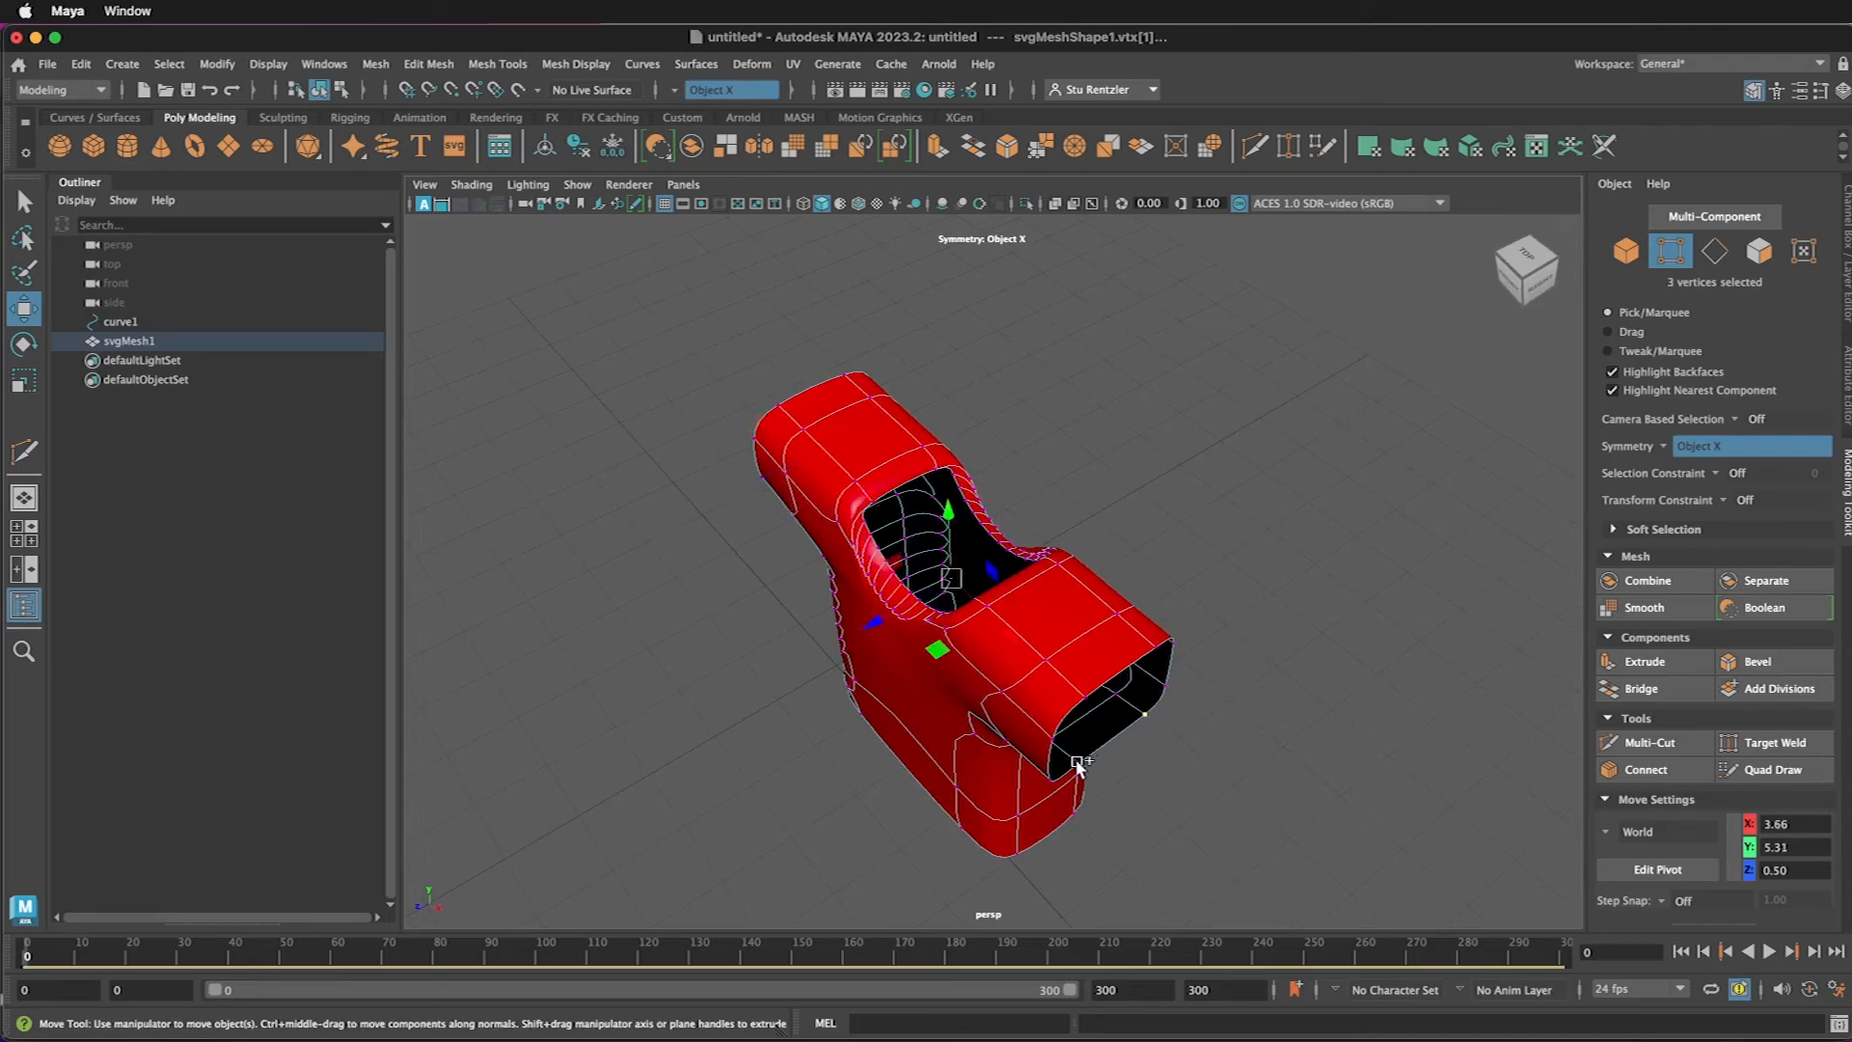
mouse_move(1178, 839)
alt+mouse_down()
mouse_move(1009, 790)
mouse_move(1231, 810)
mouse_move(1197, 812)
alt+mouse_up()
drag(1011, 433, 1011, 468)
- Select the whole T-shirt in object mode and compare its unsmoothed display with the smoothed one
alt+drag(1050, 529, 923, 642)
mouse_move(923, 642)
right_down()
mouse_move(911, 689)
mouse_move(897, 663)
right_up()
click(884, 639)
alt+drag(960, 677, 1165, 665)
click(984, 632)
right_drag(1165, 666, 1067, 640)
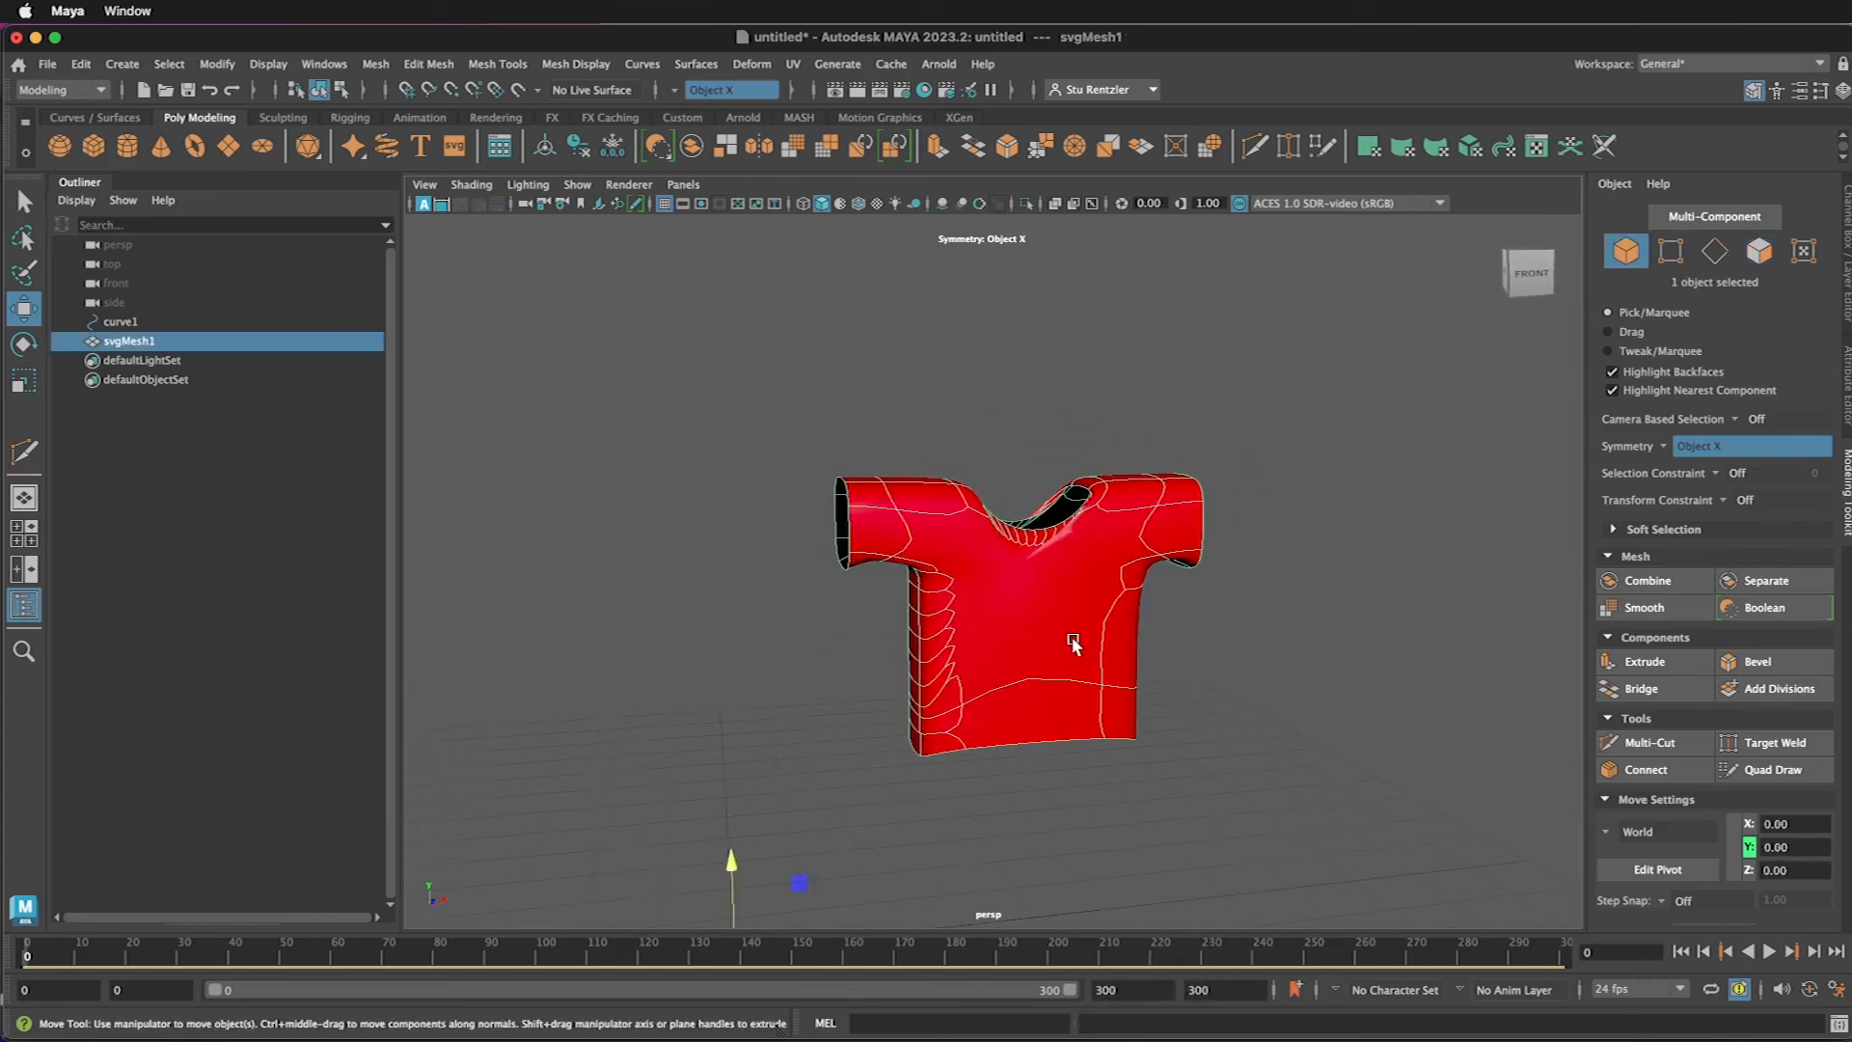
alt+drag(1067, 640, 1058, 645)
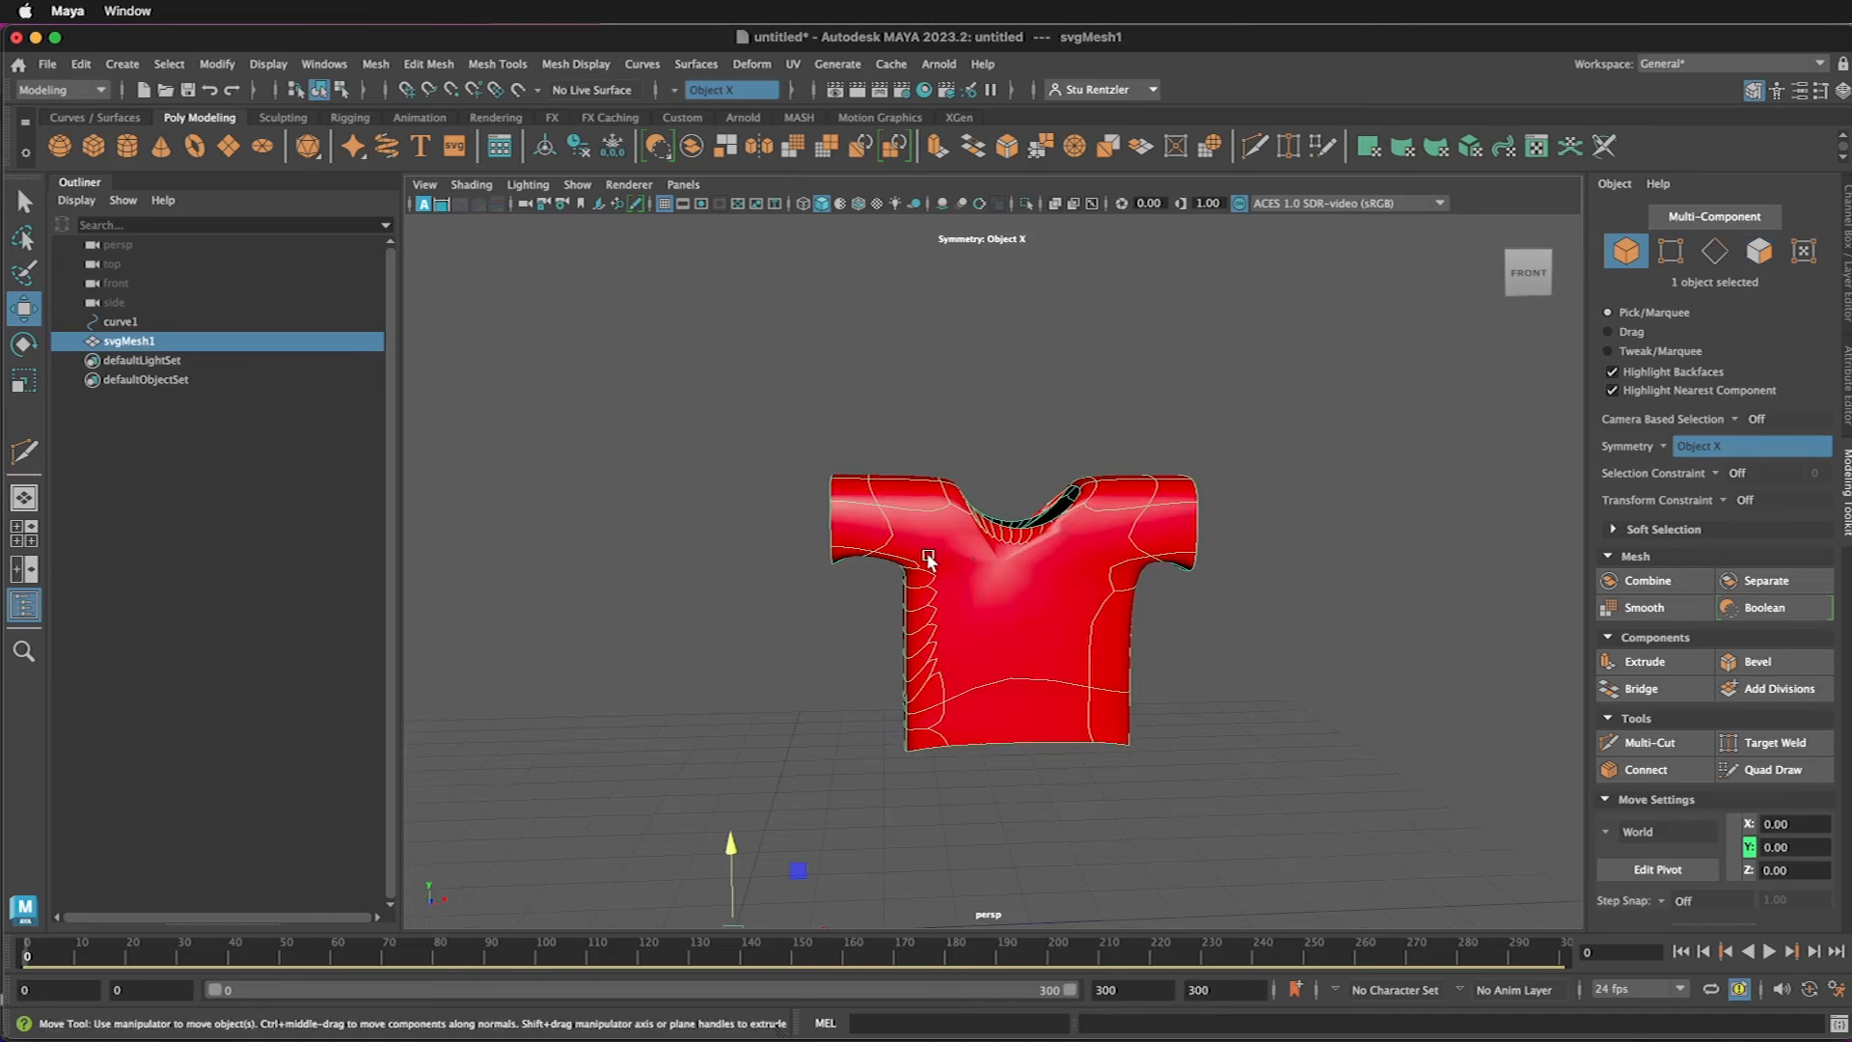
key(1)
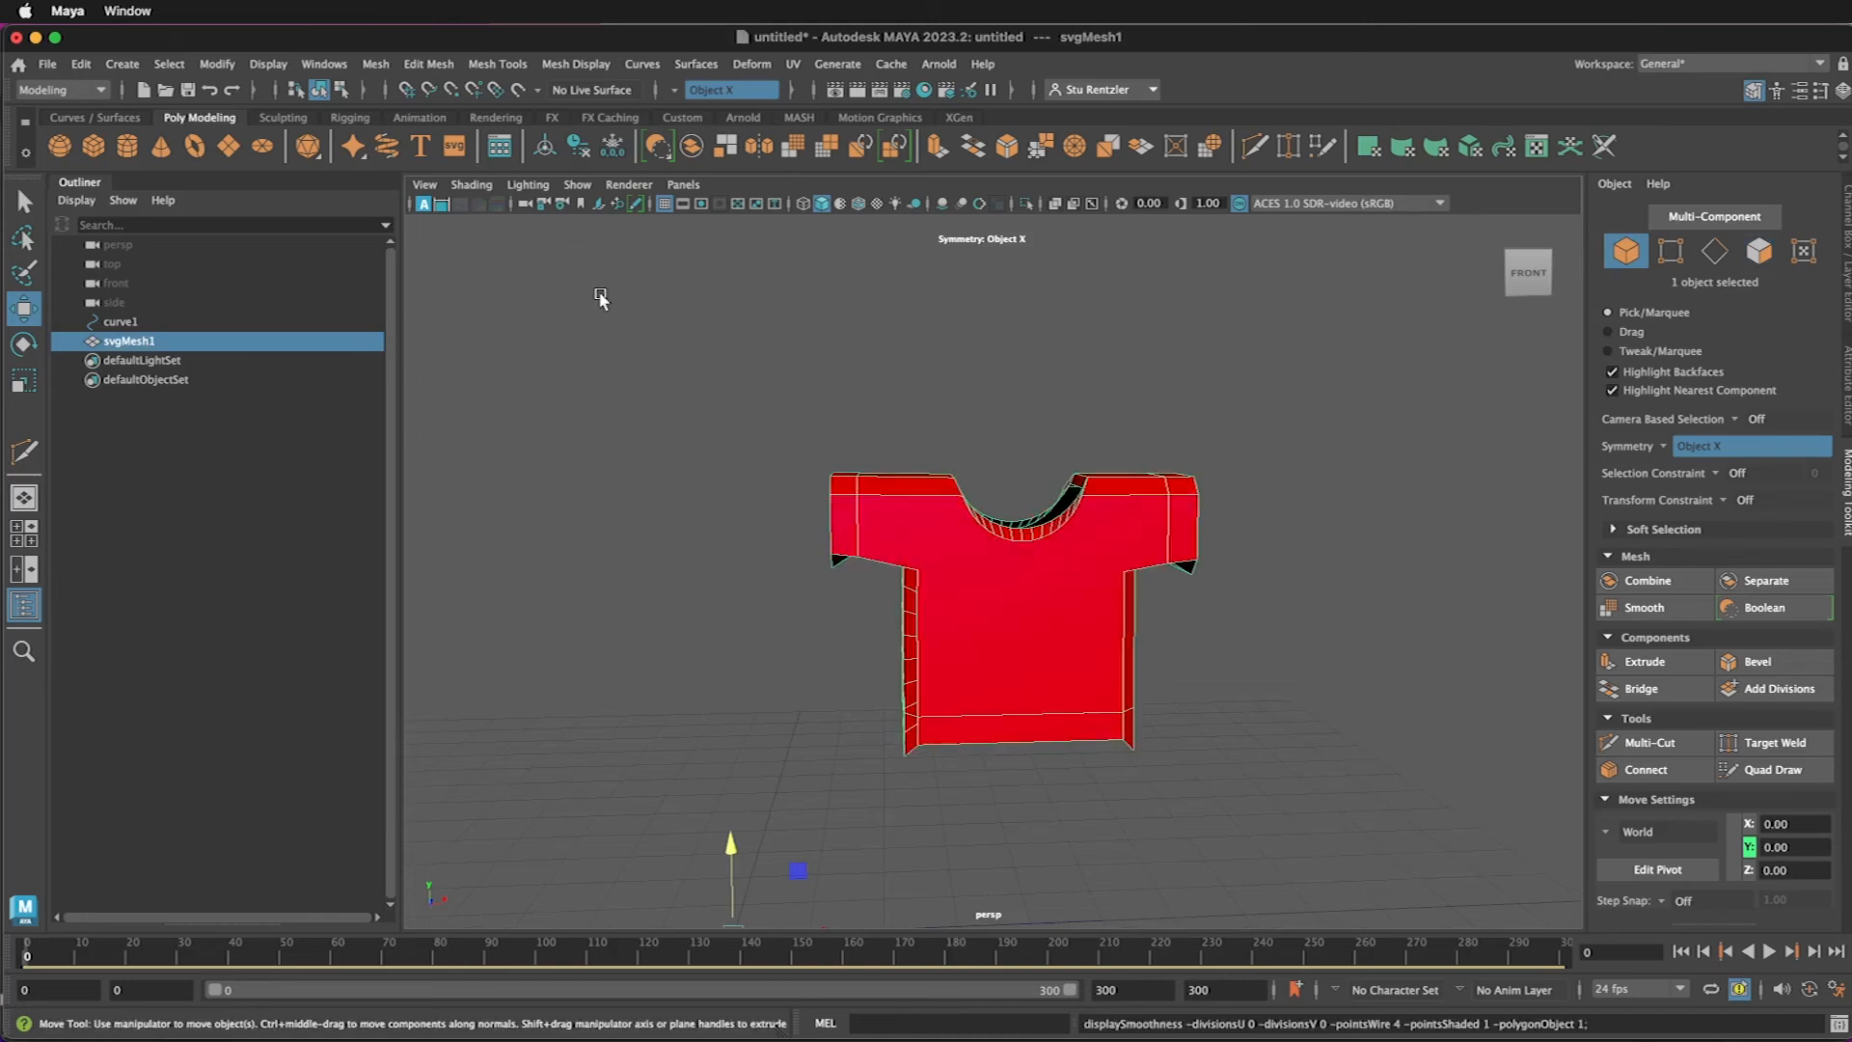
key(3)
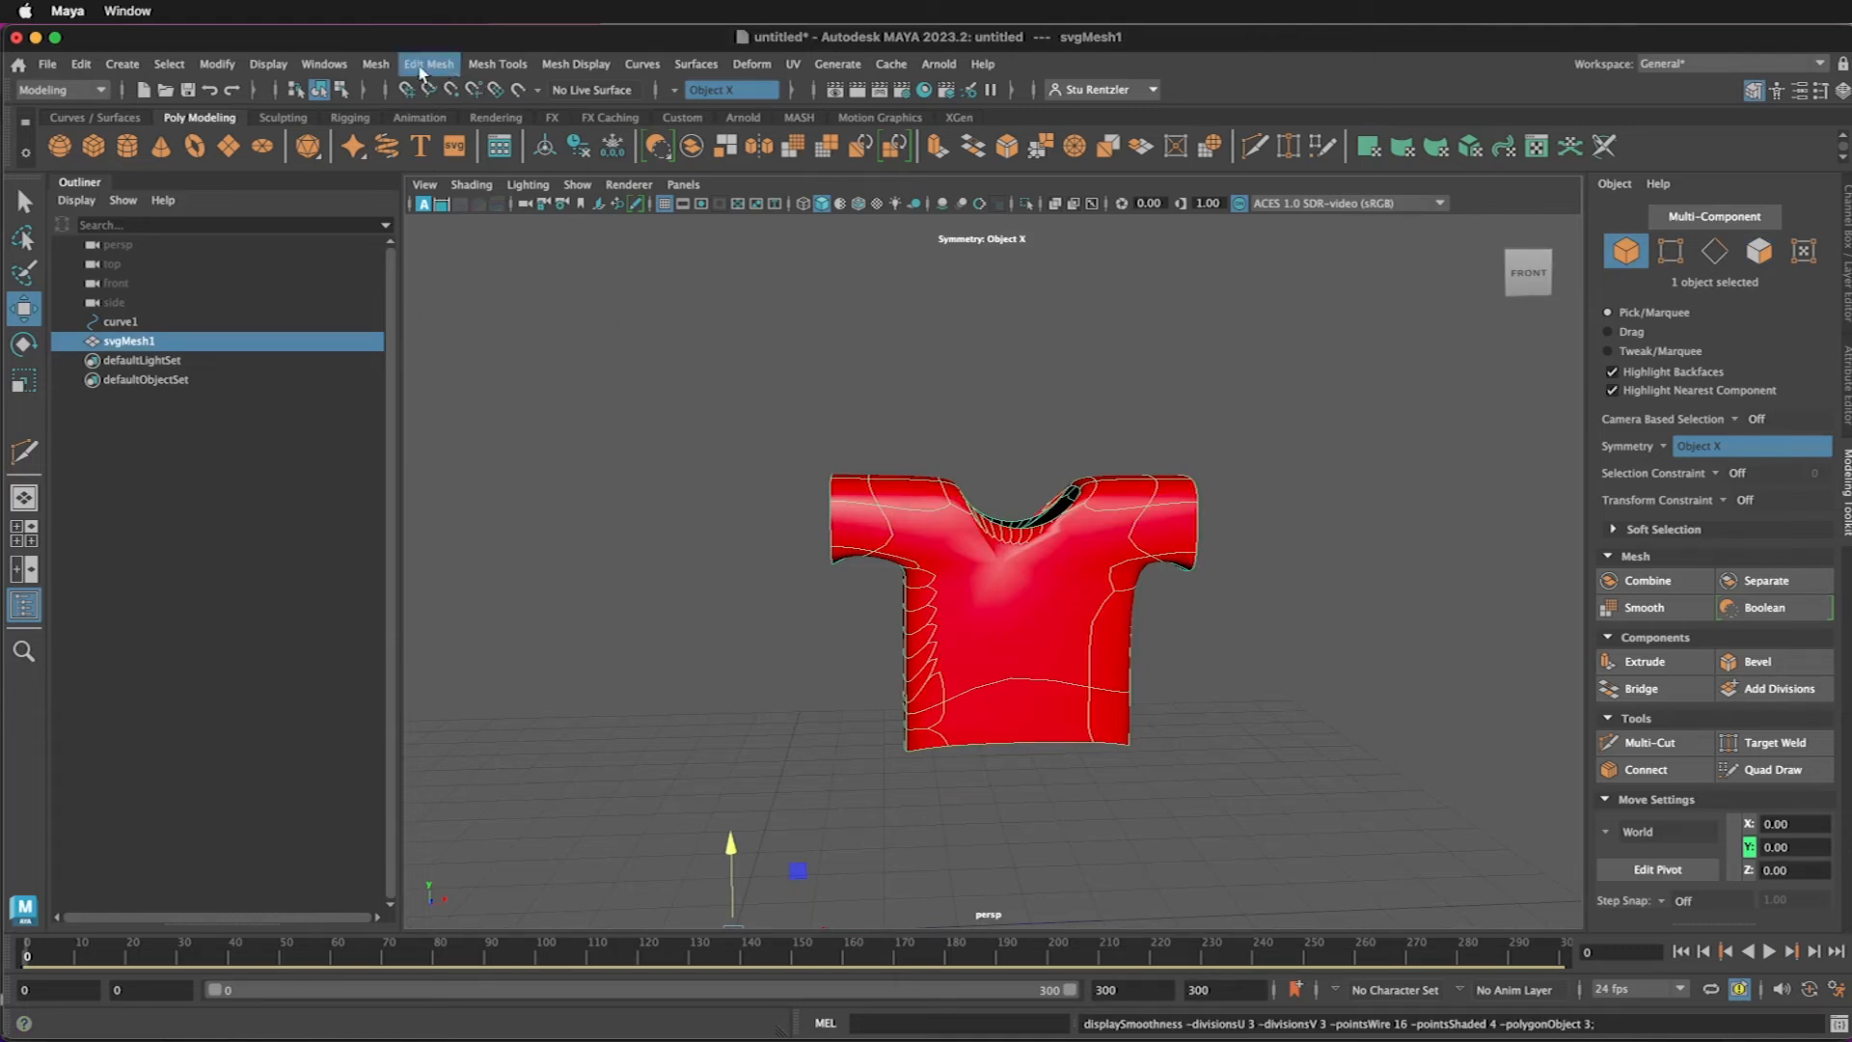
- Apply the Smooth operation to the T-shirt mesh with 1 division
click(376, 63)
click(411, 287)
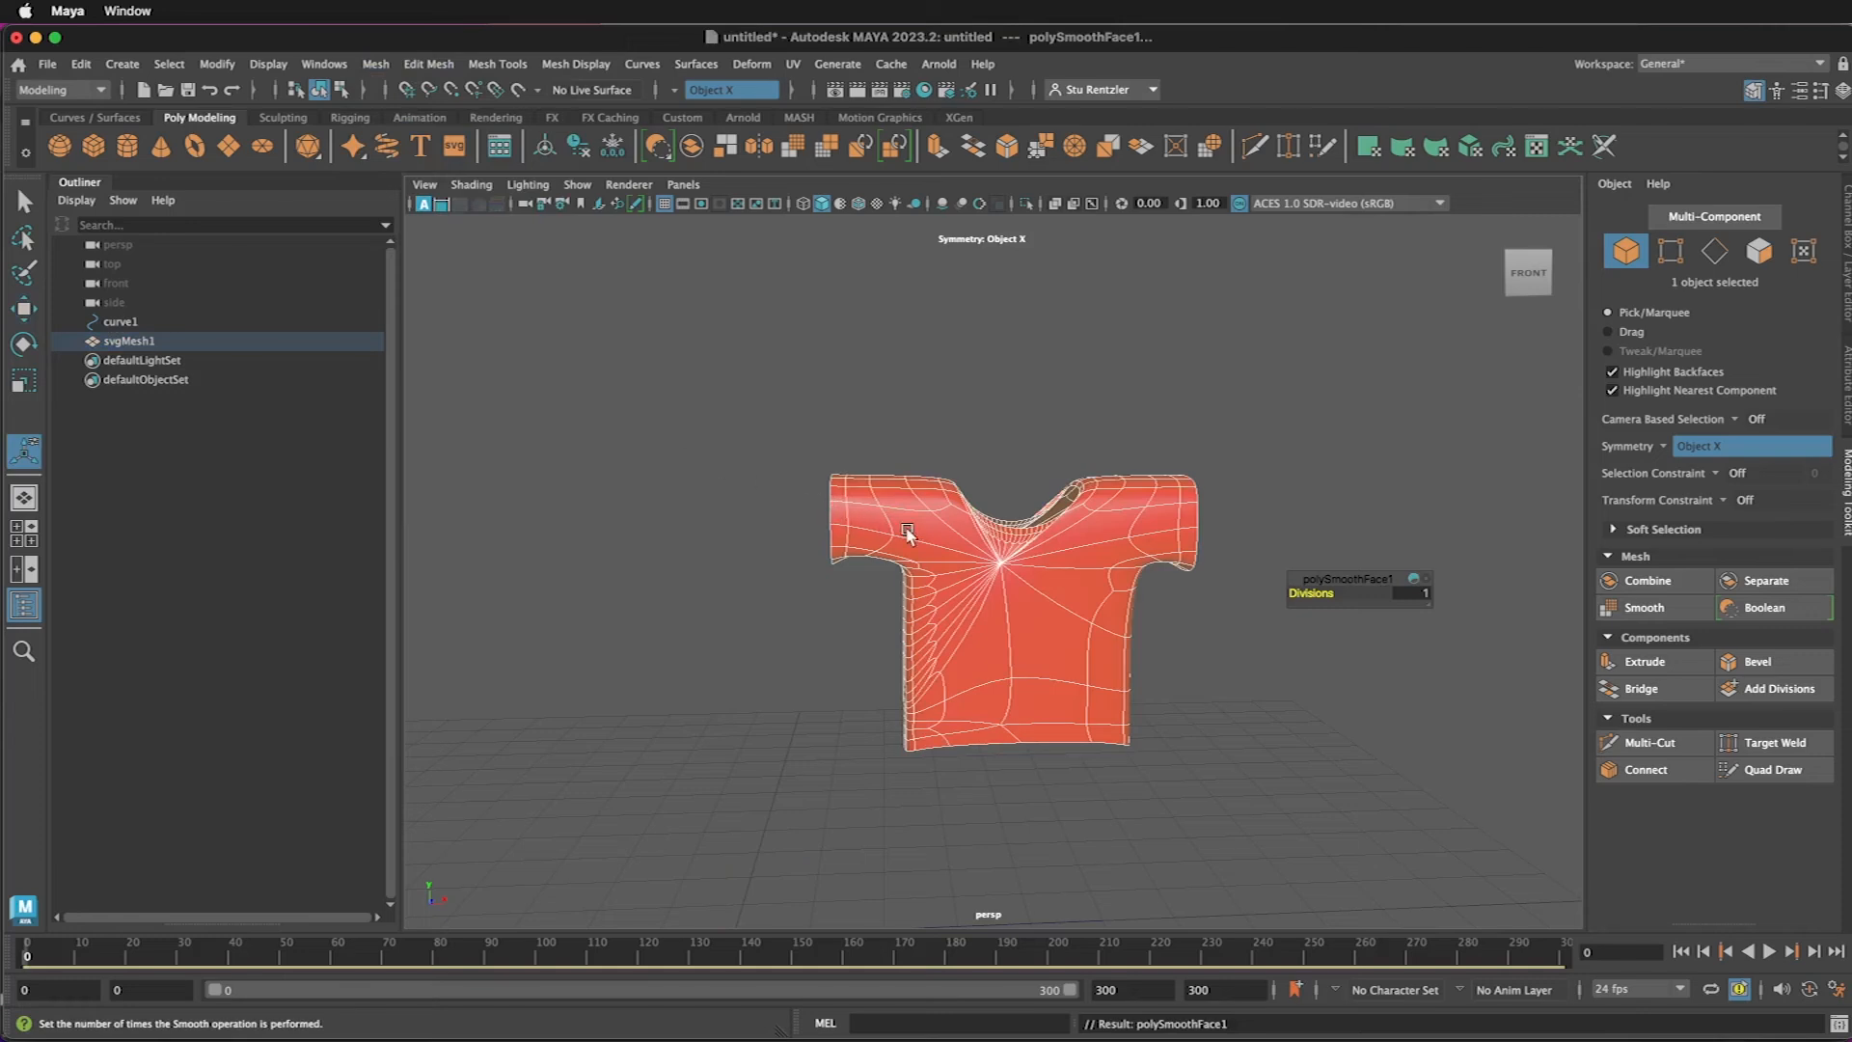
mouse_move(1087, 632)
alt+mouse_down()
mouse_move(1082, 671)
mouse_move(1081, 639)
alt+mouse_up()
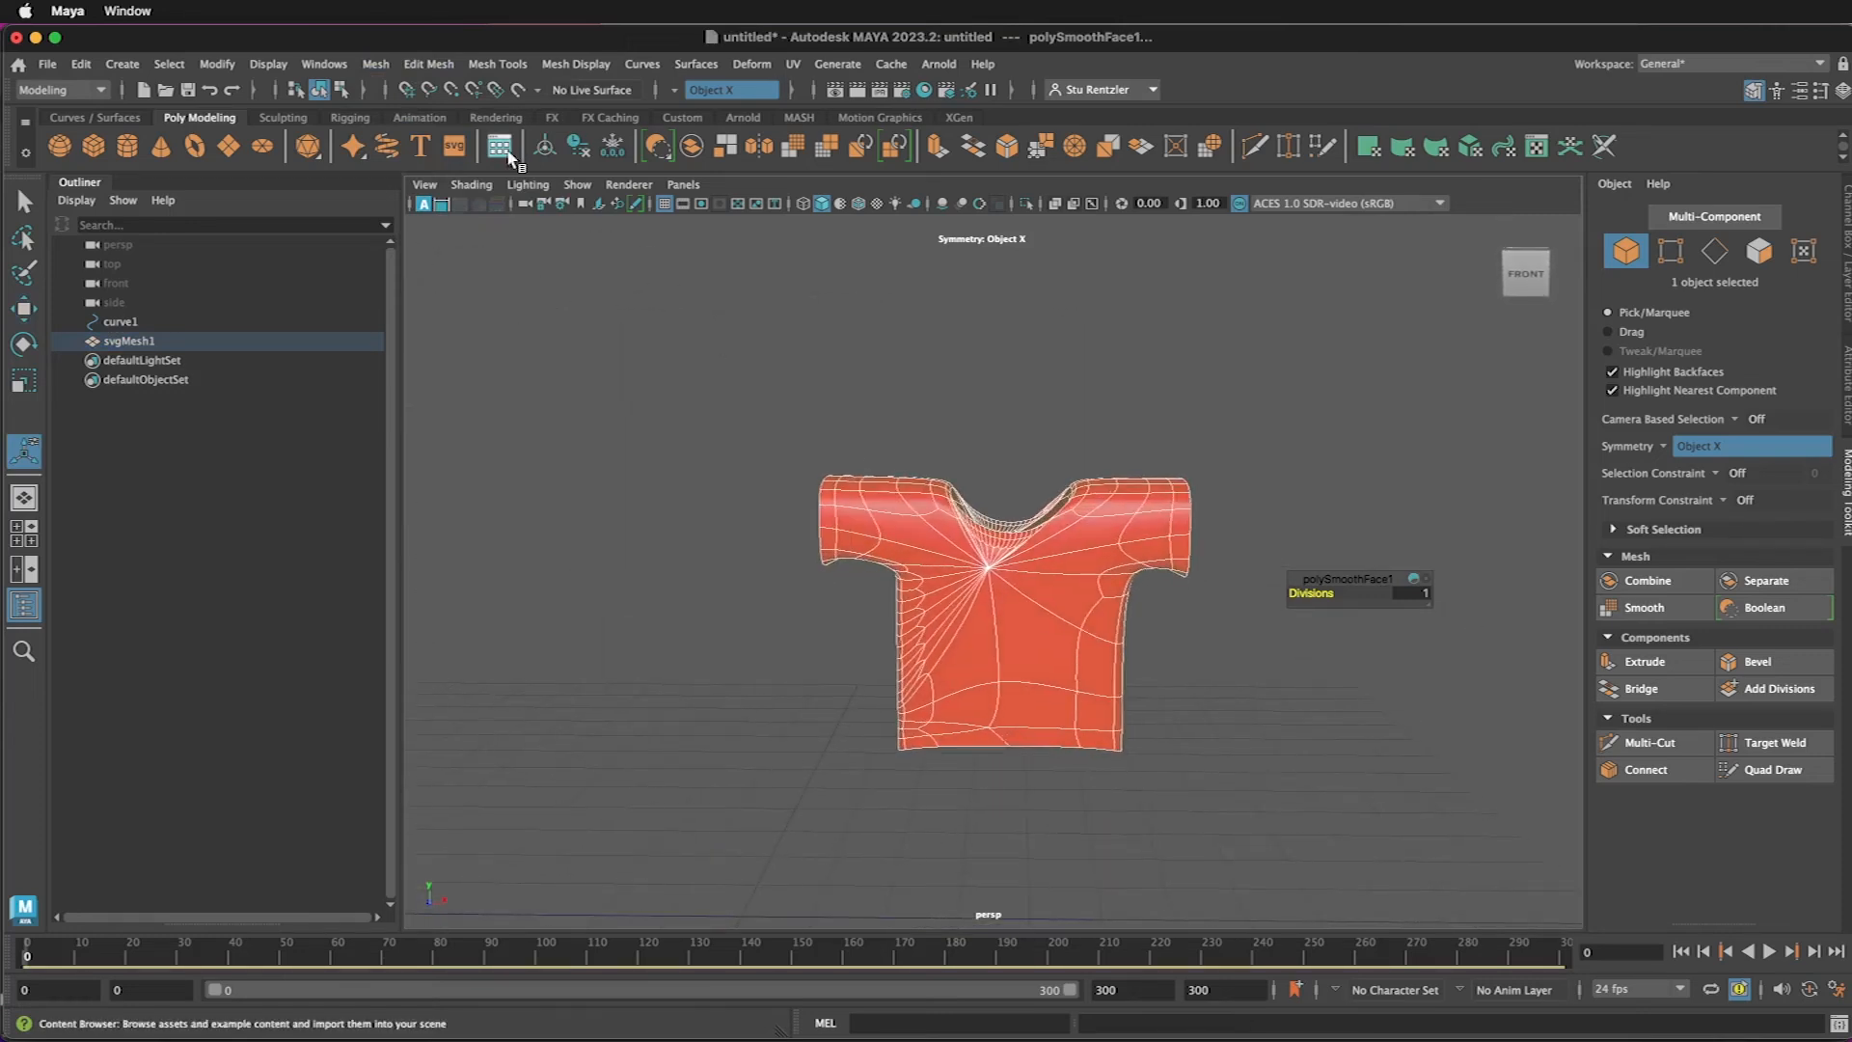
key(ctrl+F11)
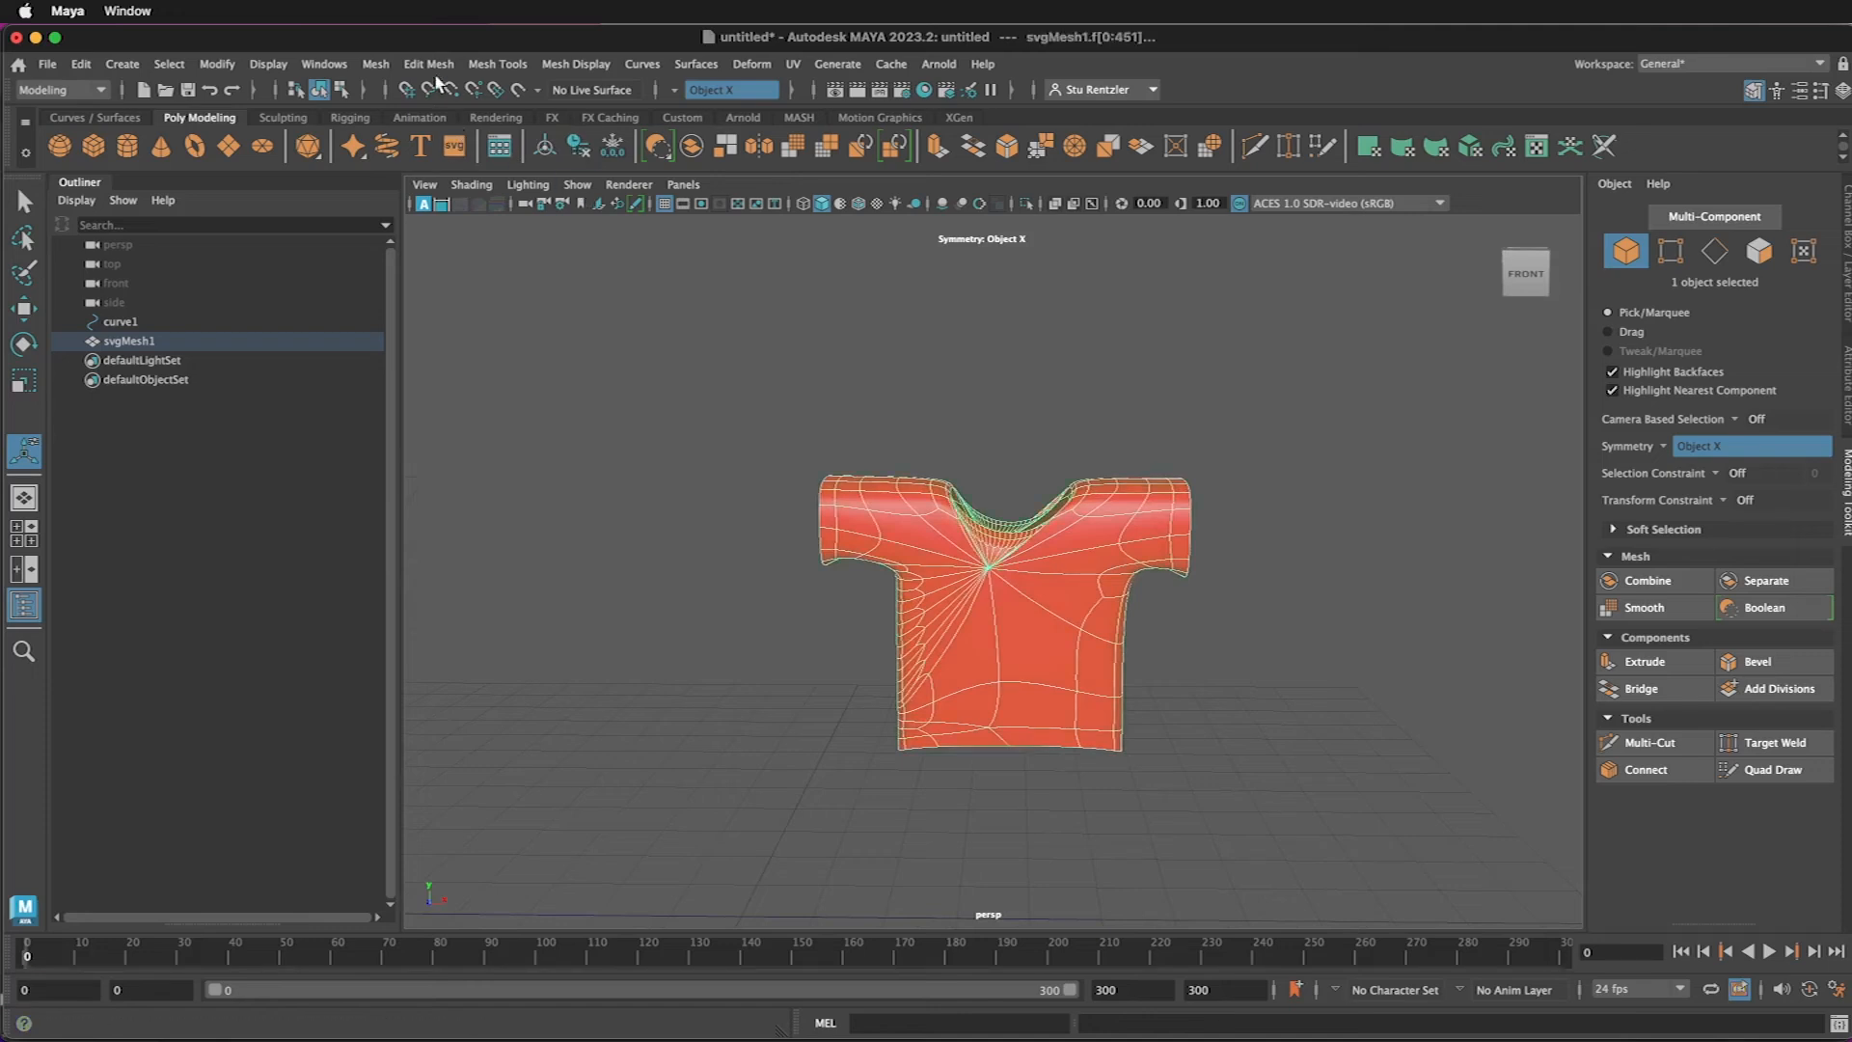
click(377, 64)
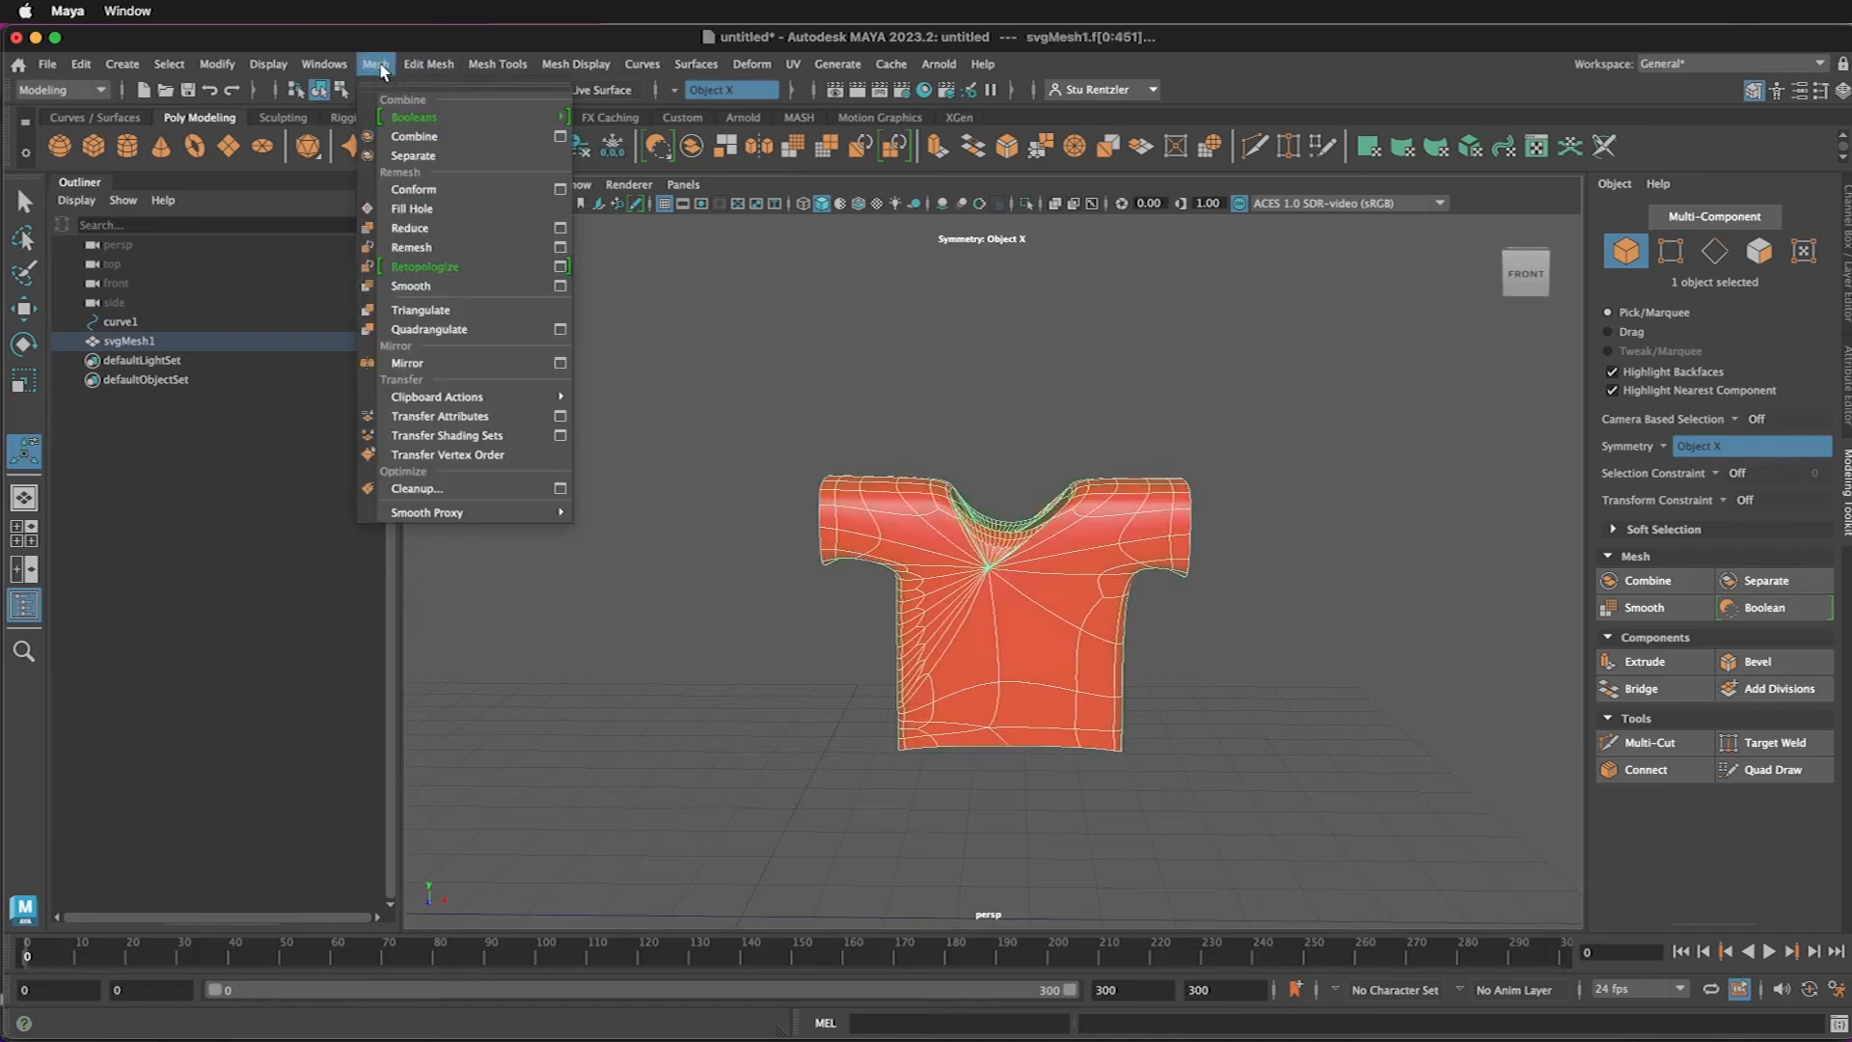
mouse_move(425, 65)
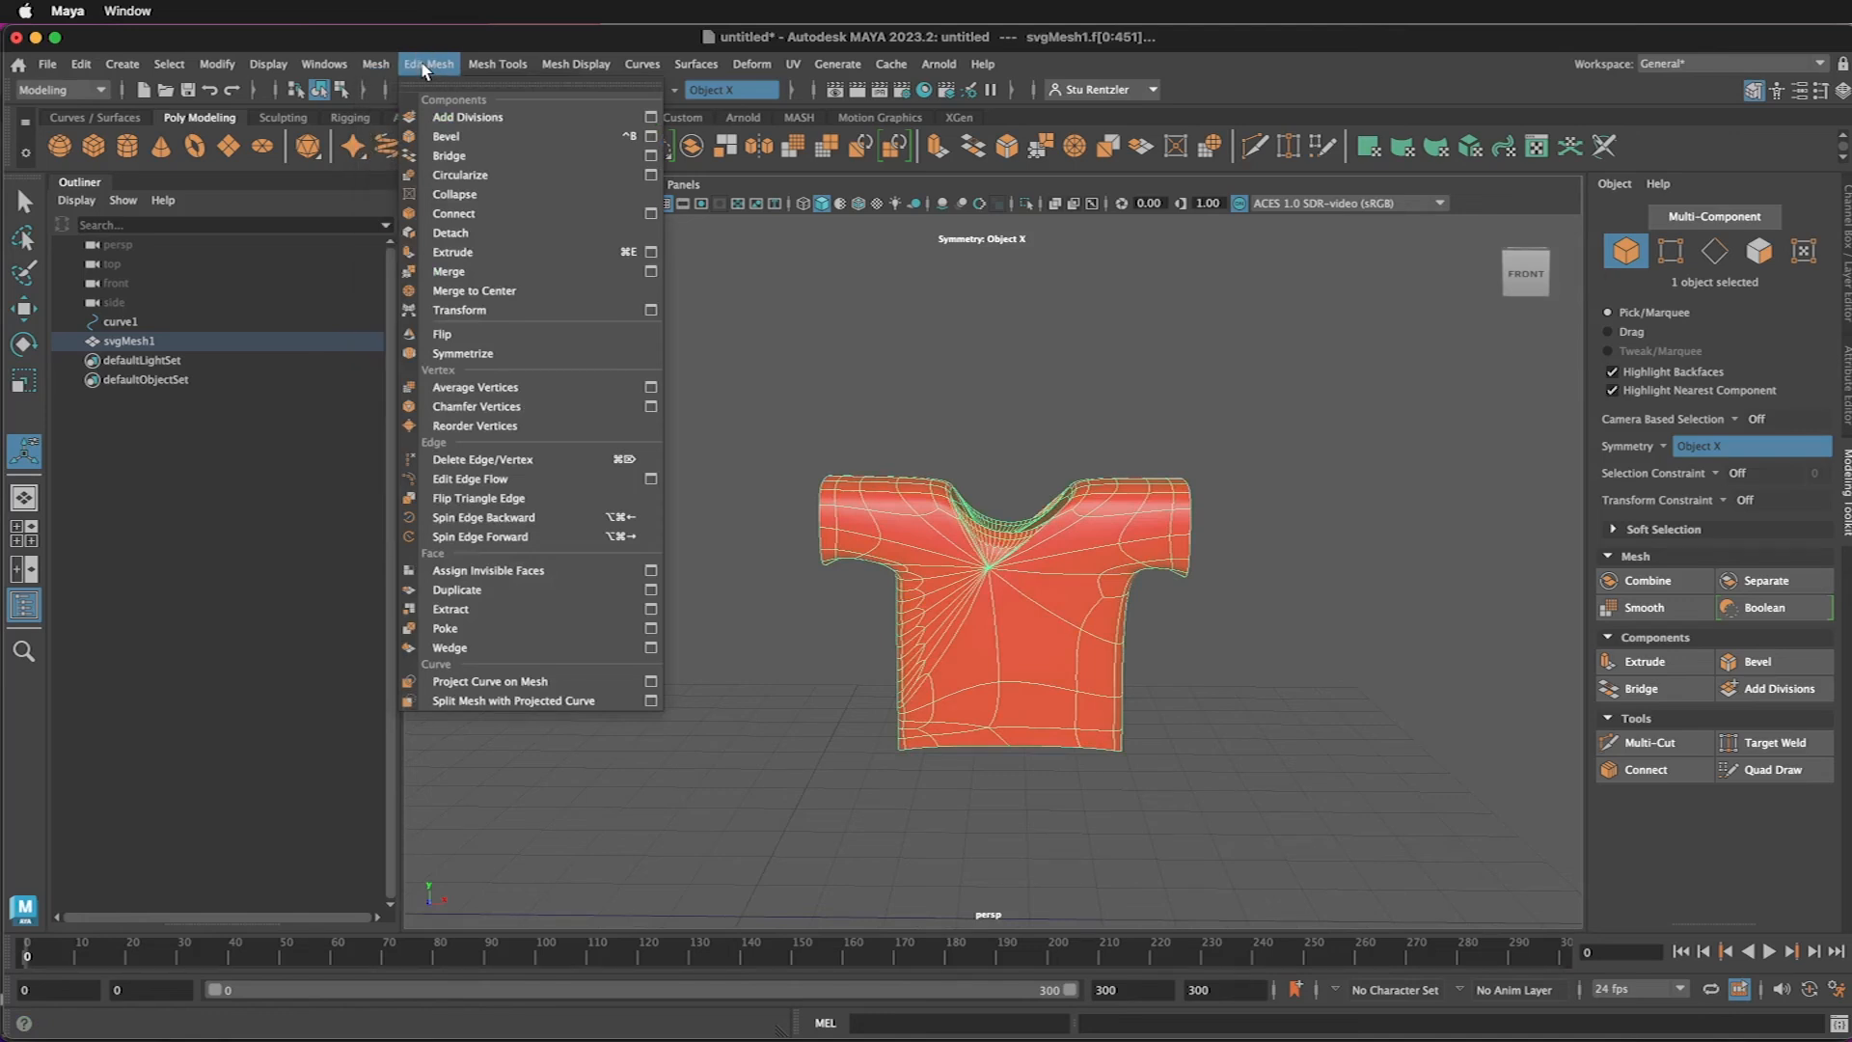
mouse_move(505, 66)
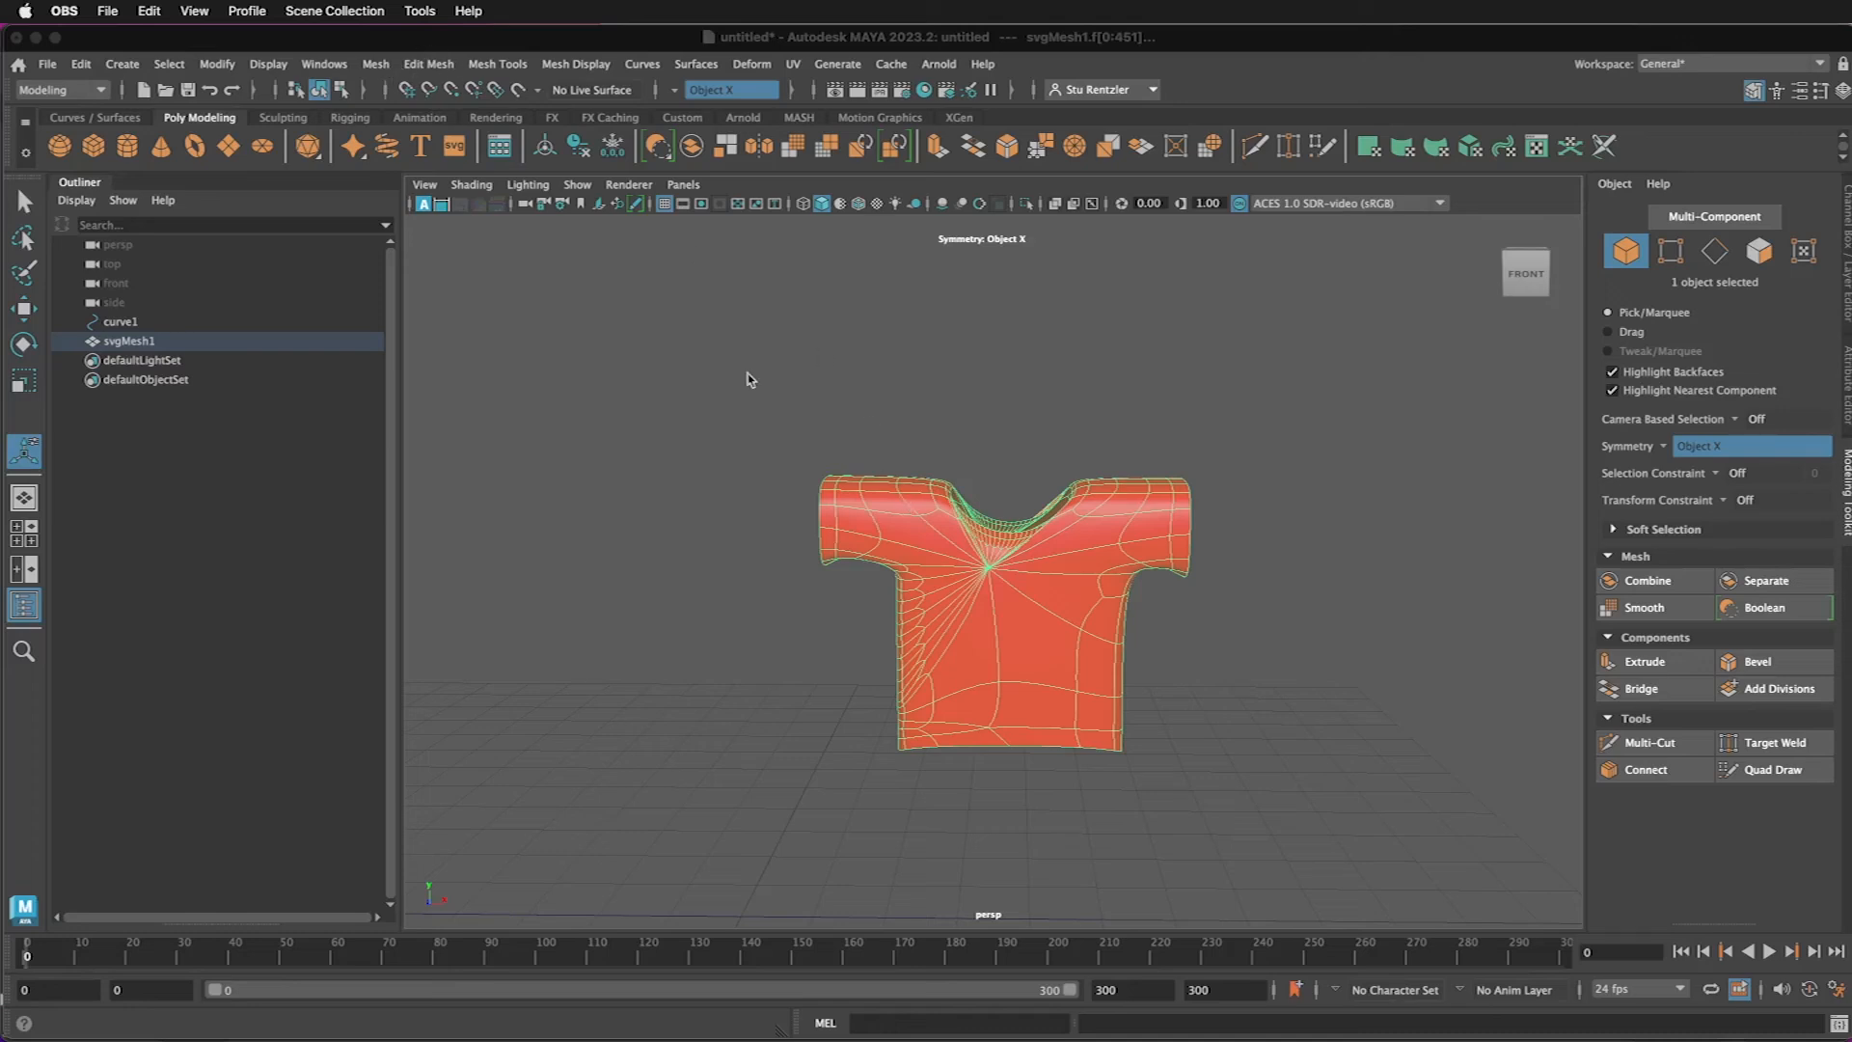
click(375, 64)
click(754, 434)
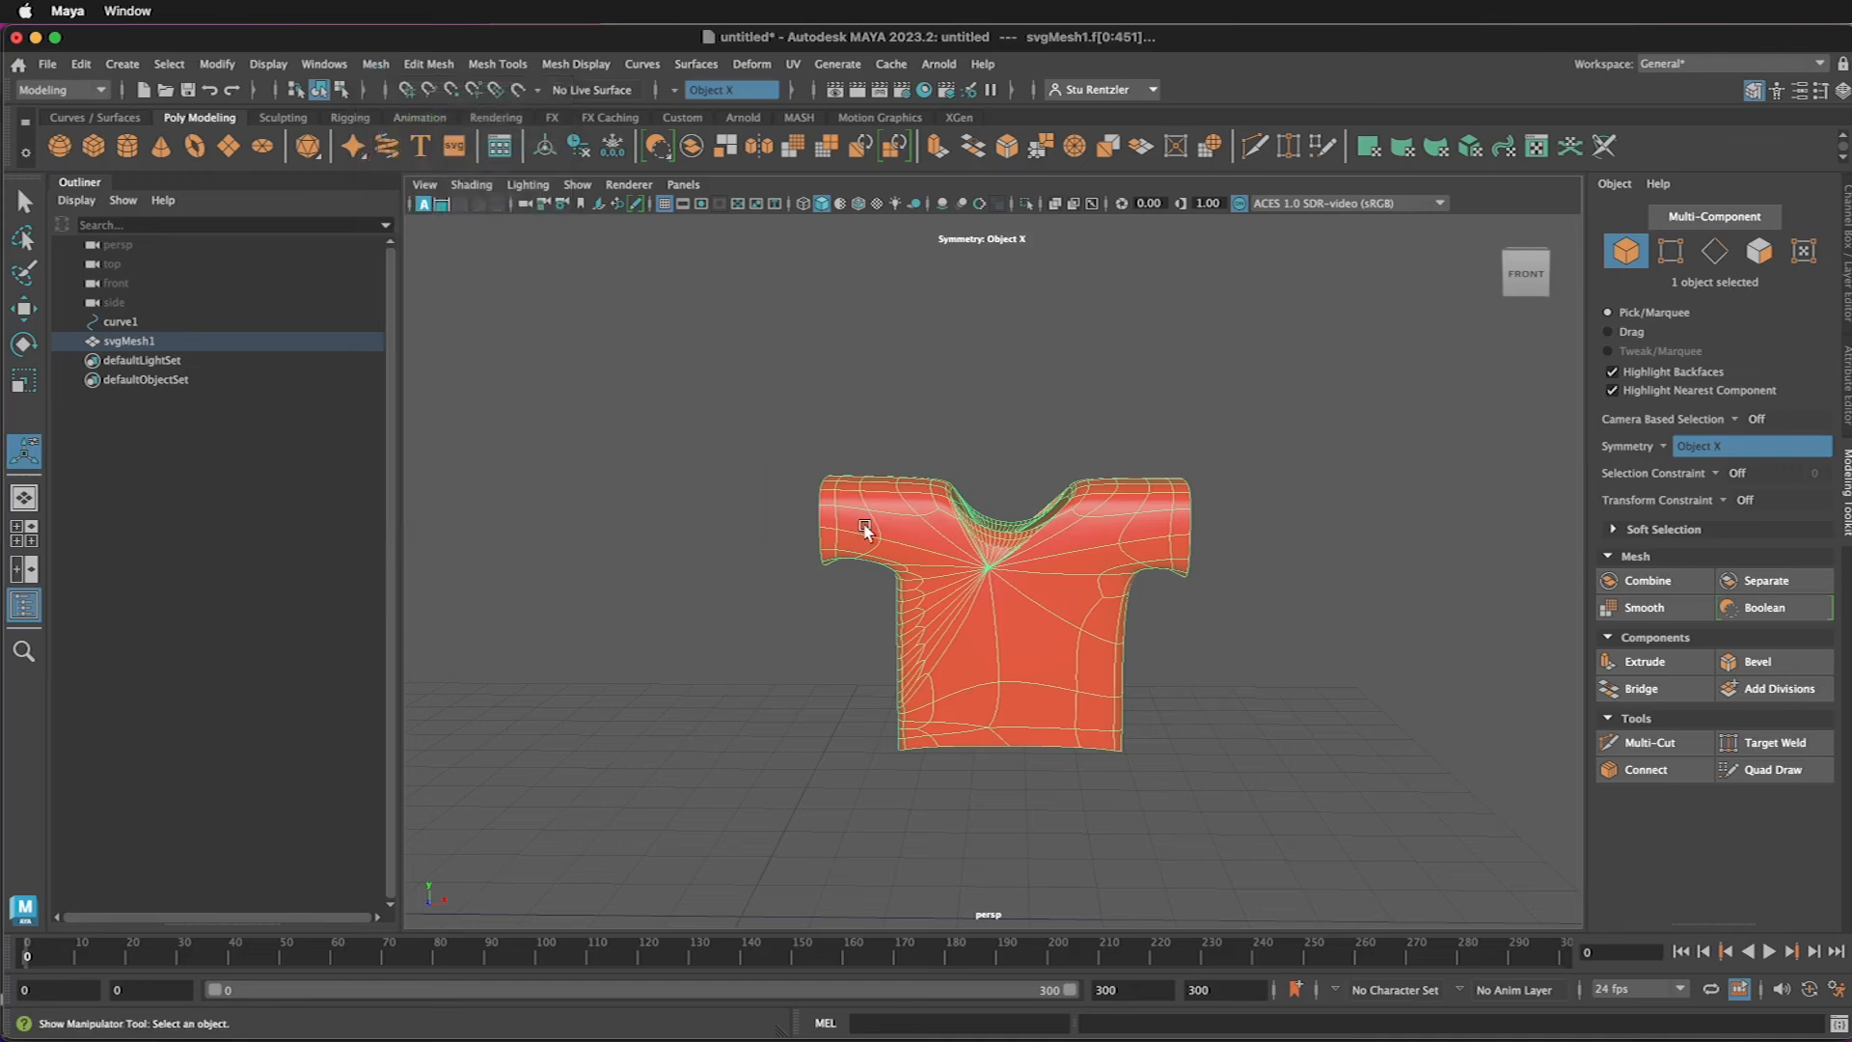
- Retopologize the T-shirt with mesh preprocessing, a target face count of 1000, 10% tolerance and 0.5 topology regularity, and close the options
click(375, 64)
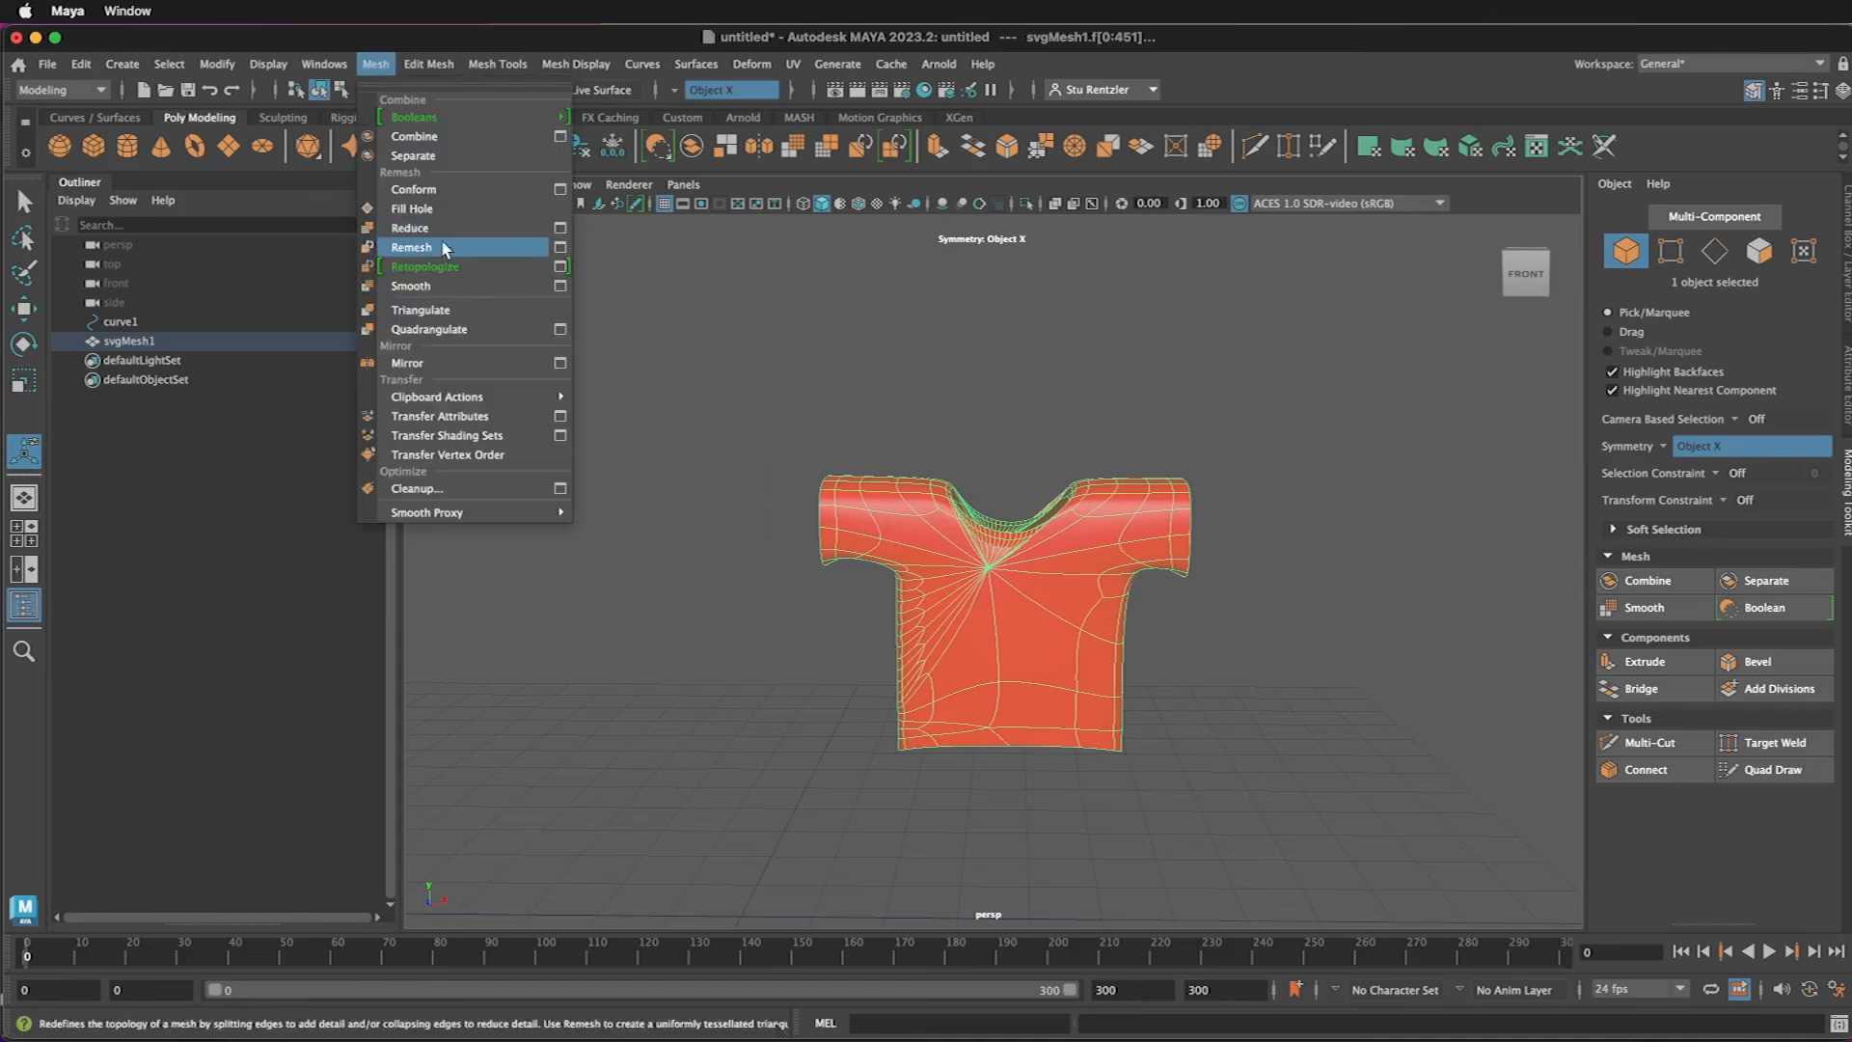
click(561, 276)
drag(1072, 550, 1327, 311)
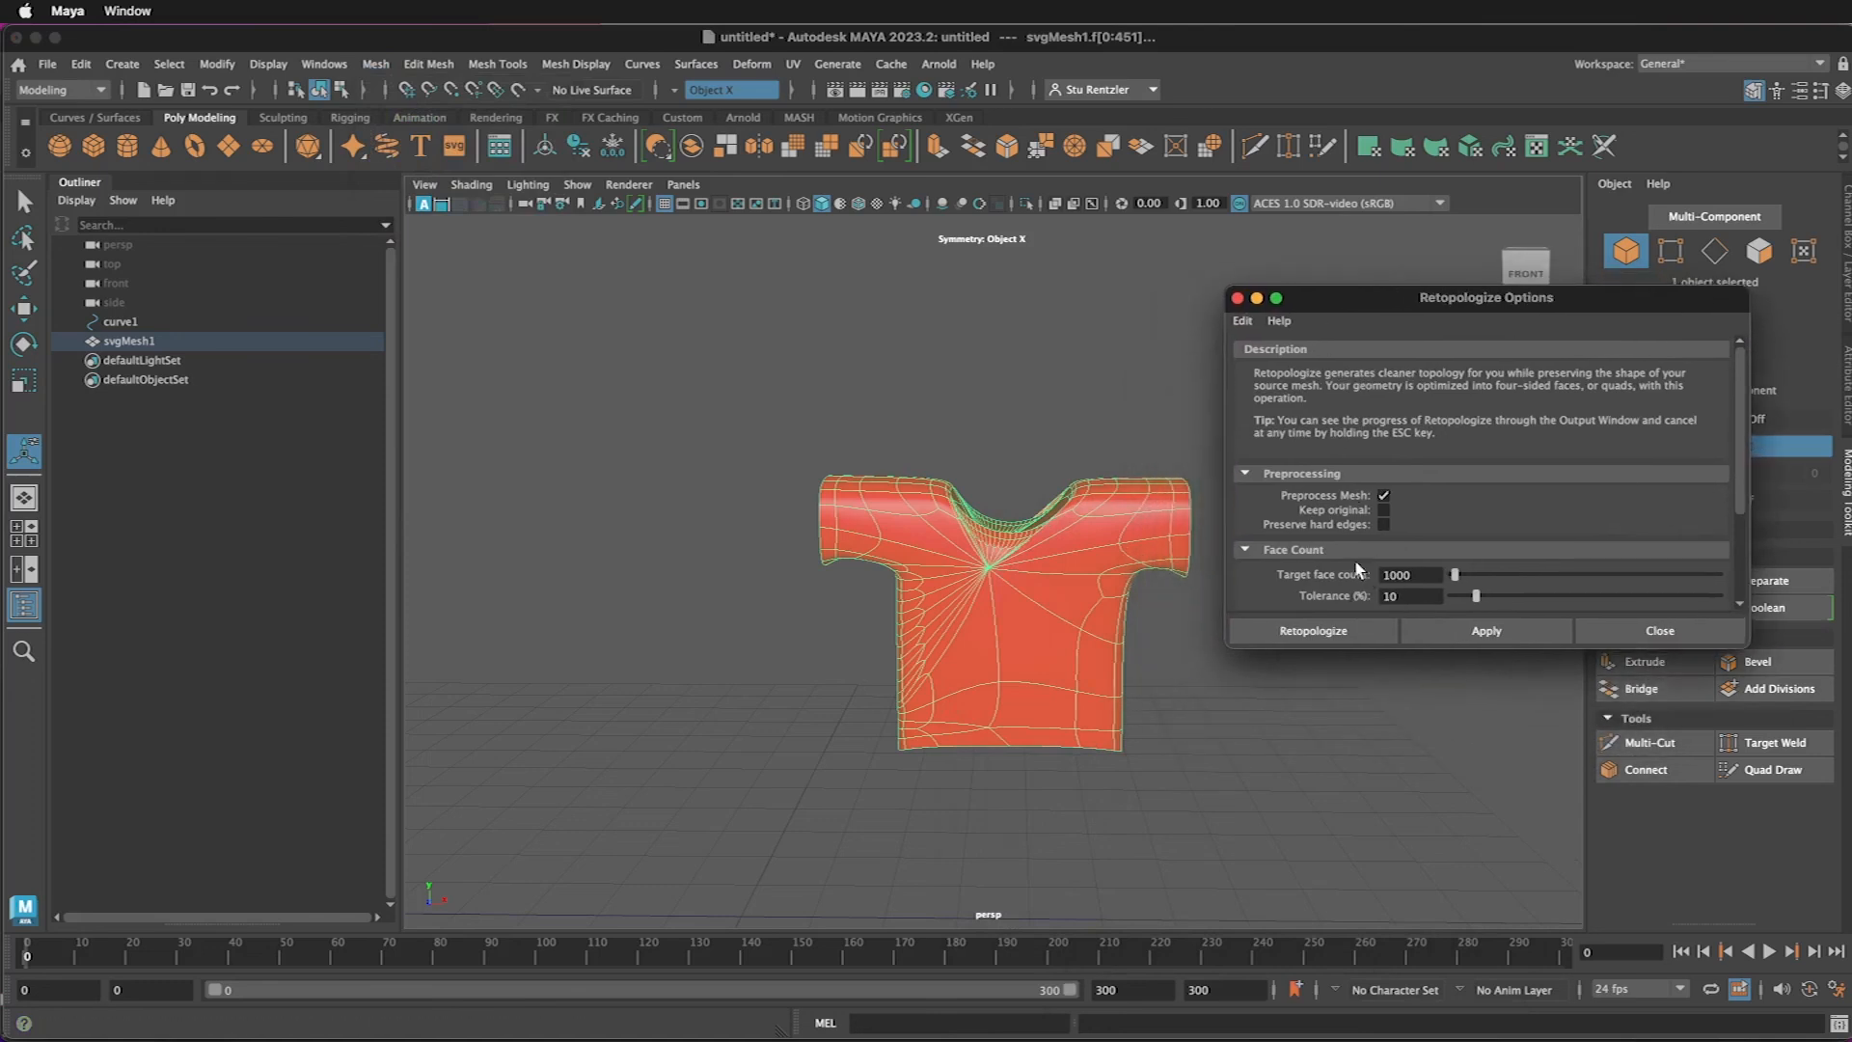
scroll(1356, 569, down, 5)
scroll(1356, 569, up, 5)
scroll(1357, 569, down, 5)
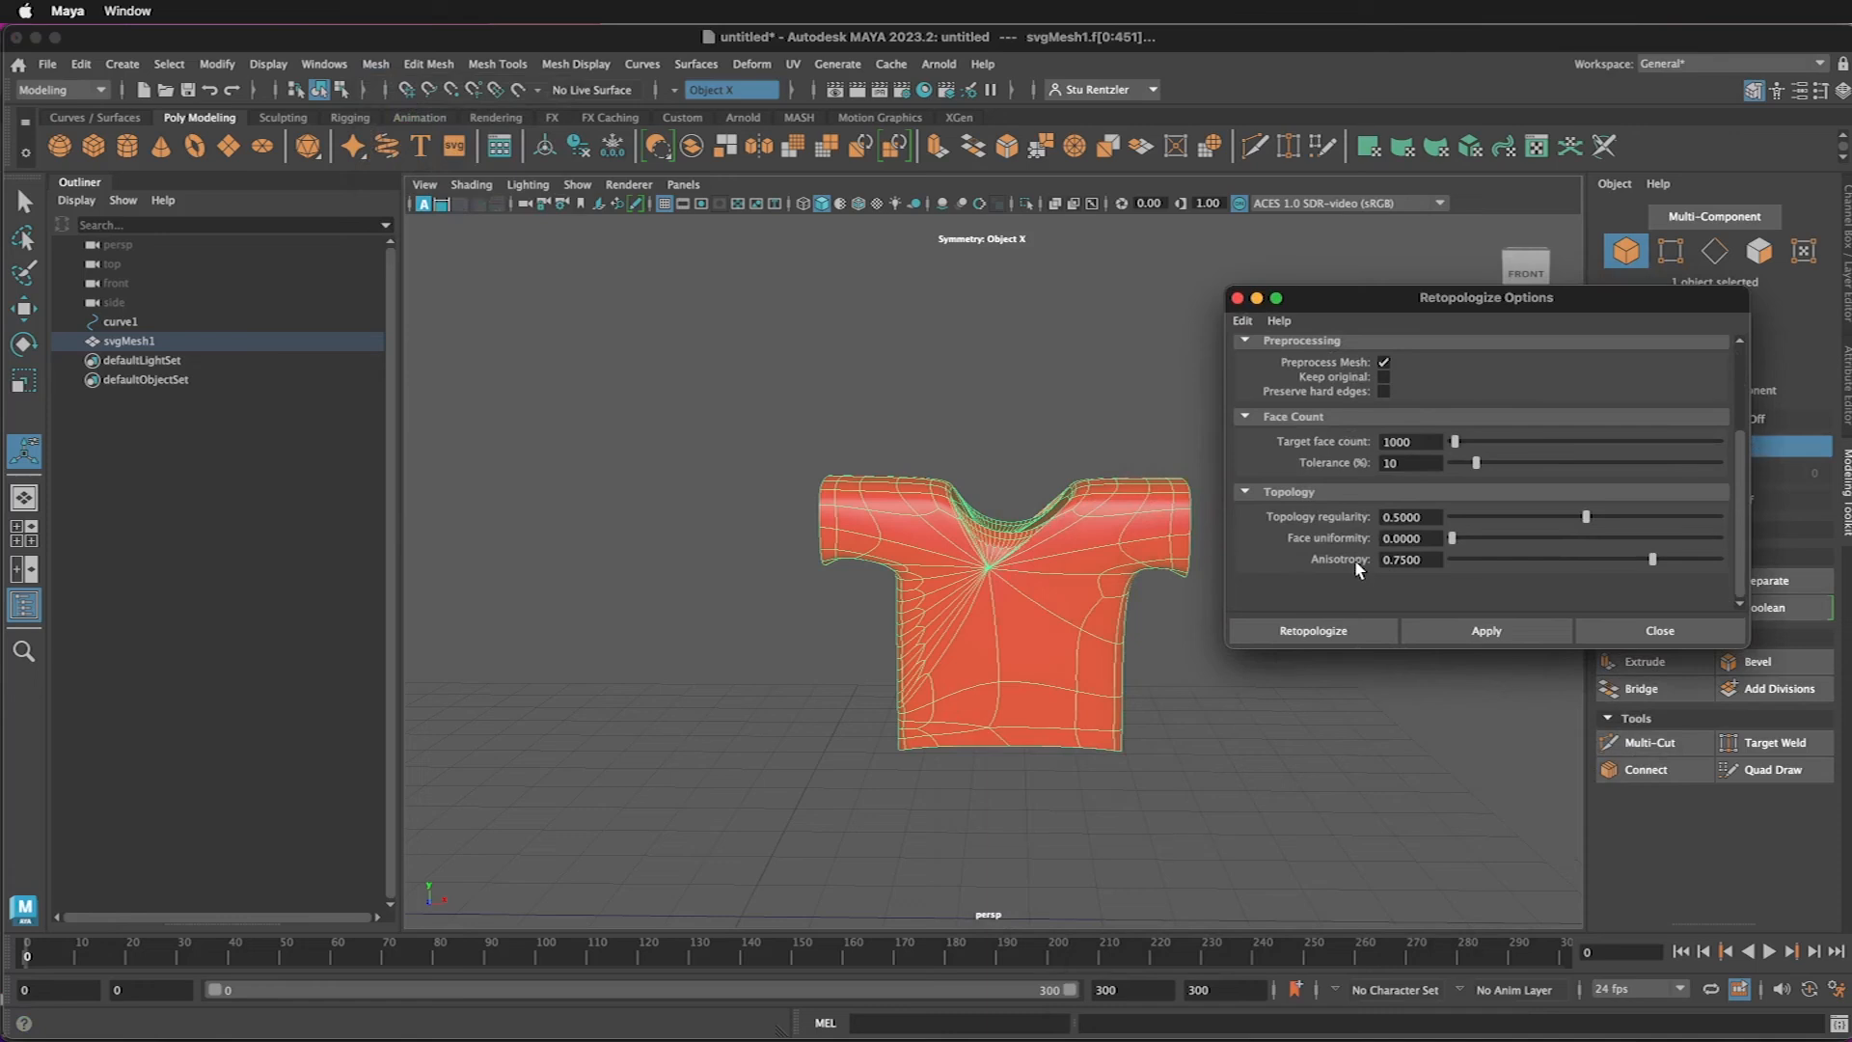
scroll(1355, 560, up, 2)
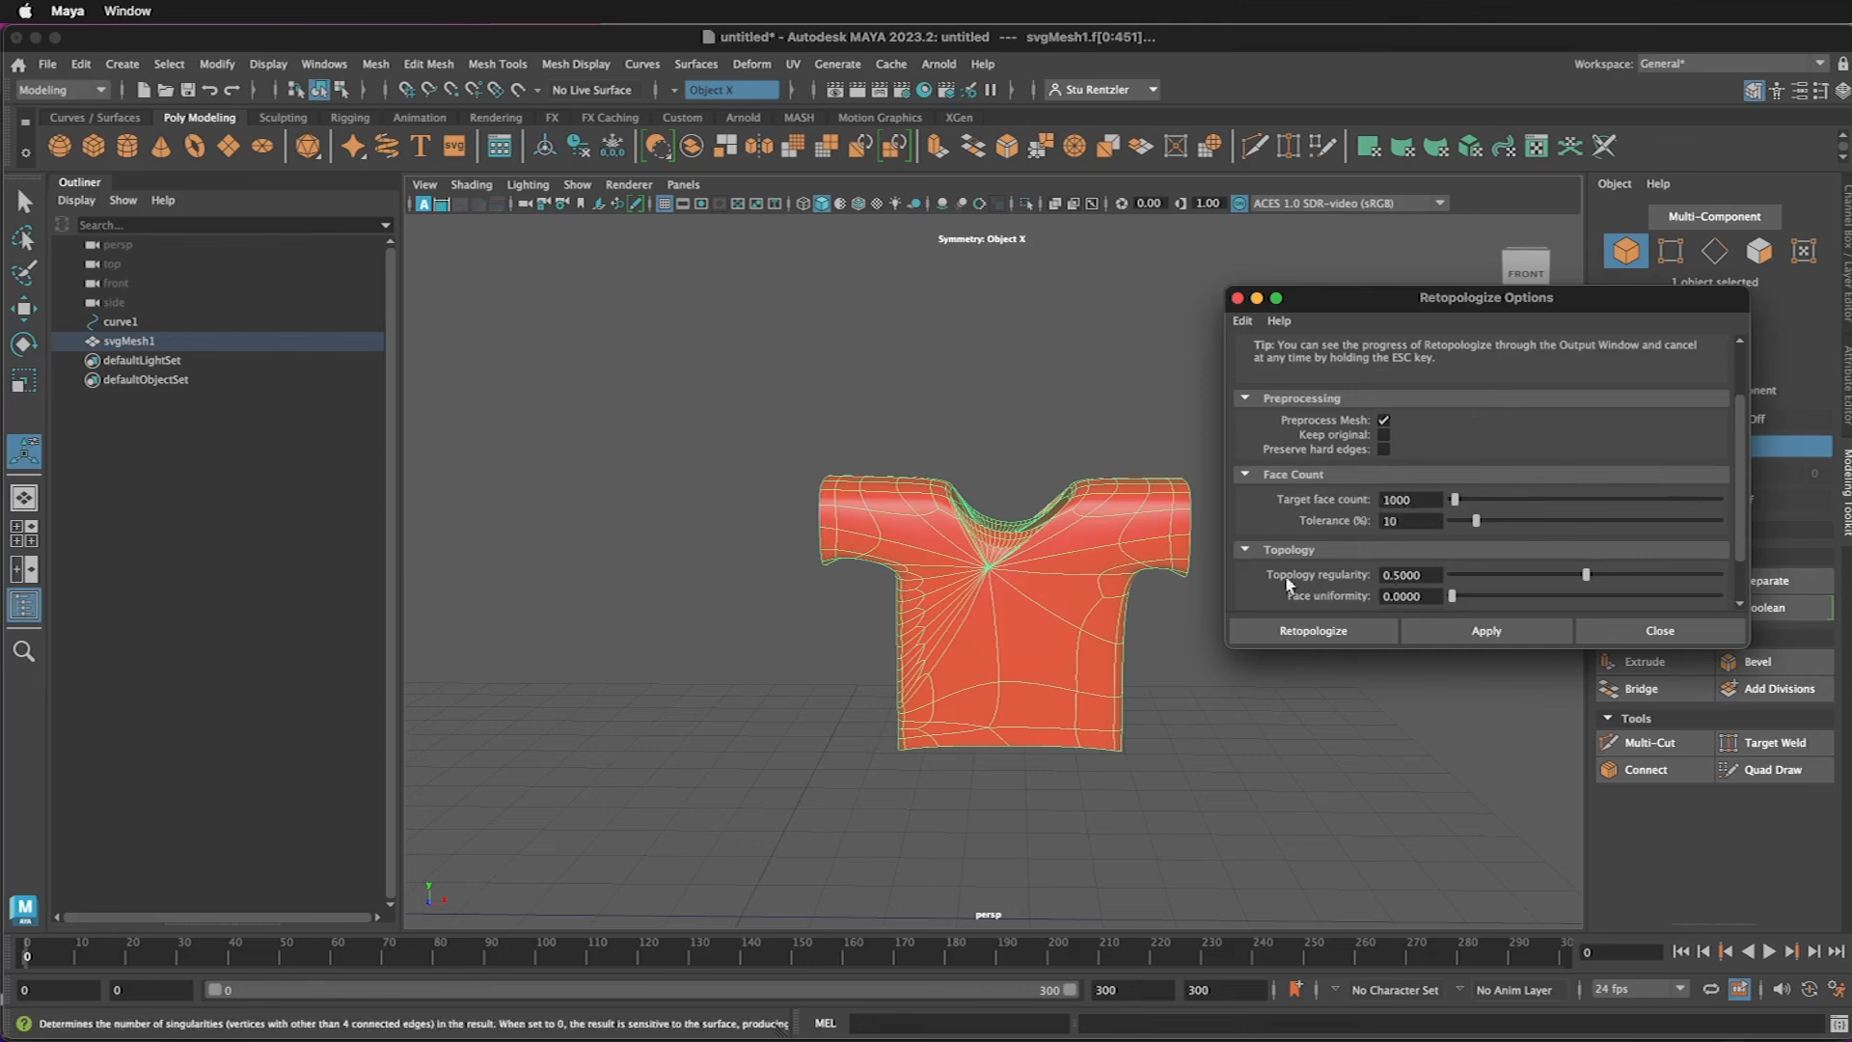
click(1465, 633)
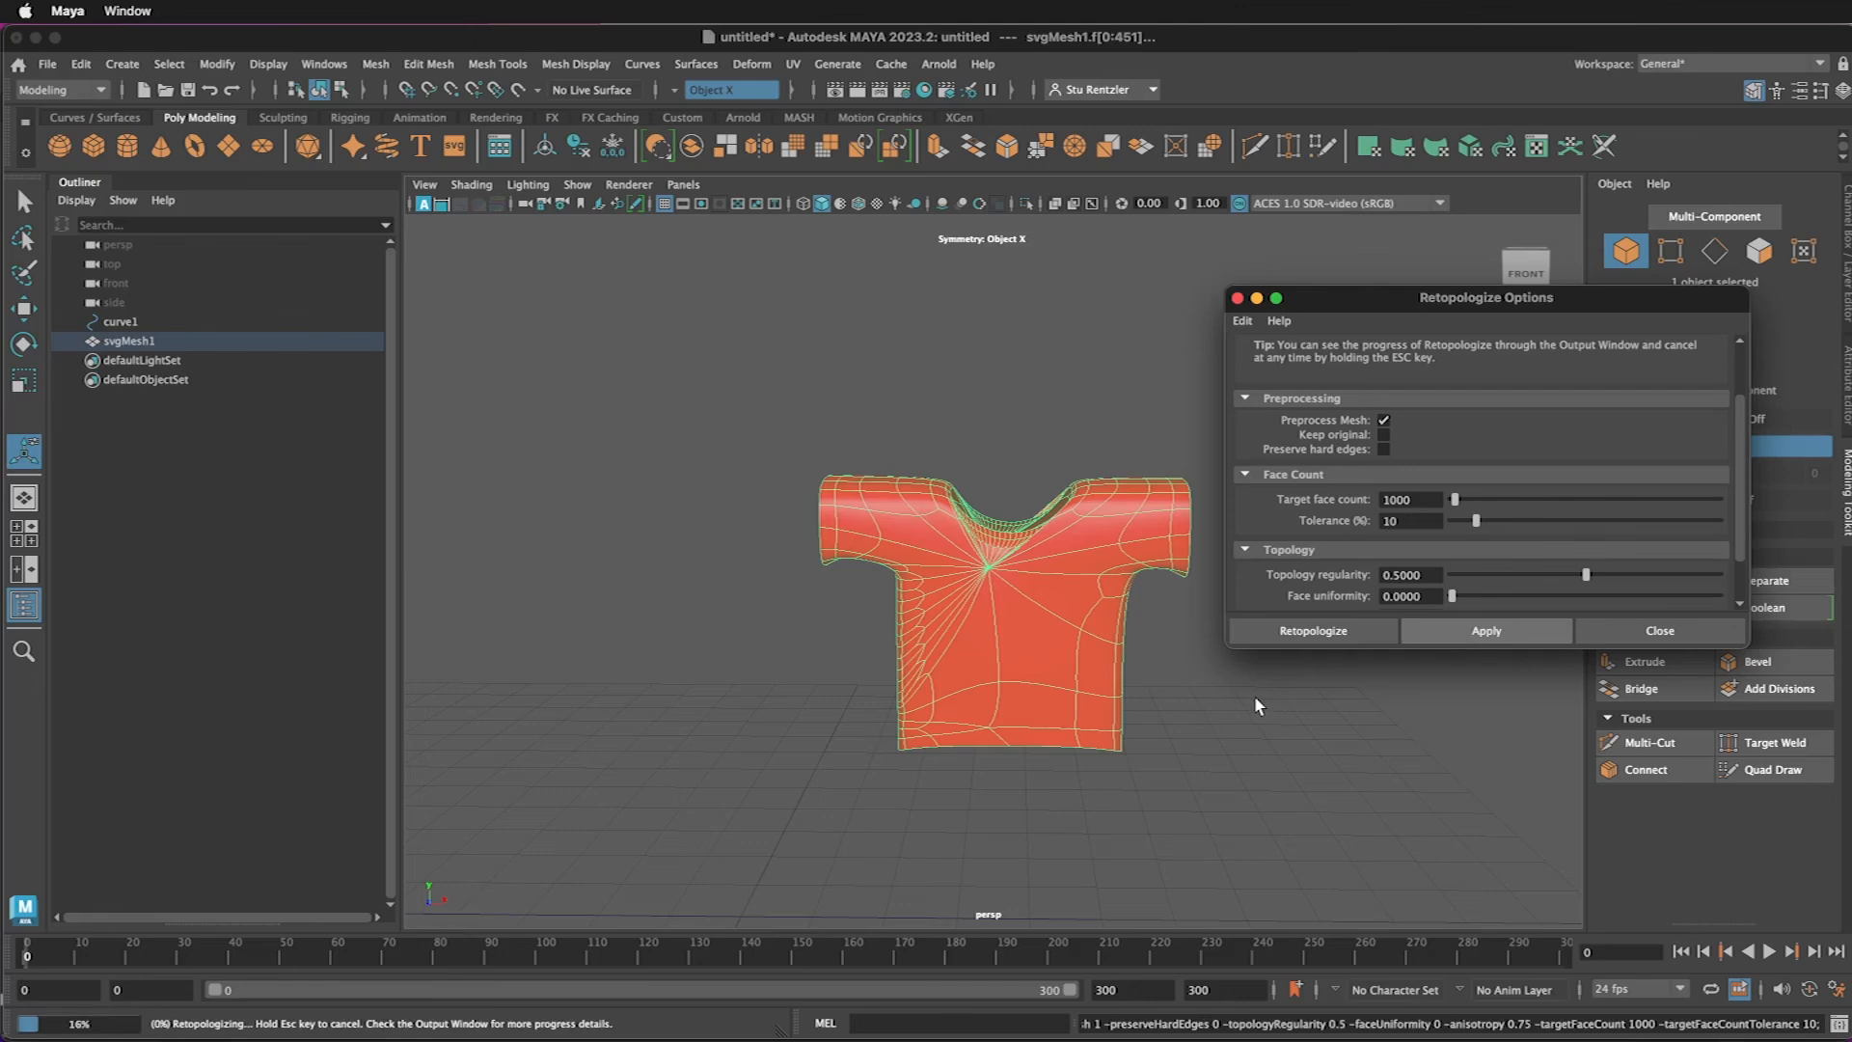
click(1269, 748)
click(1098, 536)
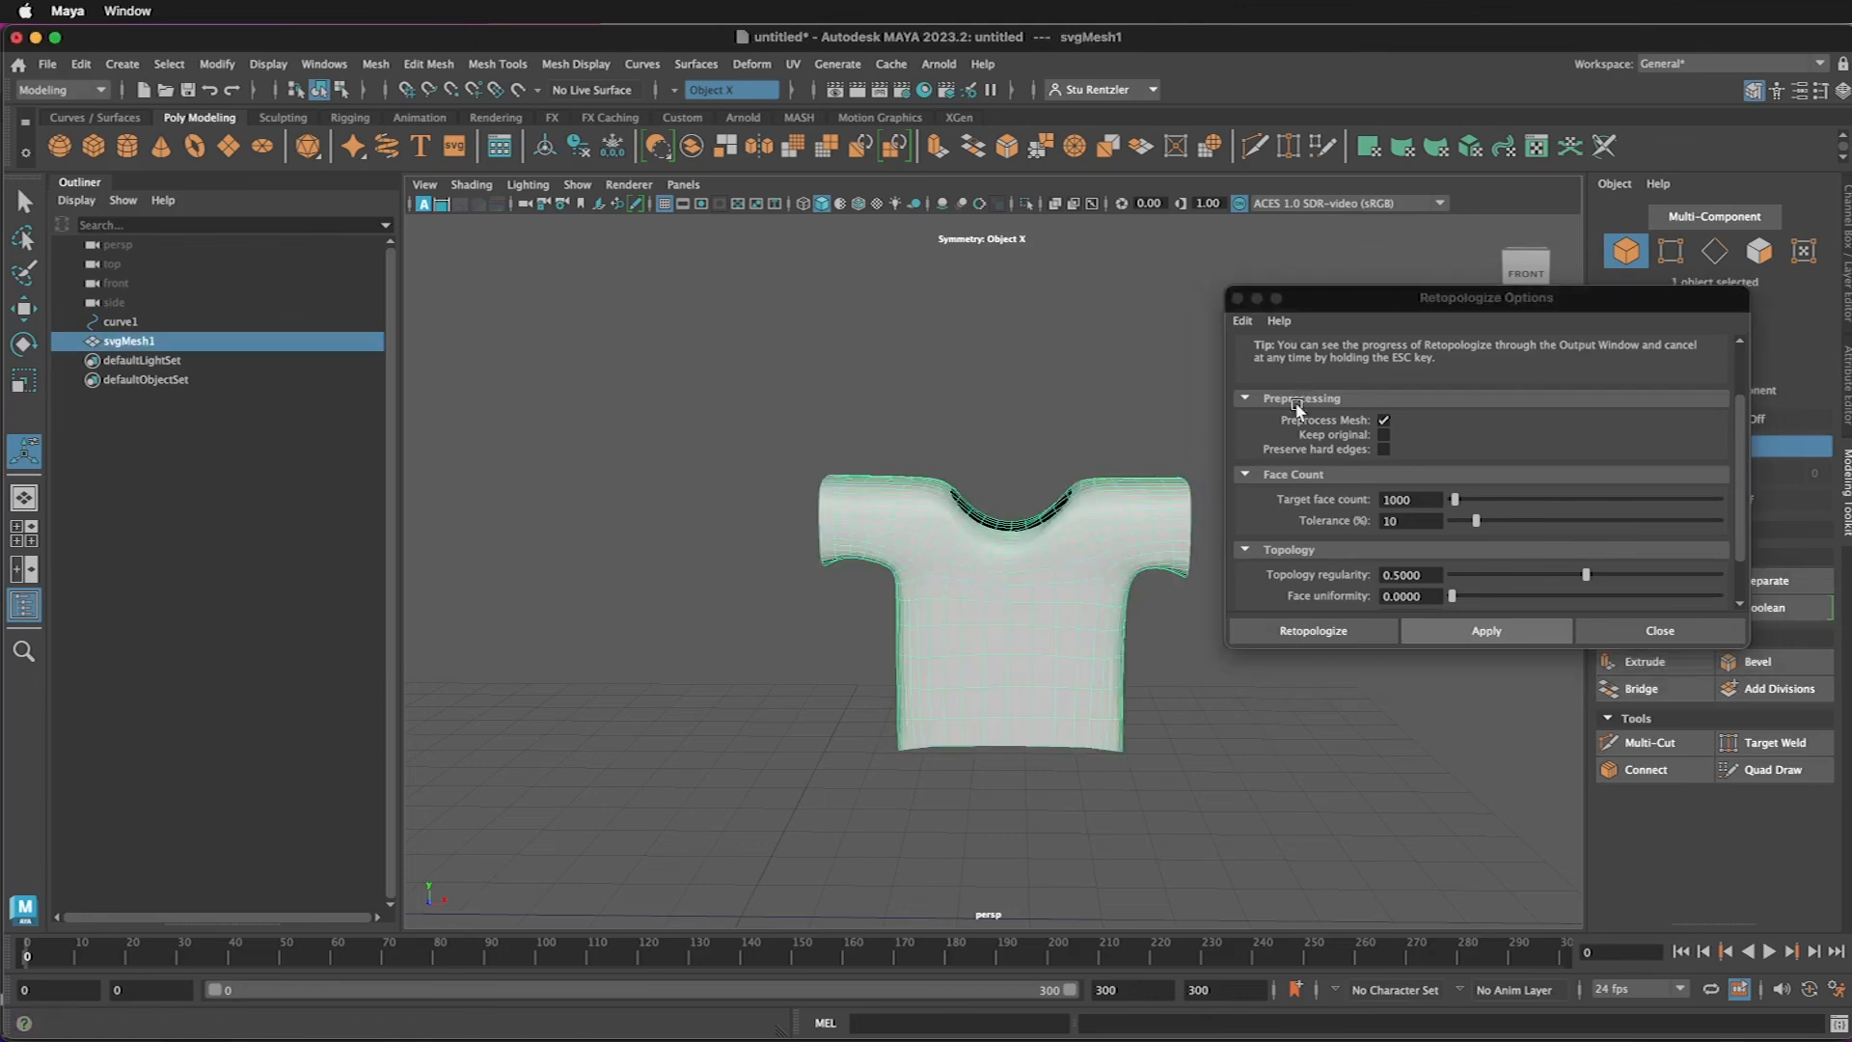
click(1237, 298)
- Switch the retopologized T-shirt to face selection mode
mouse_move(1166, 576)
alt+mouse_down()
mouse_move(1090, 569)
mouse_move(1203, 570)
mouse_move(1167, 562)
alt+mouse_up()
scroll(1010, 579, up, 3)
mouse_move(1010, 579)
alt+mouse_down()
mouse_move(1031, 620)
mouse_move(1030, 537)
mouse_move(991, 581)
mouse_move(1016, 562)
alt+mouse_up()
right_drag(1012, 565, 1013, 620)
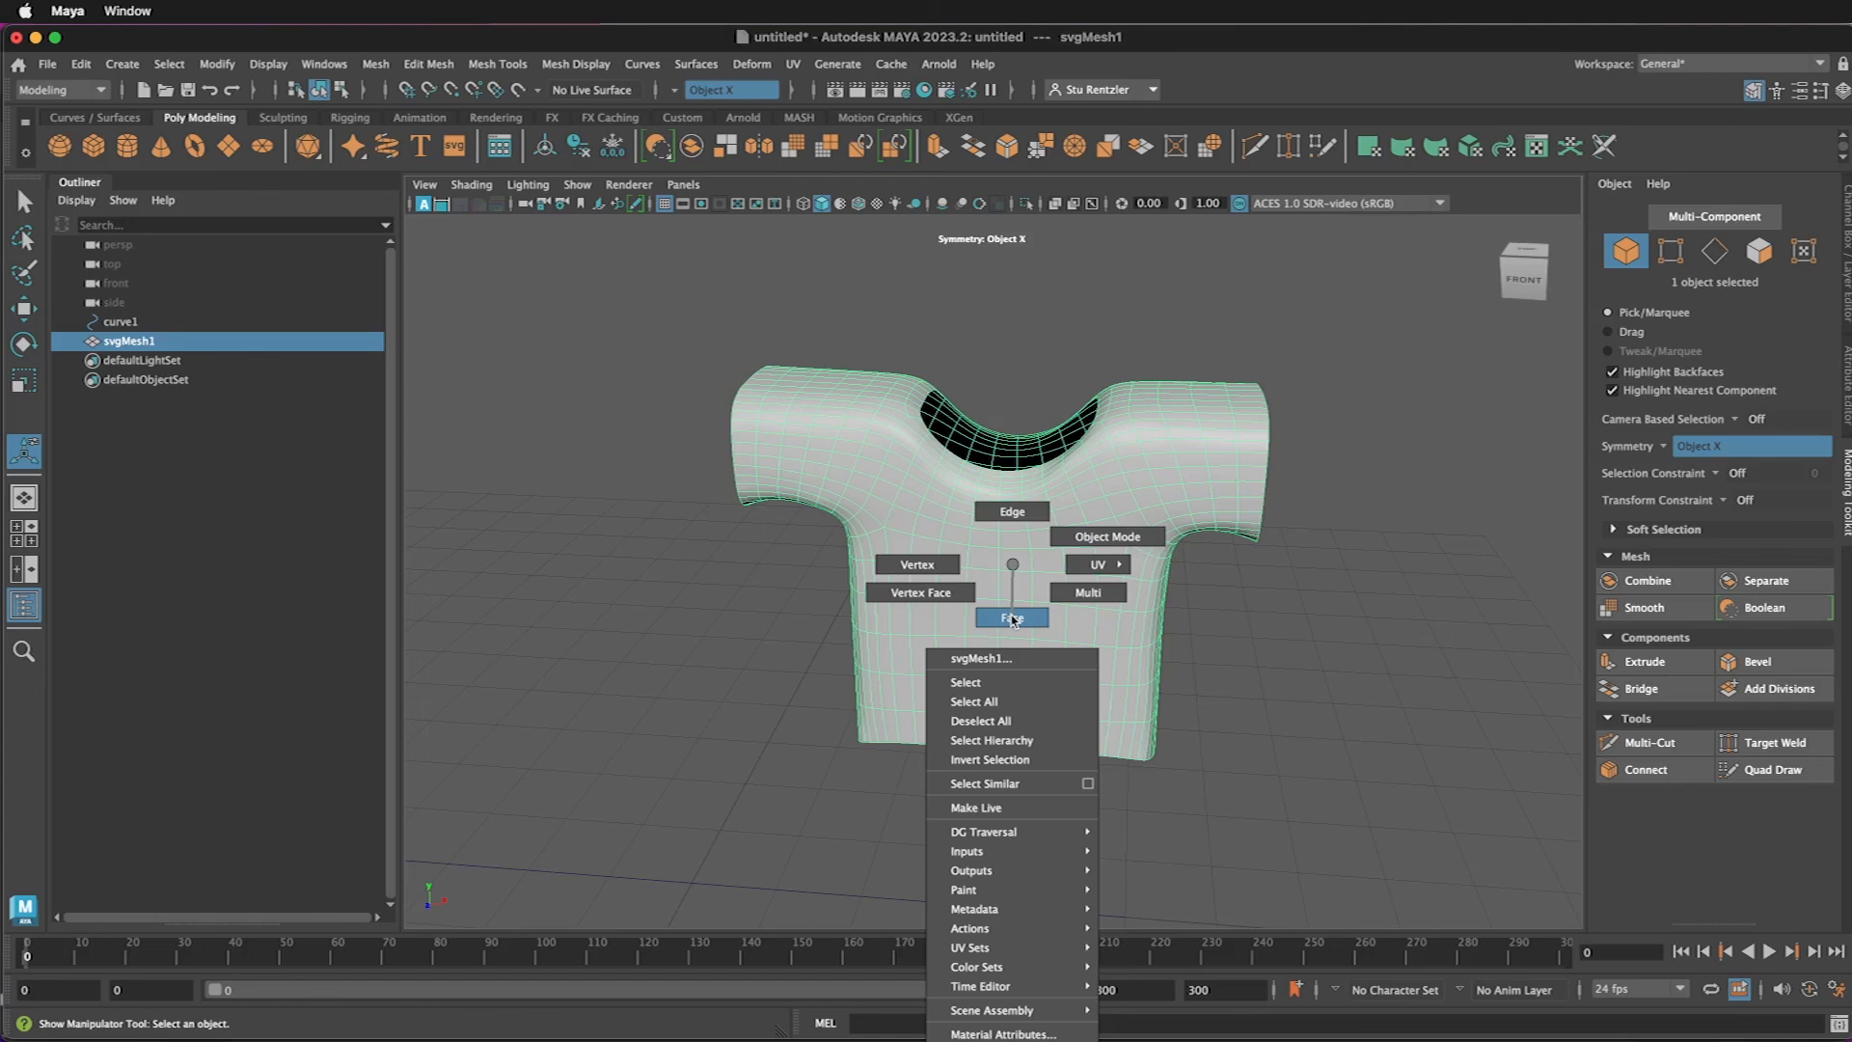
right_drag(1012, 620, 1012, 618)
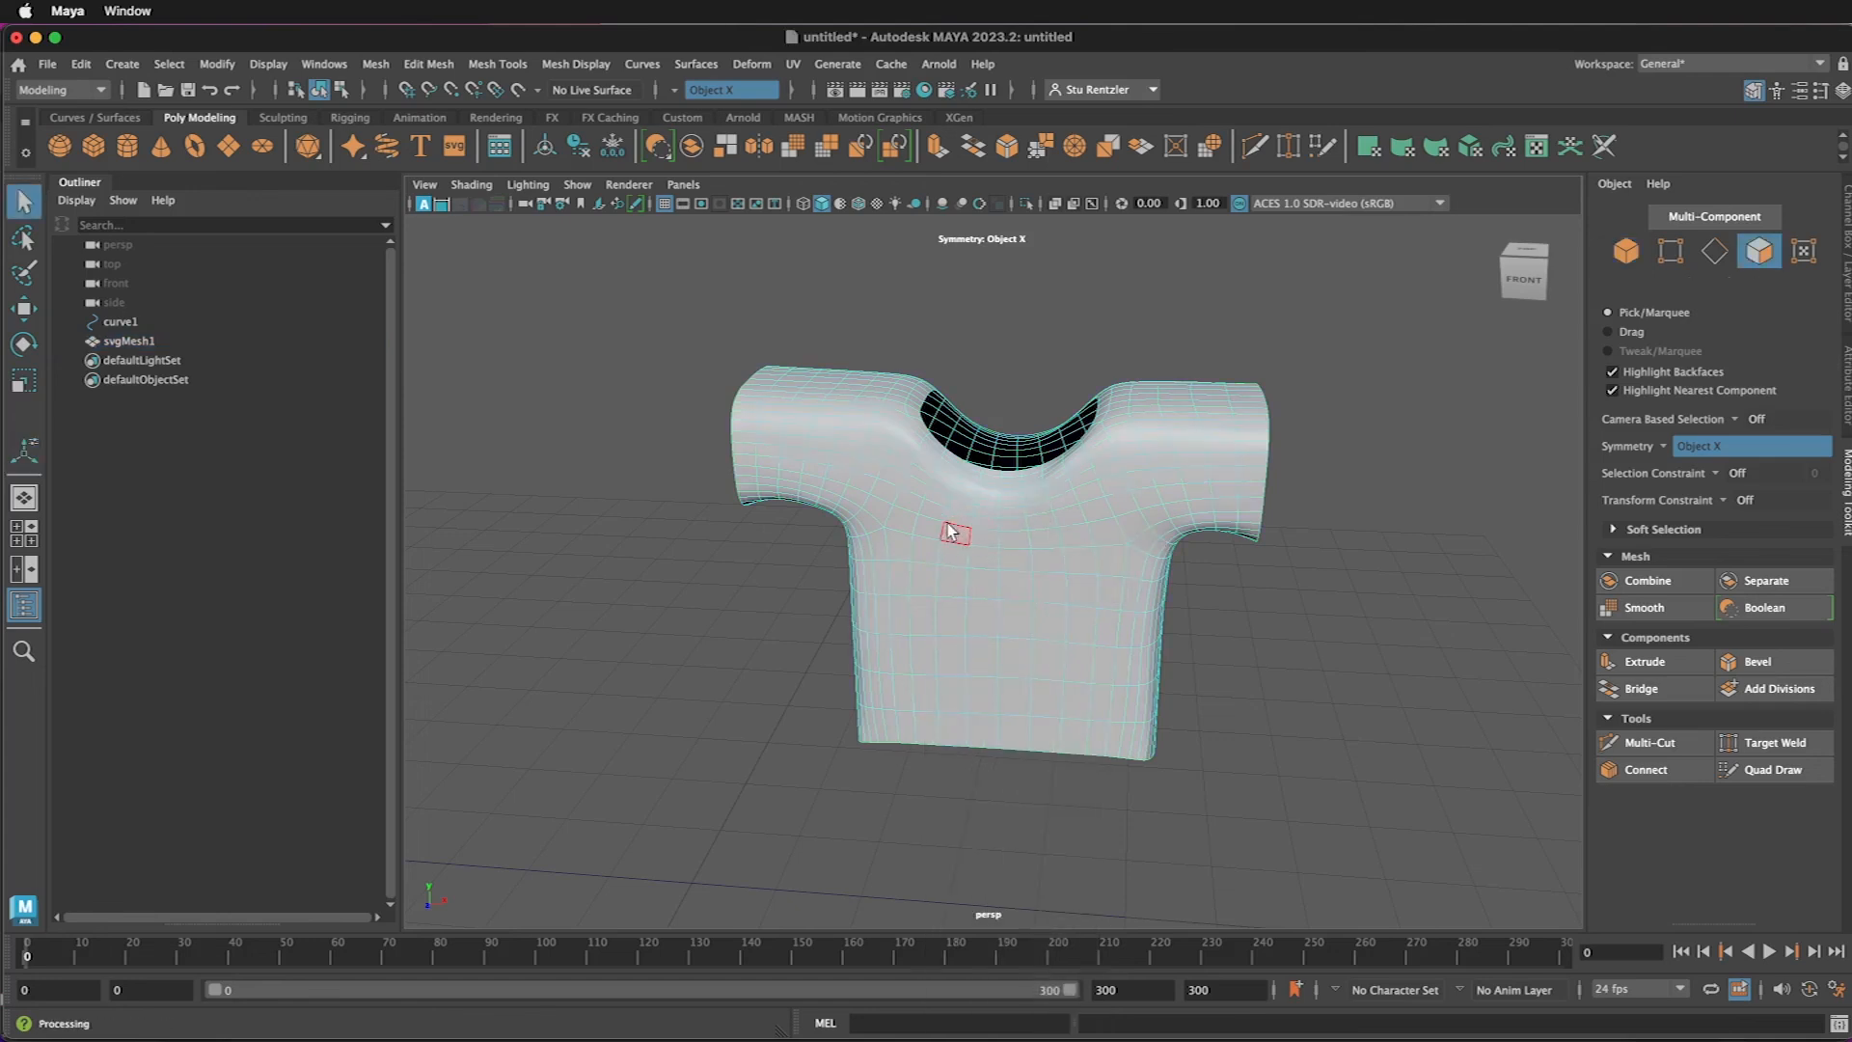
click(953, 523)
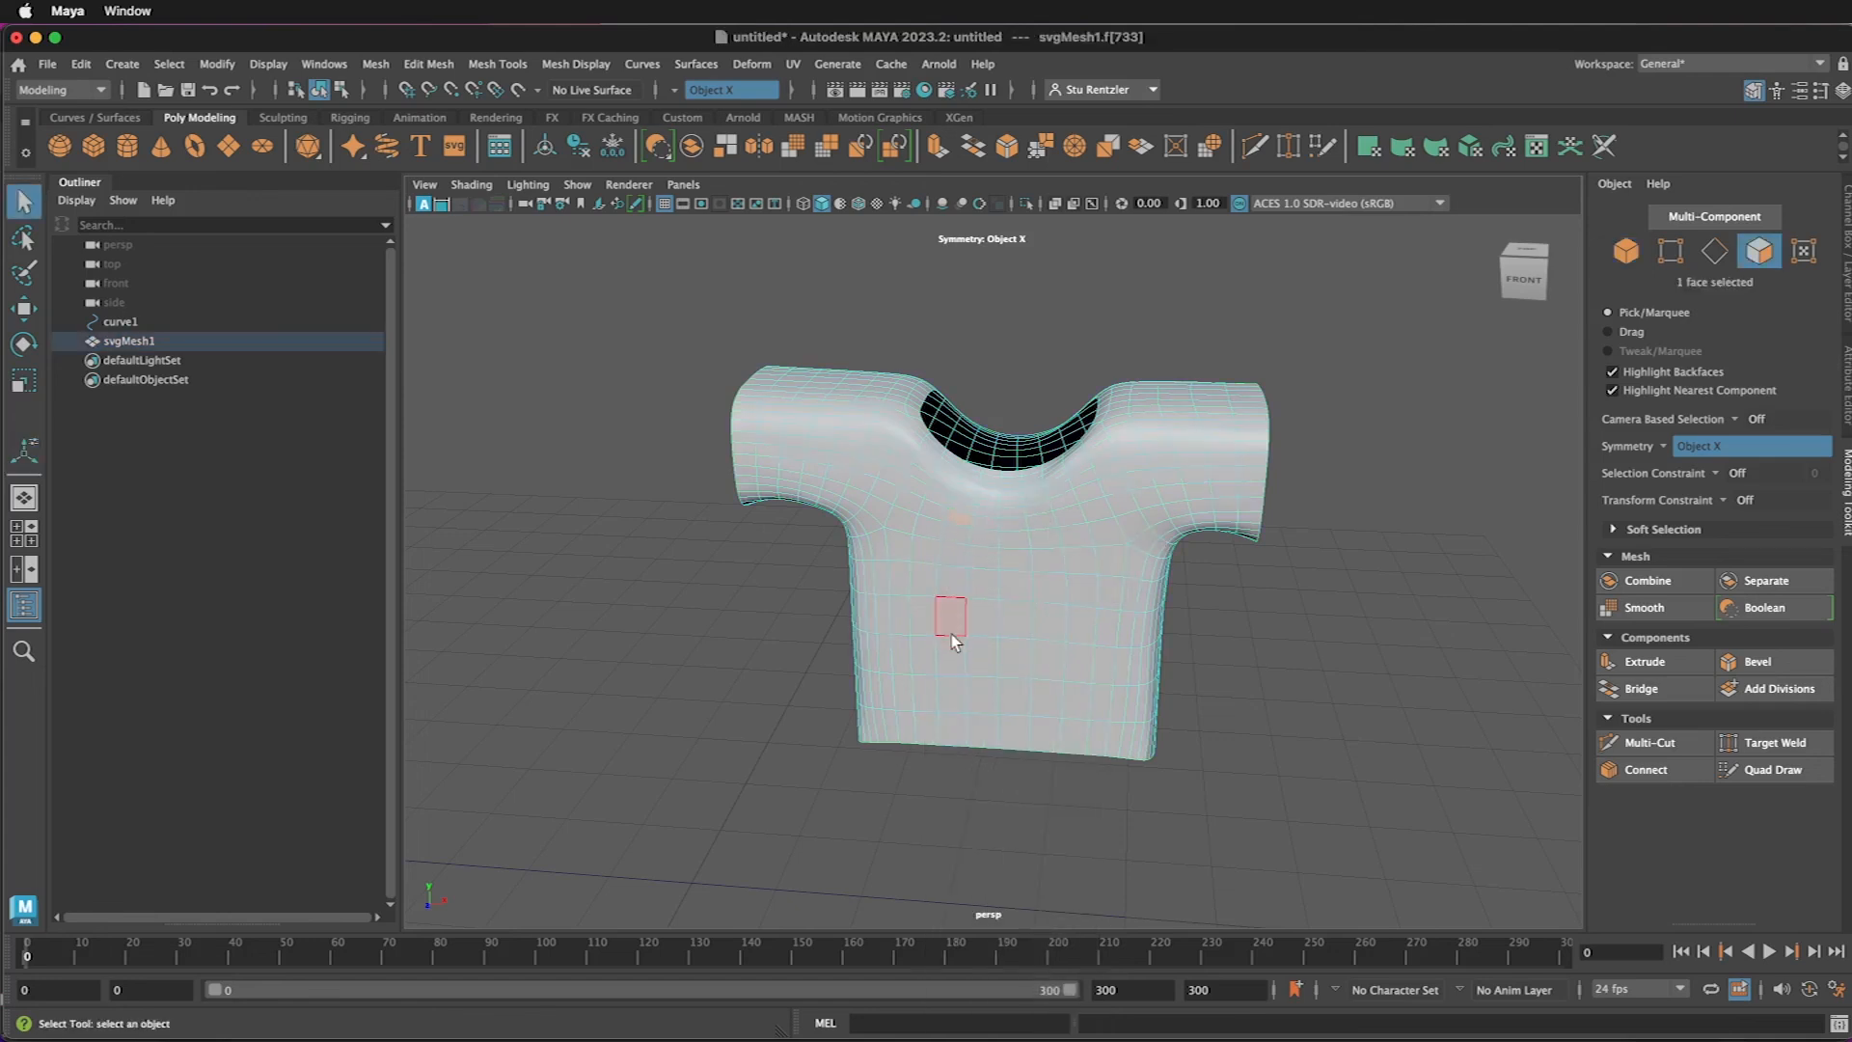
double_click(939, 716)
click(949, 535)
double_click(953, 679)
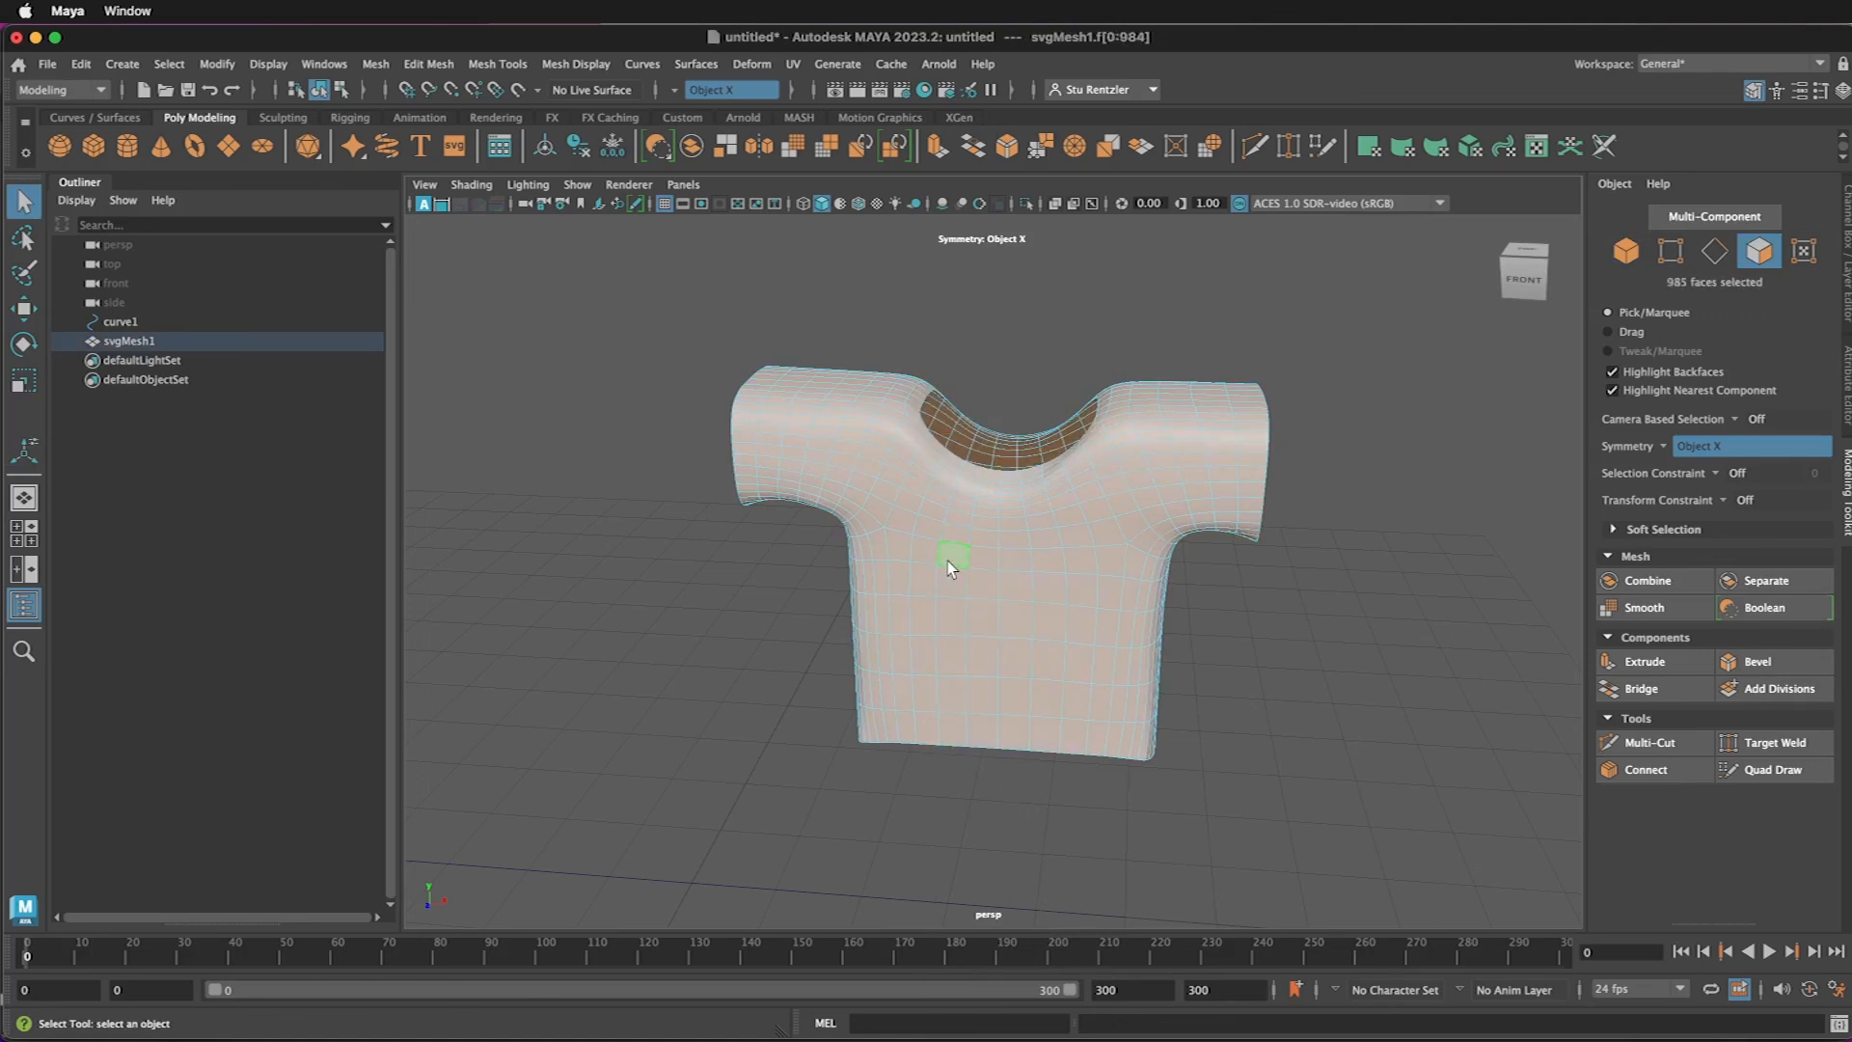
- Select a rectangular block of faces on the T-shirt's front, between the chest and the hem
click(948, 557)
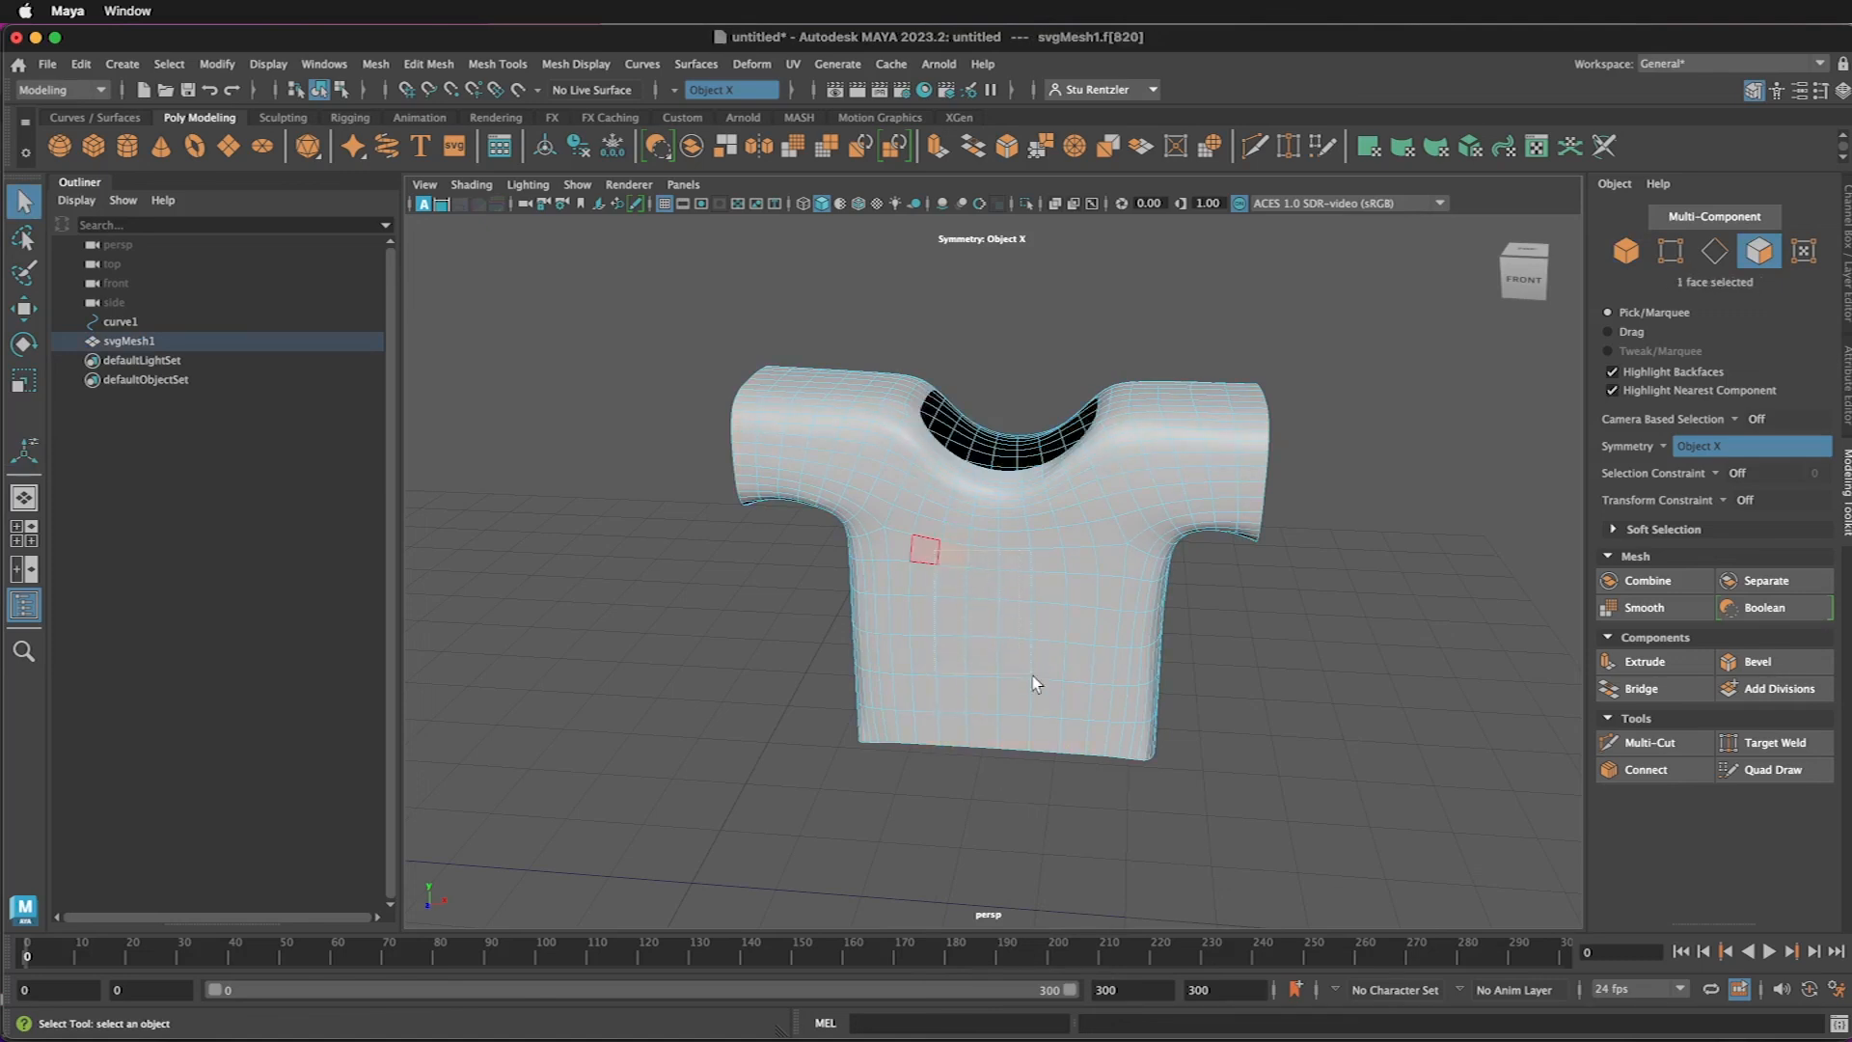
shift+double_click(1049, 697)
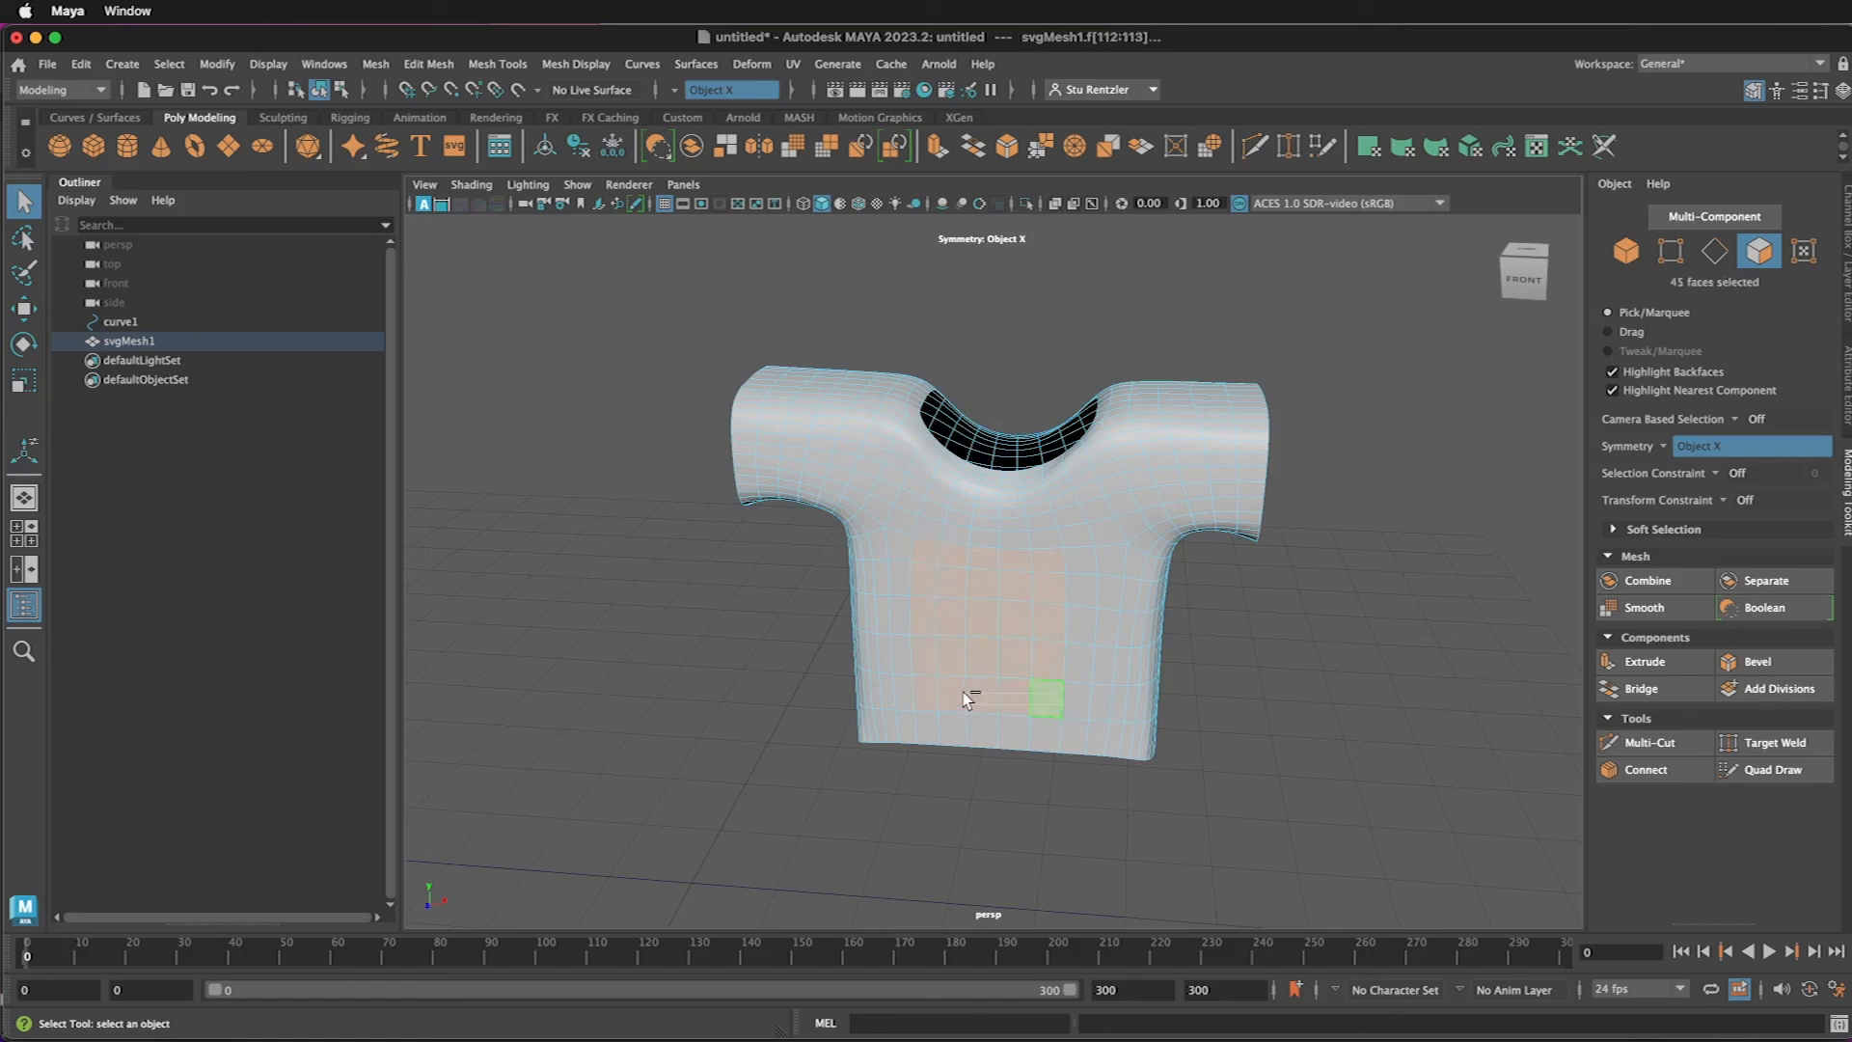
shift+click(1044, 702)
- Deselect all the faces on the T-shirt's back and add the missing face inside the front block to the selection
alt+drag(1244, 764, 1013, 703)
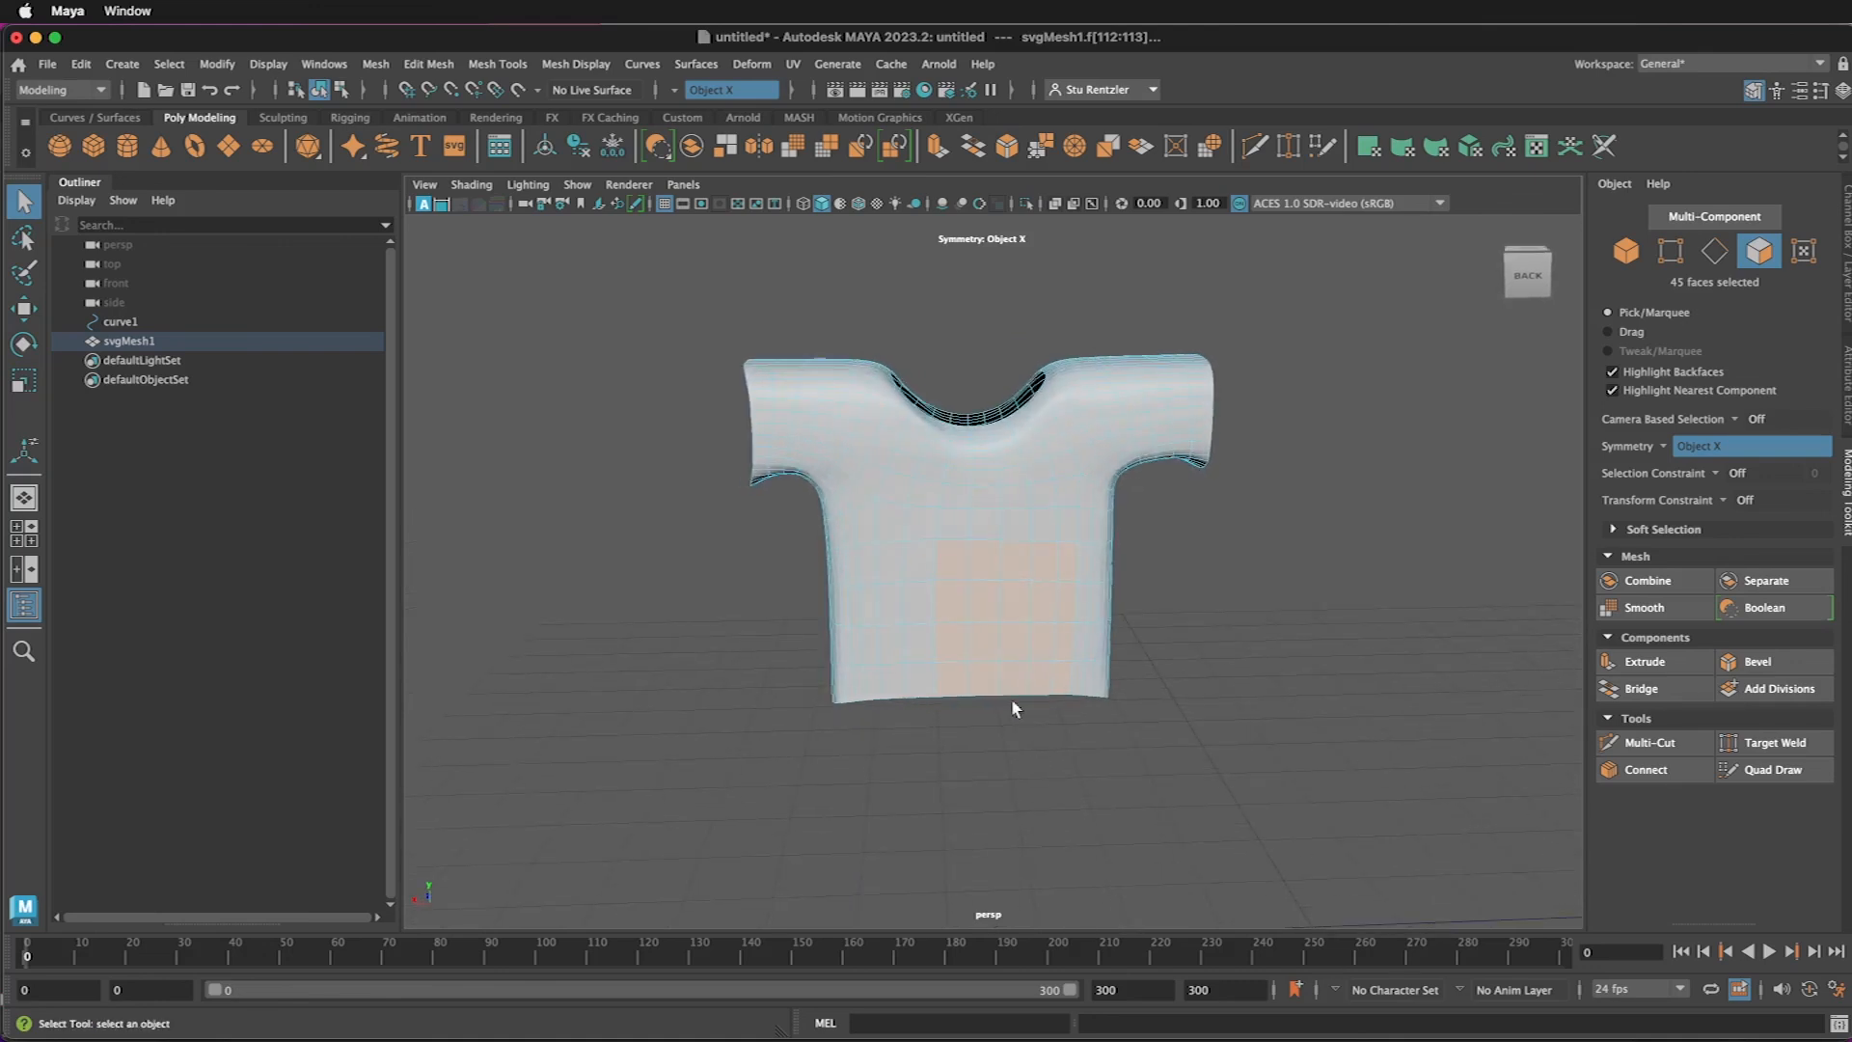
ctrl+click(955, 563)
ctrl+click(1013, 566)
ctrl+click(1043, 564)
ctrl+click(1064, 564)
ctrl+click(1063, 603)
ctrl+click(1047, 605)
ctrl+click(1013, 600)
ctrl+click(993, 606)
ctrl+click(963, 604)
ctrl+click(953, 678)
ctrl+click(986, 678)
ctrl+click(1020, 679)
ctrl+click(1046, 679)
ctrl+click(1051, 646)
ctrl+click(983, 643)
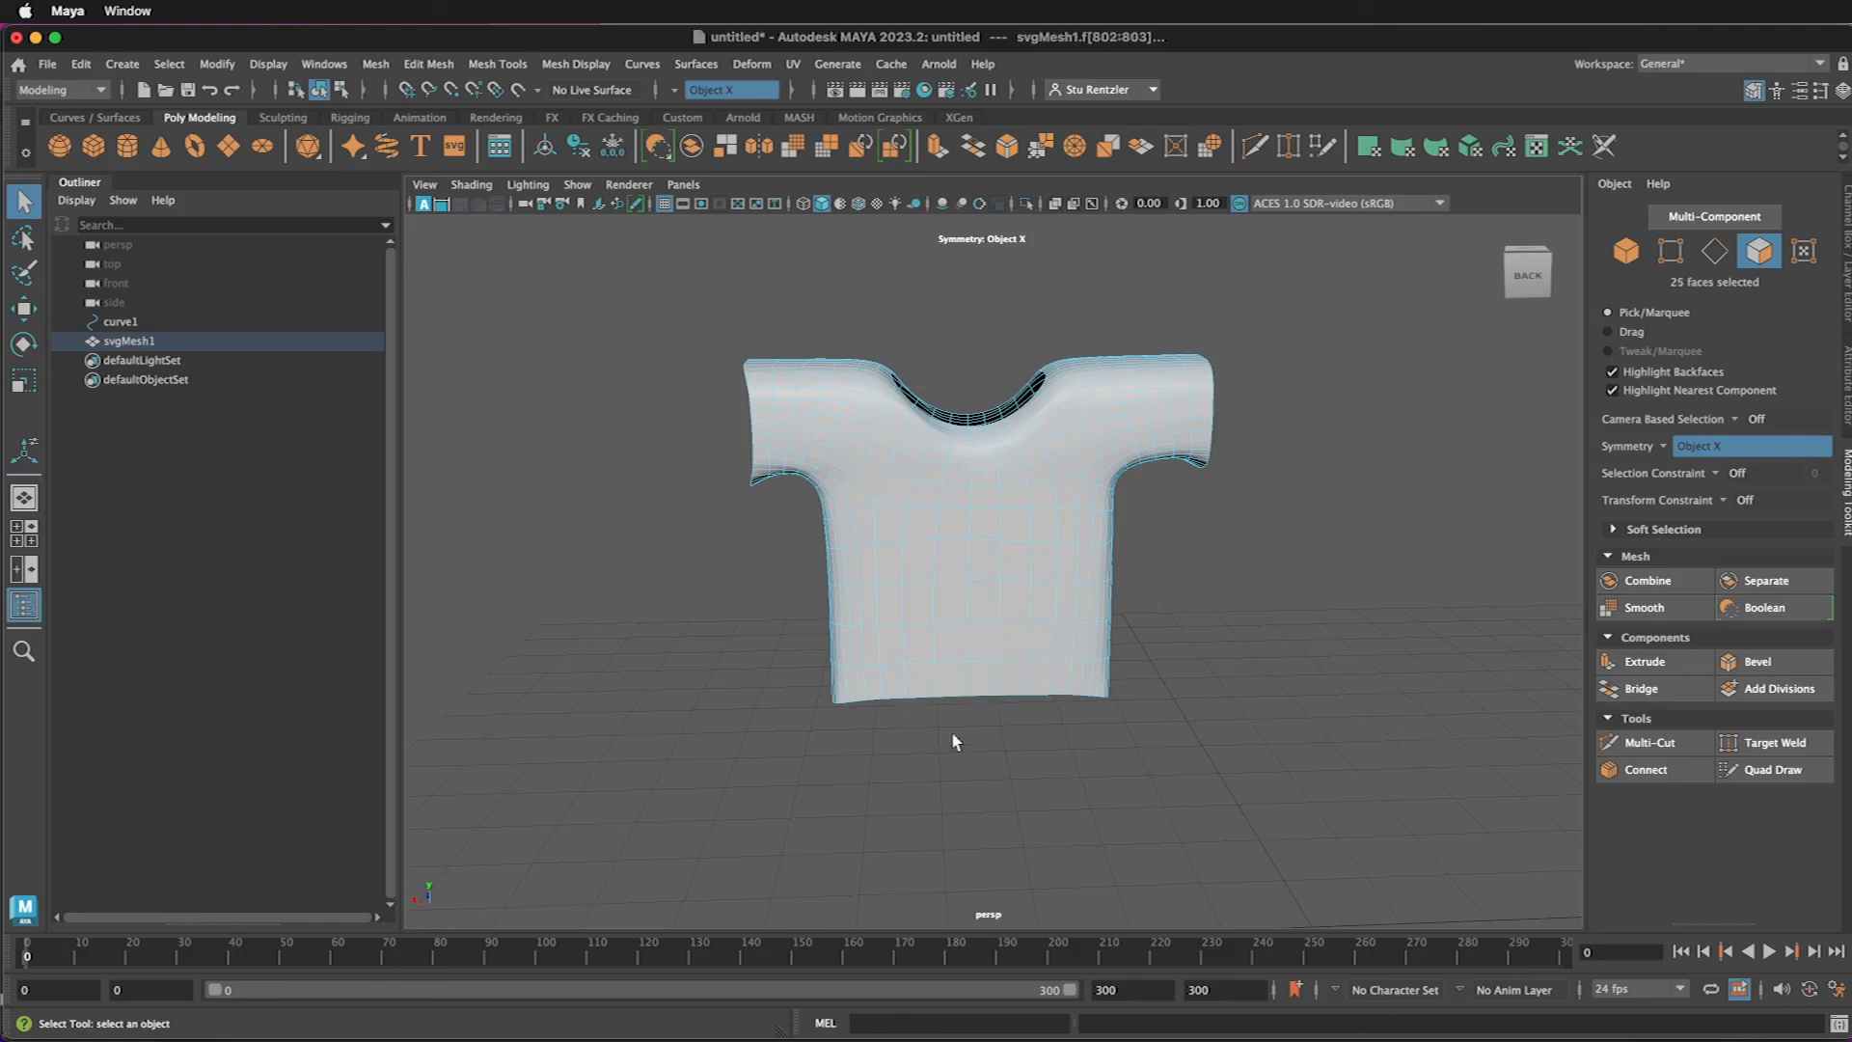
alt+drag(917, 765, 955, 752)
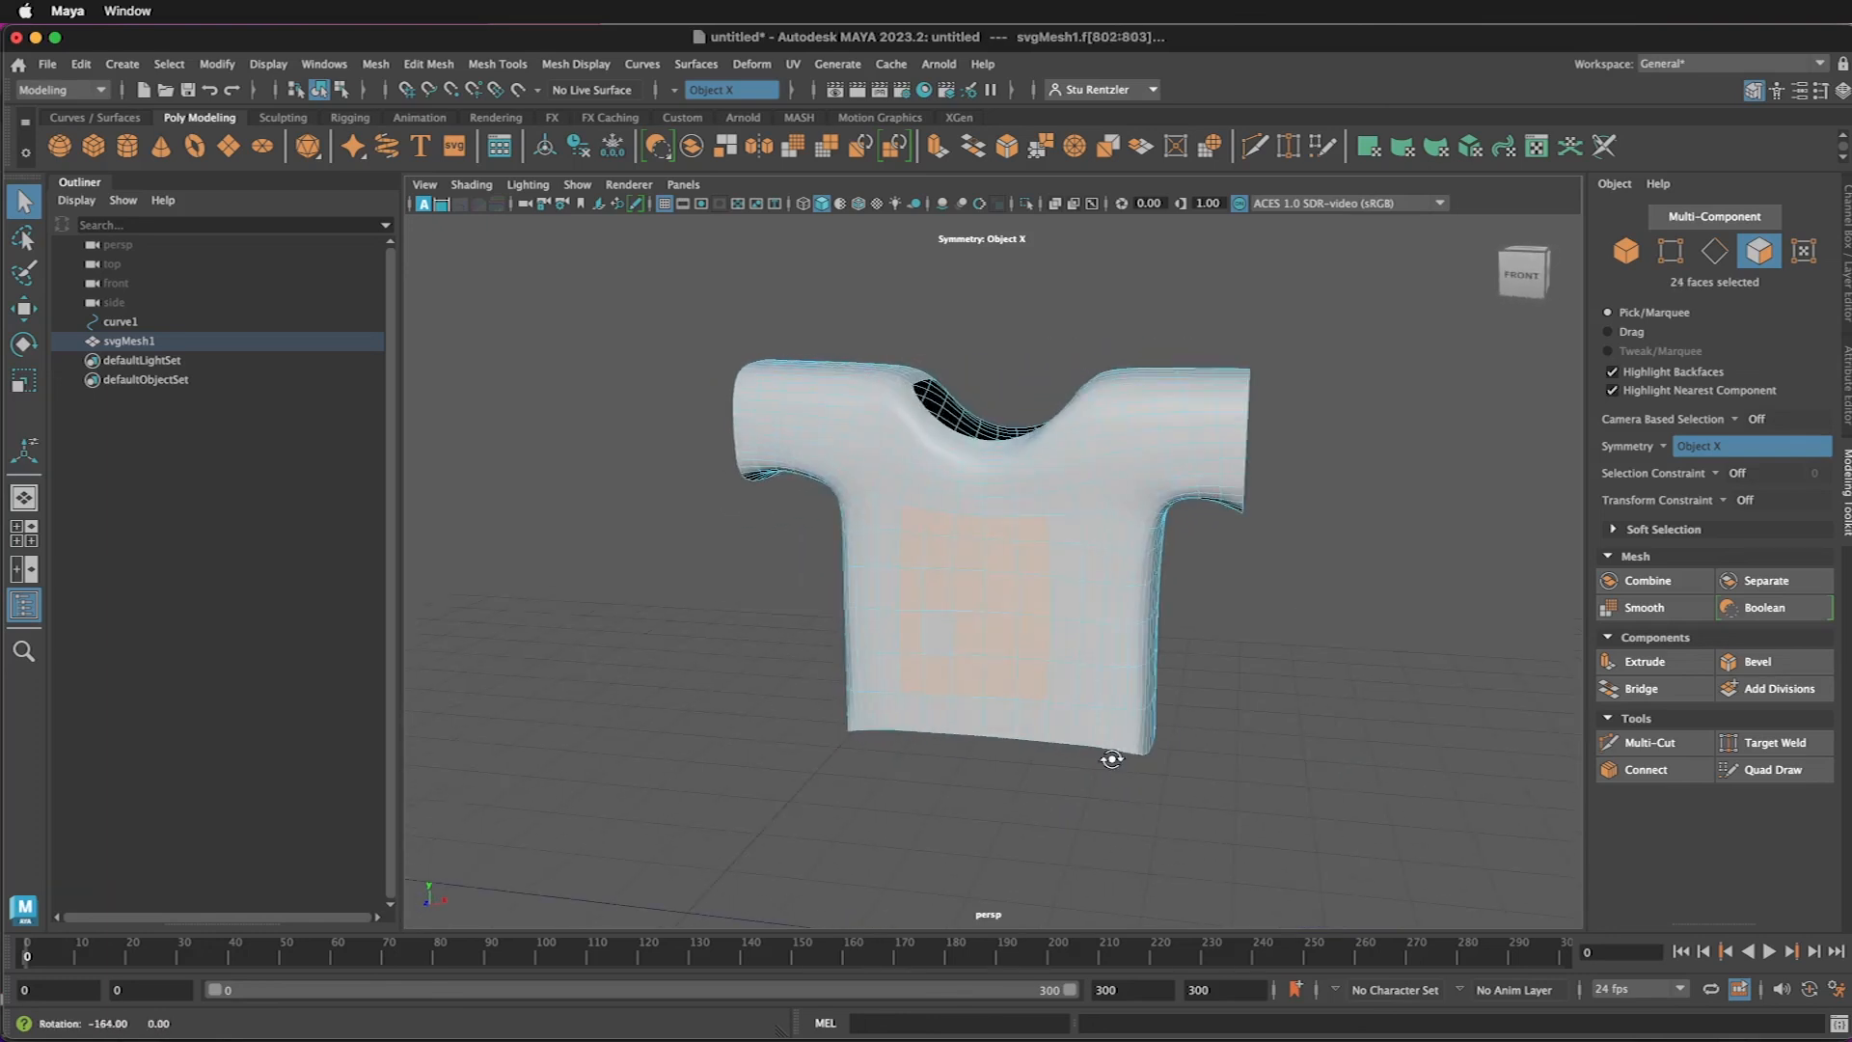
shift+click(946, 652)
- Turn on soft selection for the selected front faces and activate the Move tool
alt+drag(947, 675, 1135, 757)
key(b)
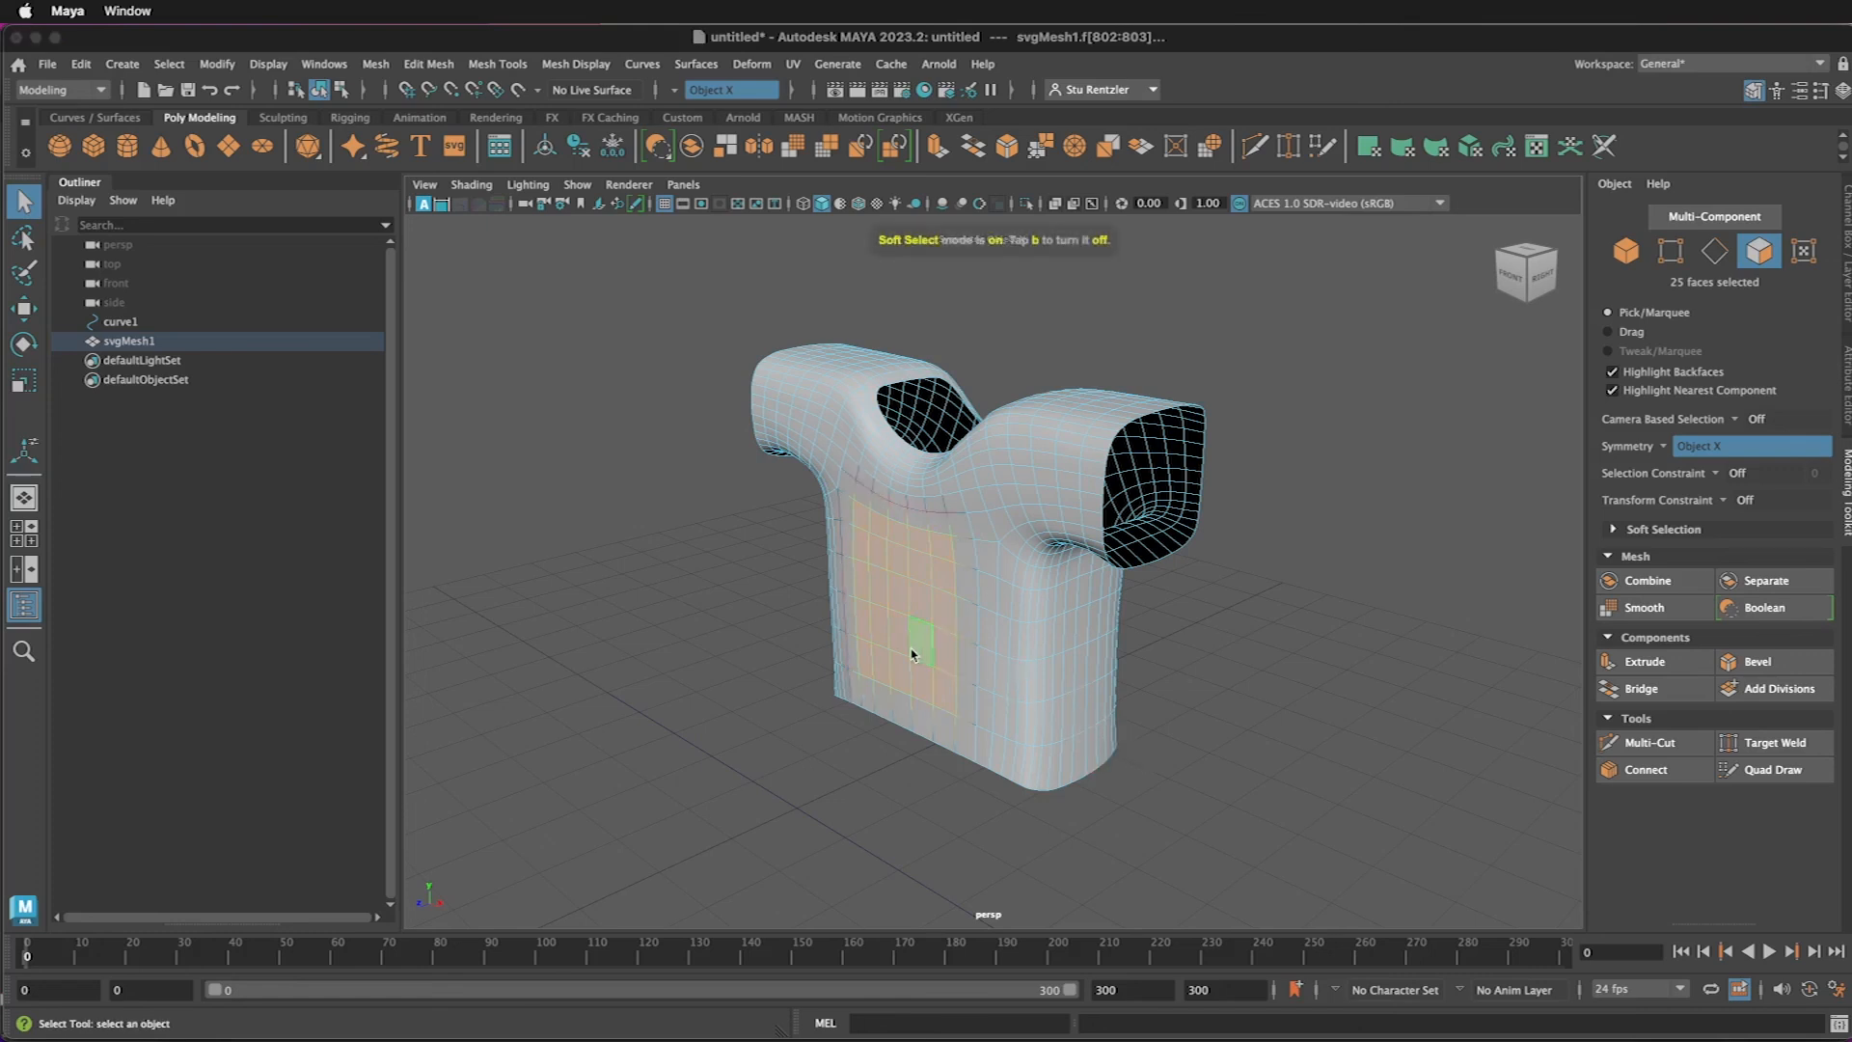
key(w)
- Try to move the selected front faces outward along Z by about 0.11, and undo the move
key(b)
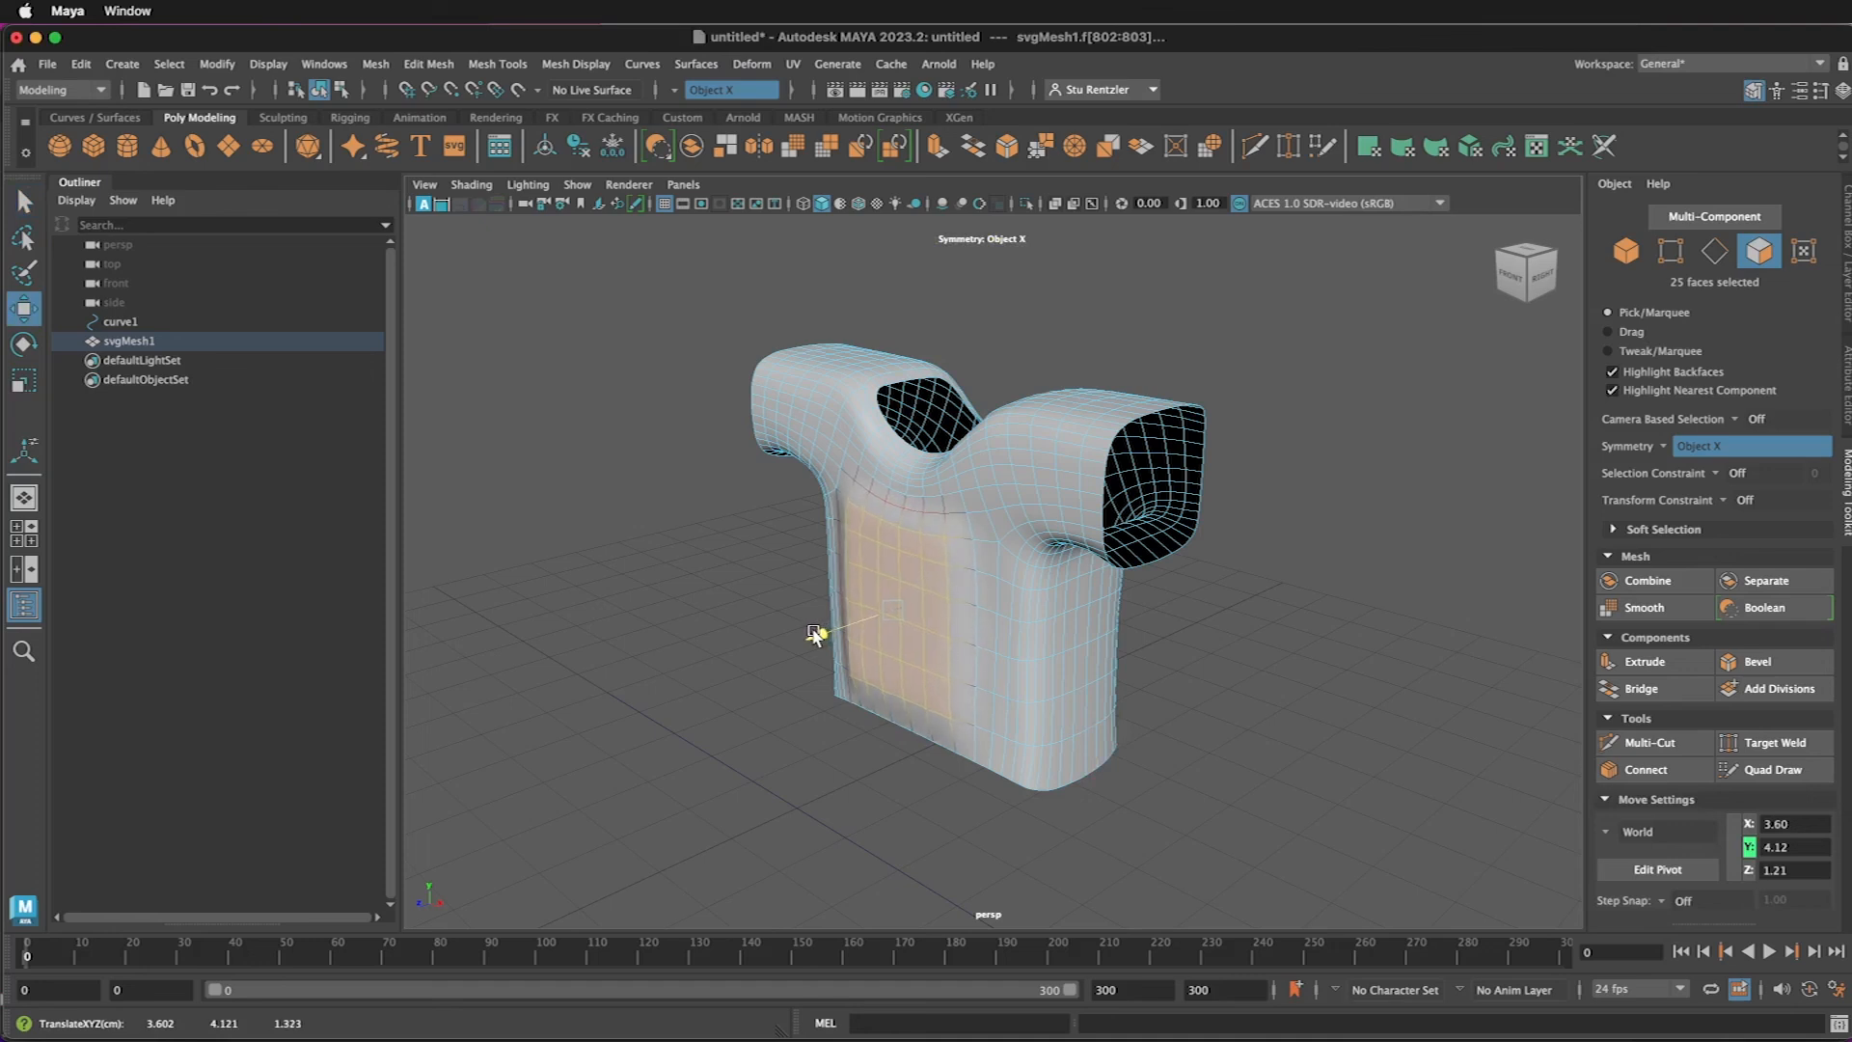
alt+drag(1030, 702, 879, 627)
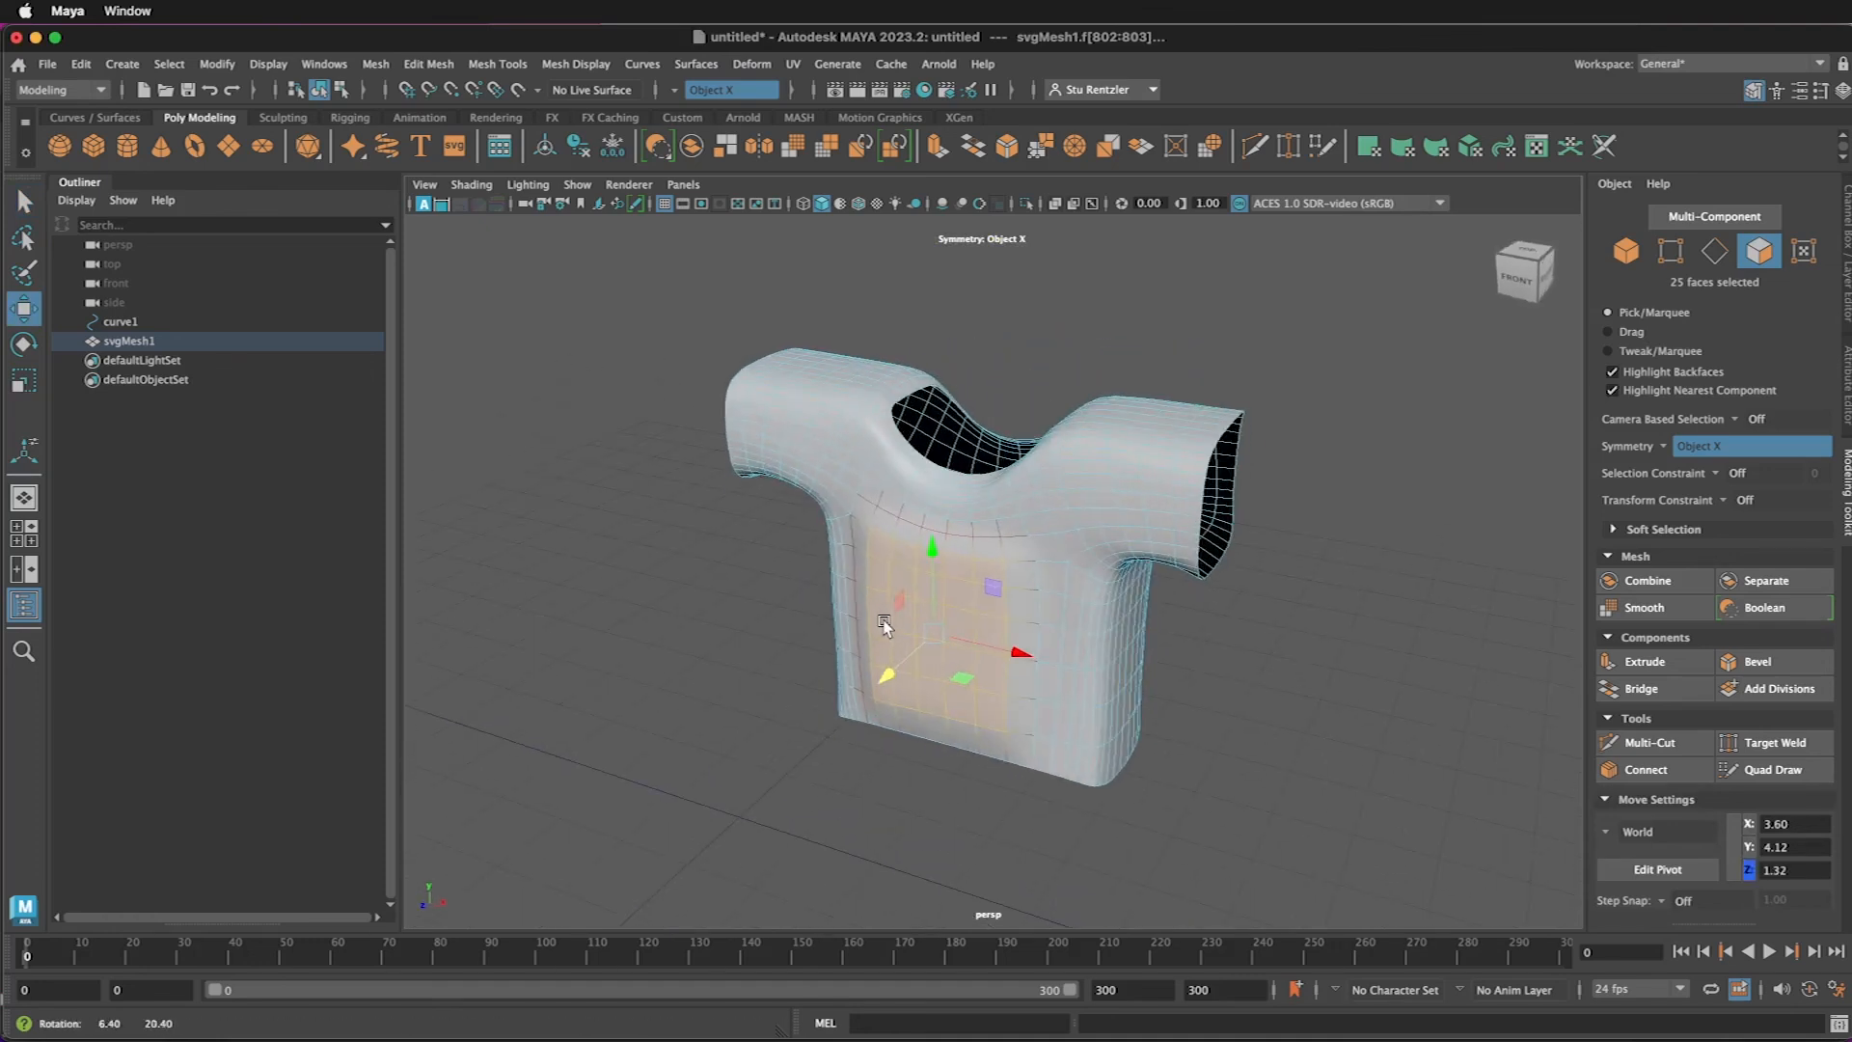
key(z)
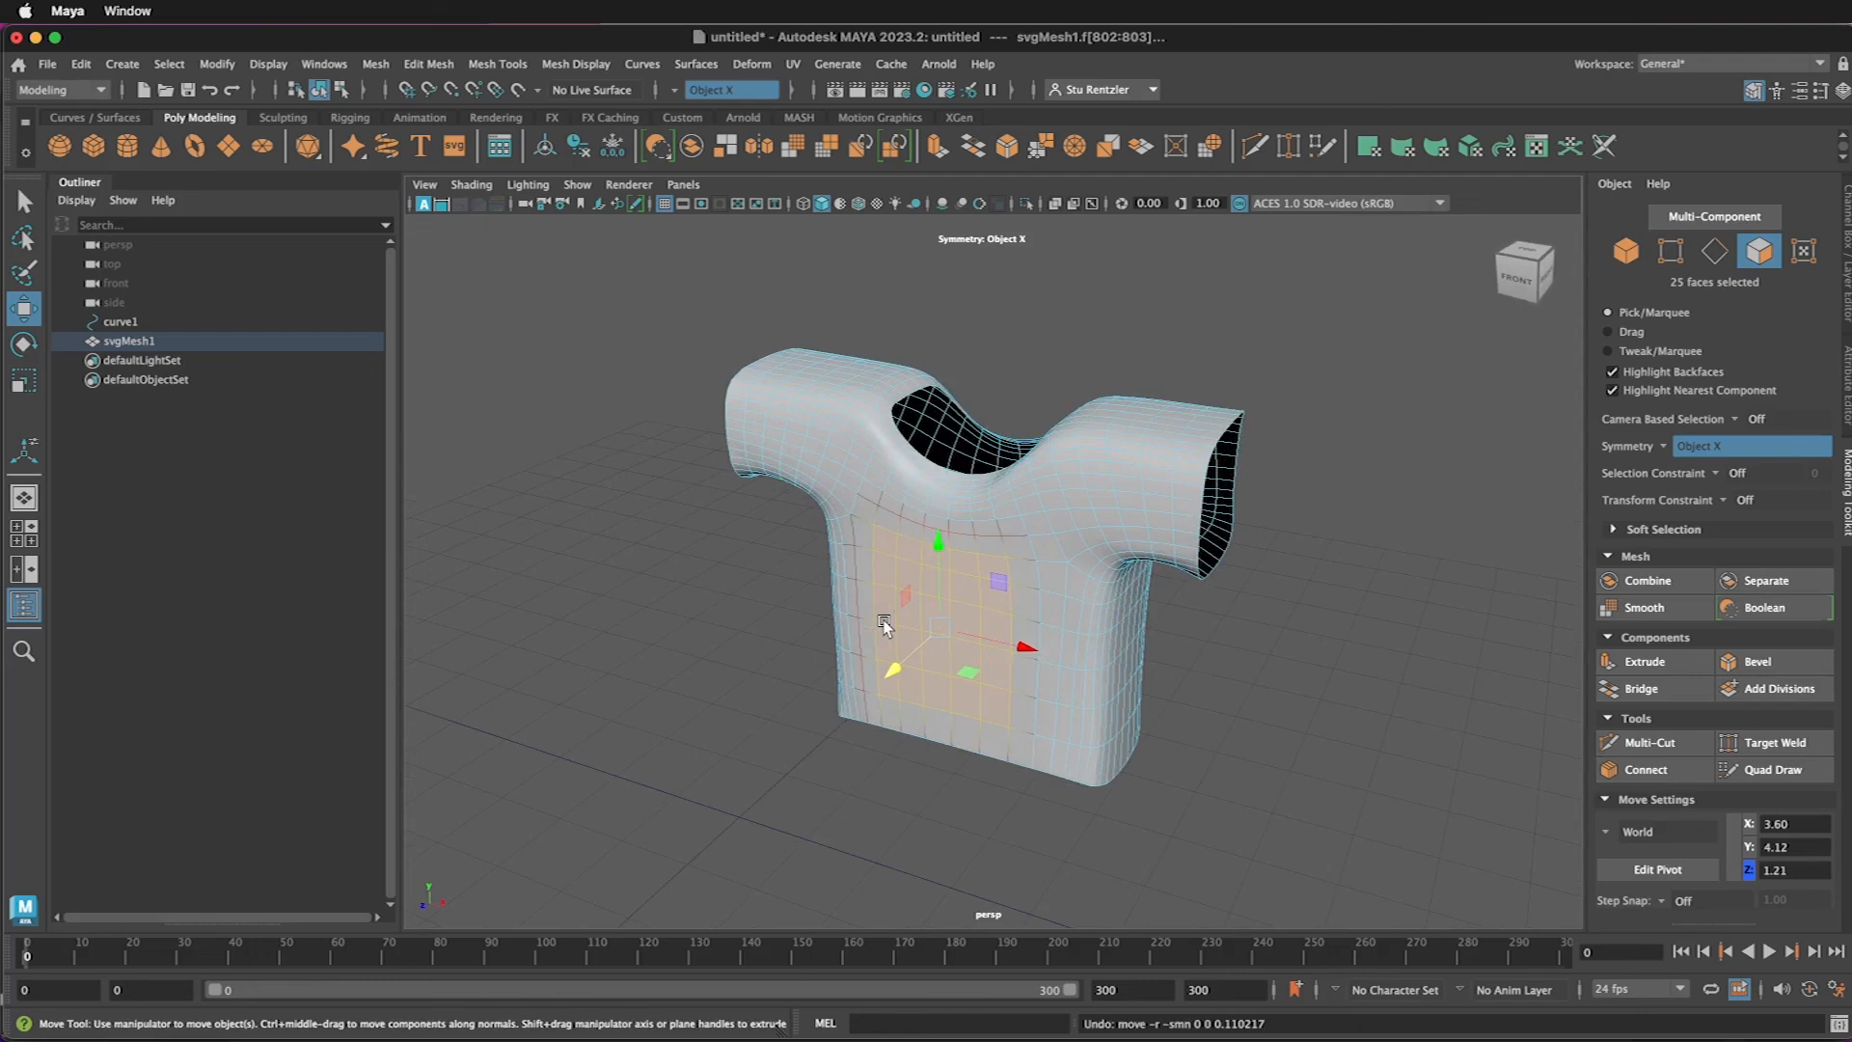
- Widen the soft selection falloff radius to about 0.95 and pull the front faces slightly outward along Z
key(b)
drag(896, 632, 1058, 641)
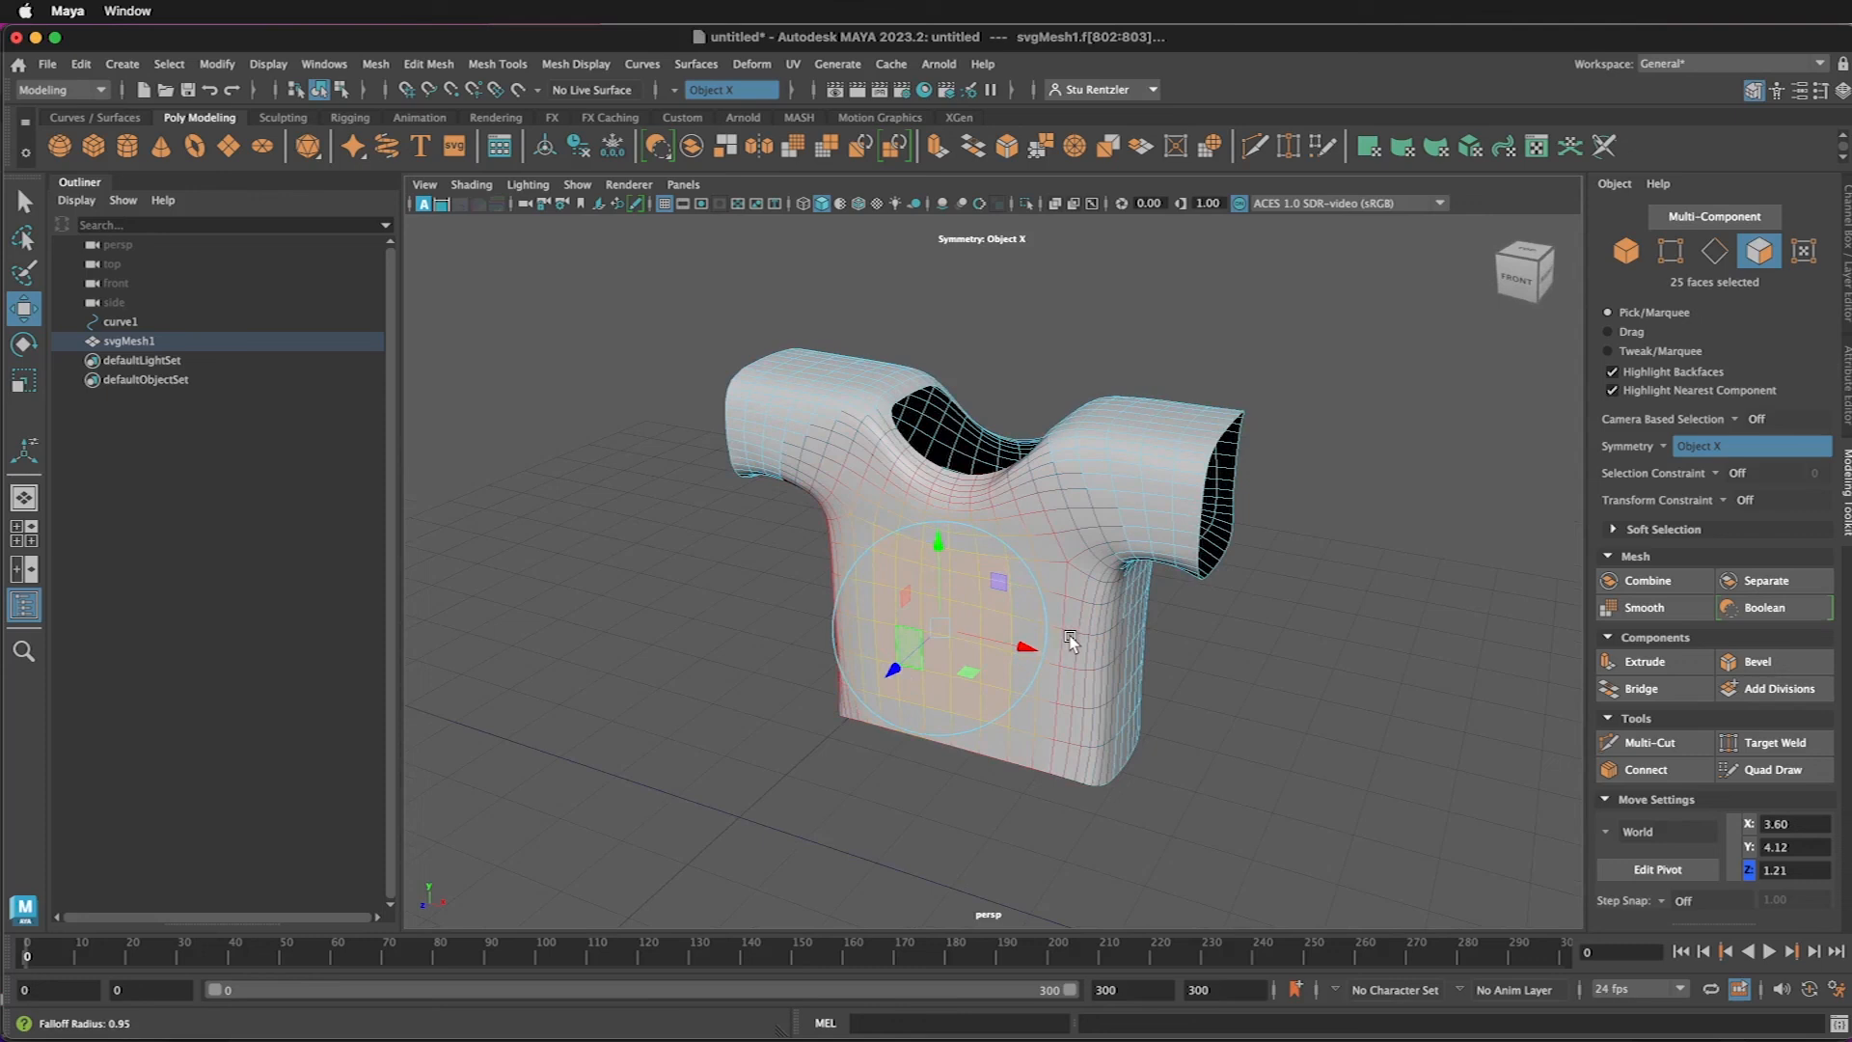
drag(891, 667, 874, 683)
- Return the T-shirt to object mode and clear the selection
alt+drag(984, 747, 1099, 732)
right_drag(1084, 722, 1164, 709)
click(1216, 752)
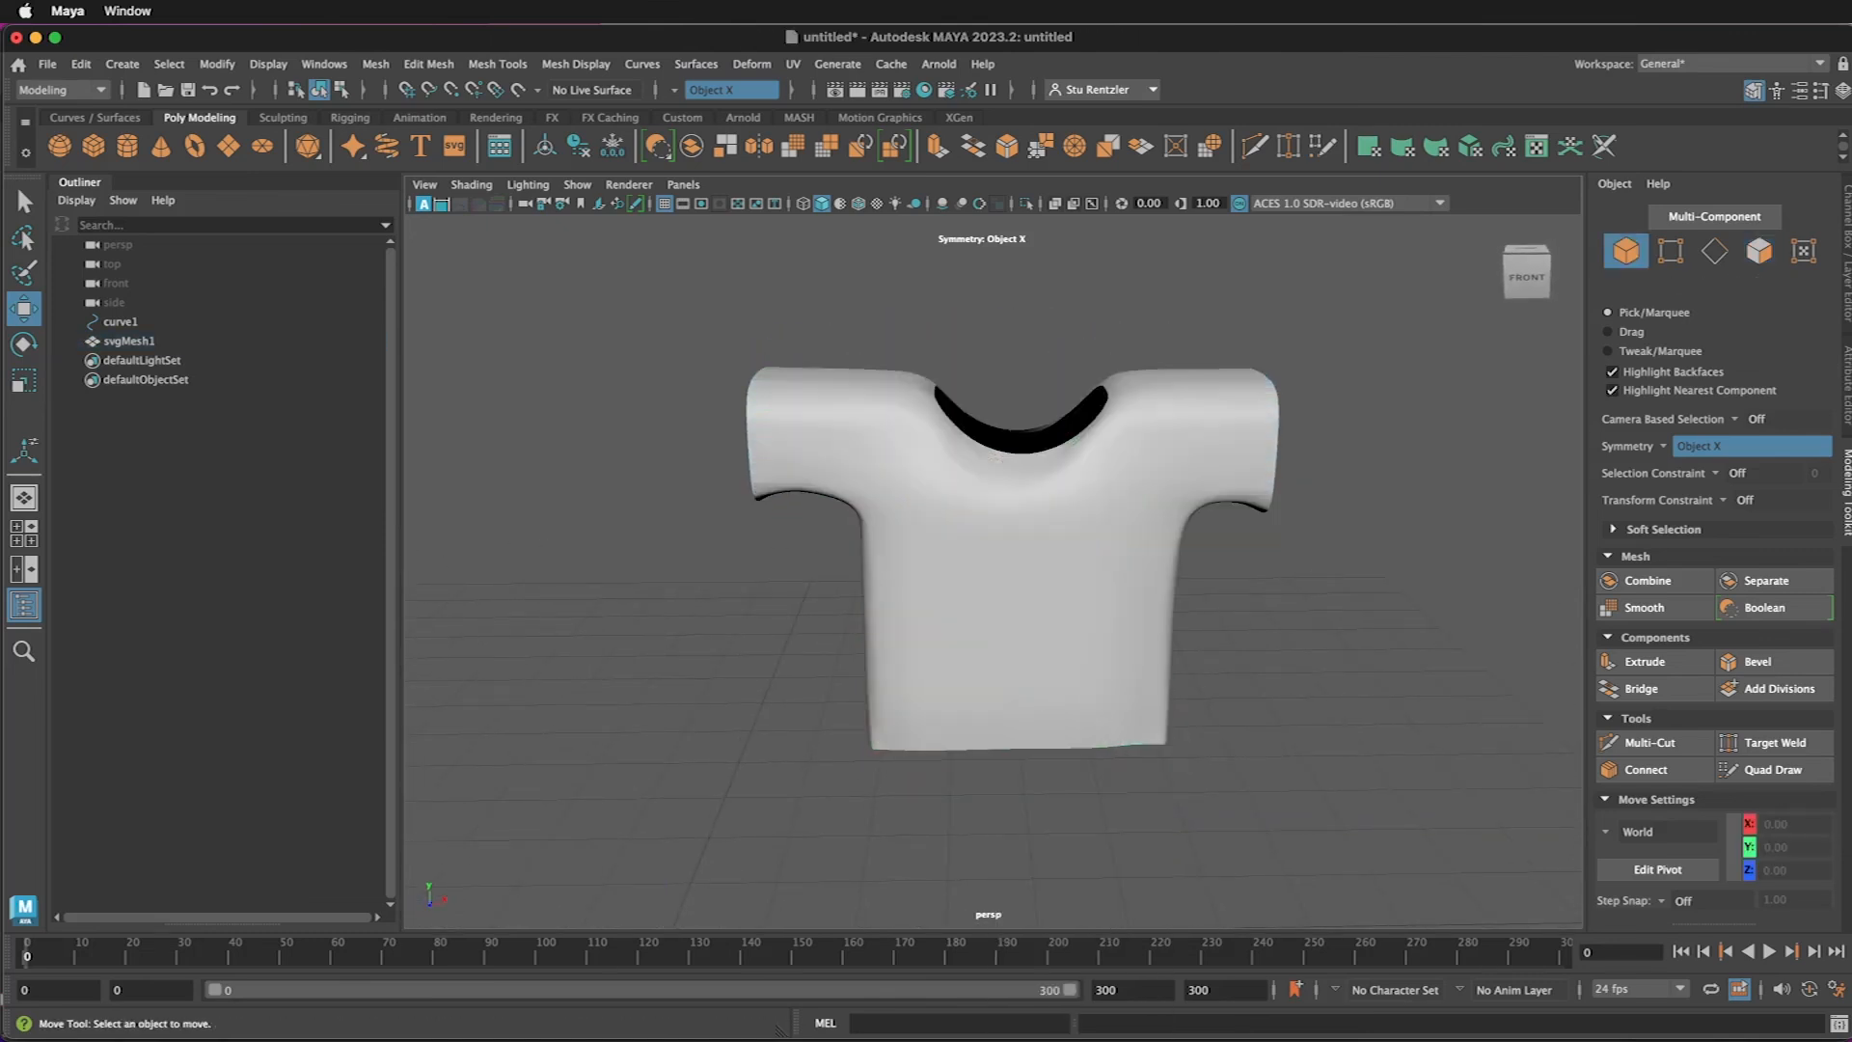